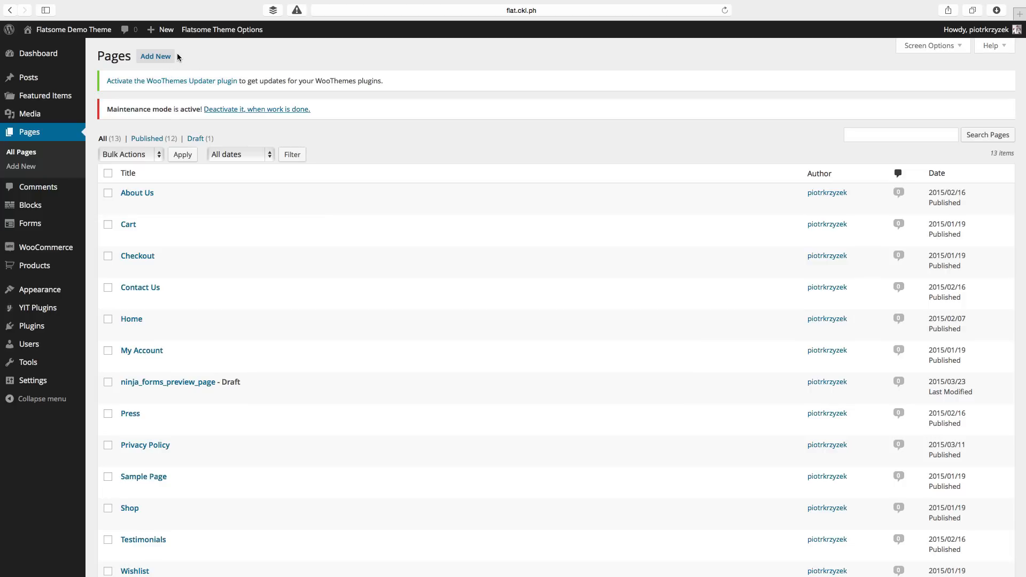
Add a new page and title it "My awesome page"
left_click(155, 56)
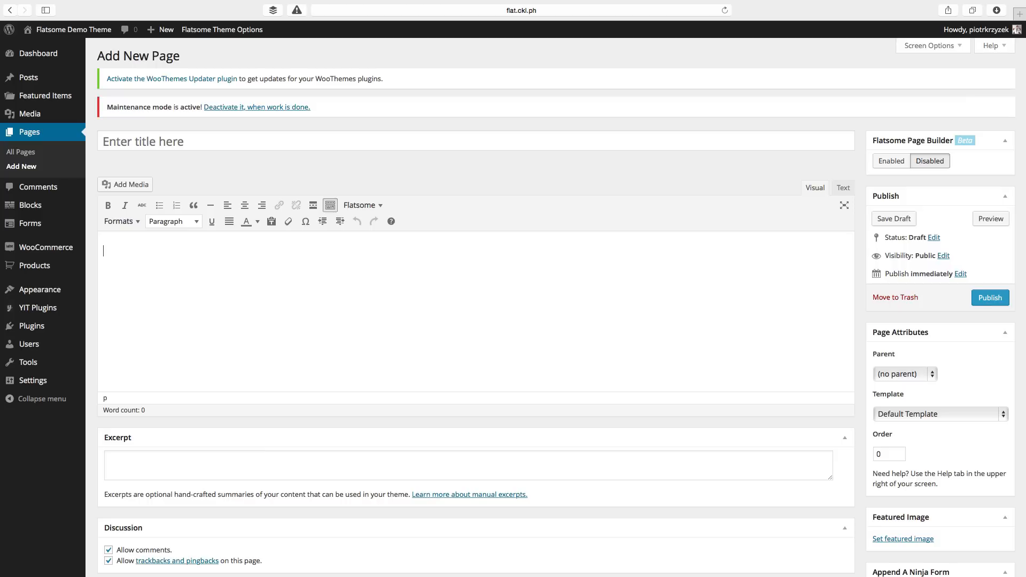
left_click(204, 143)
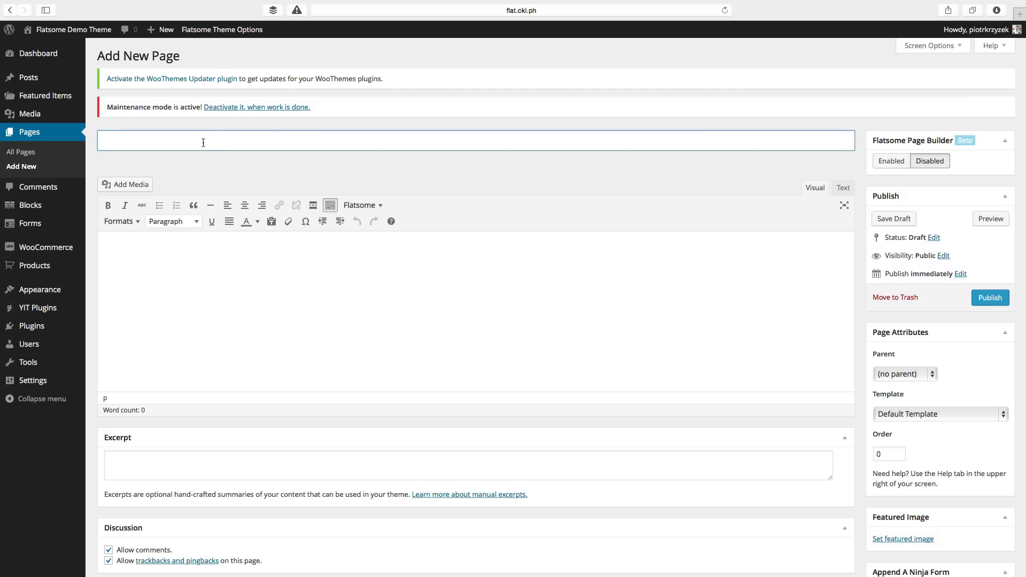
type("MY Aw")
key("BackSpace")
key("BackSpace")
key("BackSpace")
key("BackSpace")
type("y Wa")
key("BackSpace")
key("BackSpace")
type("awesome ")
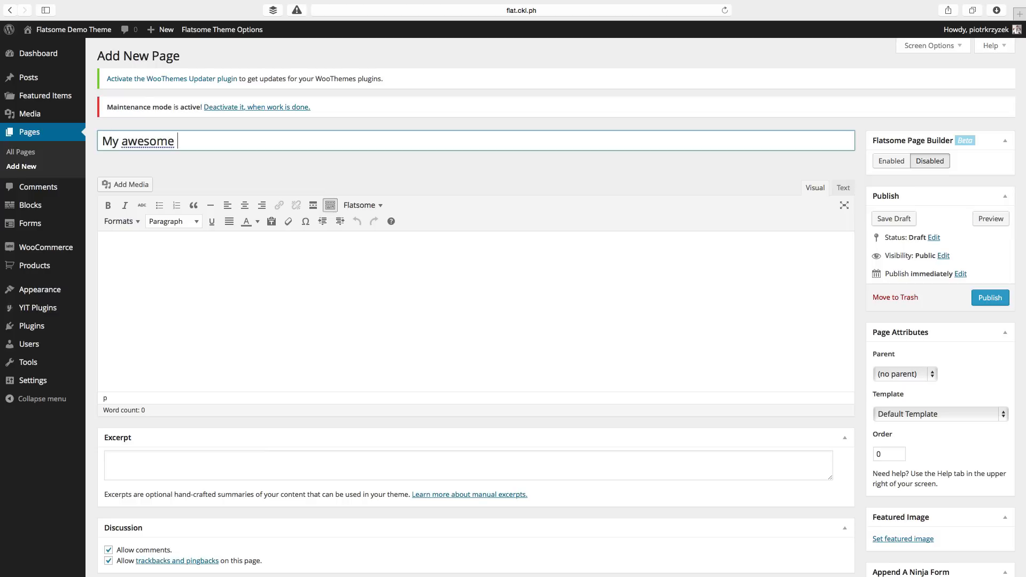
type("page")
left_click(765, 319)
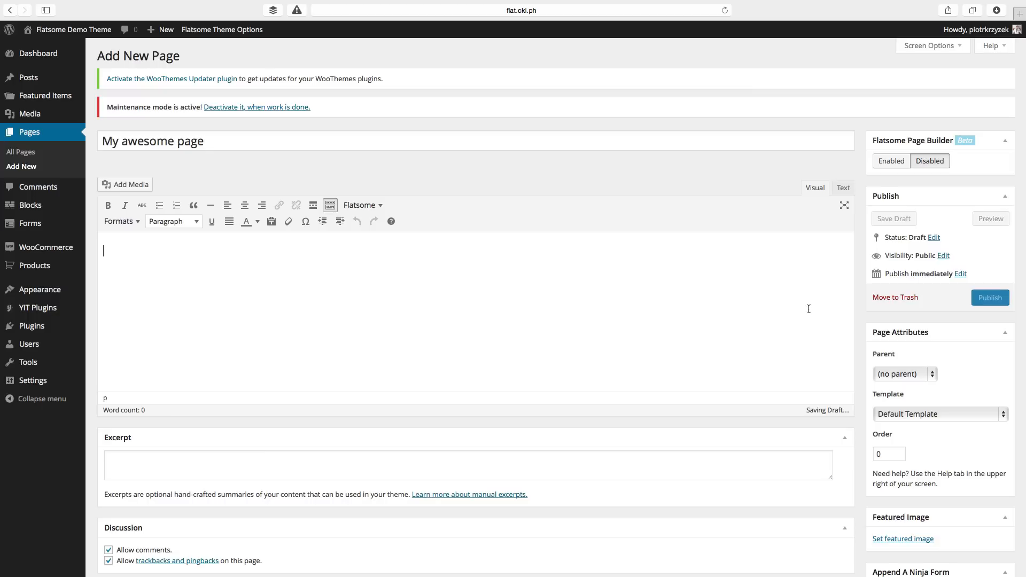
Enable Flatsome Page Builder, build a 1/1 full-width row holding an image, and publish the page
left_click(898, 163)
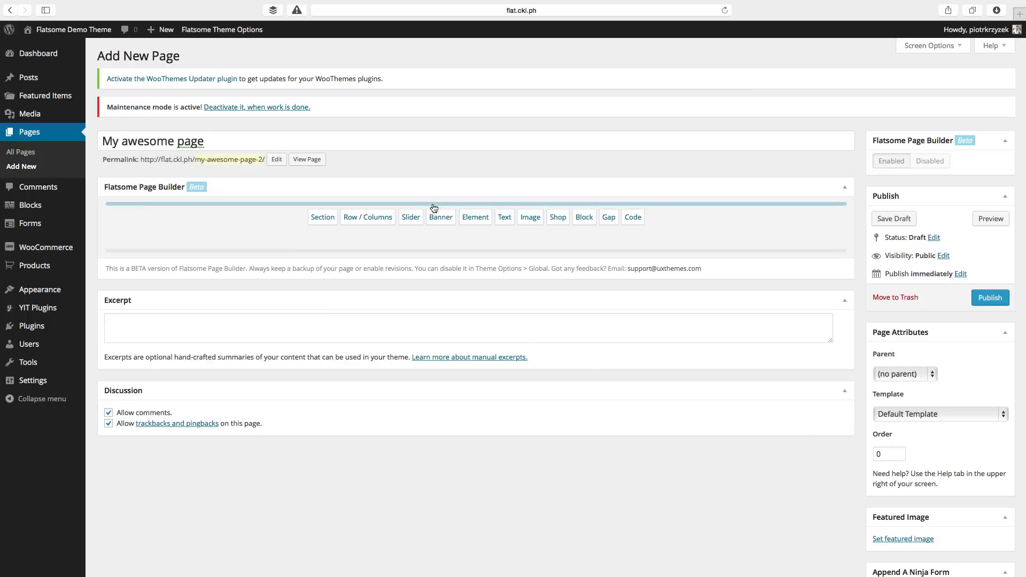
left_click(375, 218)
left_click(289, 287)
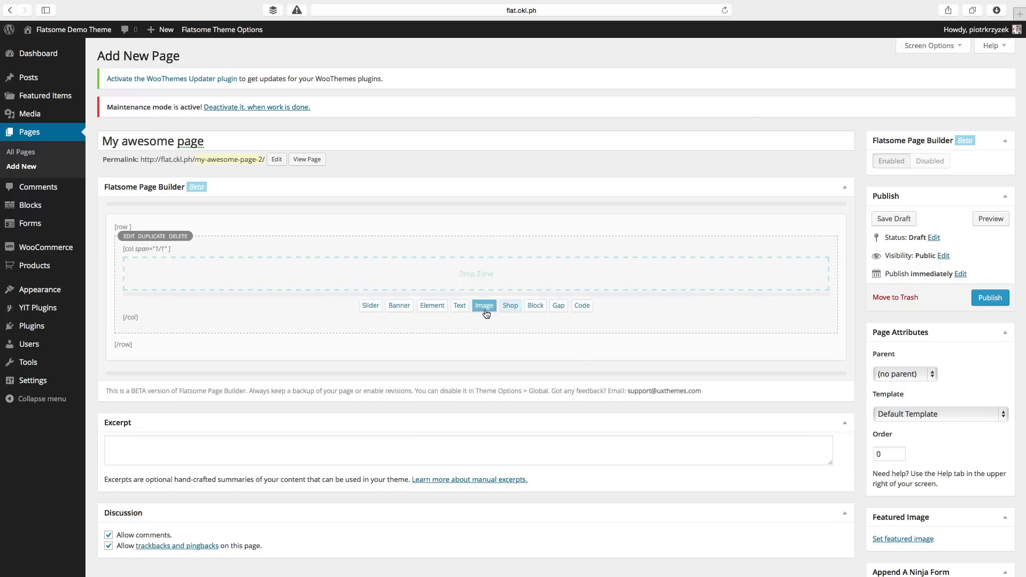
left_click(485, 309)
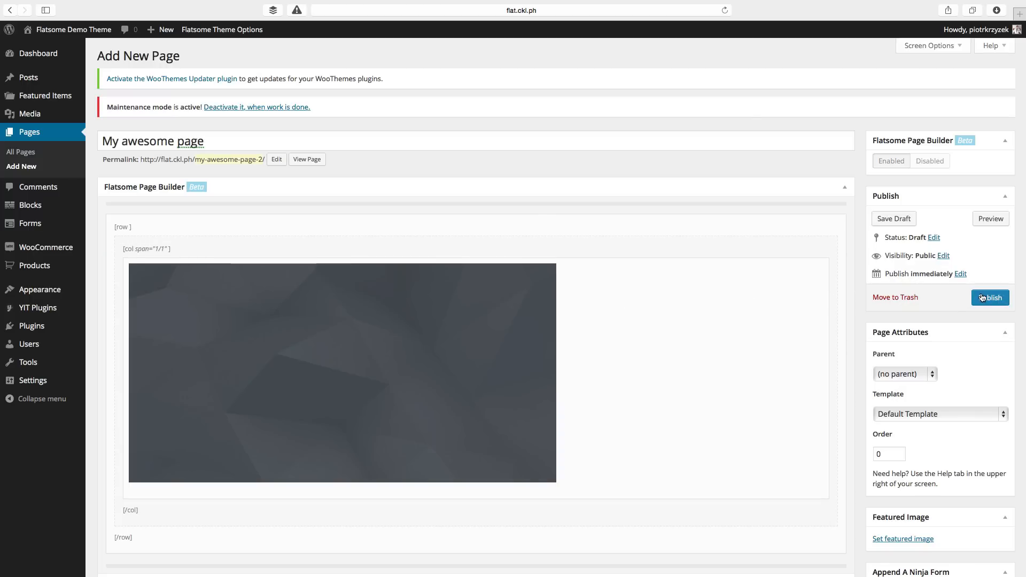
left_click(982, 297)
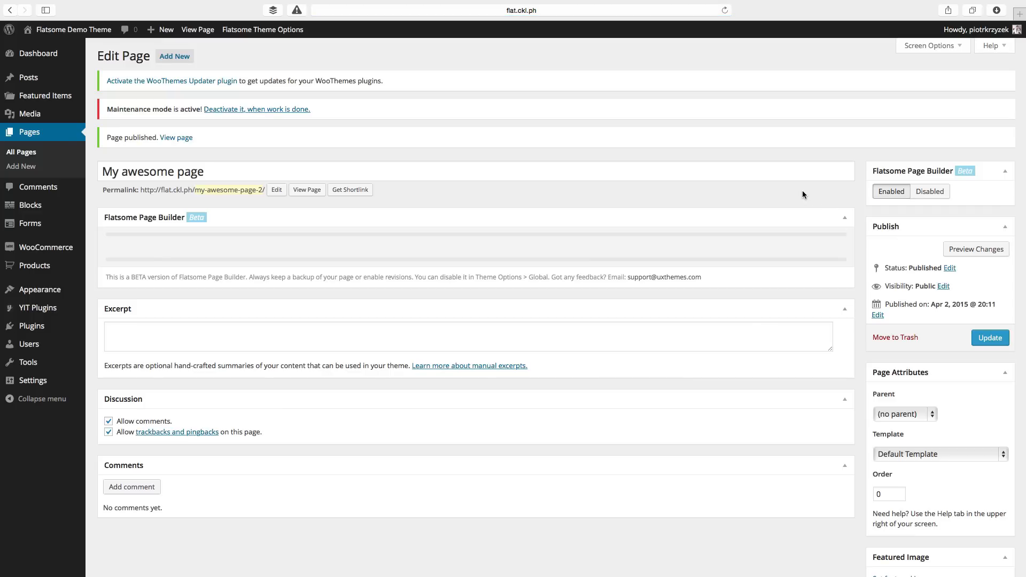
Check the published page's content by disabling Flatsome Page Builder and enabling it again
left_click_drag(202, 137, 109, 138)
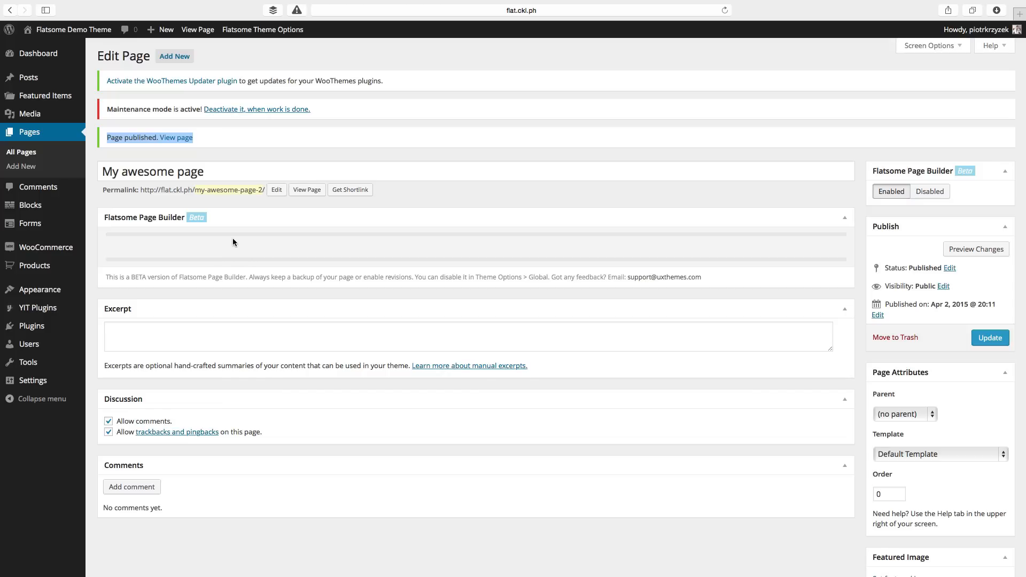
left_click(433, 218)
left_click(433, 219)
left_click(930, 191)
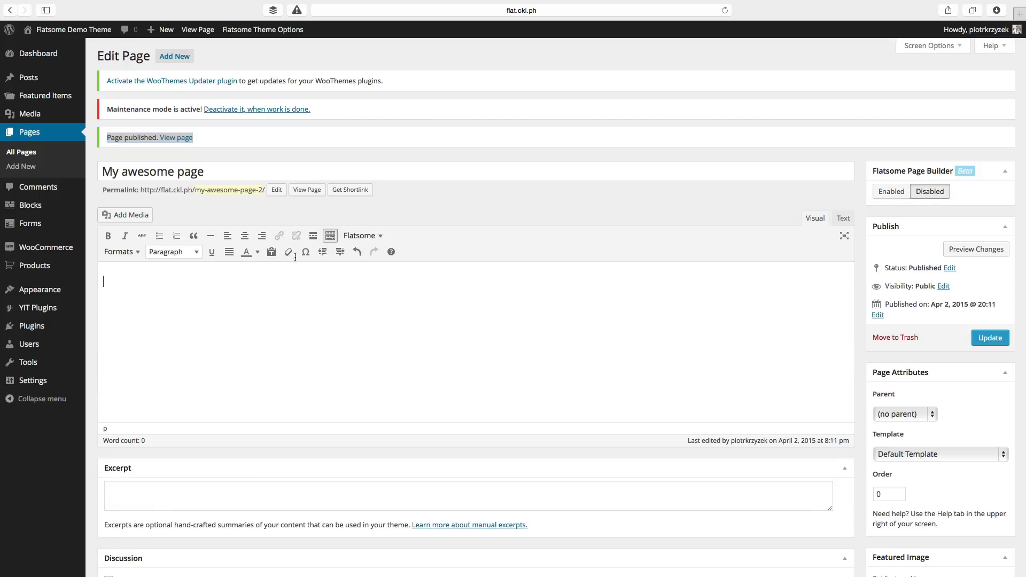
left_click(896, 194)
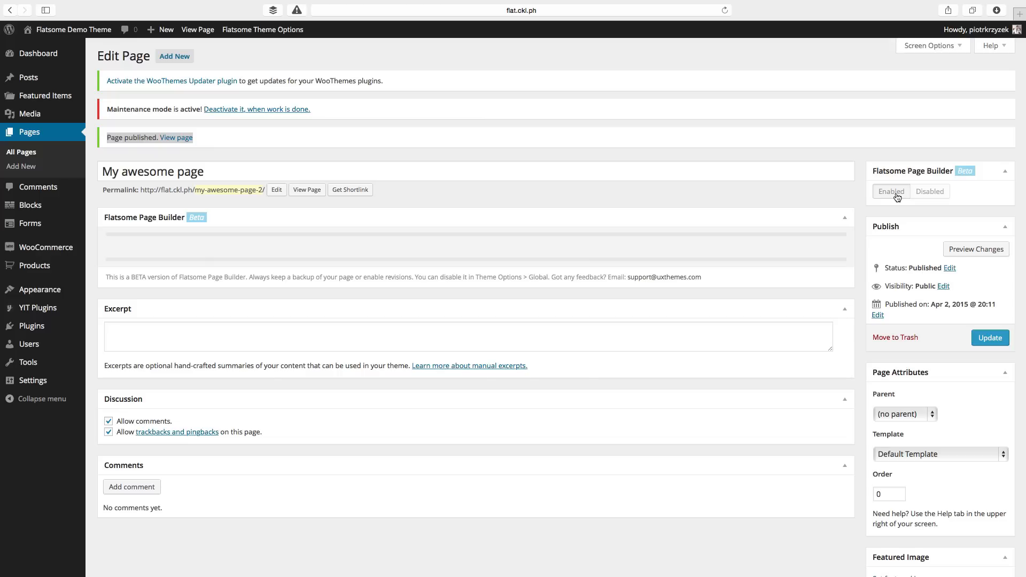
Add a 1/1 full-width row with an image in its column and update the page
left_click(386, 235)
left_click(367, 247)
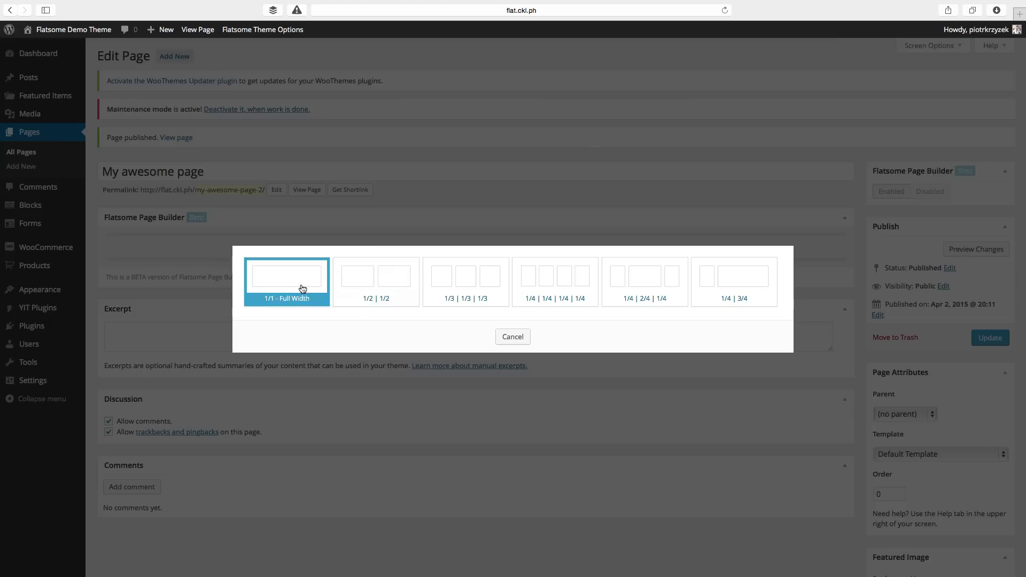
left_click(314, 288)
left_click(361, 329)
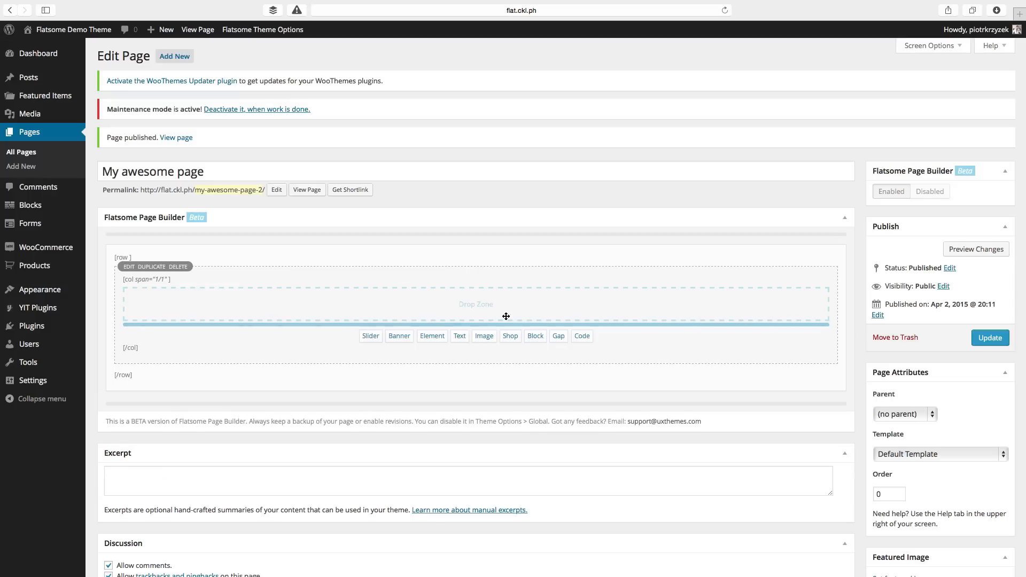
left_click(484, 335)
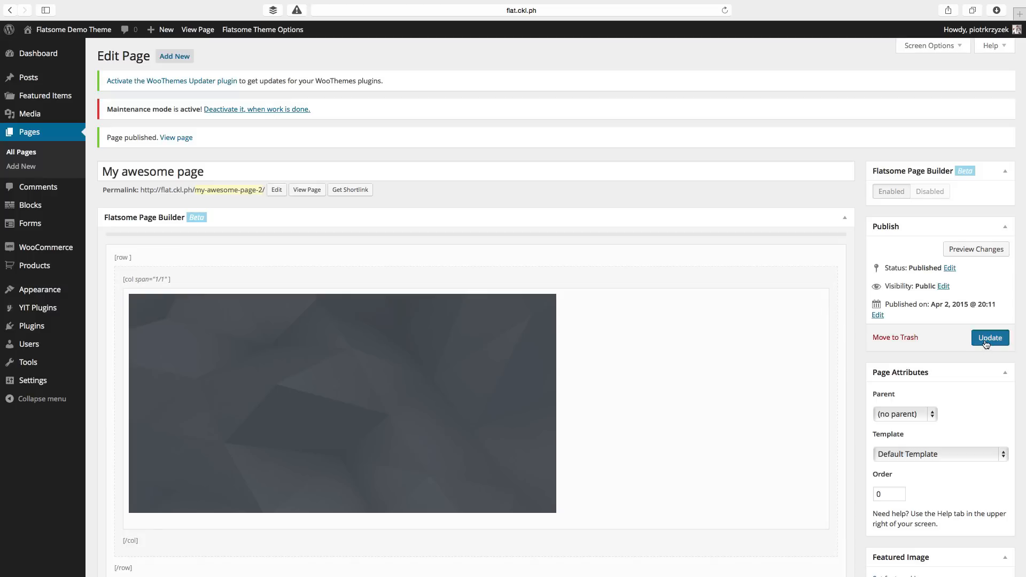
left_click(984, 337)
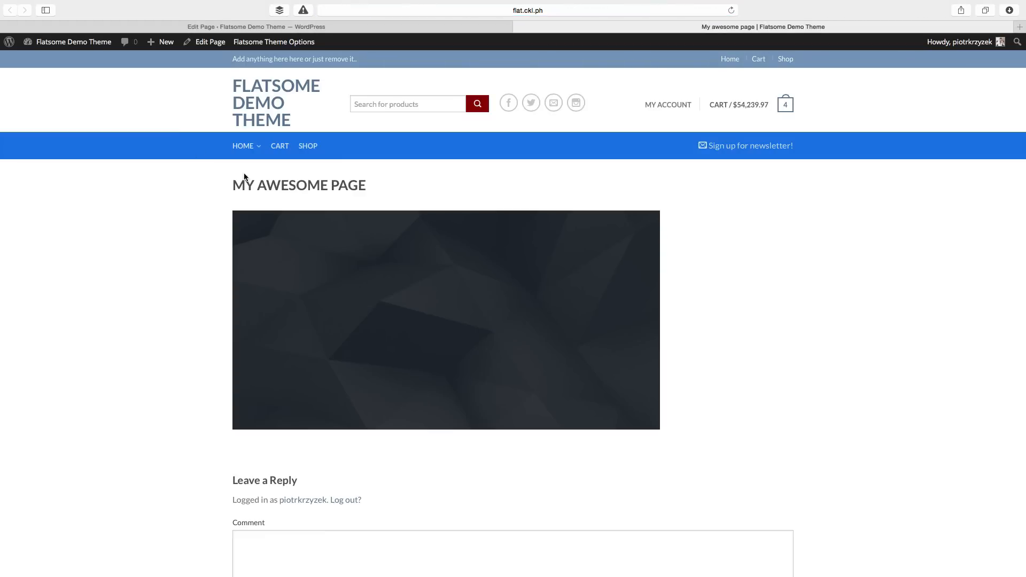
Return to the page editor and delete the full-width column together with its row
left_click(278, 27)
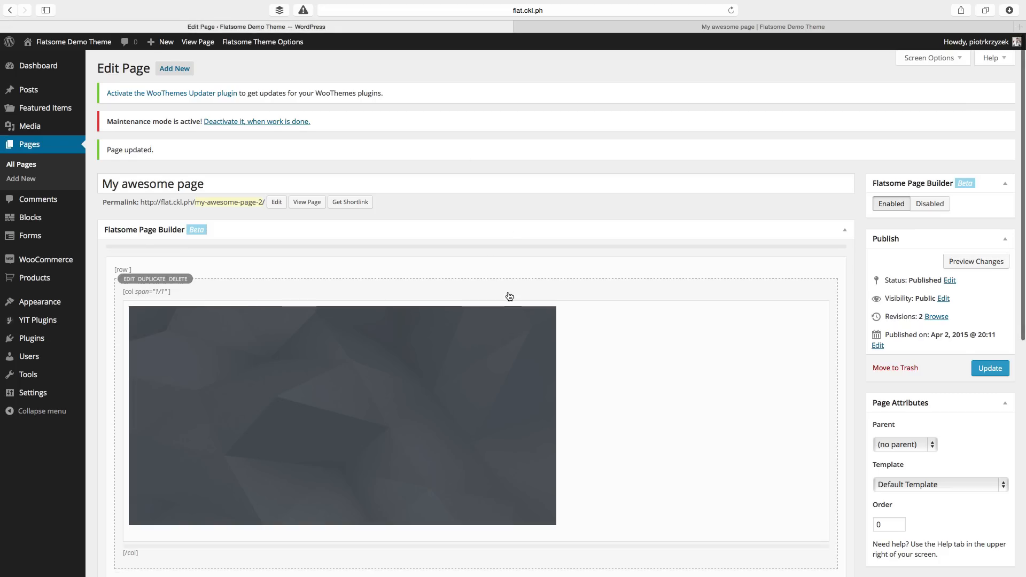
scroll(507, 294, "down", 3)
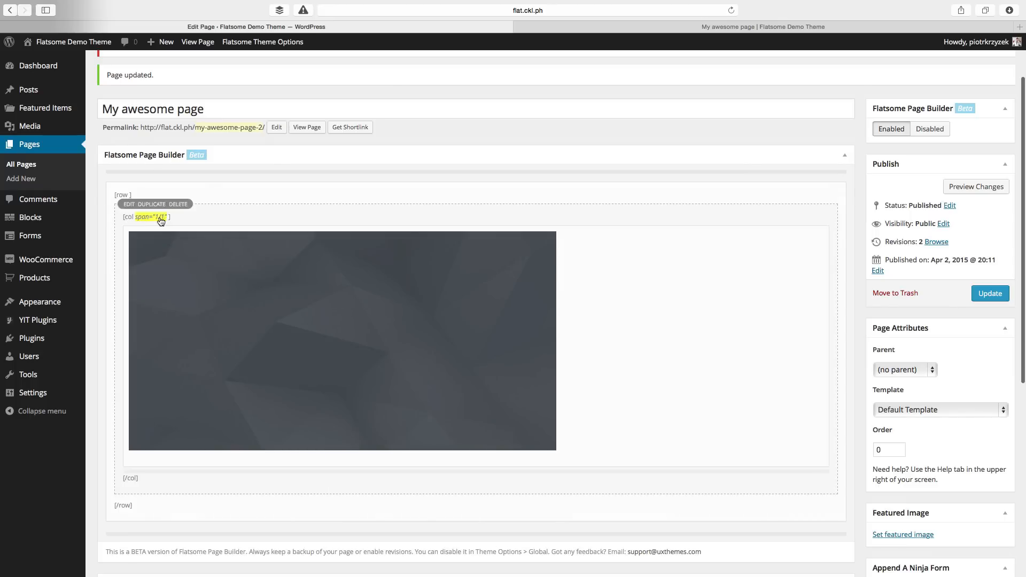
left_click(172, 225)
left_click(168, 182)
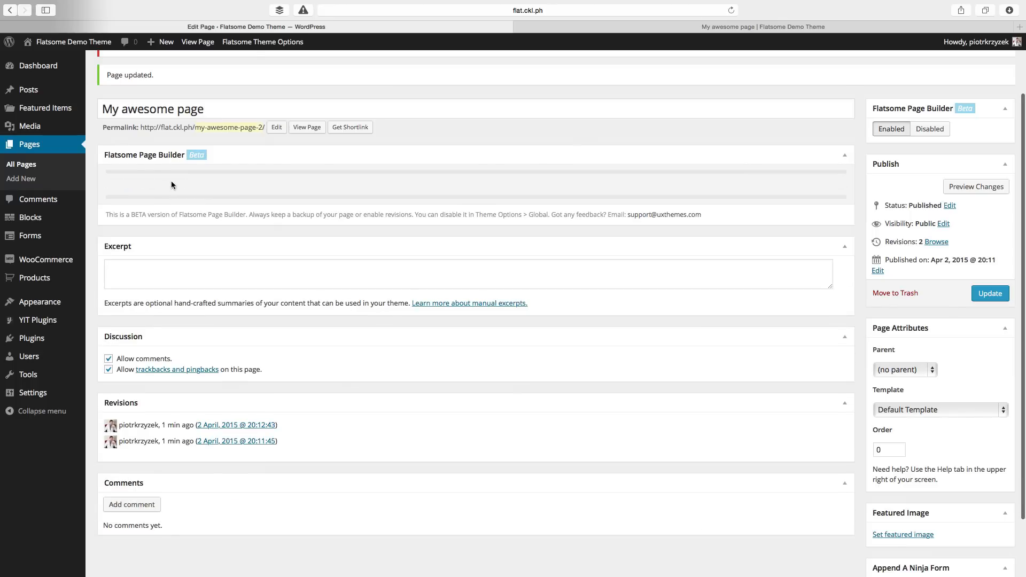
Add a row in the 1/2 | 1/2 layout and place an image in each column
left_click(370, 211)
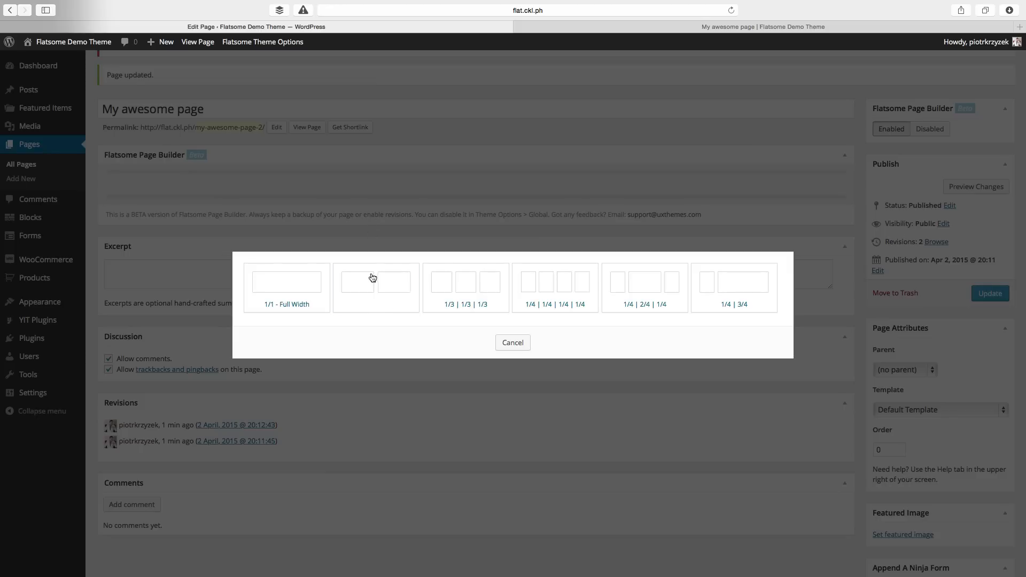
left_click(371, 277)
mouse_move(267, 264)
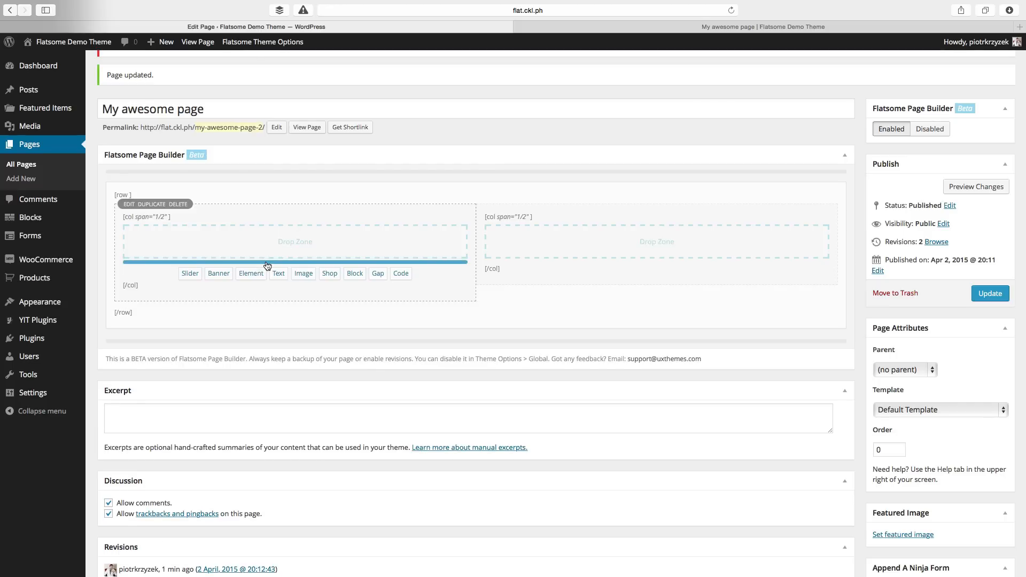
left_click(304, 270)
mouse_move(593, 273)
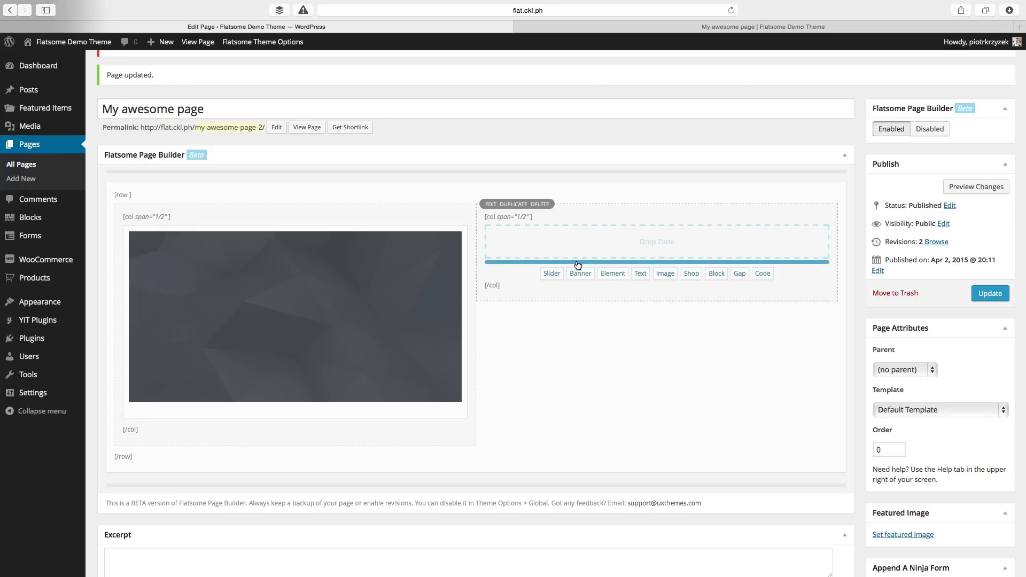
left_click(667, 276)
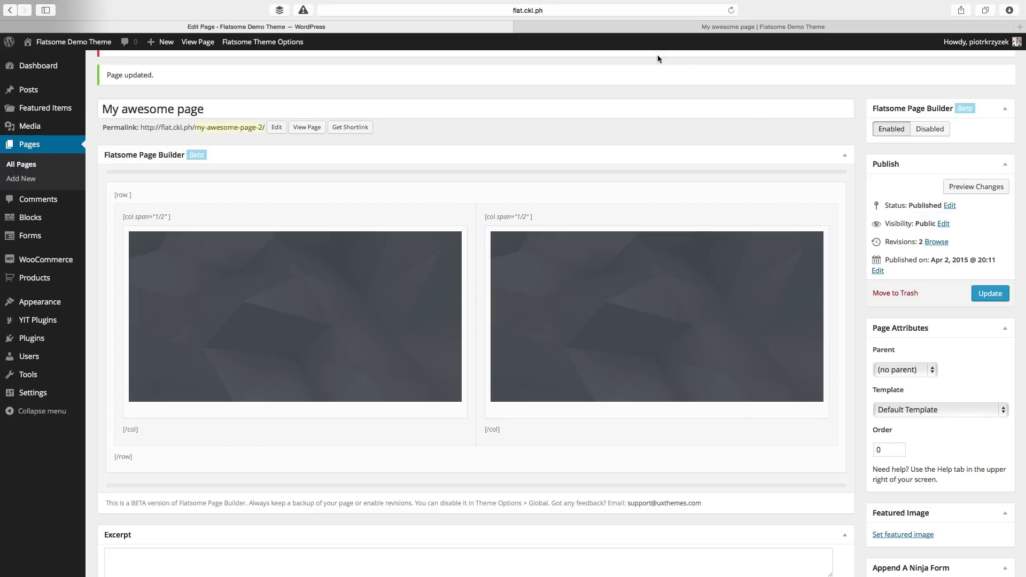
Preview the page changes to check the two-column image layout
left_click(614, 27)
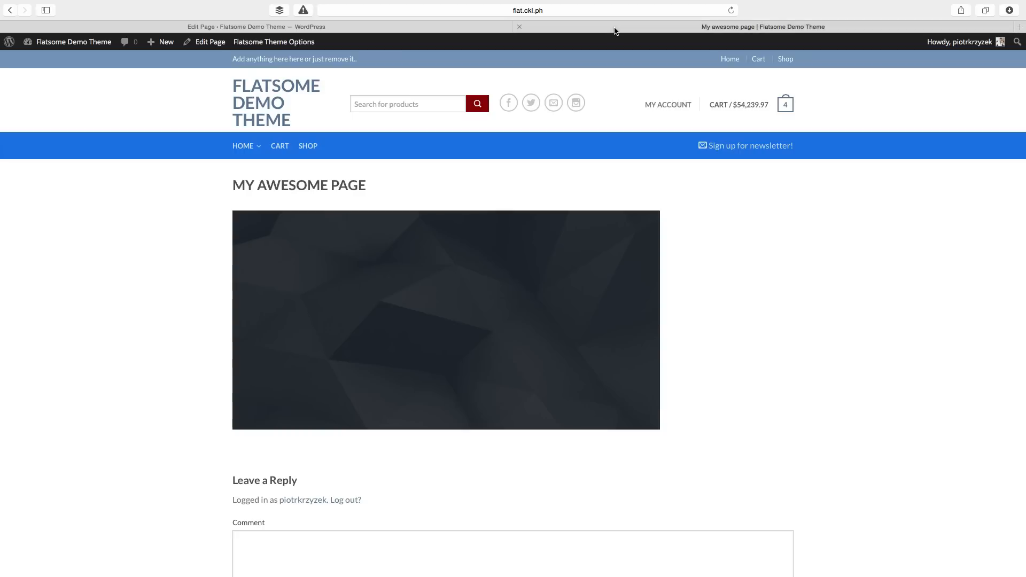
left_click(469, 28)
left_click(956, 186)
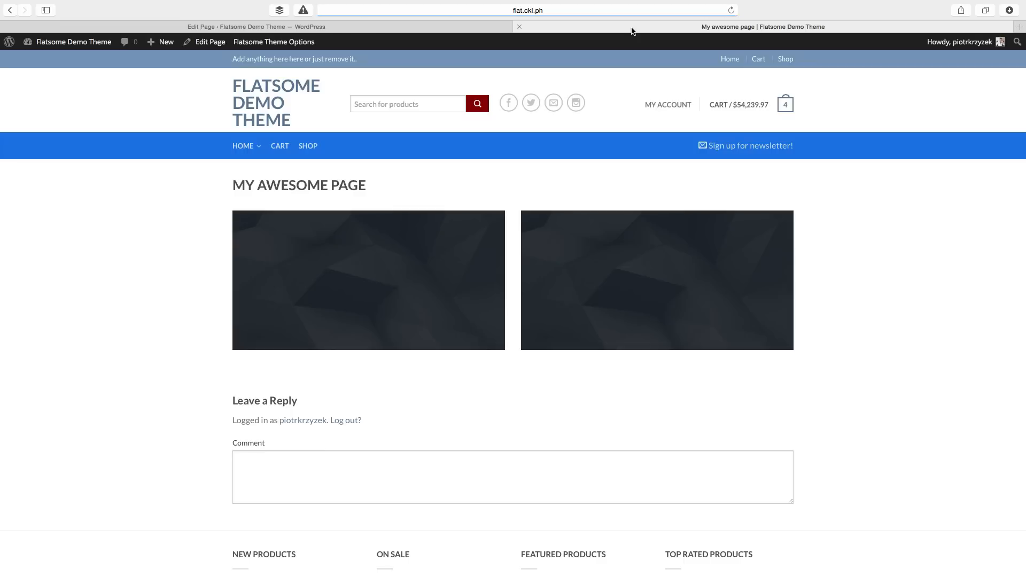
Back in the editor, add a 1/1 column below the two half-width columns and place an image in it
left_click(481, 28)
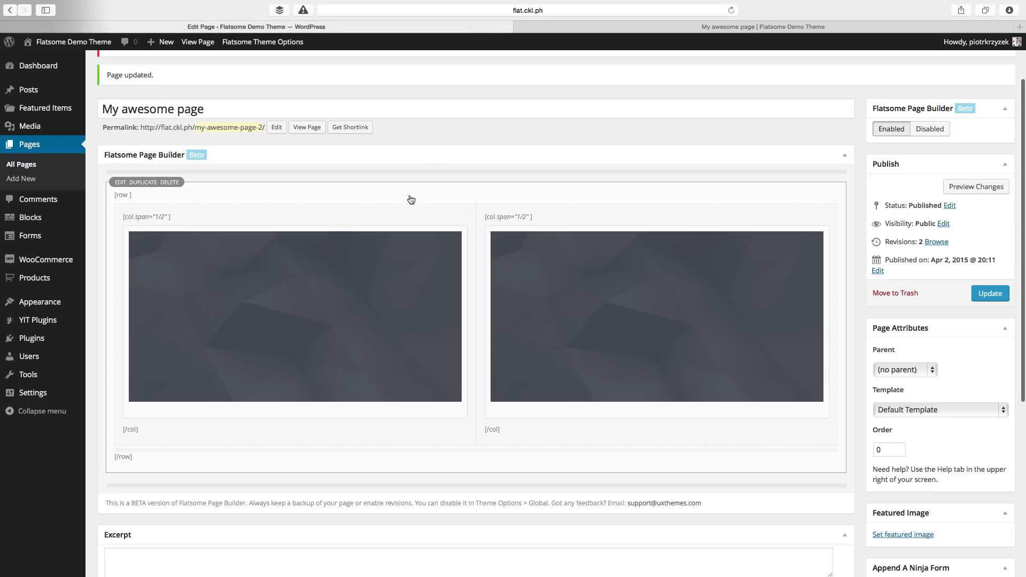
left_click(426, 453)
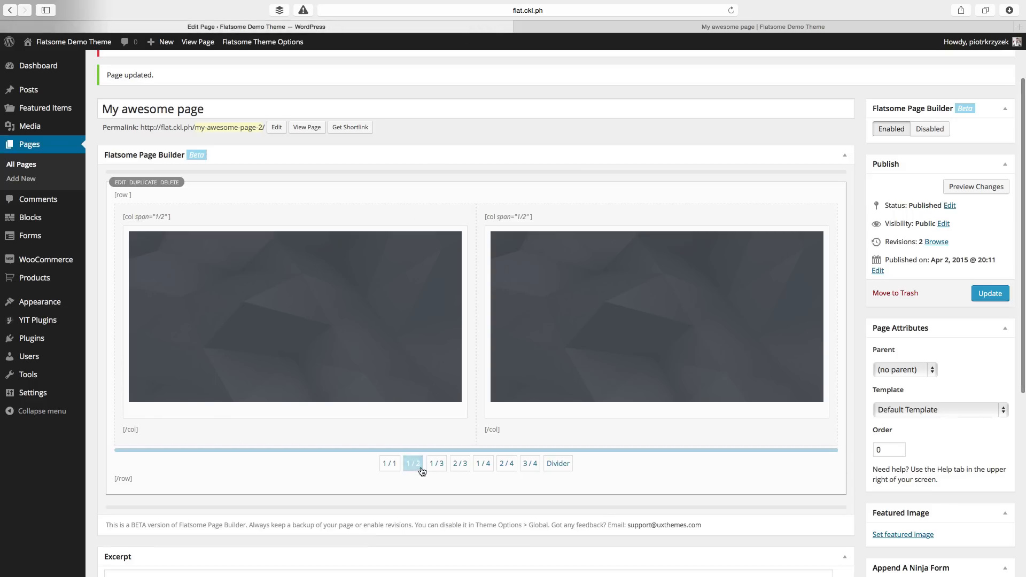
left_click(389, 464)
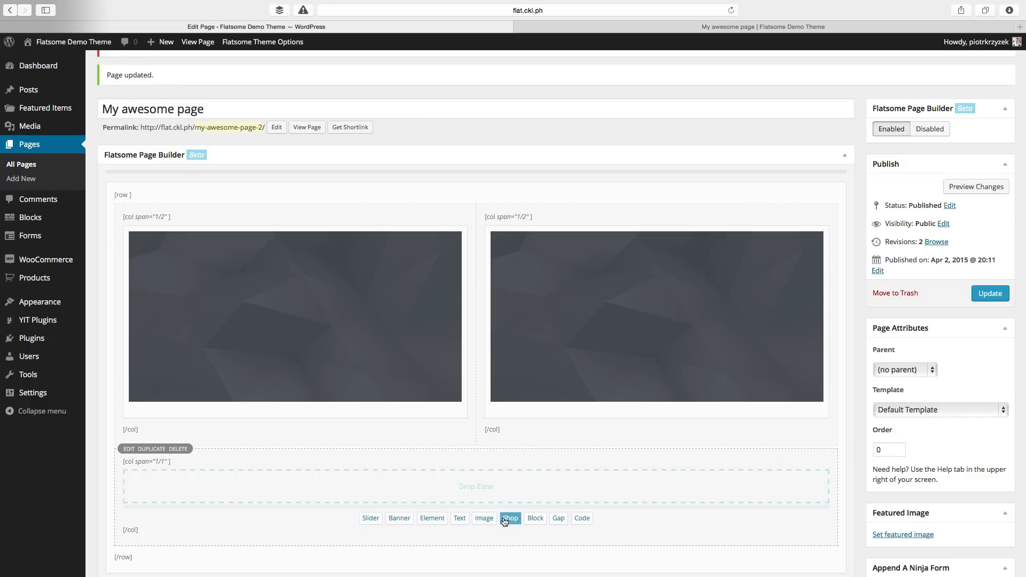
left_click(484, 517)
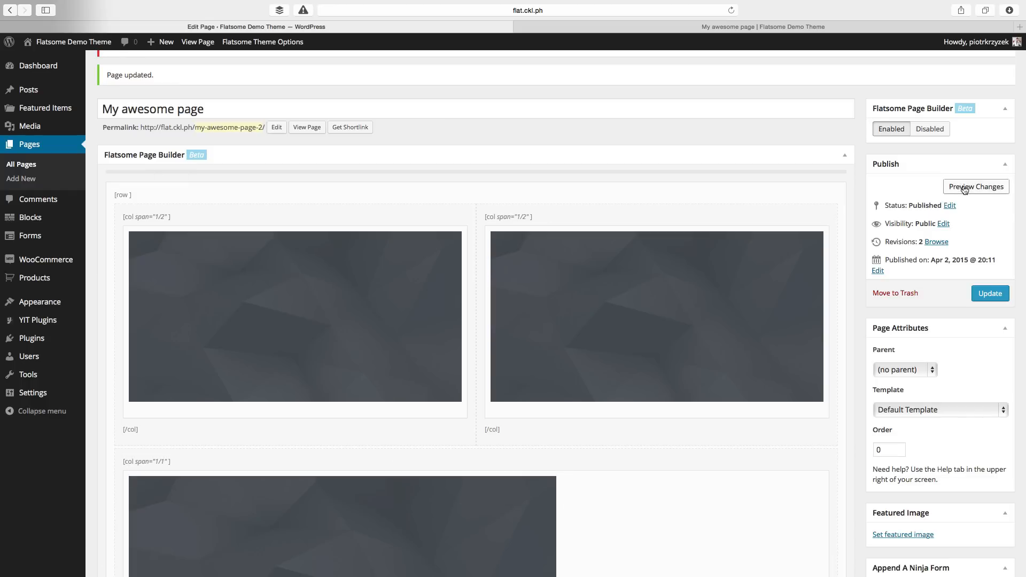
Preview the changed page, examine how the three images are arranged, and return to the editor
left_click(644, 30)
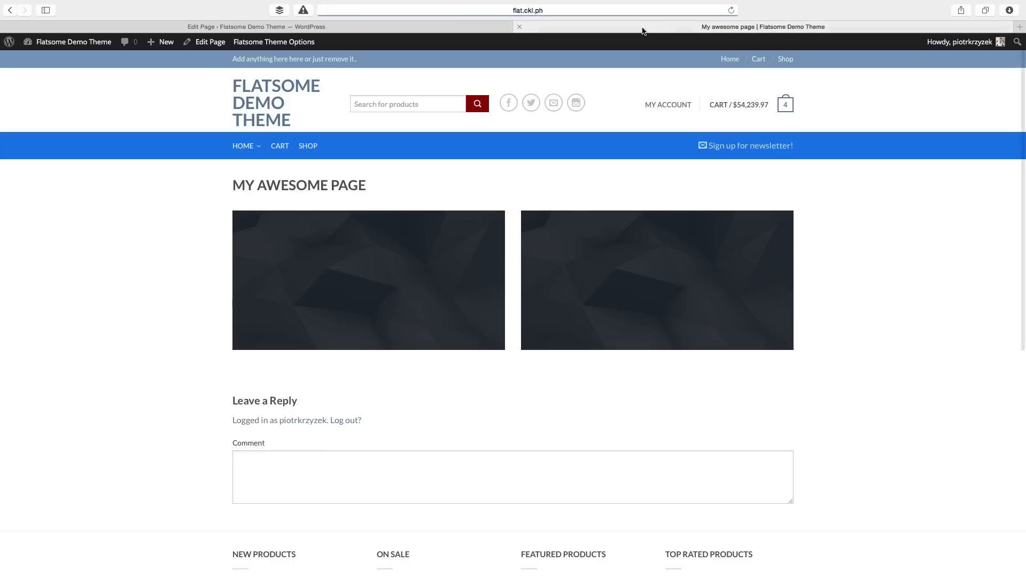
left_click(496, 27)
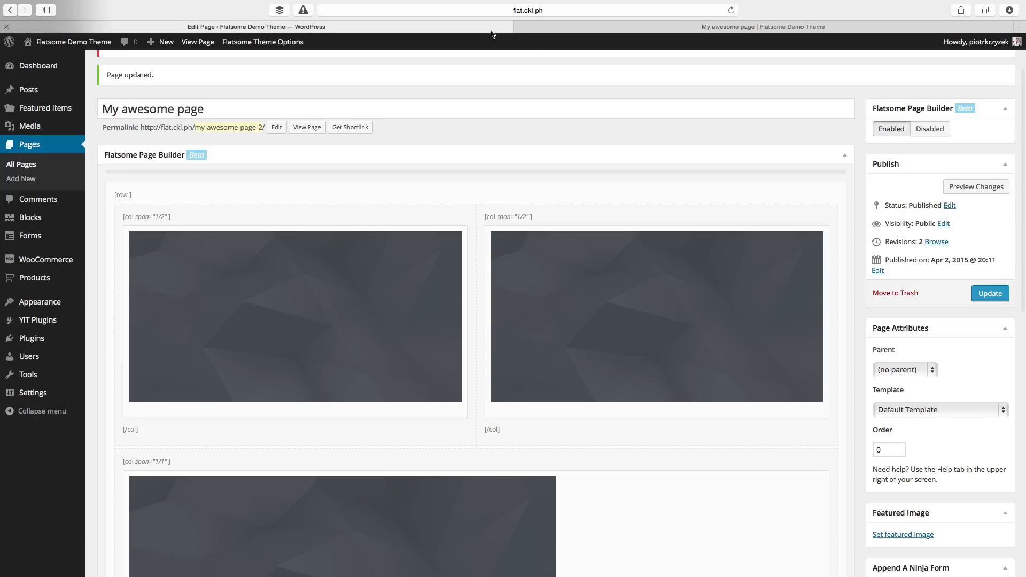
left_click(681, 28)
scroll(701, 328, "down", 2)
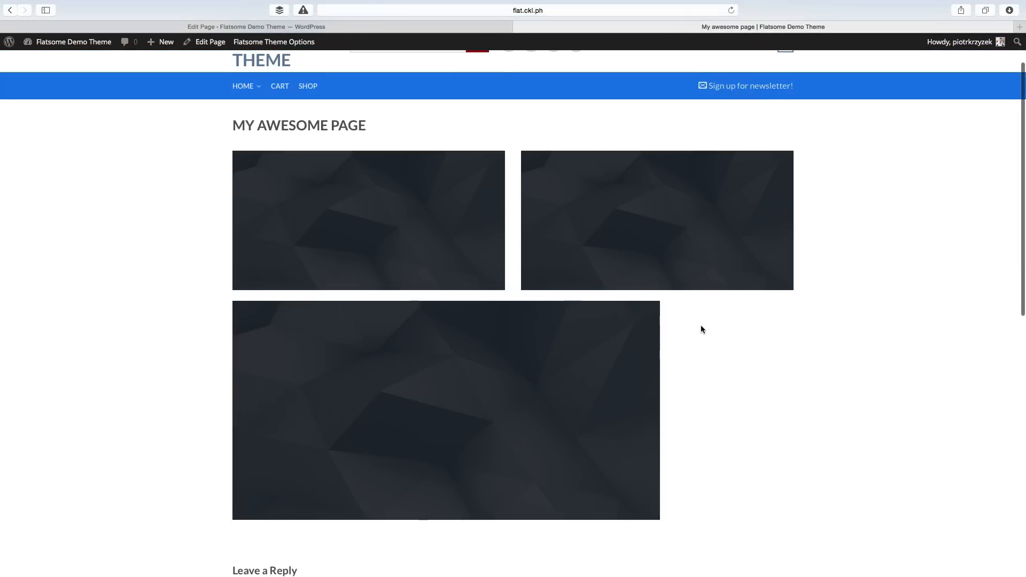
scroll(702, 329, "up", 2)
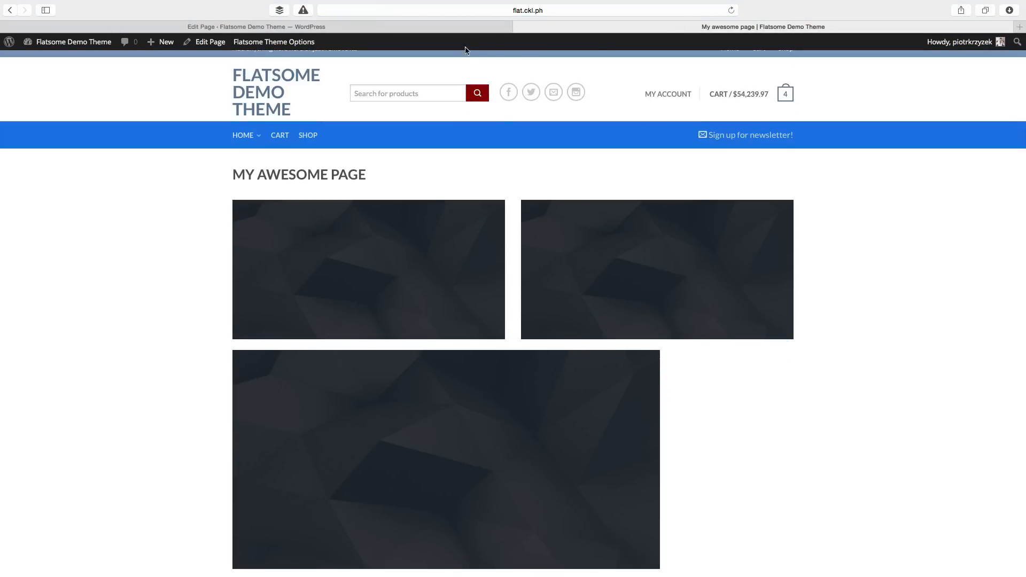
left_click(449, 29)
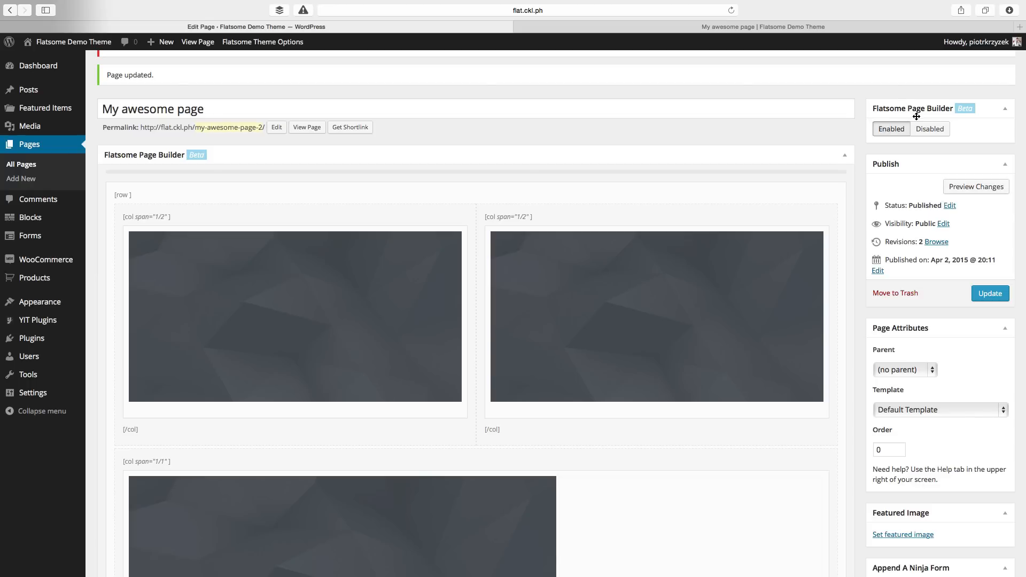
Start another new page and title it "My example title"
mouse_move(829, 203)
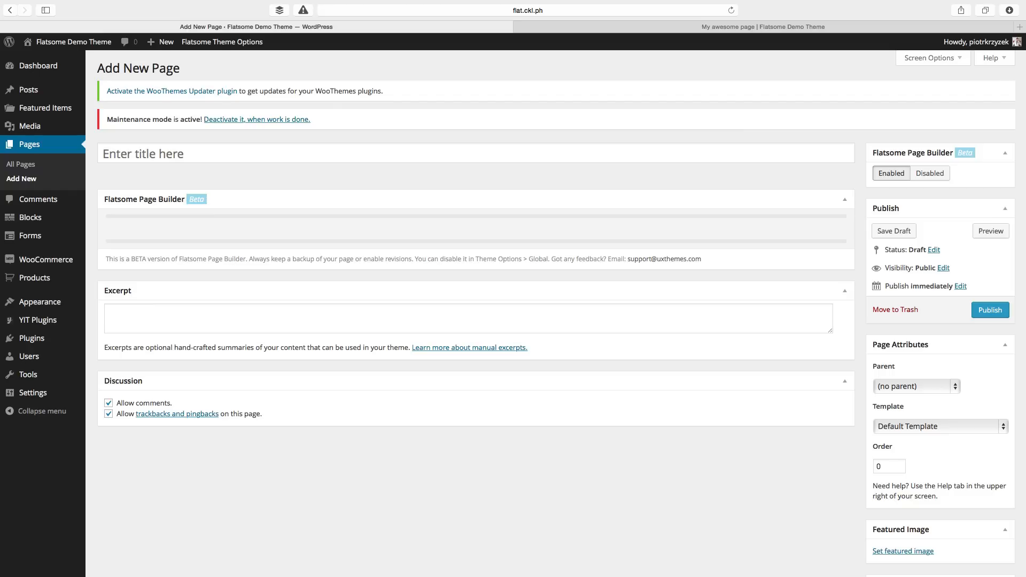
left_click(150, 152)
type("My example title")
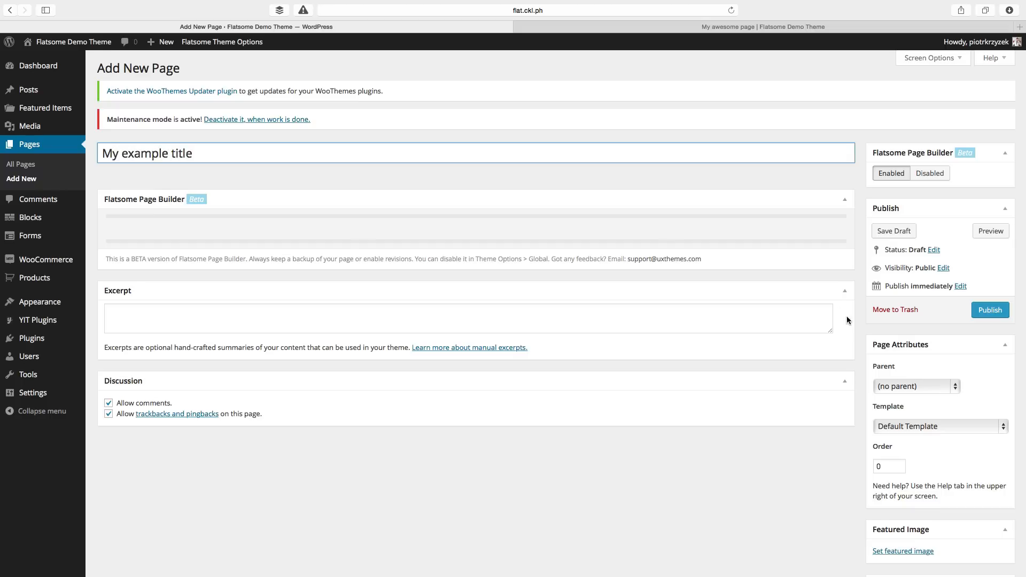
Publish the page, and switch Flatsome Page Builder off and back on to compare it with the standard editor
left_click(978, 313)
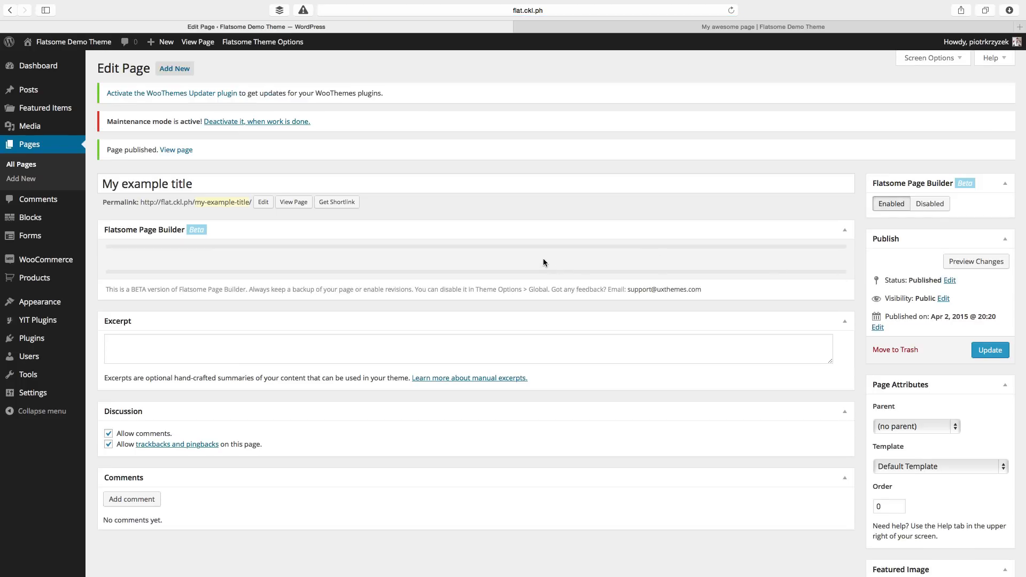
left_click(929, 204)
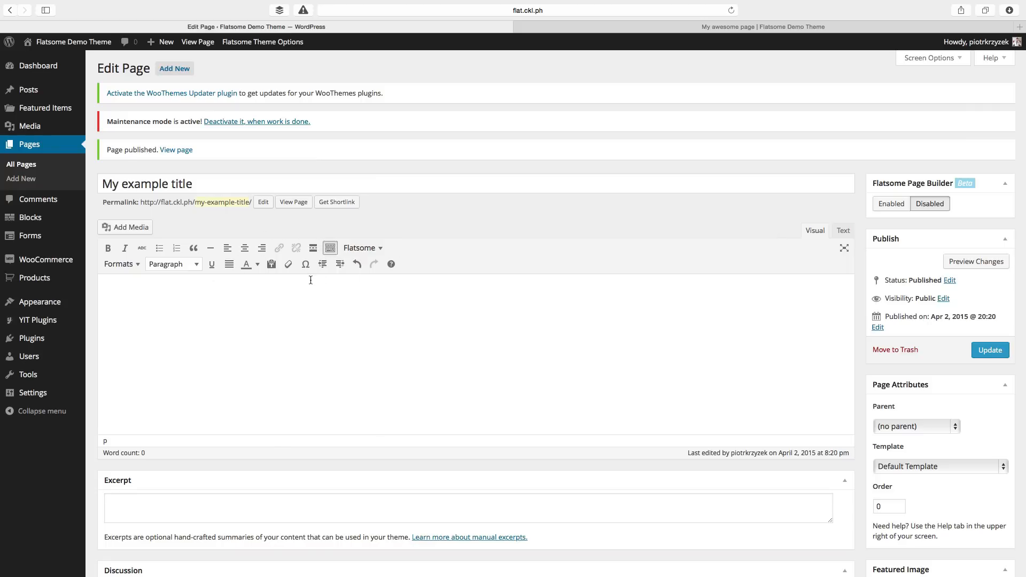
left_click(887, 204)
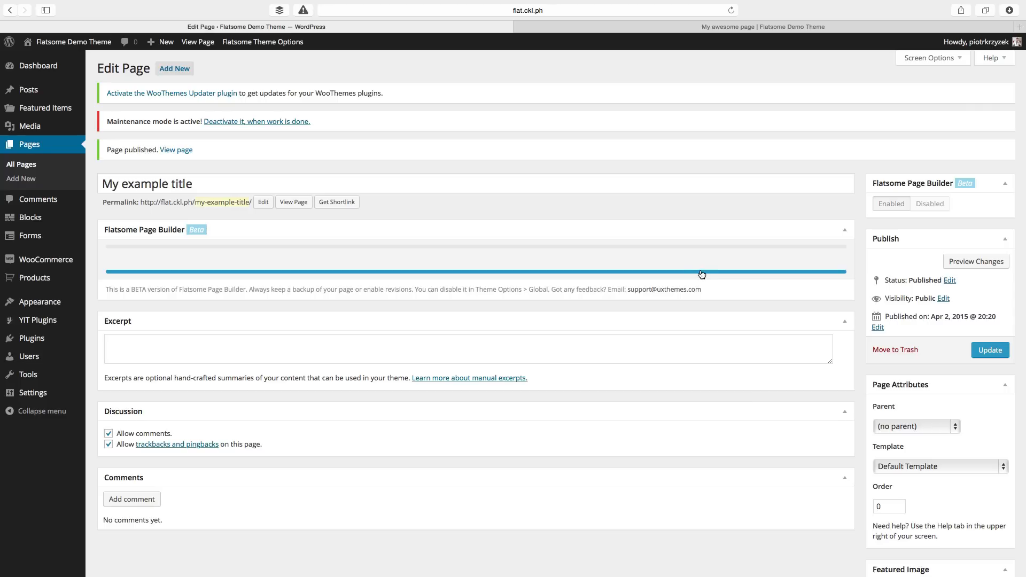
Add a row with a single 1/1 full-width column to the page
left_click(638, 248)
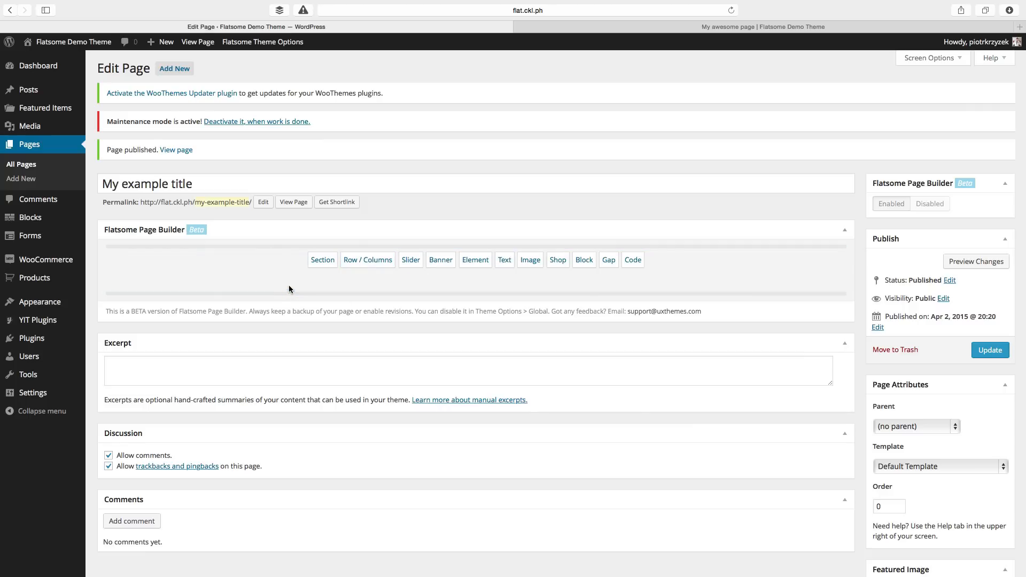
left_click(365, 263)
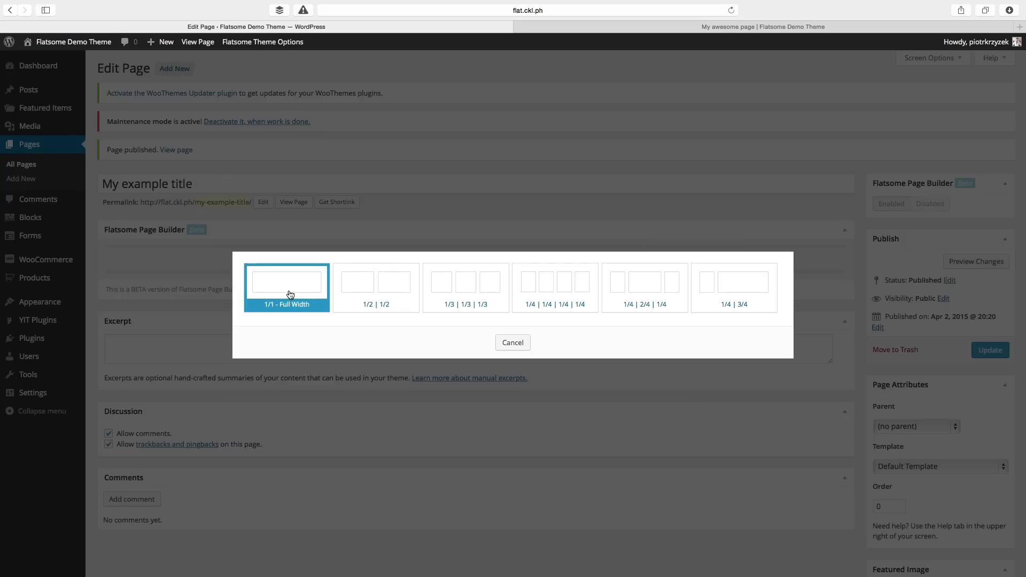
left_click(291, 294)
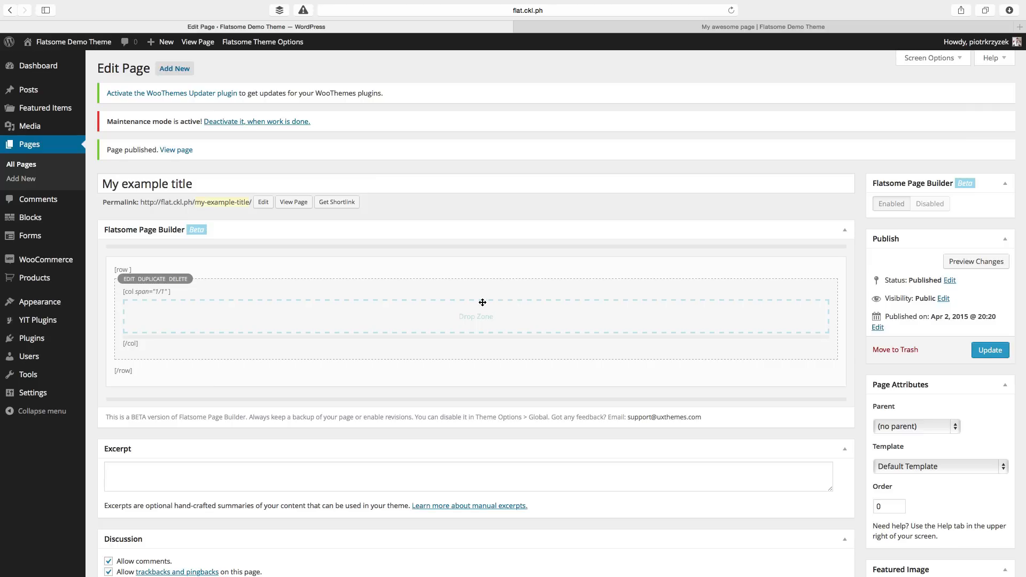
left_click_drag(483, 302, 463, 331)
left_click_drag(424, 304, 387, 247)
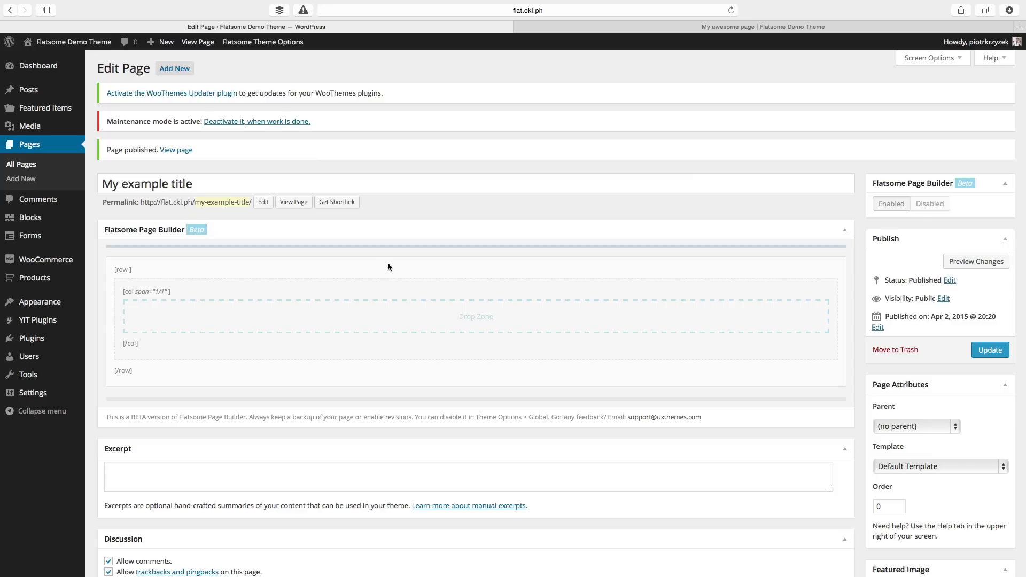
left_click_drag(417, 386, 86, 306)
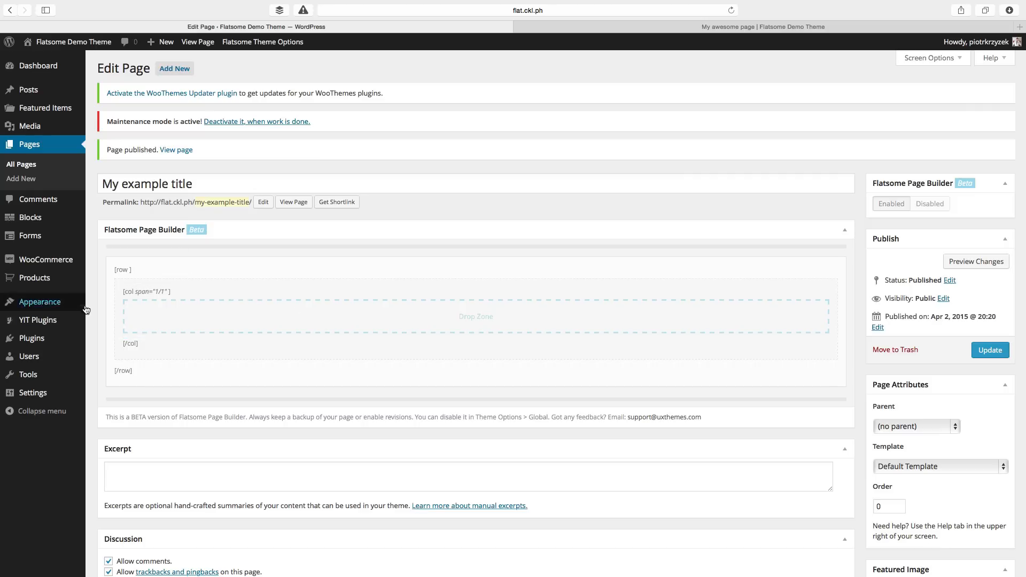
left_click(259, 339)
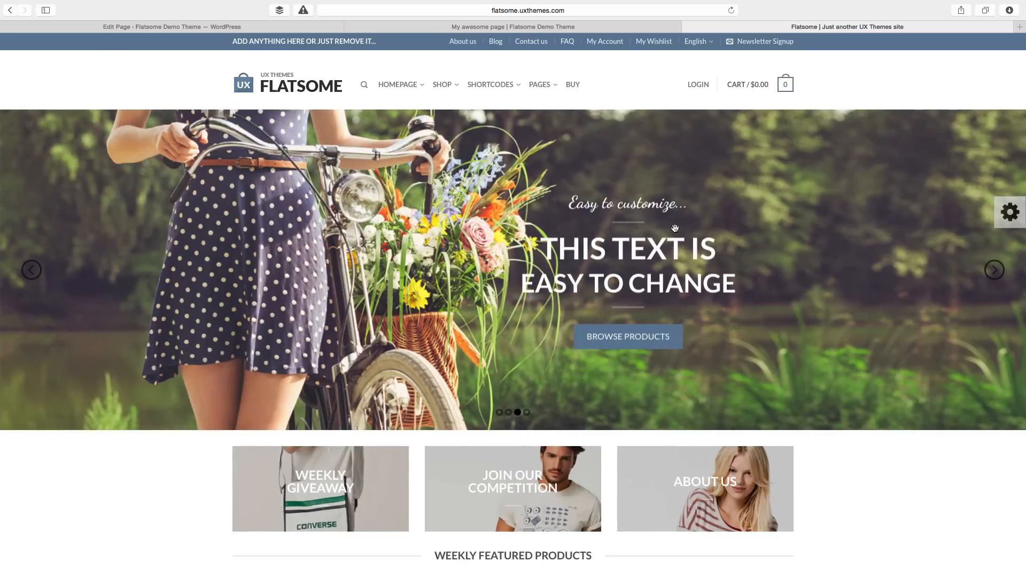
Swipe through the large slider on the Flatsome demo homepage to see how its slides move
left_click_drag(643, 253, 297, 243)
left_click_drag(567, 221, 425, 193)
left_click_drag(740, 221, 355, 199)
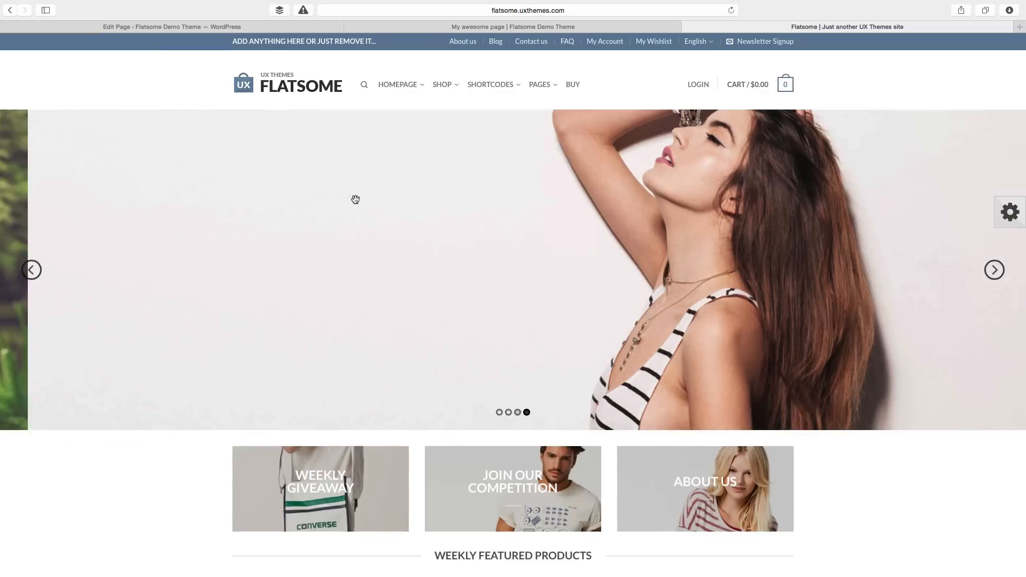
left_click_drag(585, 263, 192, 236)
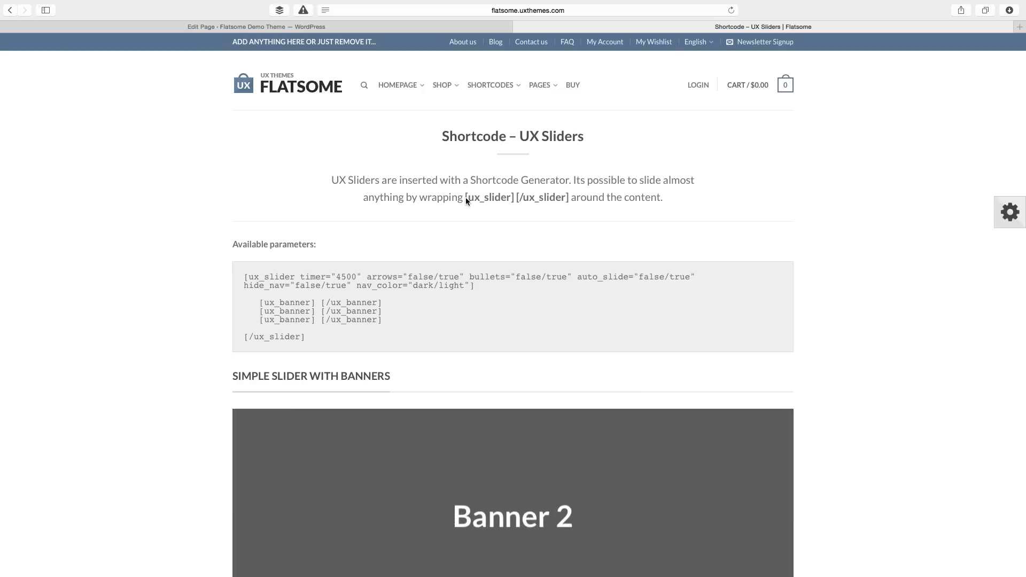
Read the UX Sliders shortcode documentation, examining the ux_slider parameters, the nested ux_banner tags and the true/false options for arrows
left_click_drag(465, 197, 571, 198)
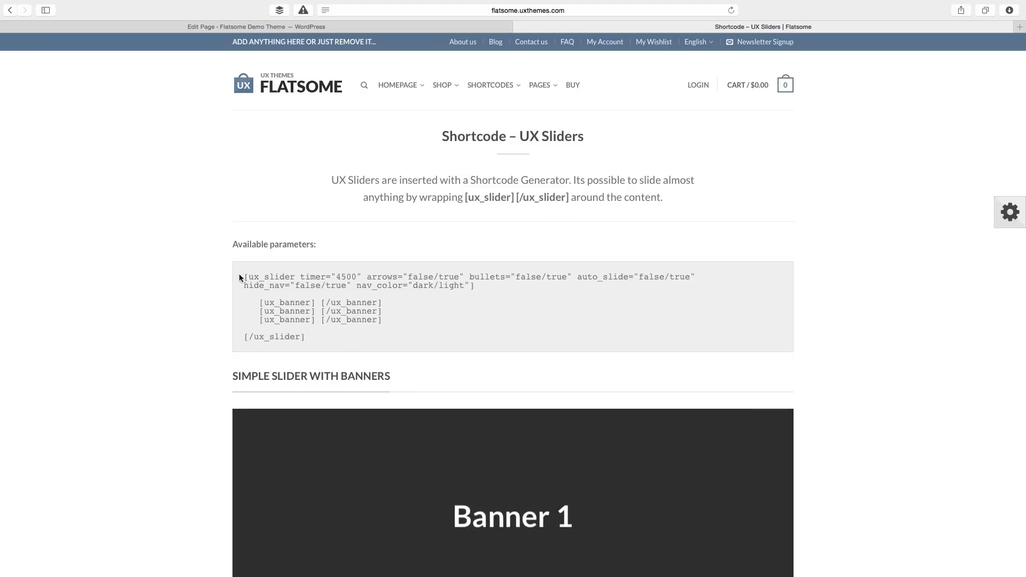
left_click_drag(242, 277, 481, 282)
left_click(272, 304)
left_click_drag(253, 303, 411, 324)
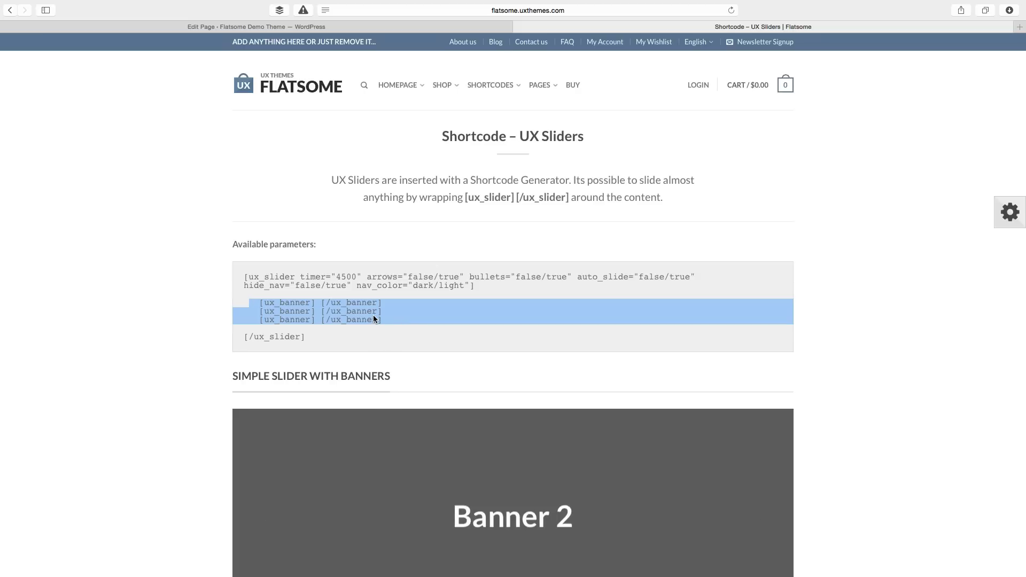
left_click(406, 283)
double_click(415, 276)
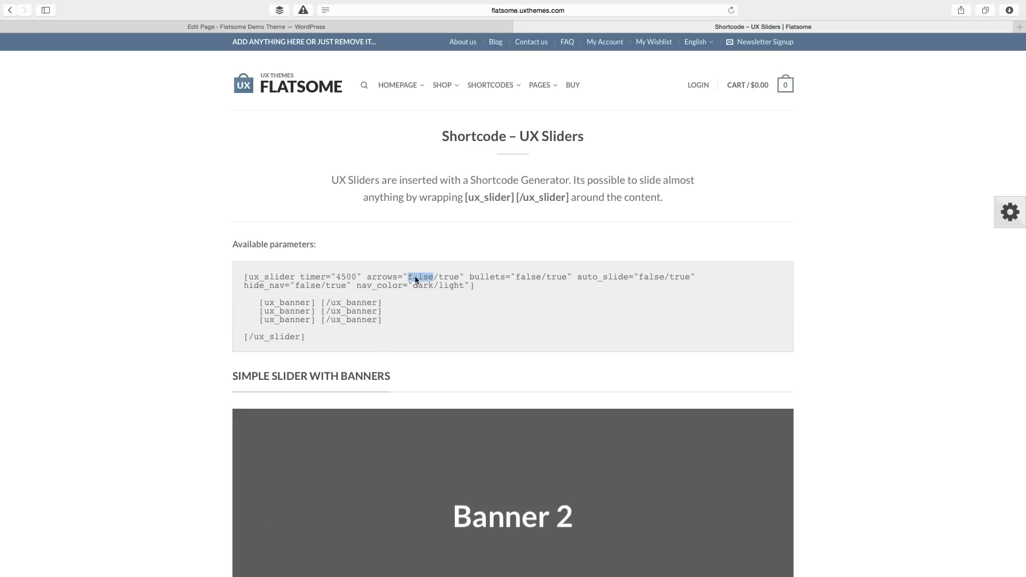
left_click(441, 274)
left_click_drag(412, 278, 455, 277)
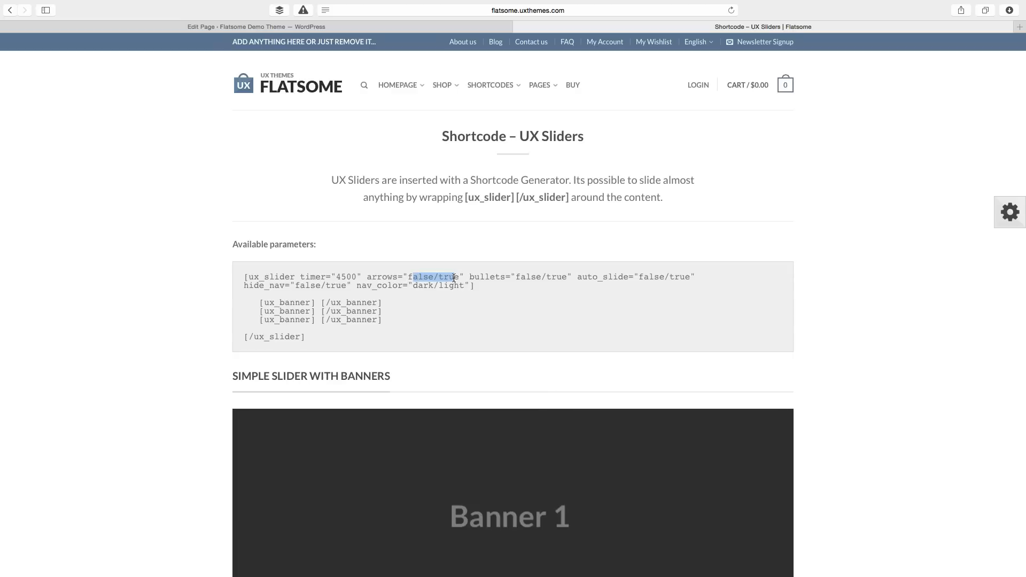
Try the example sliders on the UX Sliders page, comparing arrows, bullets, no directional navigation and dark navigation
scroll(171, 311, "down", 5)
left_click(770, 332)
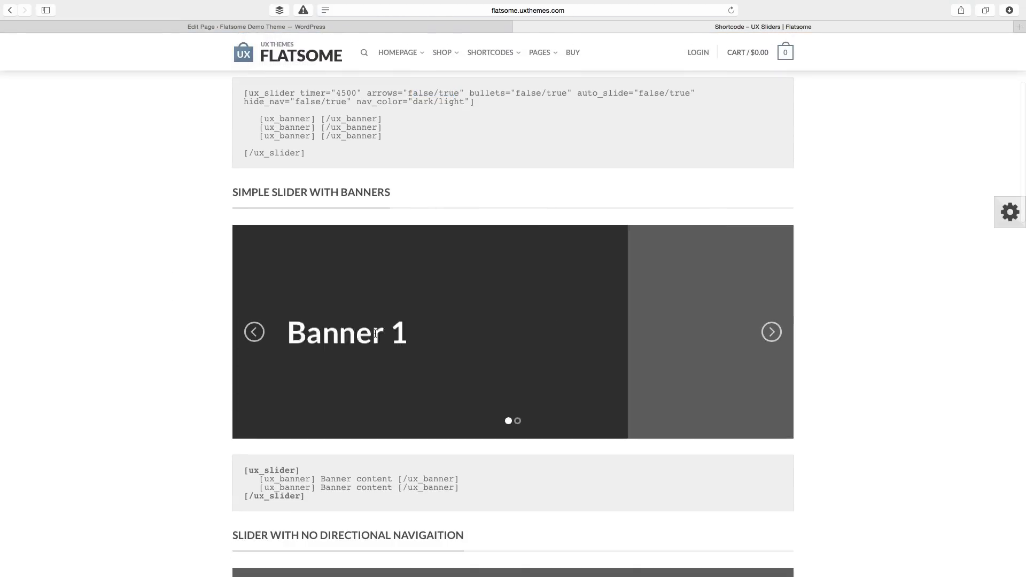
left_click(770, 332)
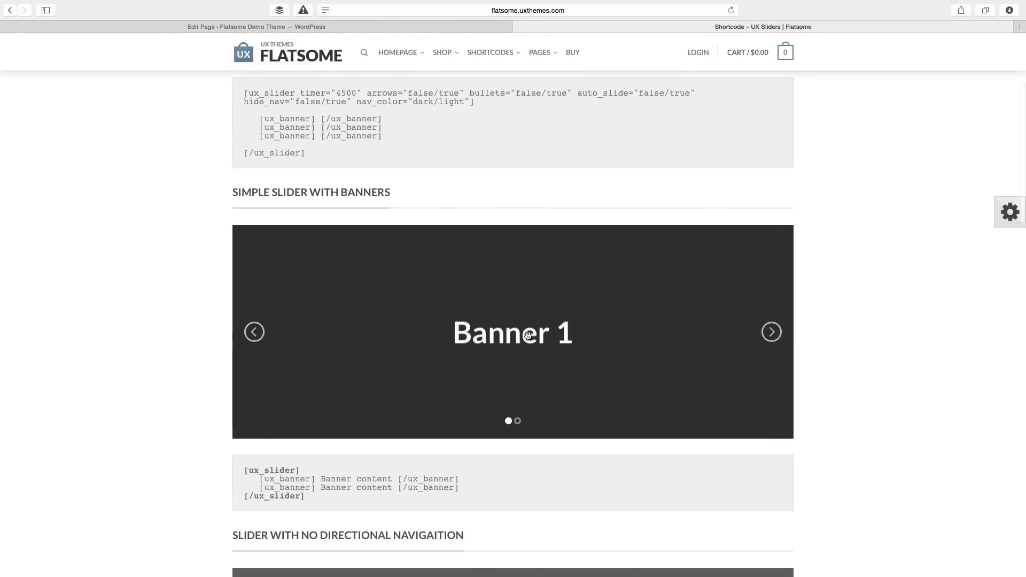
left_click(517, 421)
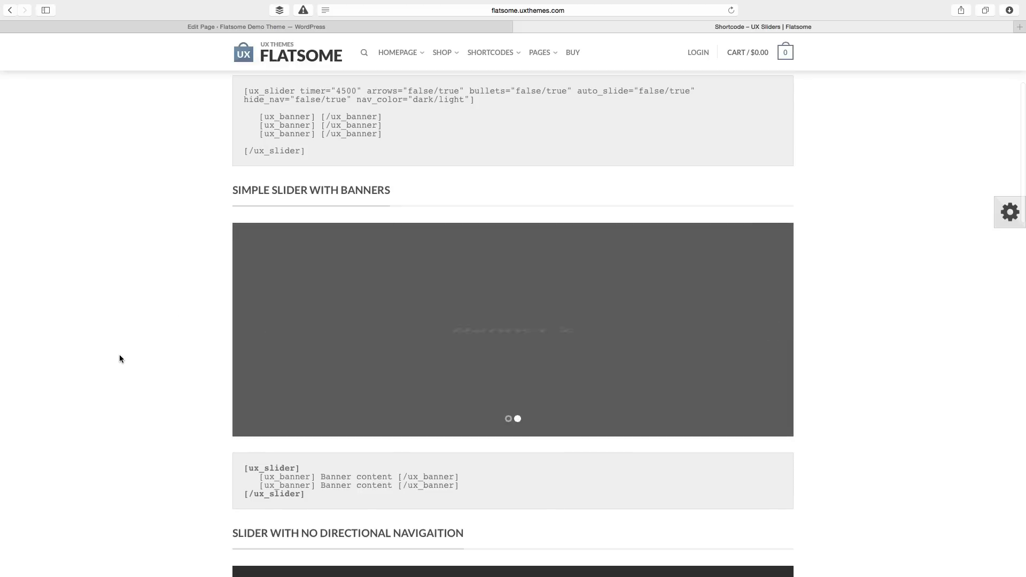
scroll(119, 354, "down", 8)
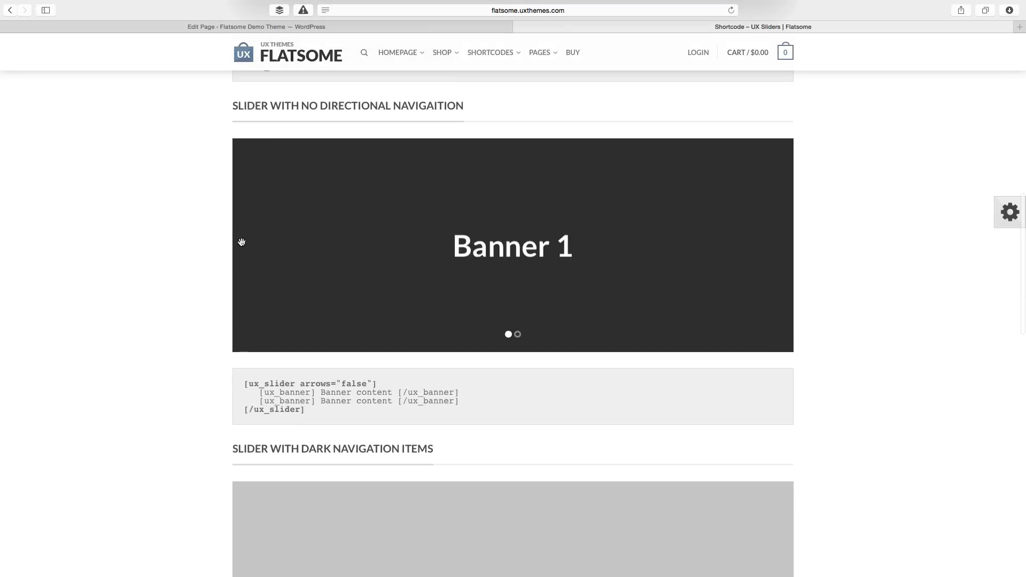
scroll(426, 350, "down", 6)
left_click_drag(529, 293, 380, 287)
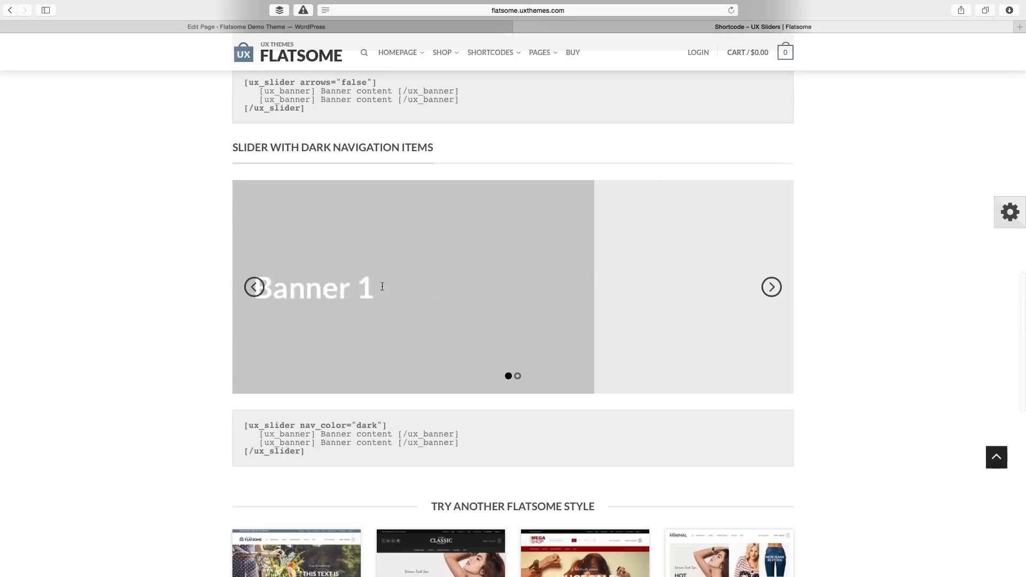
left_click_drag(558, 285, 307, 284)
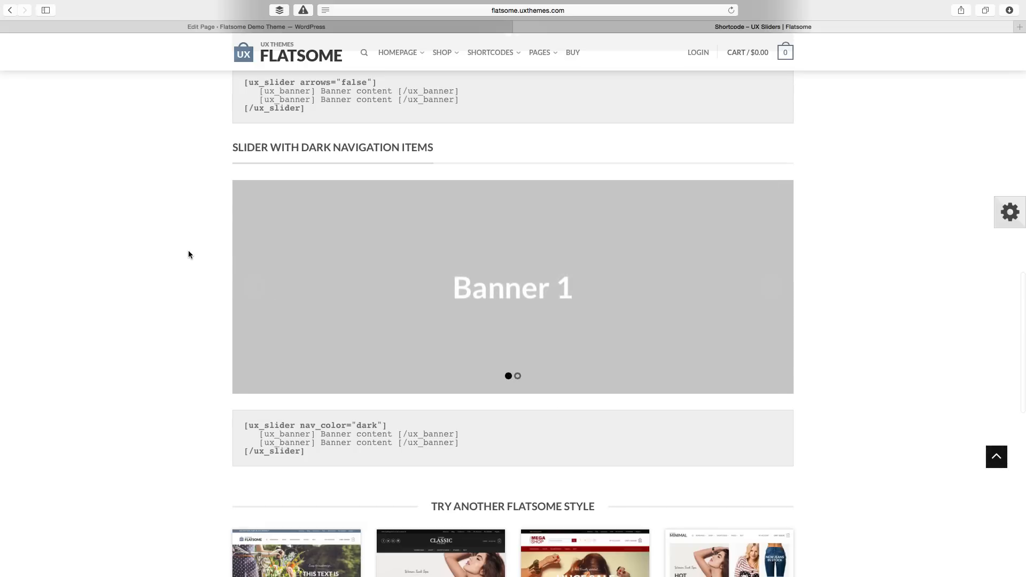
Back in the page editor, insert a slider into the 1/1 column and open its settings
key("ctrl+shift+Tab")
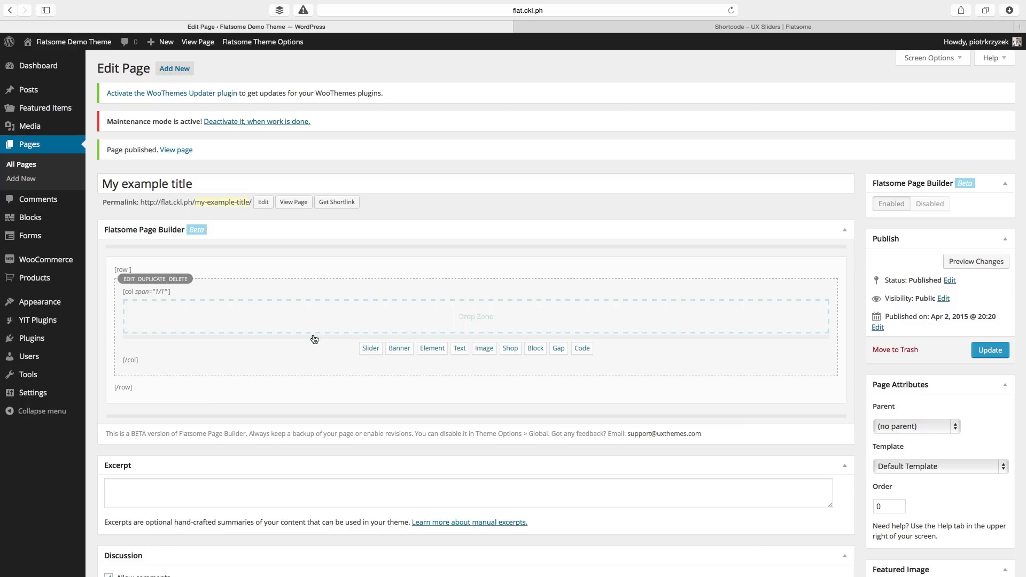
left_click(371, 350)
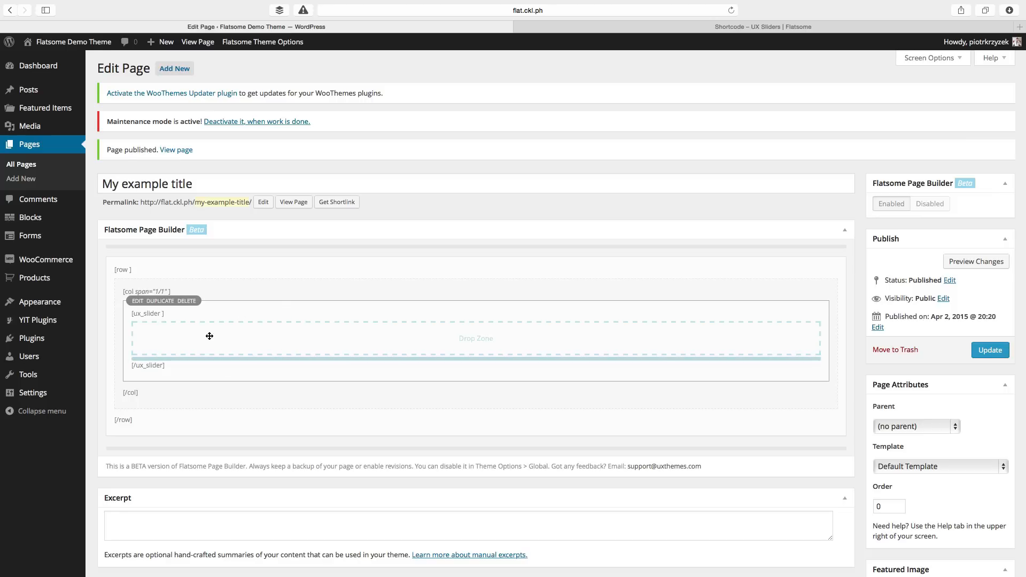
left_click(138, 301)
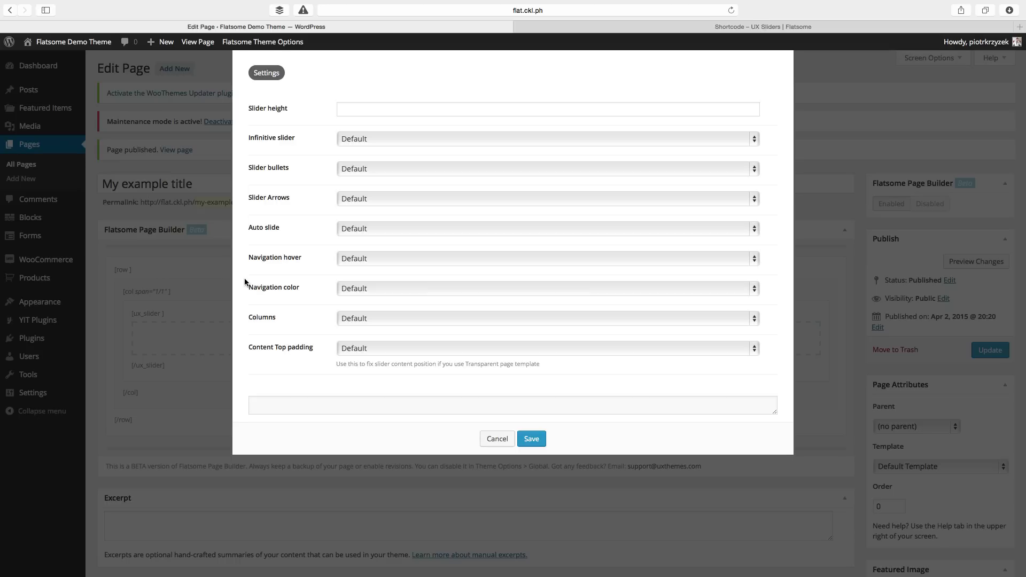
Try a slider height of 400px, clear the height again and leave Infinitive slider at Default
left_click(349, 107)
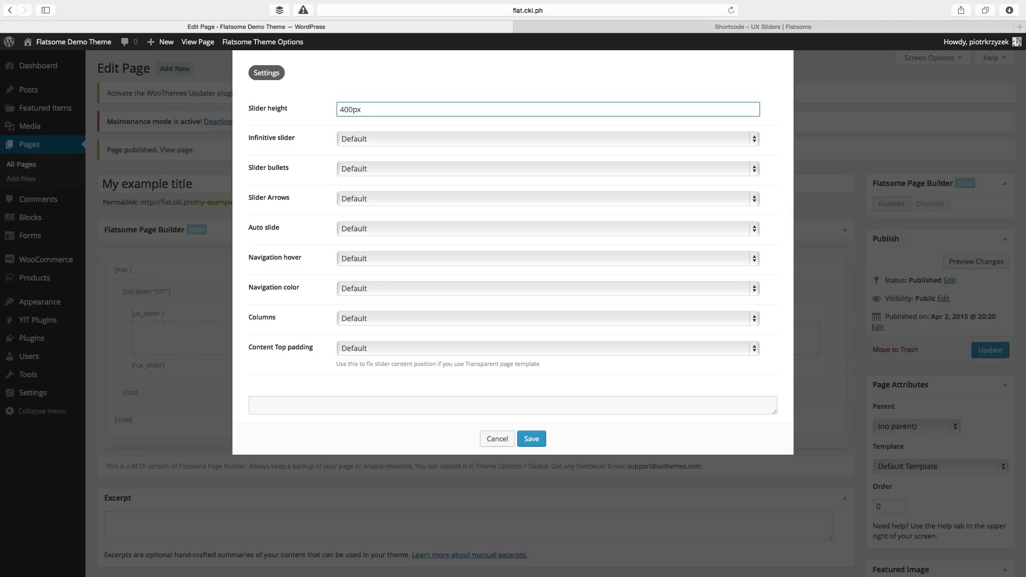
key("BackSpace")
type("5")
left_click(366, 138)
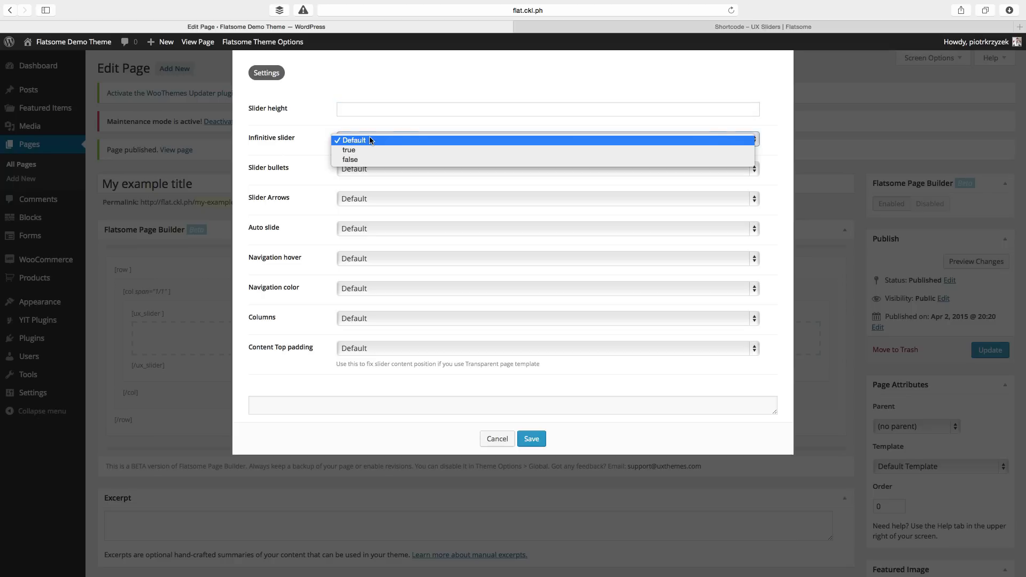
left_click(305, 142)
Review the UX Sliders examples and the demo homepage slider for looping behaviour, and return to the slider settings
left_click(701, 30)
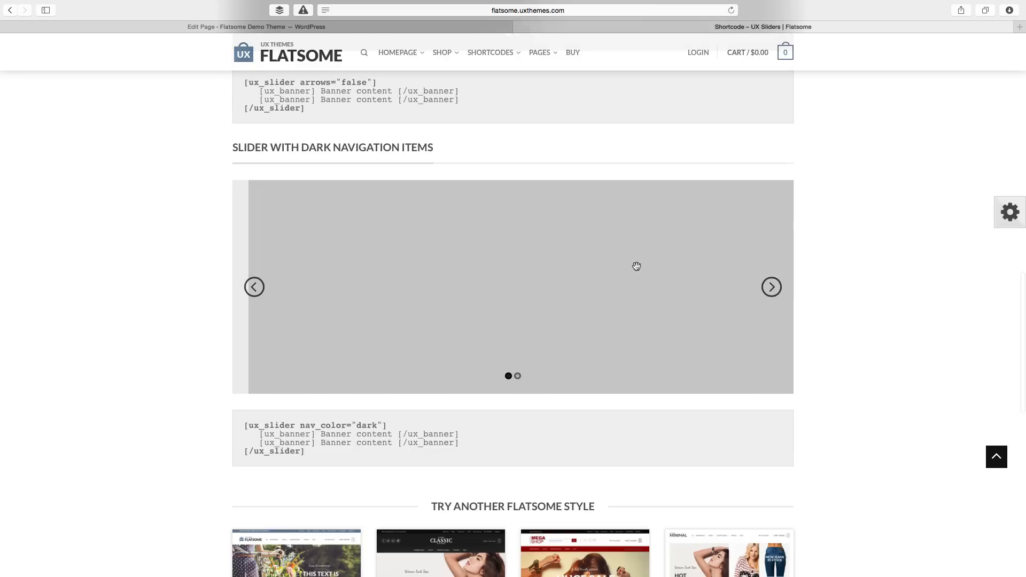
scroll(589, 266, "up", 7)
scroll(466, 258, "up", 4)
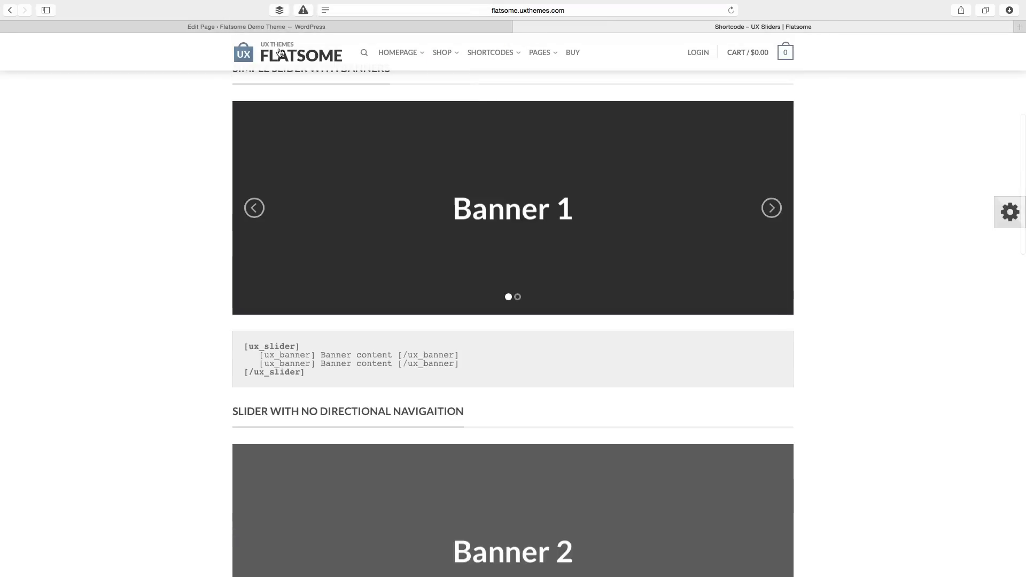
scroll(174, 46, "up", 2)
left_click(10, 10)
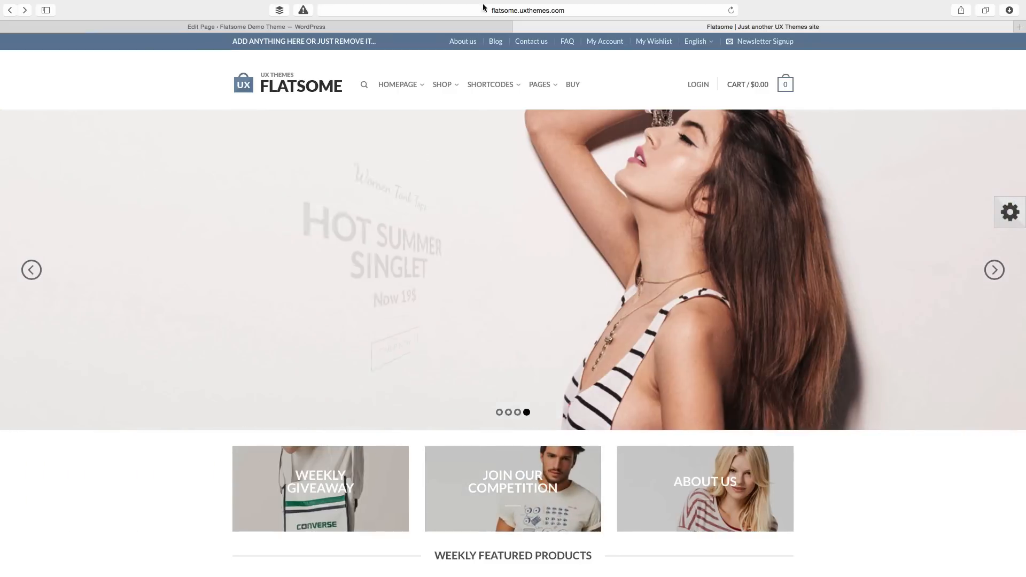
left_click(25, 10)
left_click(122, 28)
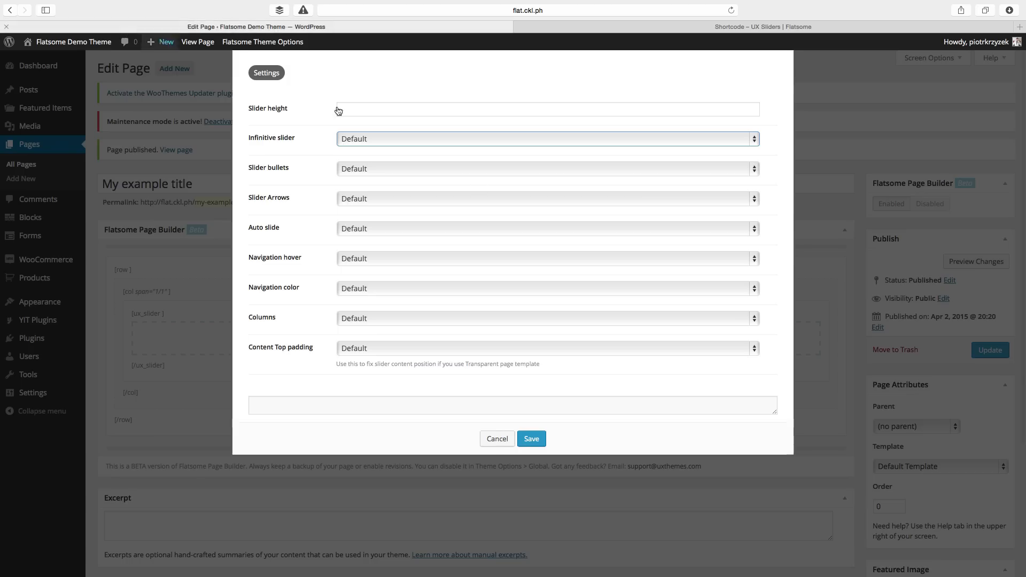
Set Infinitive slider and Slider bullets to true, checking on the demo page what the bullets do
left_click(372, 141)
left_click(373, 150)
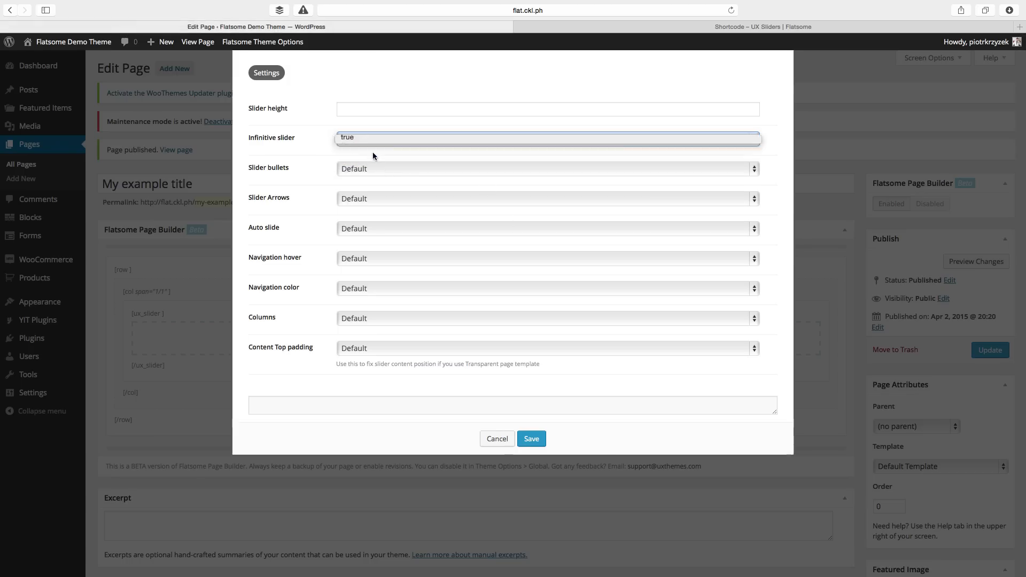
left_click(383, 165)
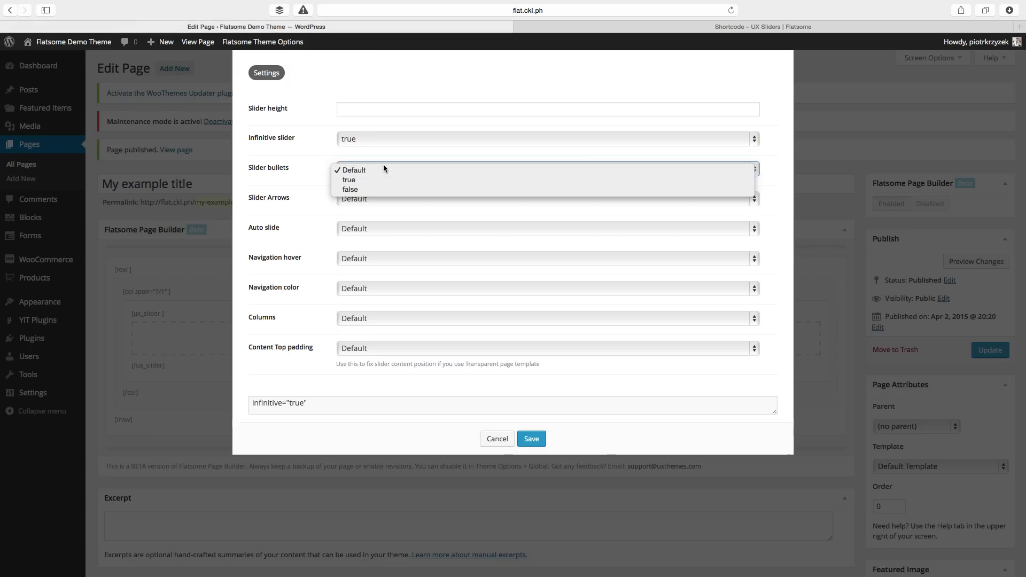
left_click(607, 26)
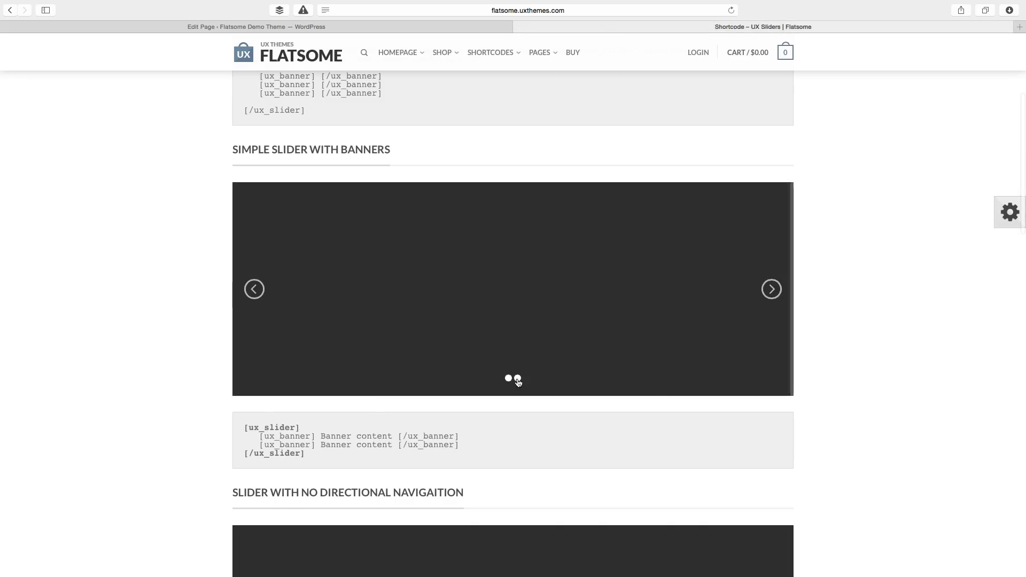
left_click(349, 28)
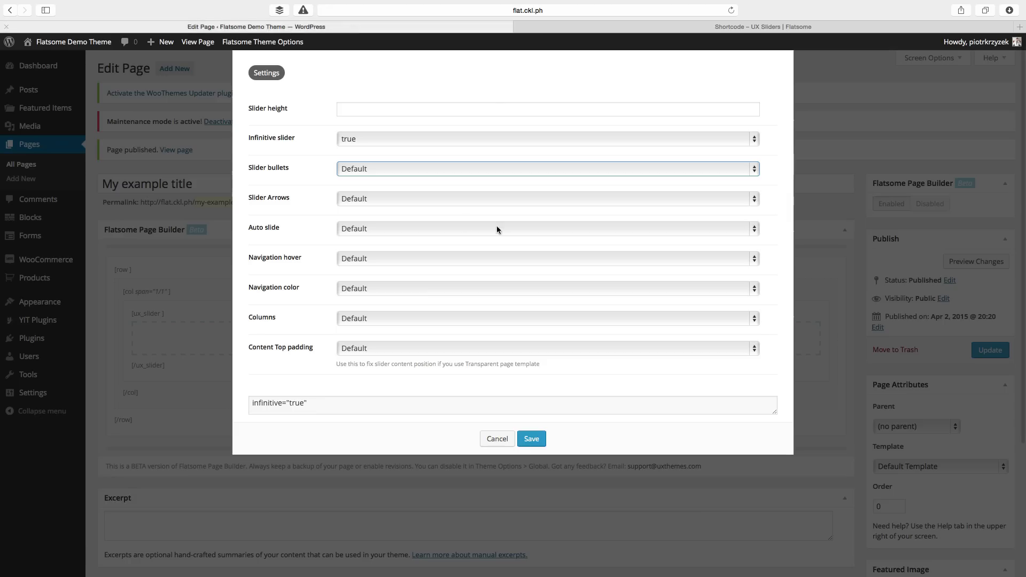
left_click(392, 168)
left_click(389, 179)
Try Slider Arrows at true and test the navigation arrows on the UX Sliders demo page's simple banner slider
left_click(391, 191)
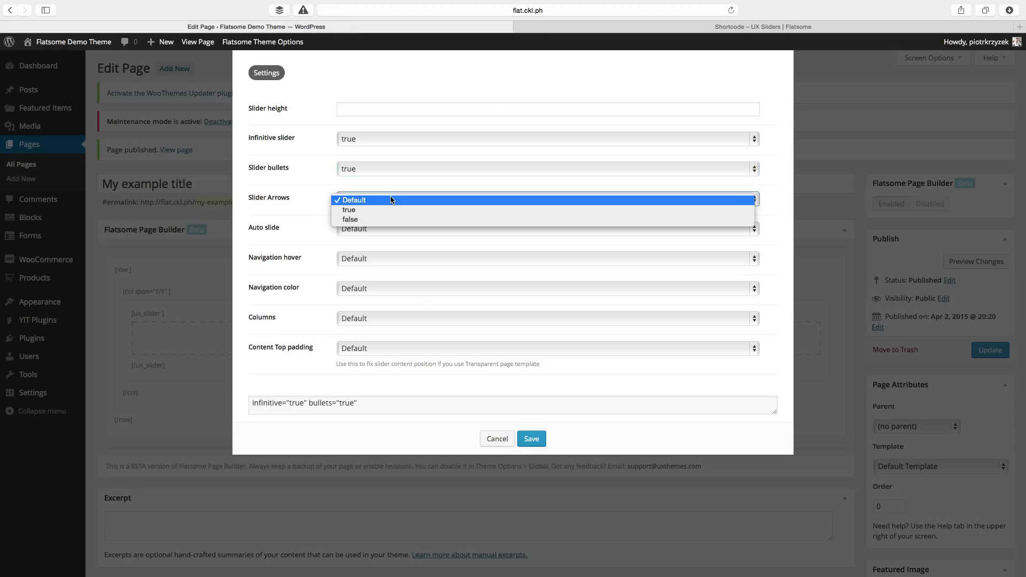
key("Up")
key("Return")
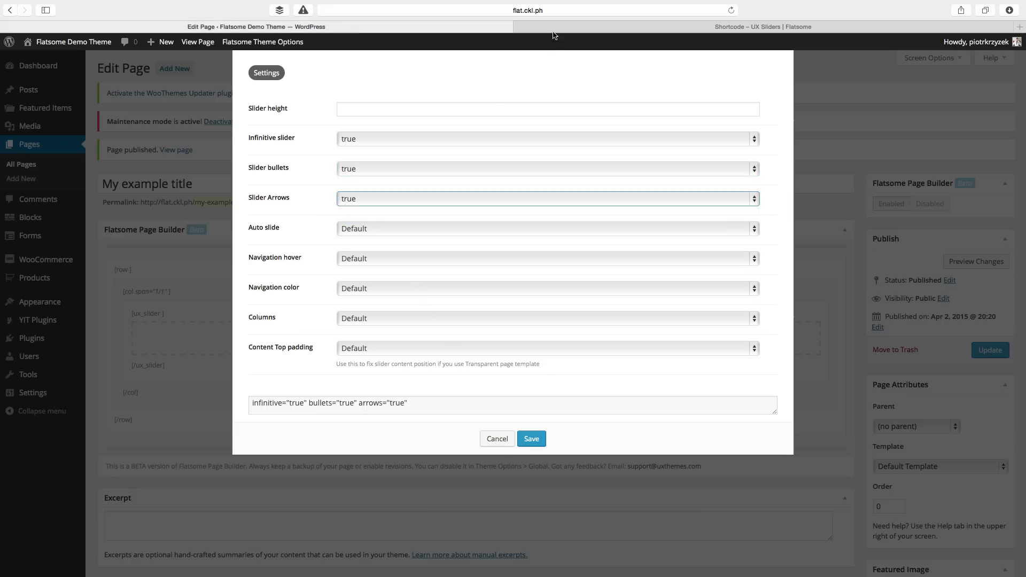
left_click(554, 26)
left_click(769, 293)
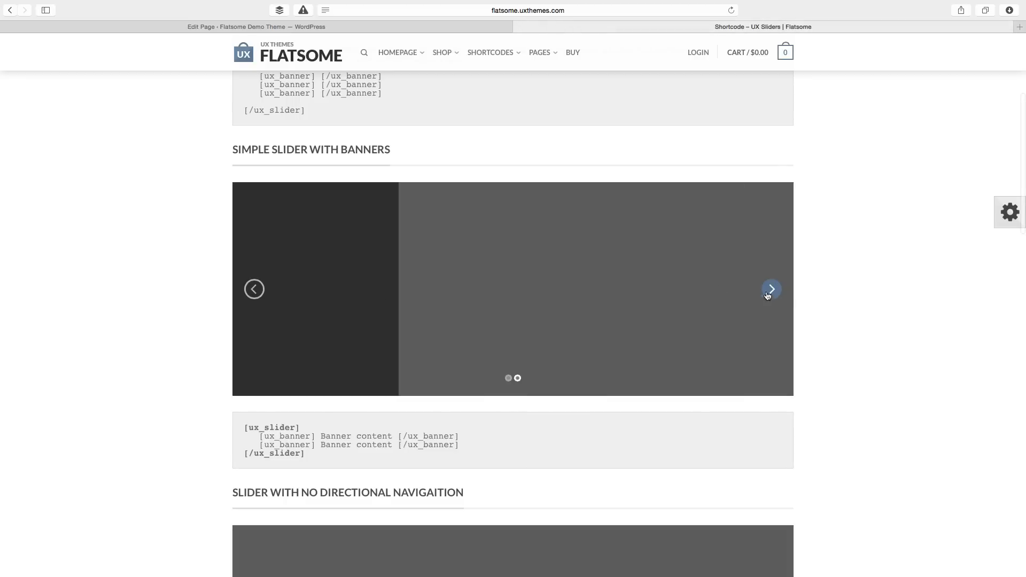
left_click(254, 289)
scroll(200, 239, "up", 4)
scroll(206, 256, "down", 10)
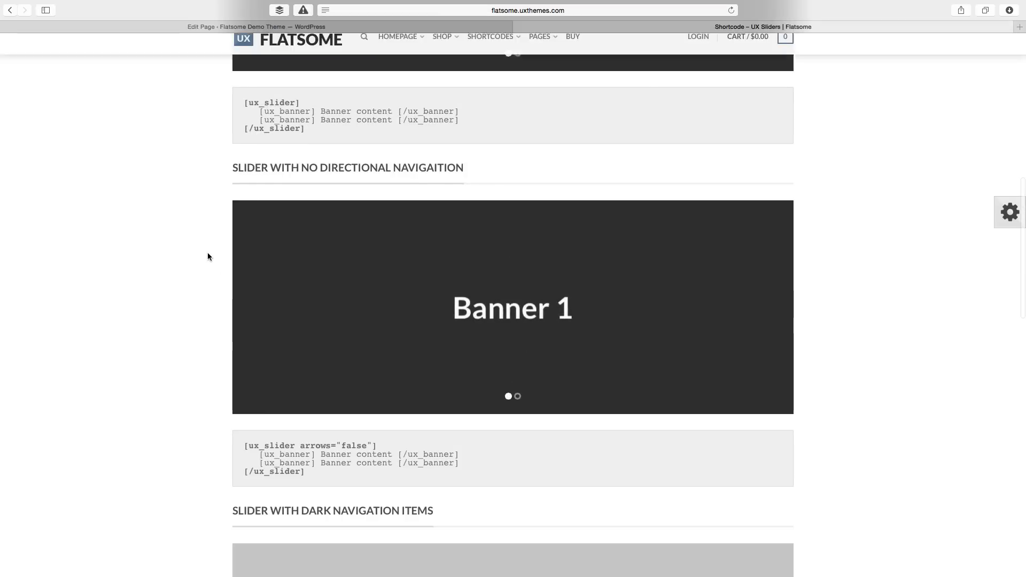
Back in the slider settings, set Slider Arrows to false and Auto slide to true
left_click(324, 25)
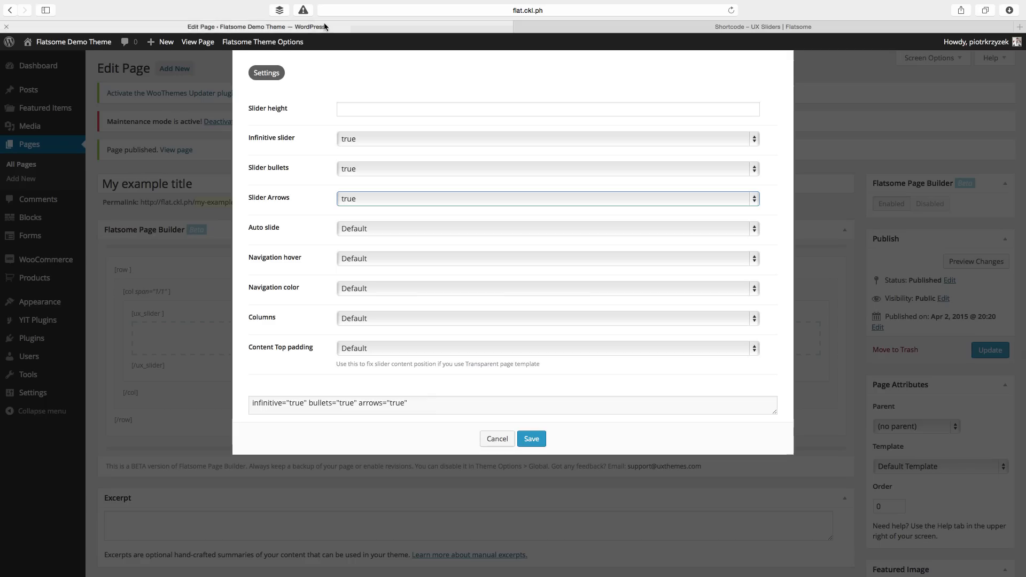
left_click(406, 197)
left_click(401, 210)
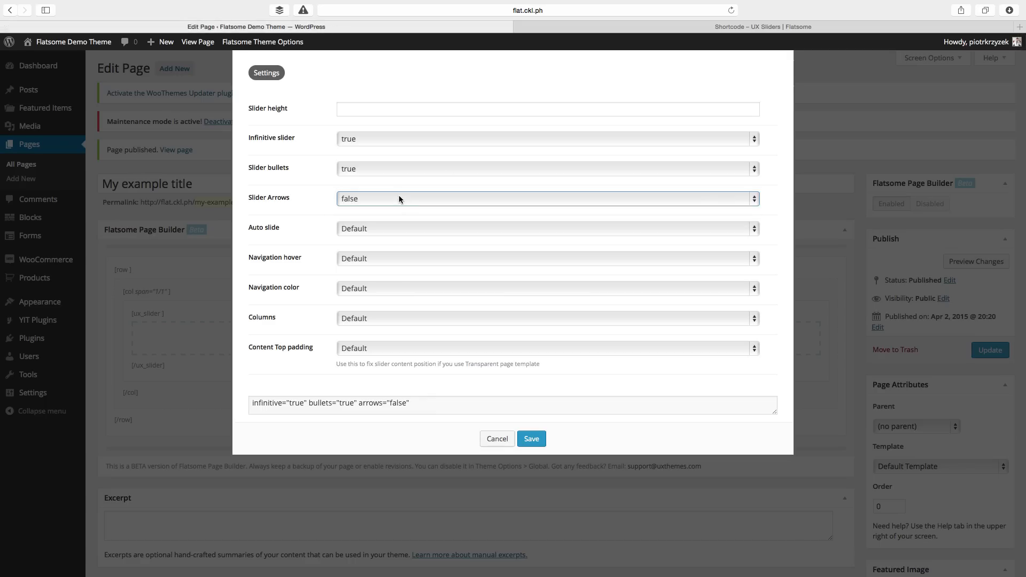
left_click(382, 230)
left_click(381, 238)
Go back to the Flatsome demo homepage, reload it and watch how its main slider advances automatically
left_click(574, 27)
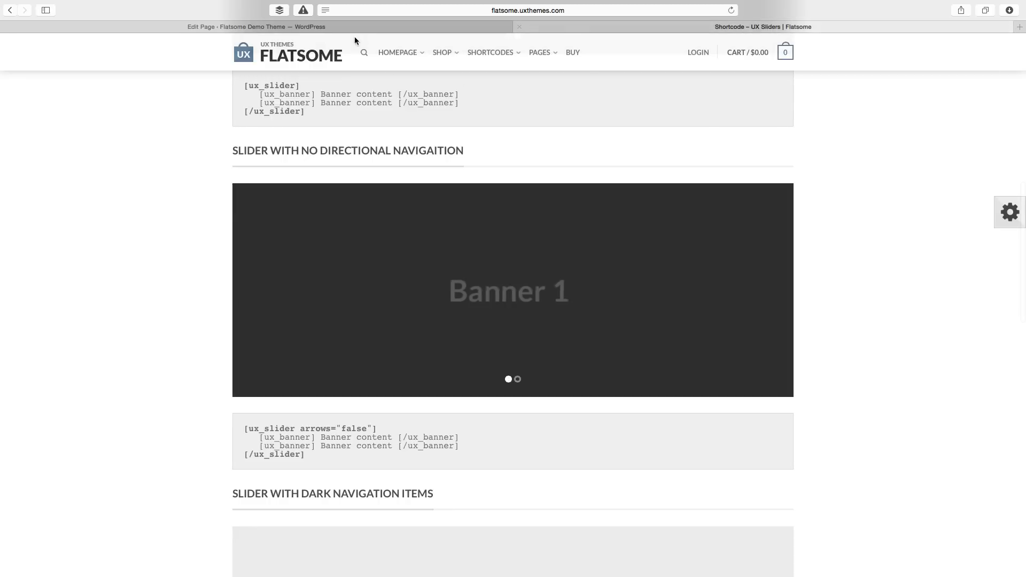
left_click(11, 10)
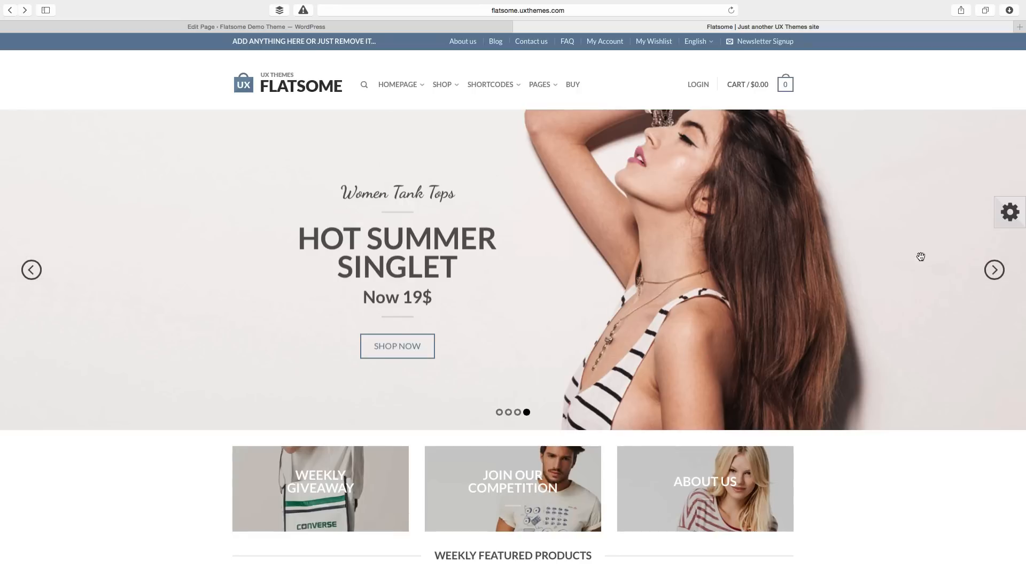
left_click(994, 270)
left_click(543, 8)
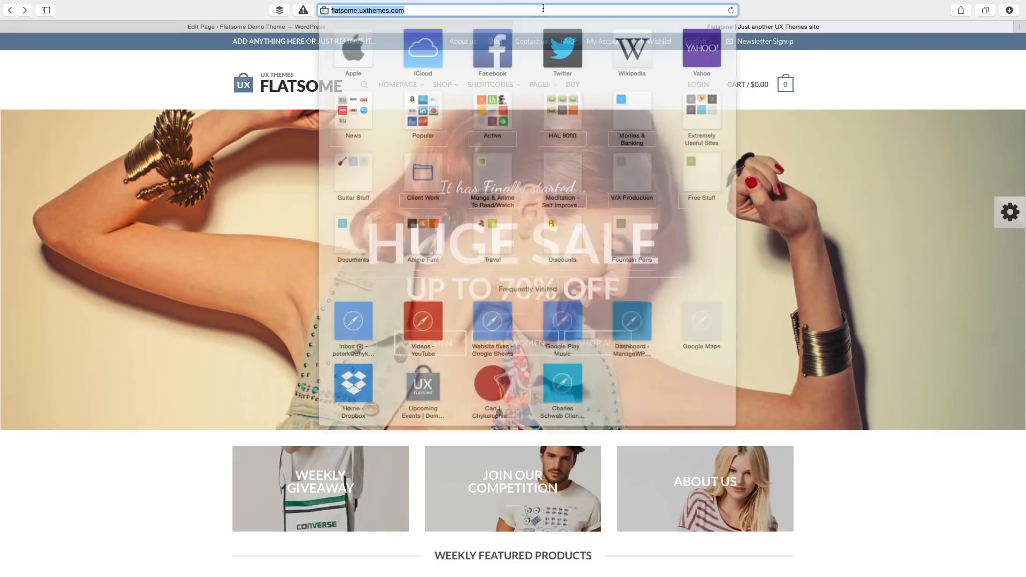
key("Return")
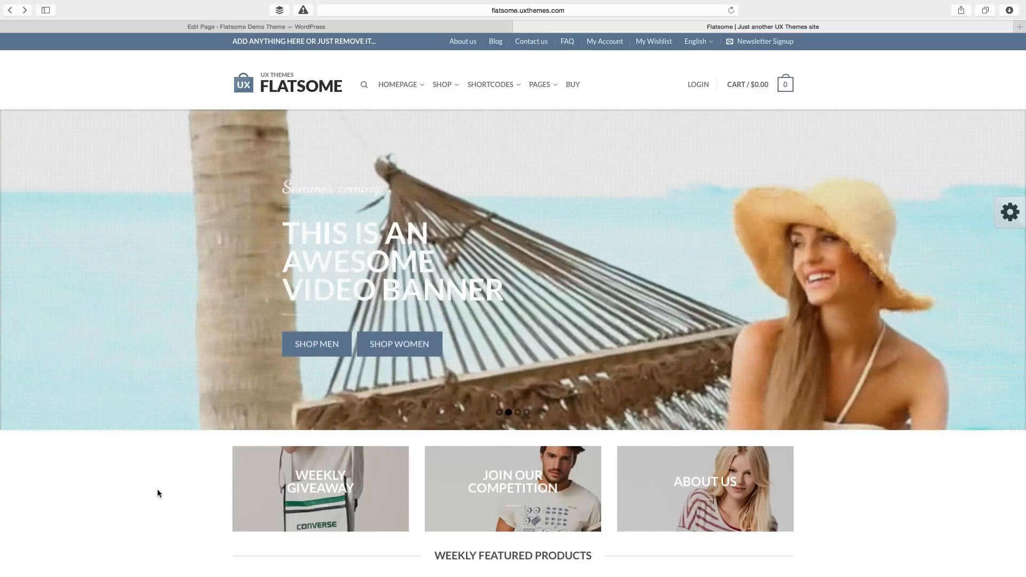
key("ctrl+shift+Tab")
Try Navigation hover at Always Show, compare it with the demo homepage slider, and set it to Show on hover
left_click(316, 263)
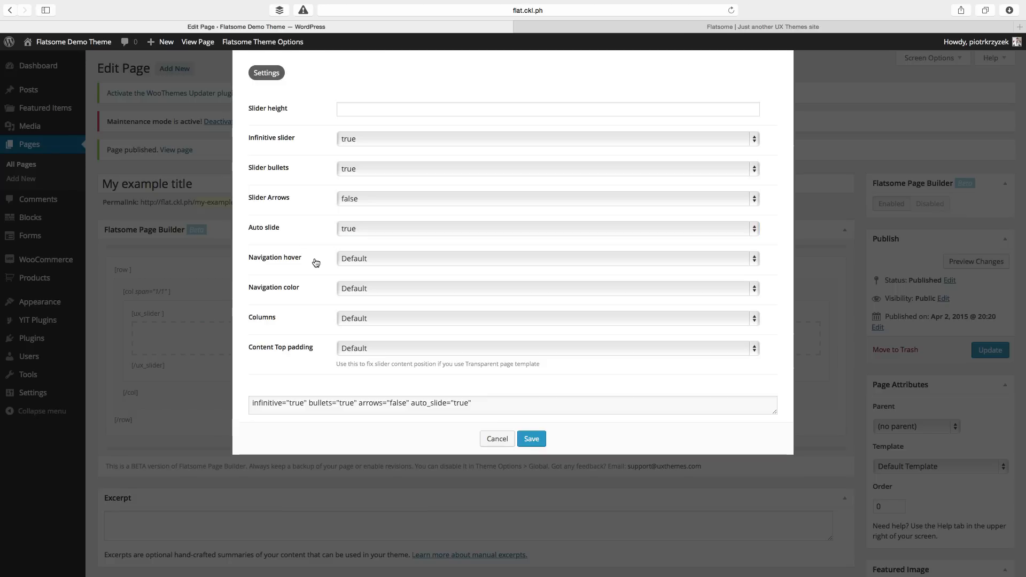
left_click(377, 259)
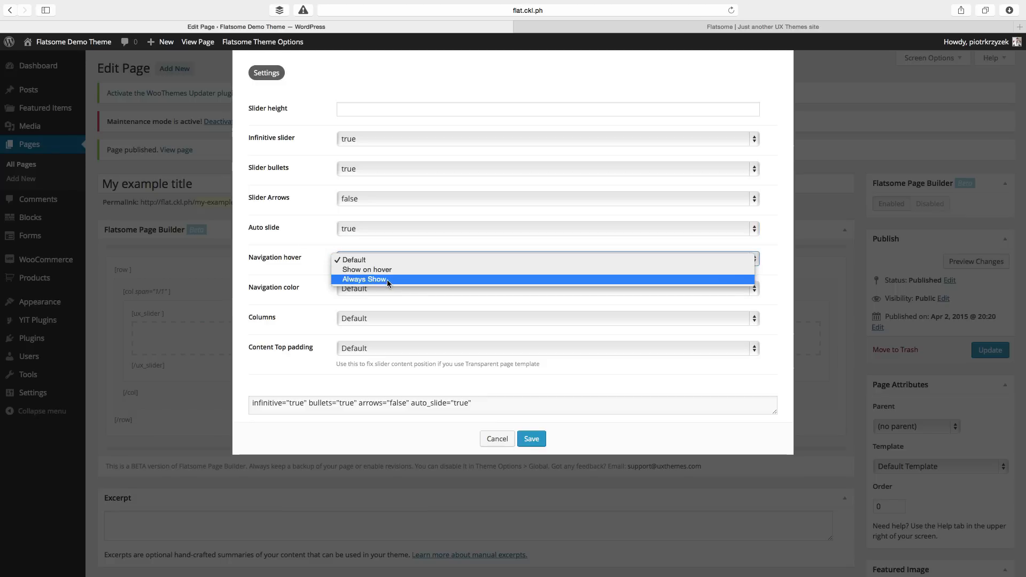
left_click(374, 278)
left_click(532, 27)
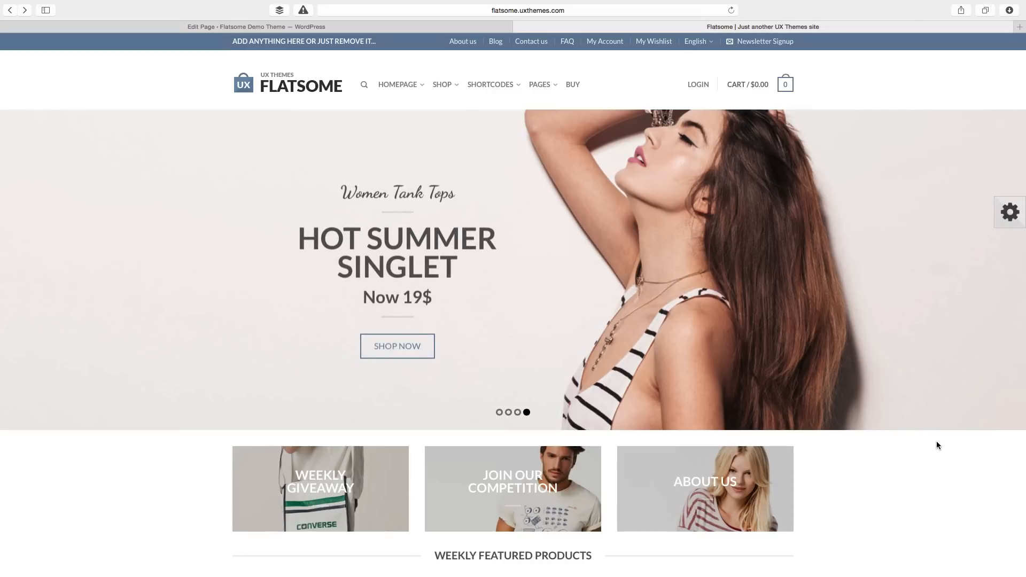
mouse_move(771, 260)
left_click(429, 28)
left_click(415, 259)
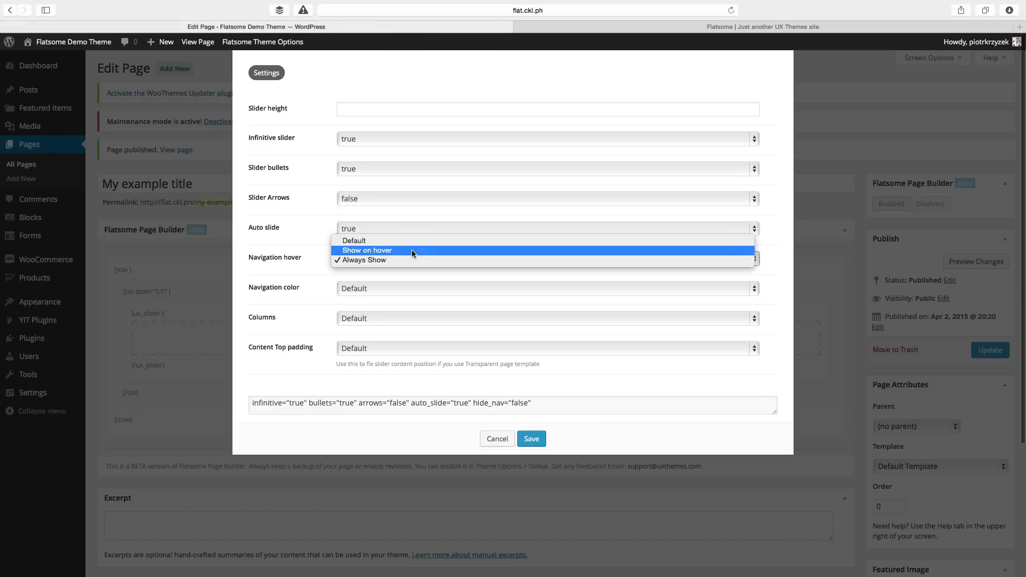
left_click(411, 251)
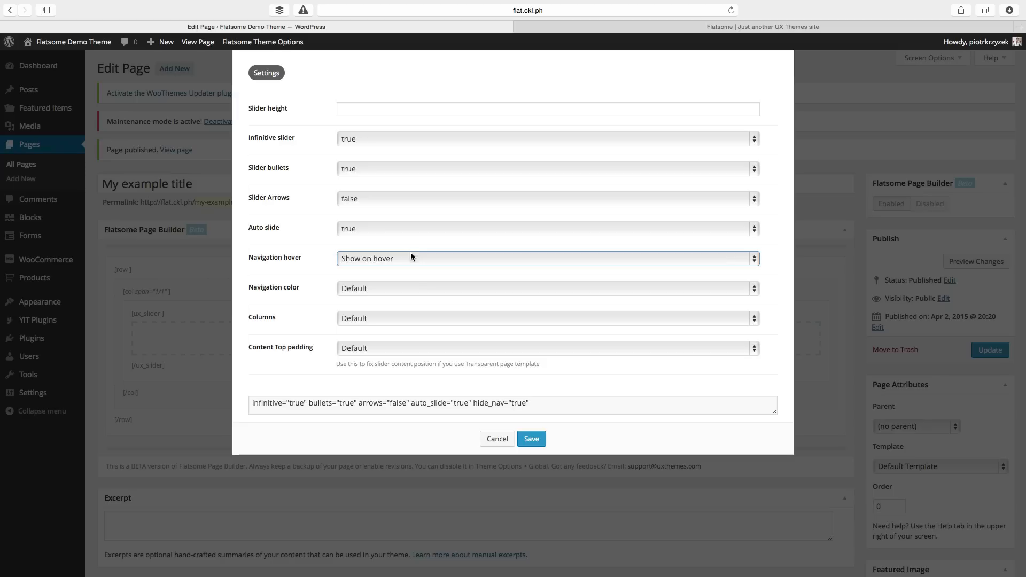
Try Navigation color at Light and examine the navigation arrows in the UX Sliders examples on the demo site
left_click(409, 288)
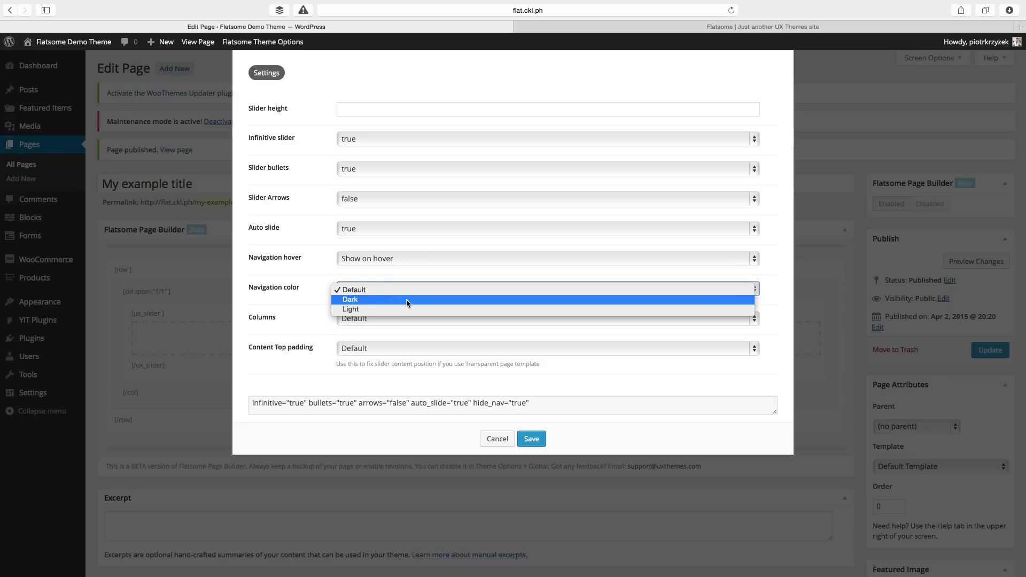
left_click(409, 308)
left_click(634, 30)
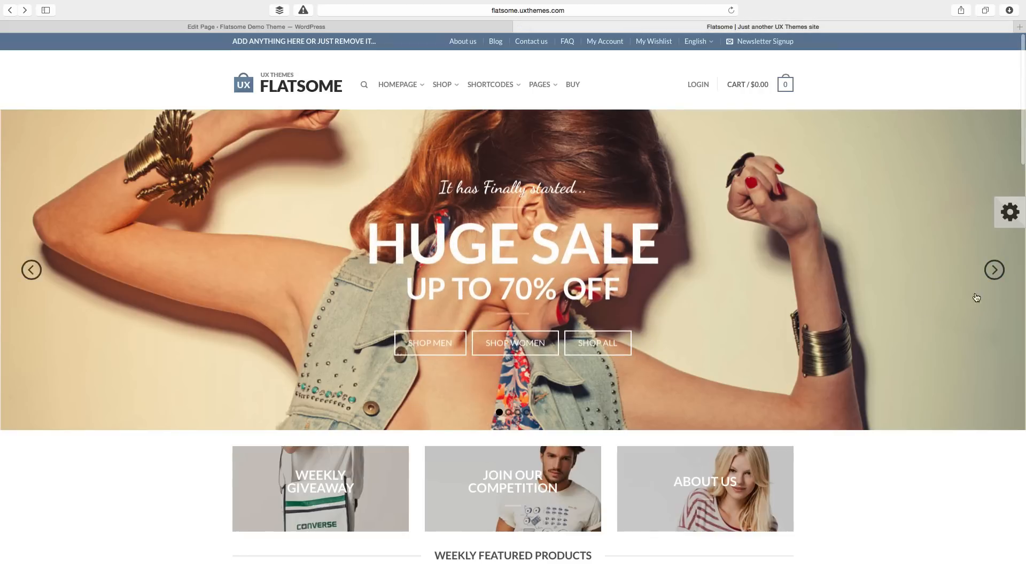
mouse_move(505, 88)
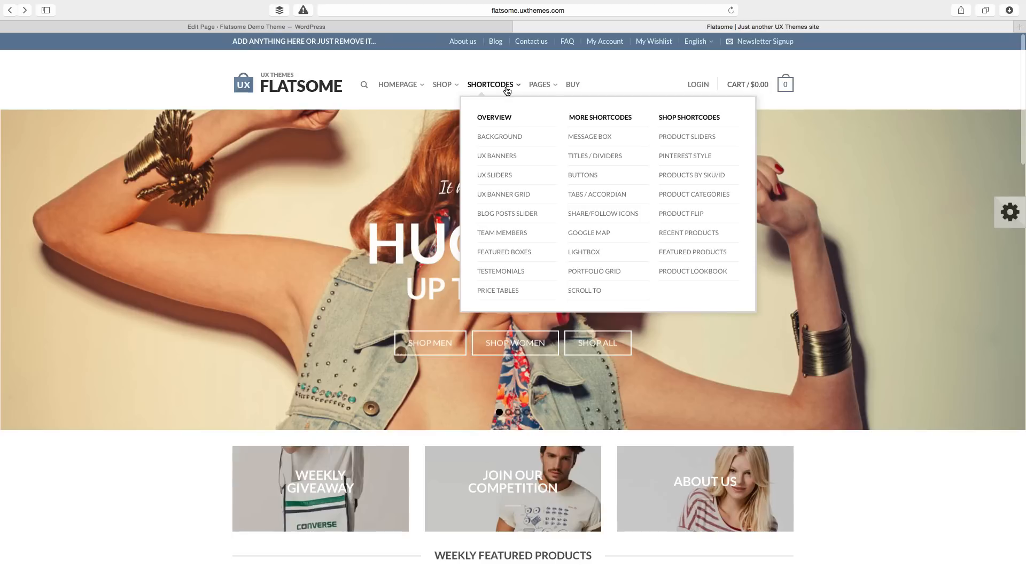
left_click(503, 176)
scroll(817, 240, "down", 3)
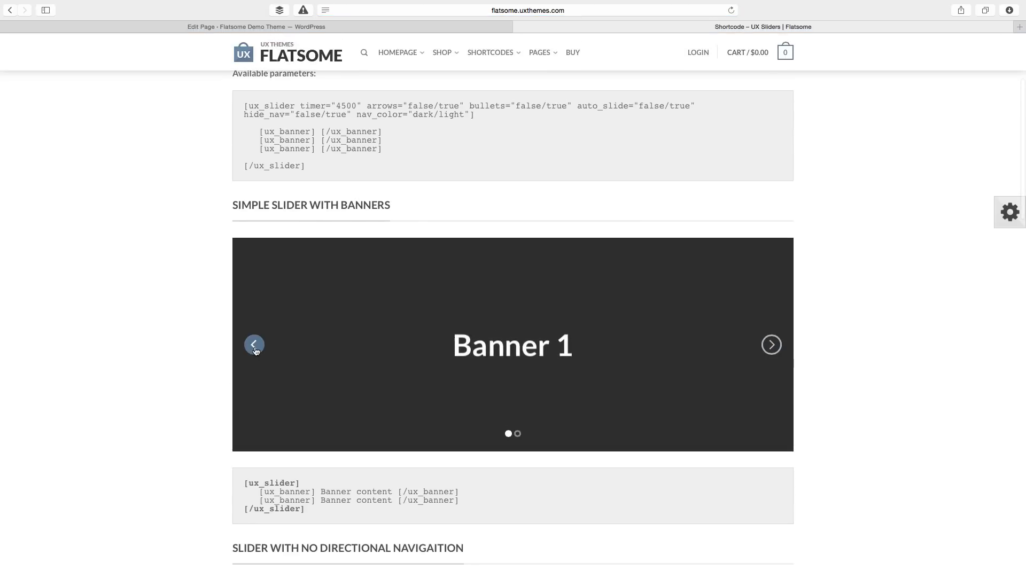
Set the slider's Navigation color to Dark and check it against the dark navigation items example on the demo page
left_click(405, 27)
left_click(389, 288)
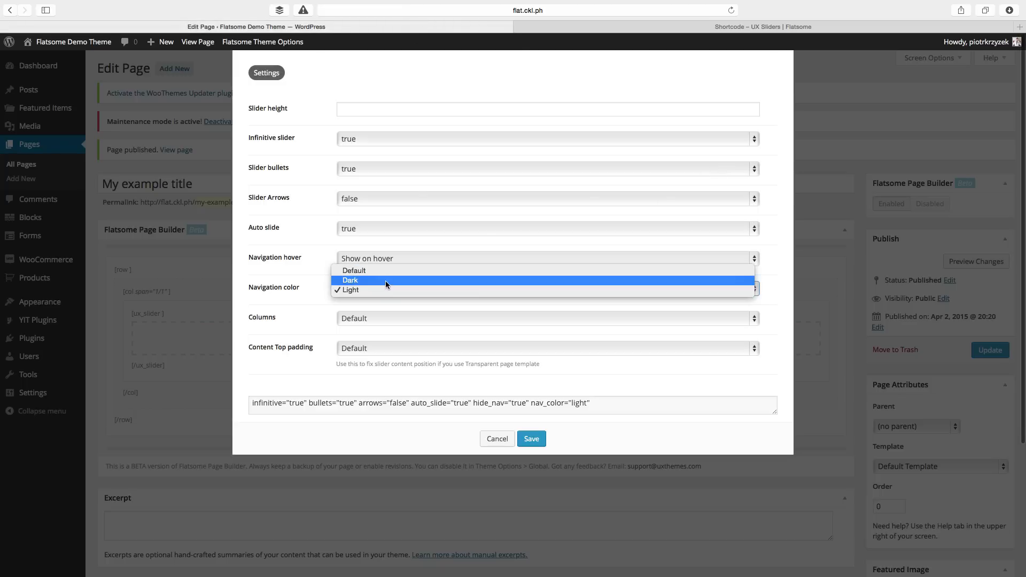
left_click(385, 281)
left_click(555, 27)
scroll(533, 215, "down", 10)
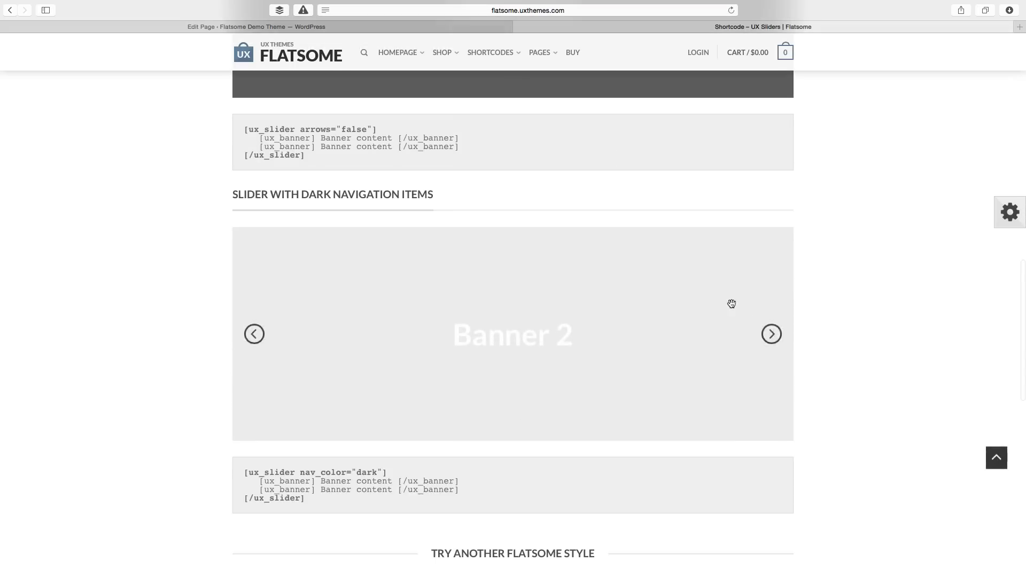
Back in the slider settings, try 4 columns and set Columns to 3
left_click(245, 26)
left_click(401, 317)
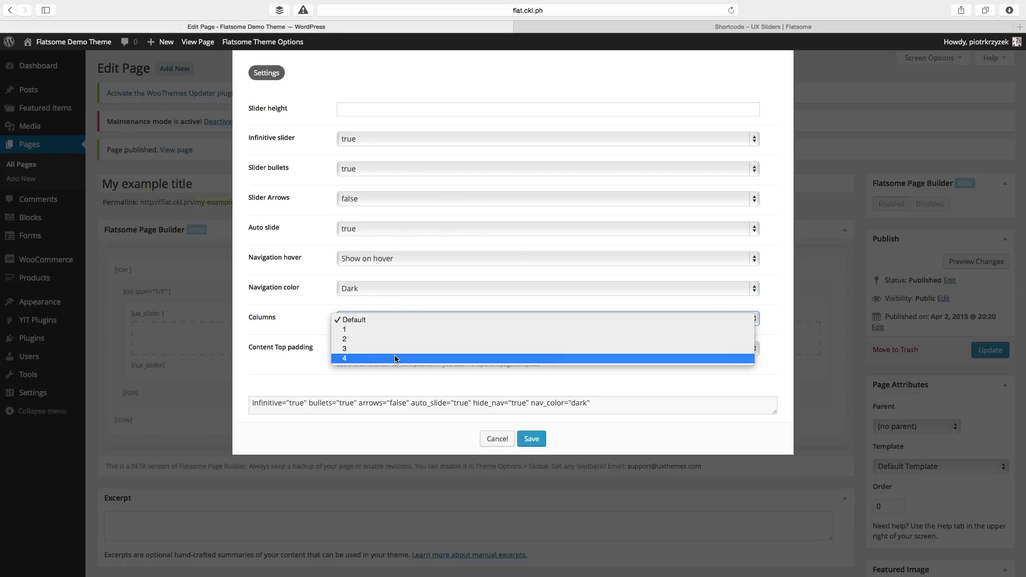
left_click(395, 357)
left_click(386, 319)
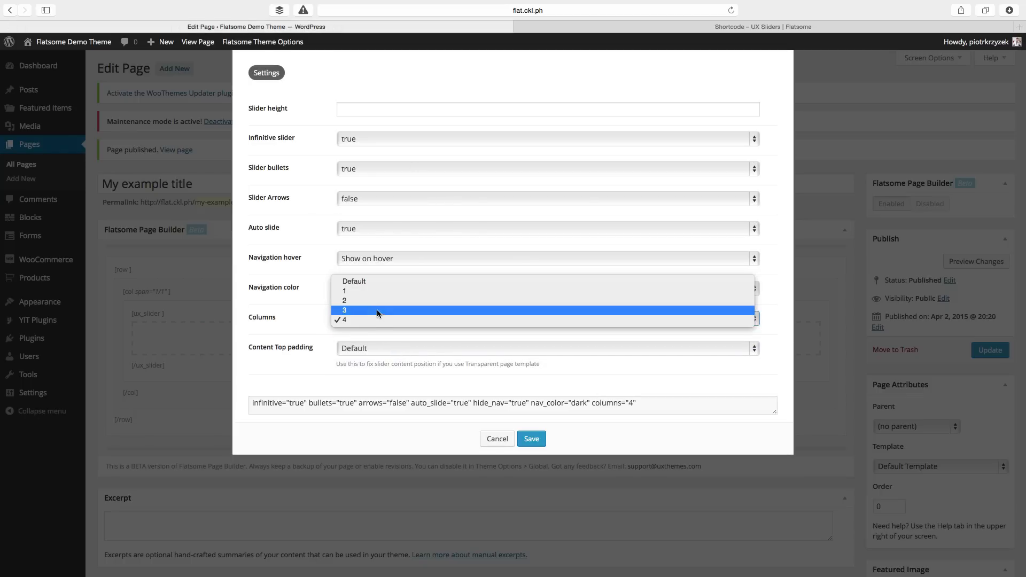
left_click(376, 310)
left_click(379, 318)
left_click(377, 319)
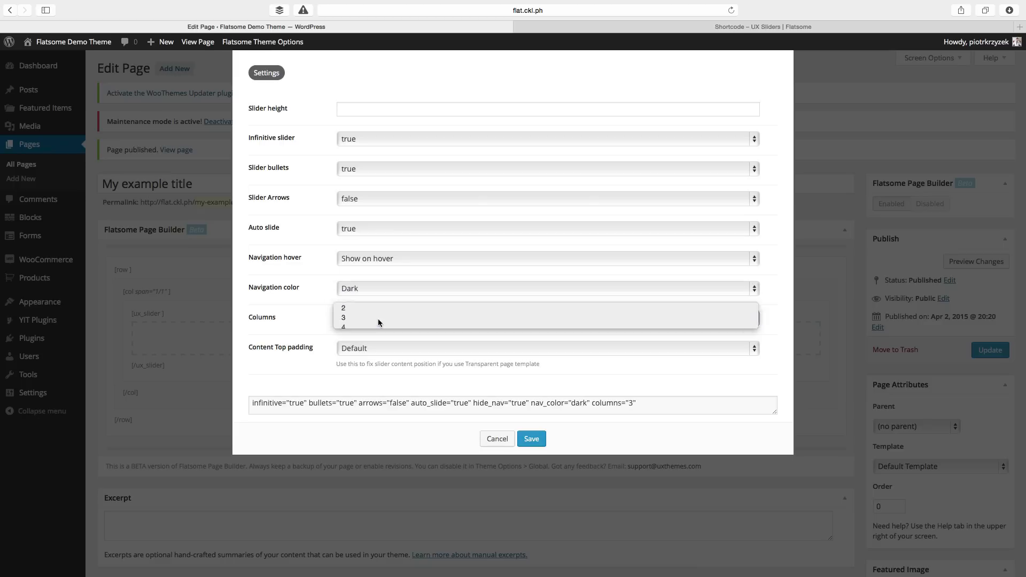
Review the Content Top padding options and help text, keep the padding at Default and save the slider settings
left_click(398, 348)
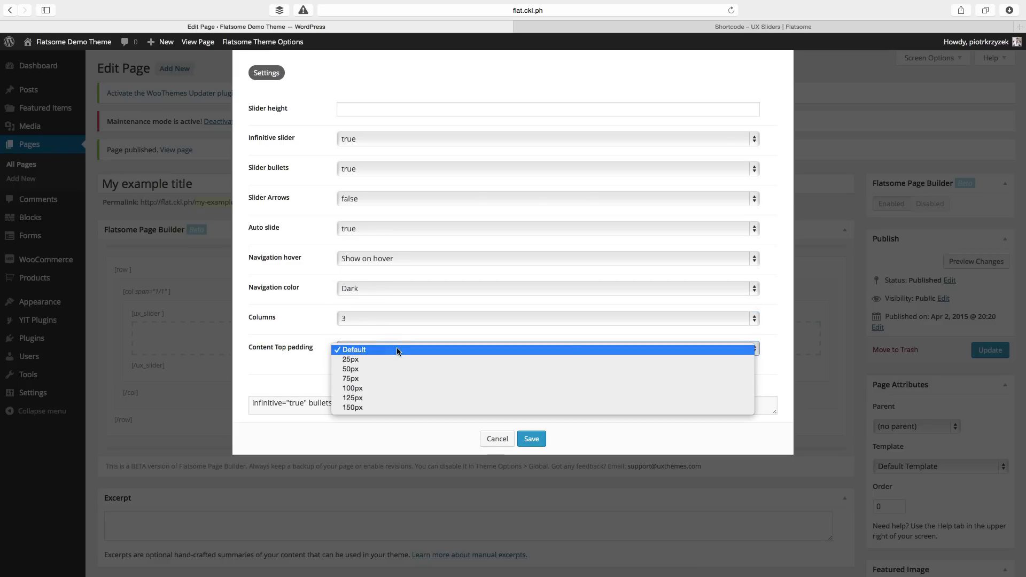
left_click(319, 330)
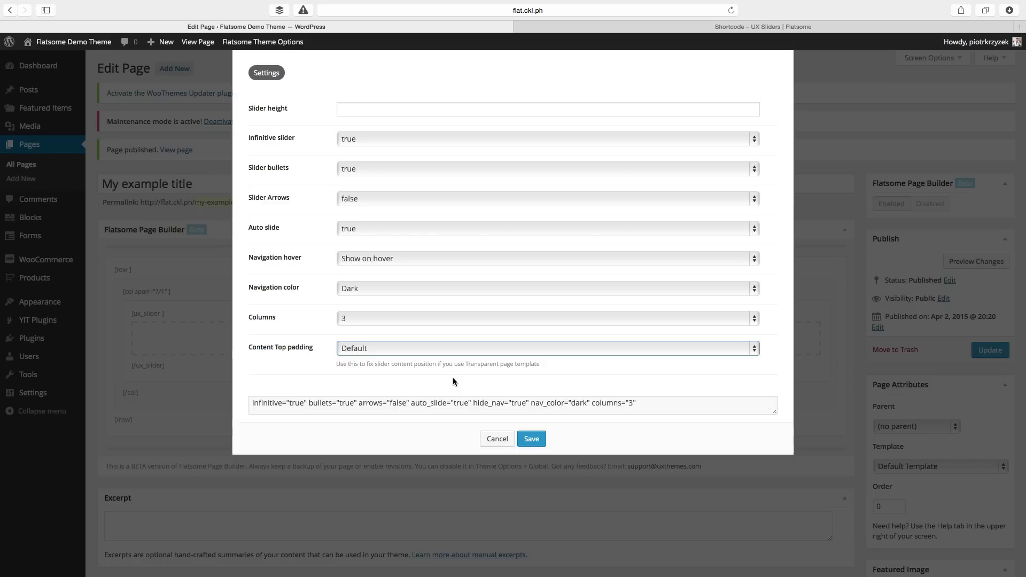
left_click_drag(333, 362, 443, 365)
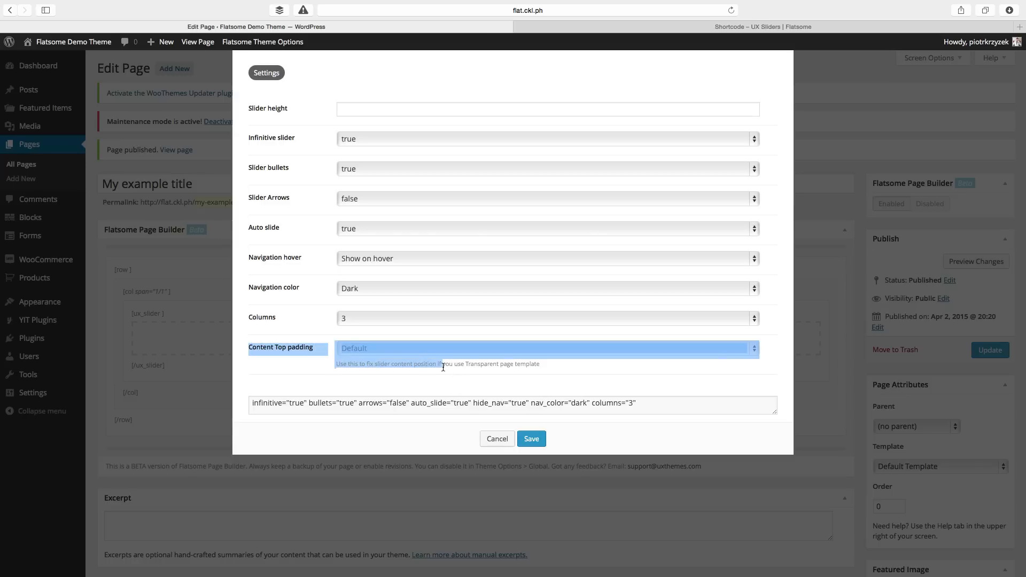
left_click(540, 371)
mouse_move(337, 369)
left_mouse_down()
mouse_move(338, 350)
mouse_move(338, 364)
left_mouse_up()
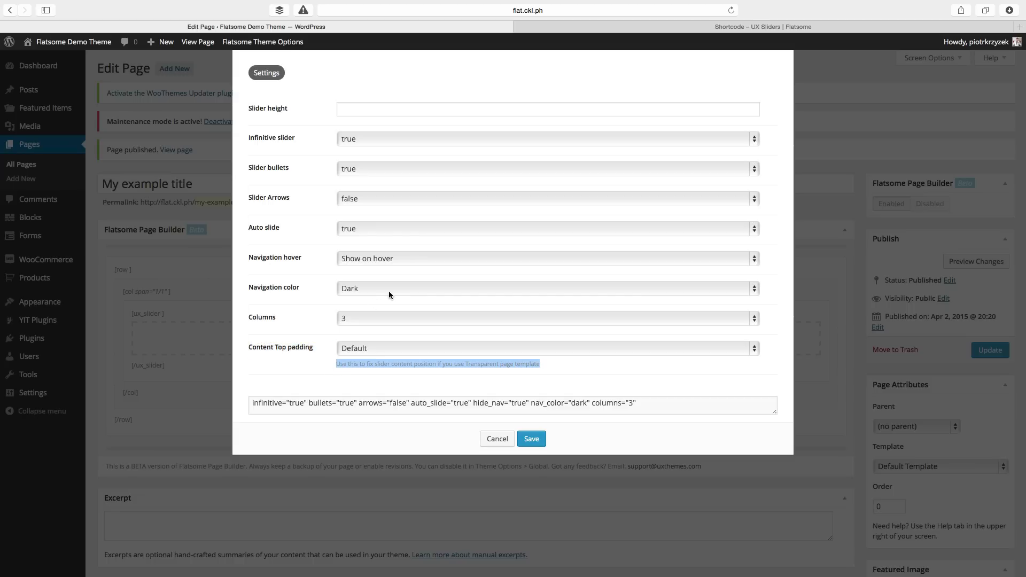
left_click(405, 350)
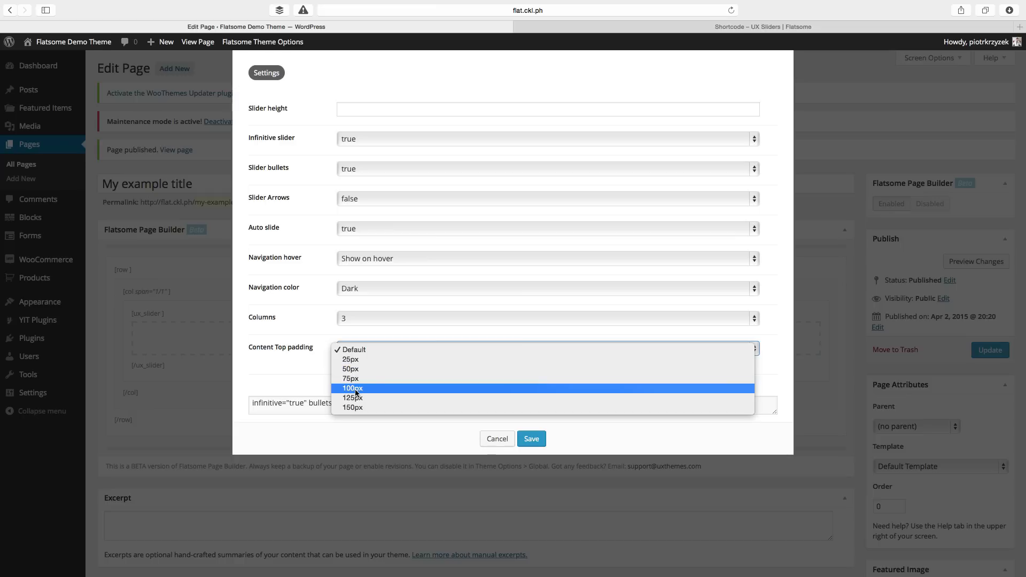
left_click(310, 361)
left_click(332, 362)
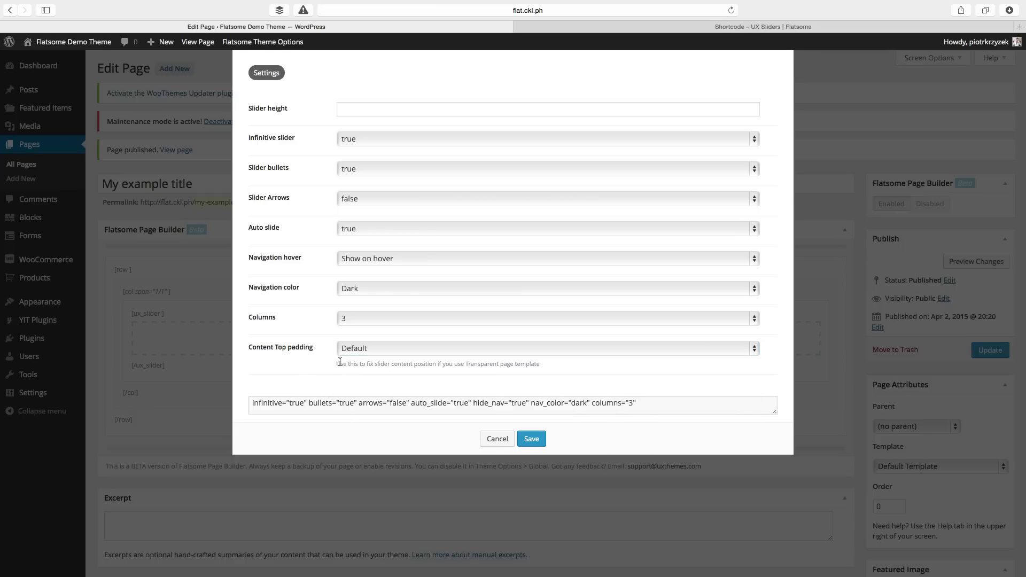
left_click(361, 348)
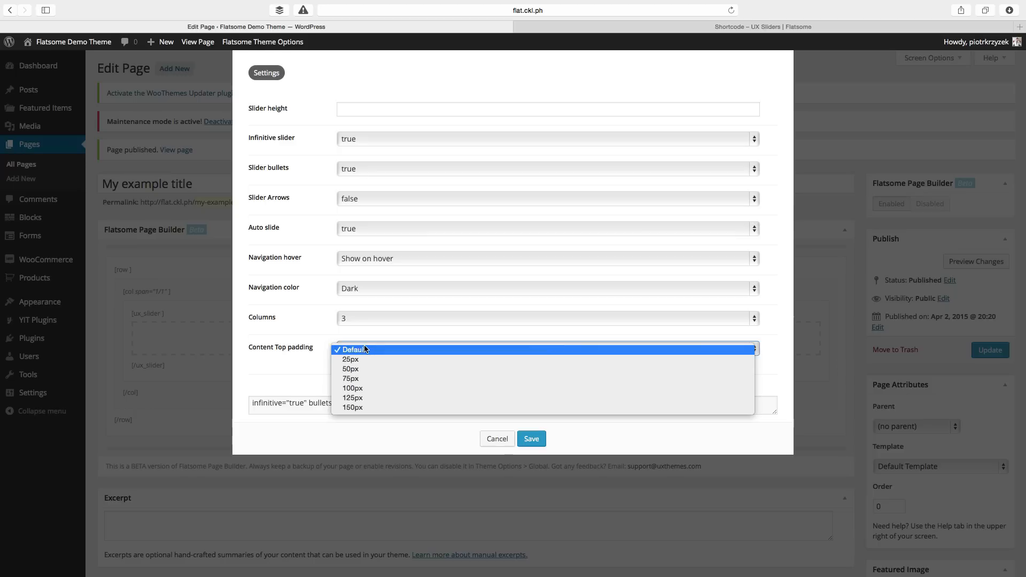
left_click(309, 334)
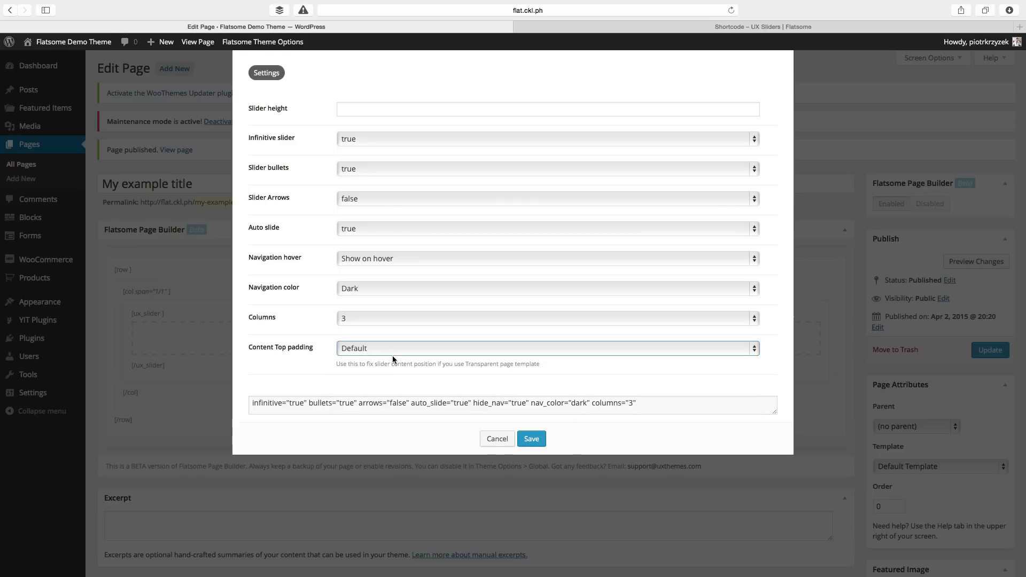
left_click(531, 439)
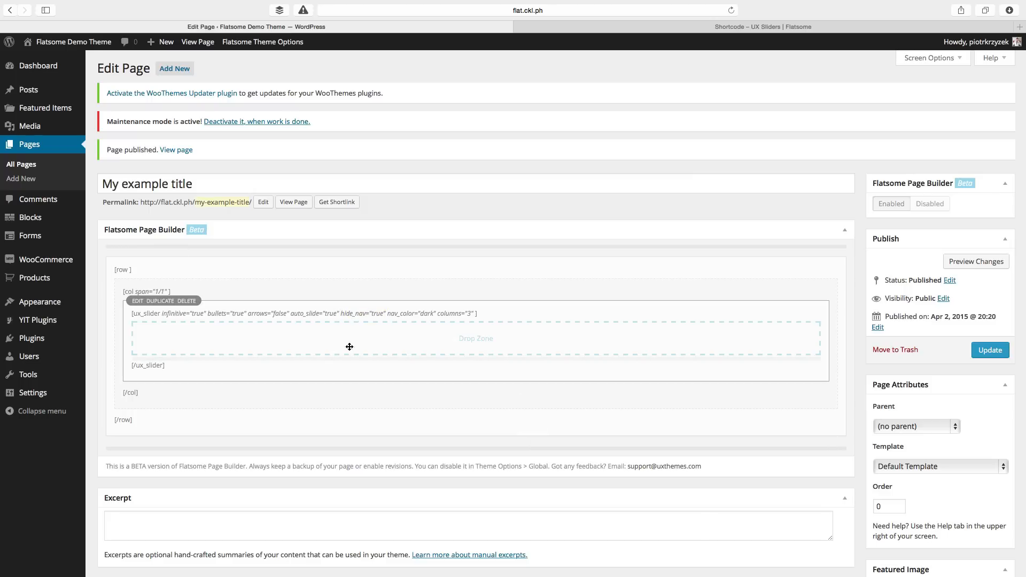
Add a banner to the empty slider using the "Huge Sale" preset
left_click(476, 339)
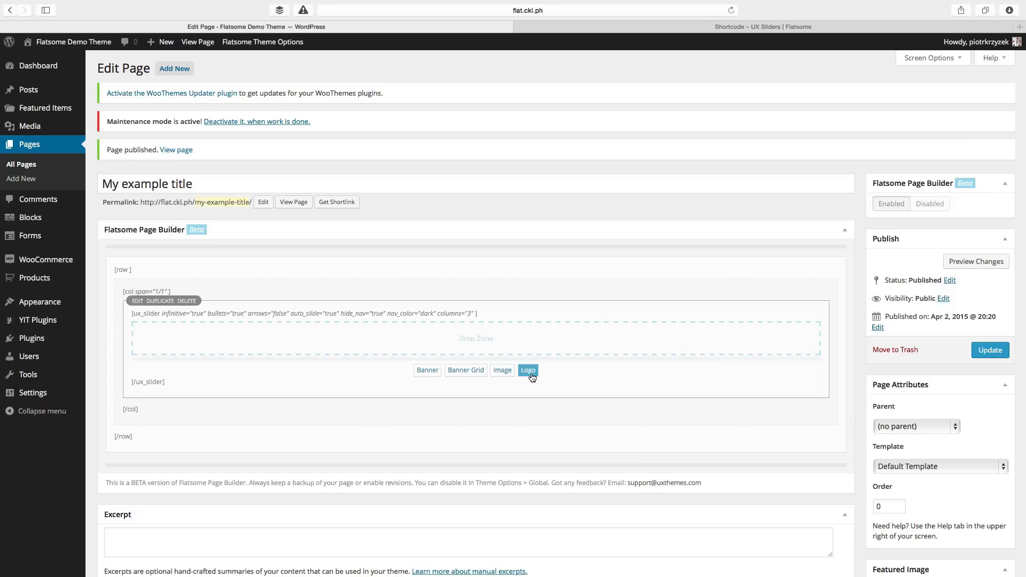
left_click(435, 372)
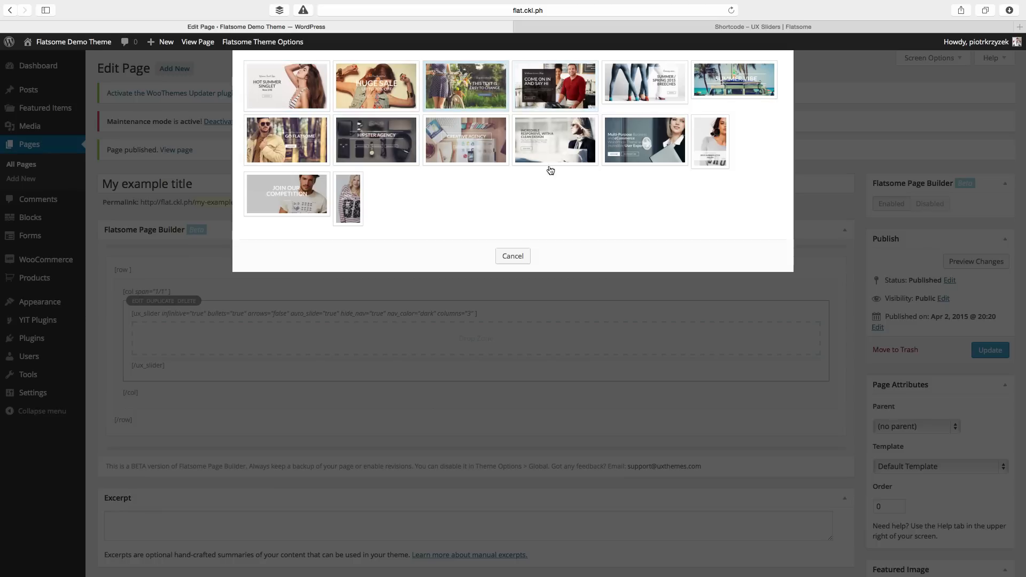
left_click(368, 90)
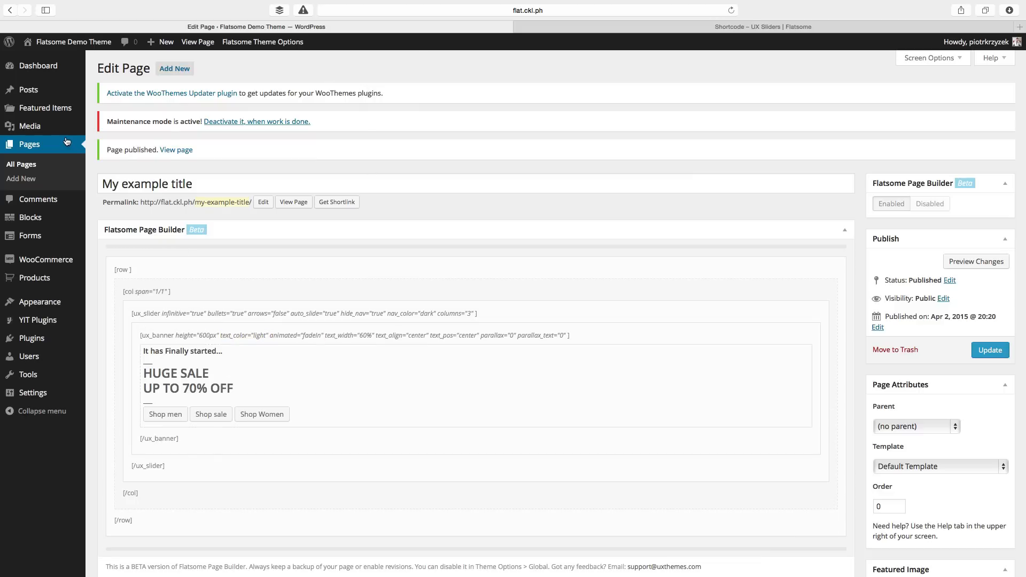
Open the Media Library in a new browser tab and copy the URL of the forest grass image picjumbo.com_IMG_17591.jpg
mouse_move(70, 126)
right_click(131, 129)
left_click(167, 131)
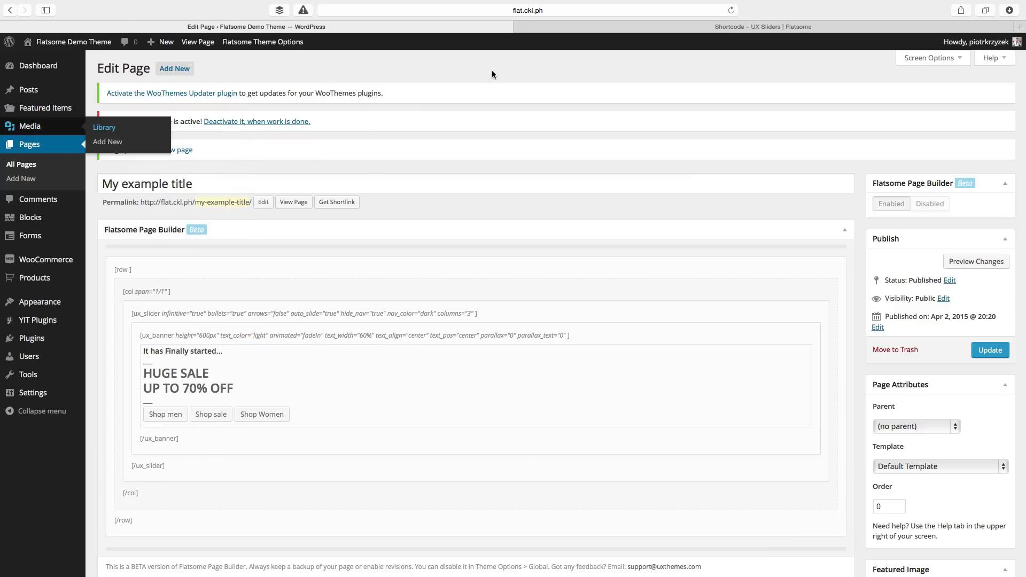
left_click(515, 26)
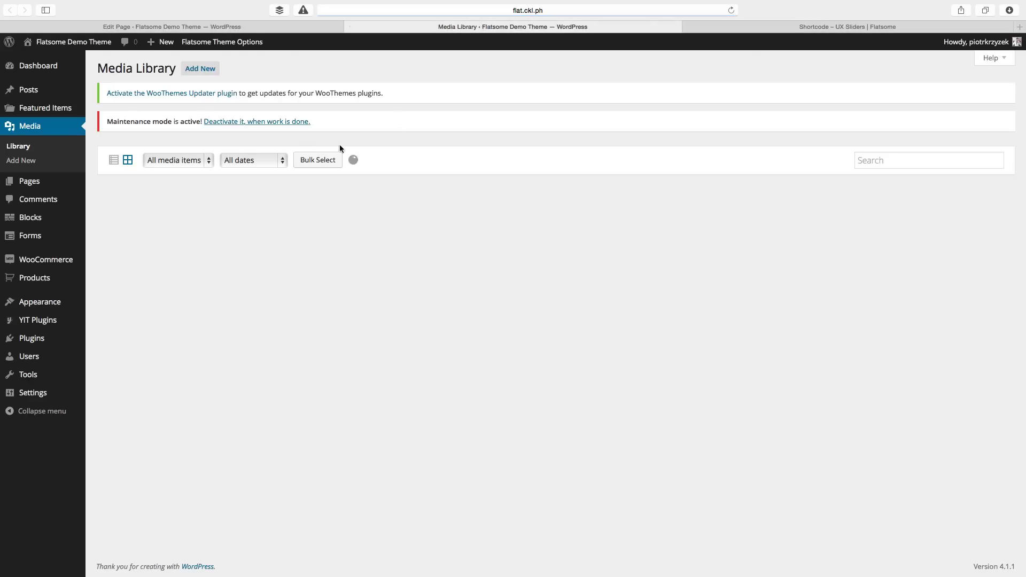
left_click(545, 224)
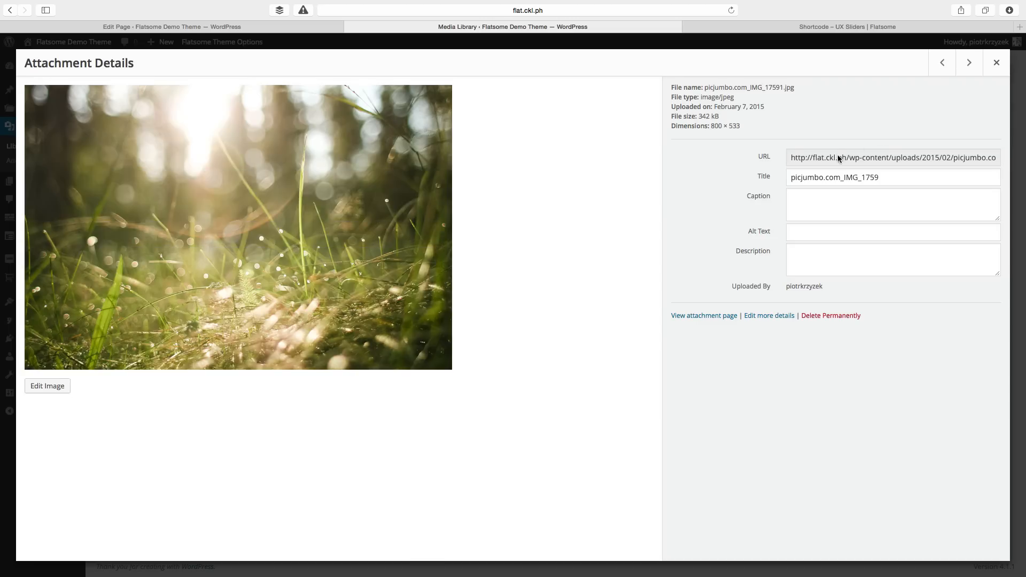
left_click(817, 157)
key("super+a")
Back in the page editor, set the banner's Background to the copied picjumbo.com_IMG_17591.jpg URL and save the banner settings
left_click(281, 24)
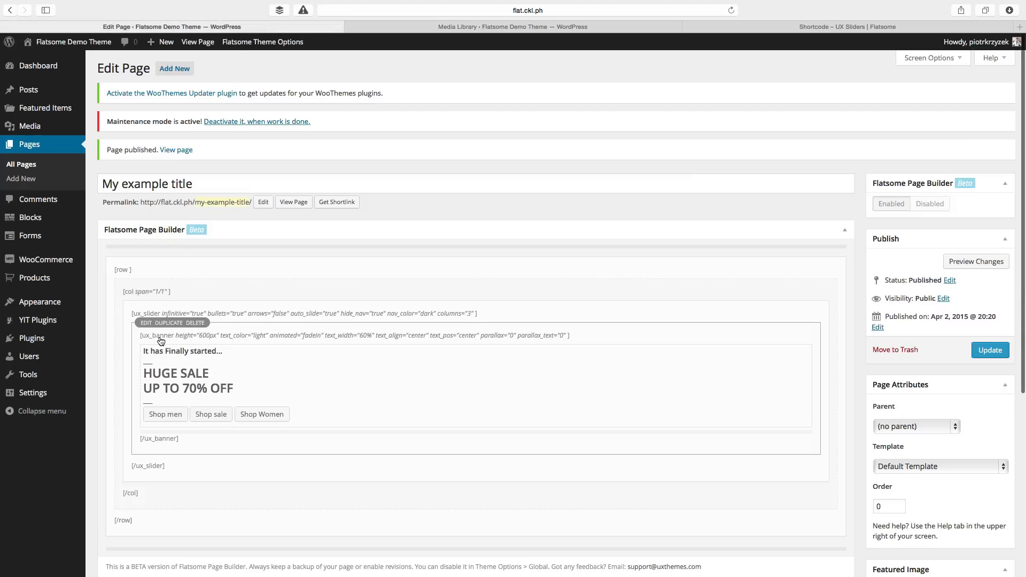
left_click(144, 322)
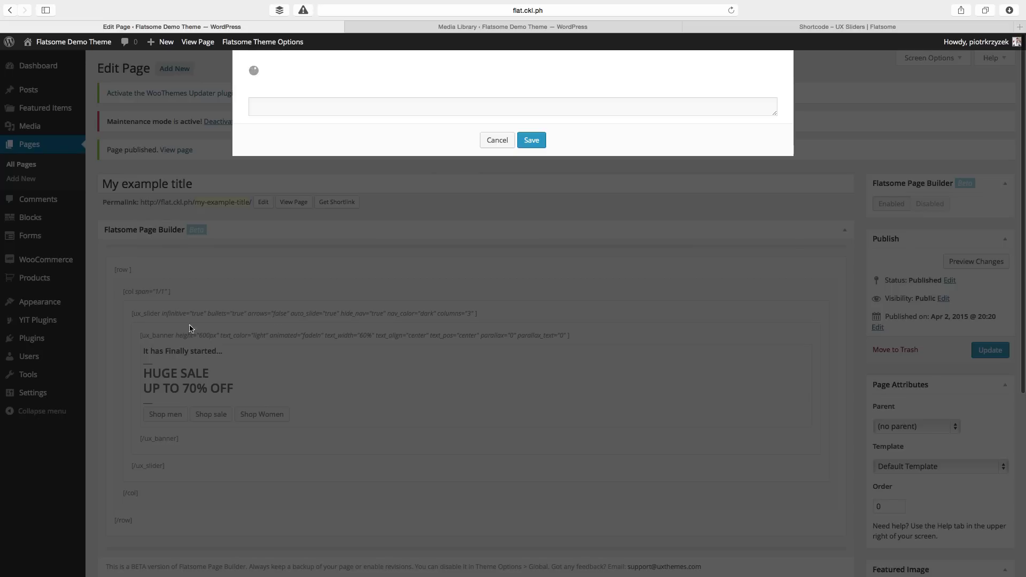
left_click(366, 149)
key("super+v")
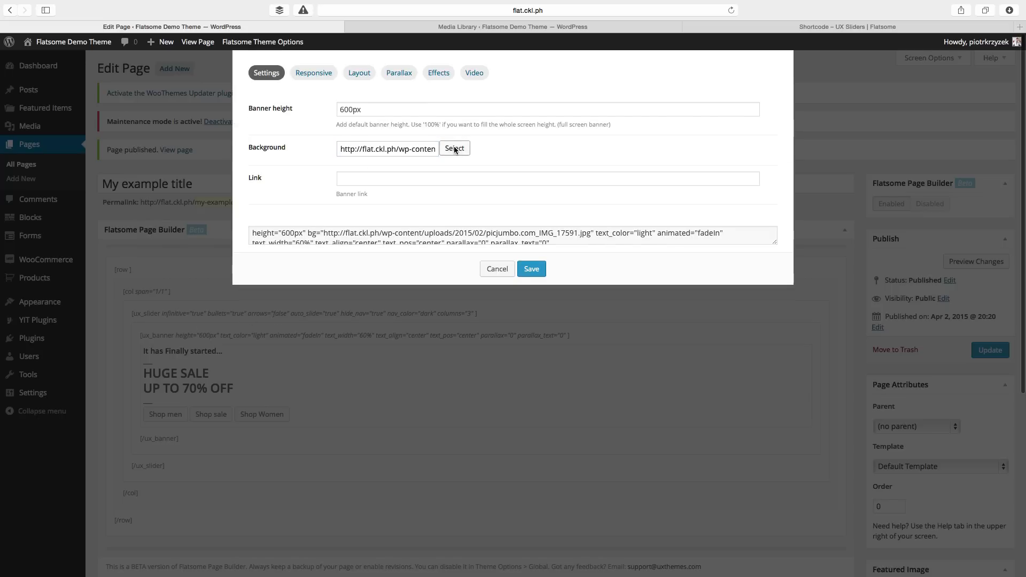
left_click(531, 269)
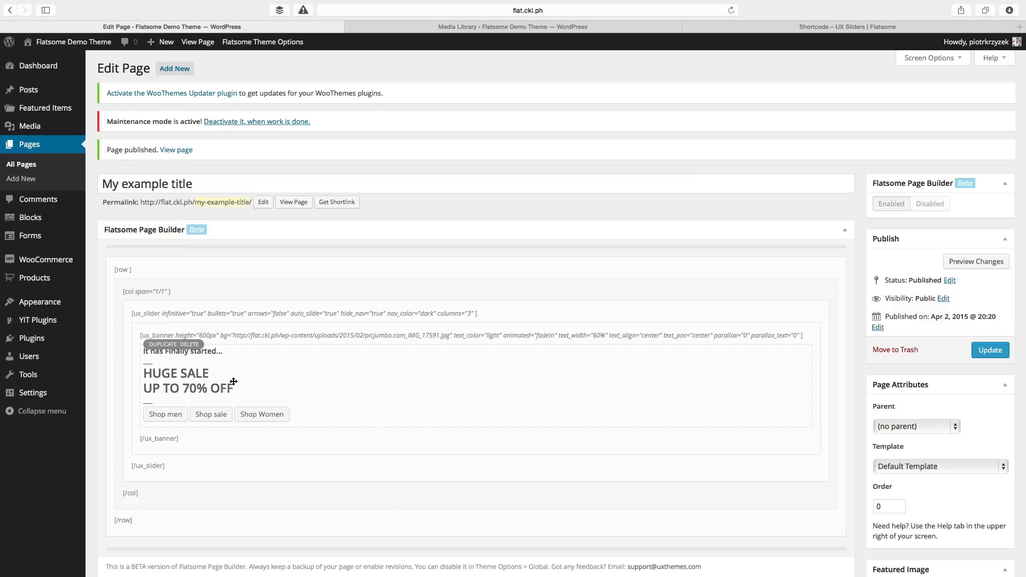
Preview the page changes, place the preview tab beside the page editor tab, inspect the slider and return to the editor
left_click(972, 259)
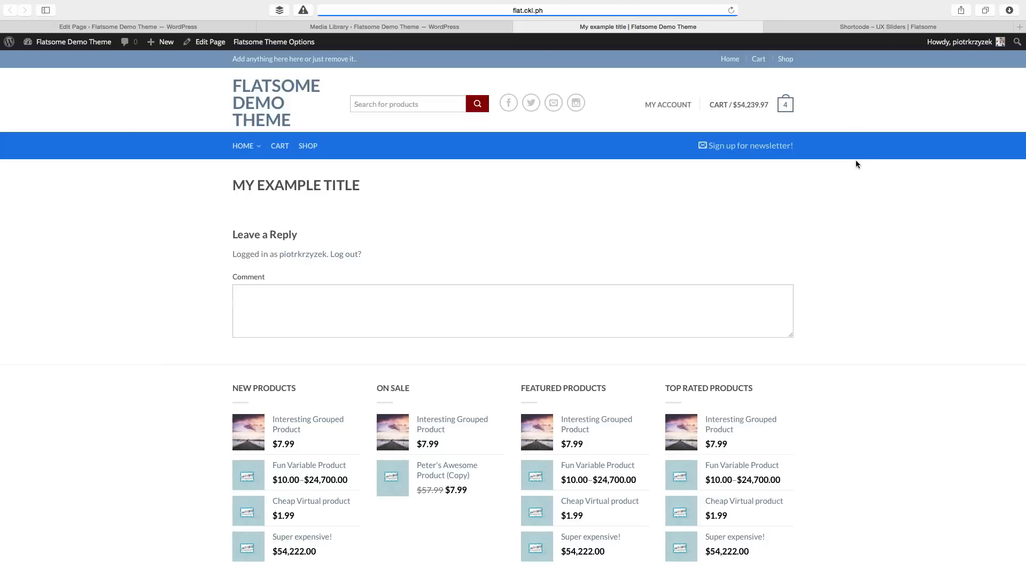
left_click(207, 29)
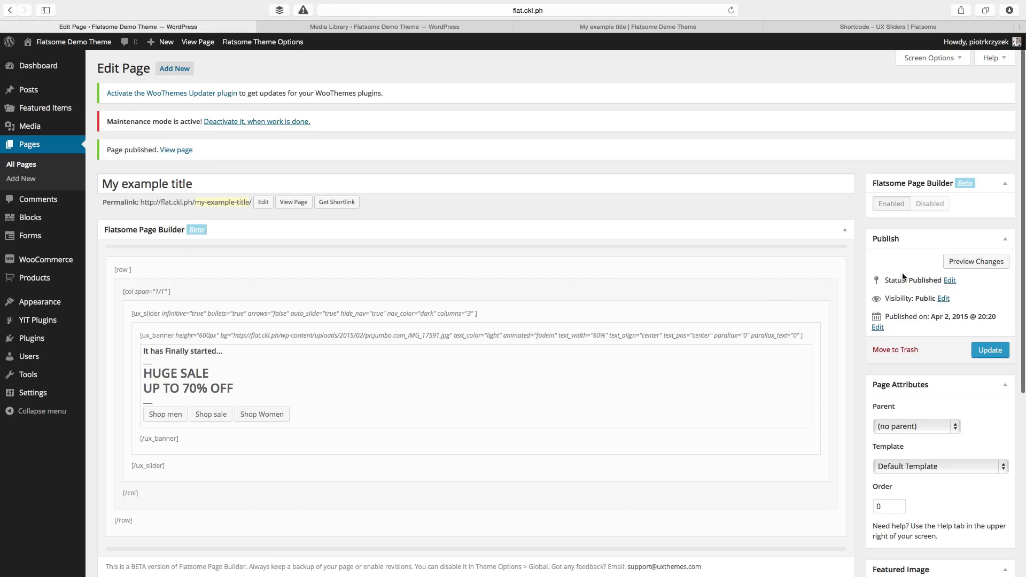
left_click(593, 27)
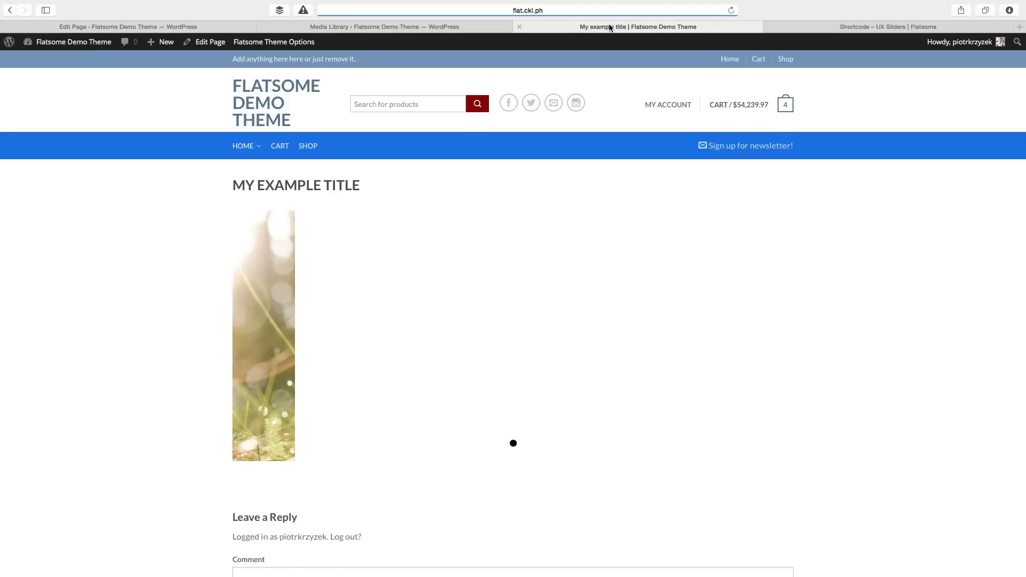
left_click_drag(609, 27, 385, 27)
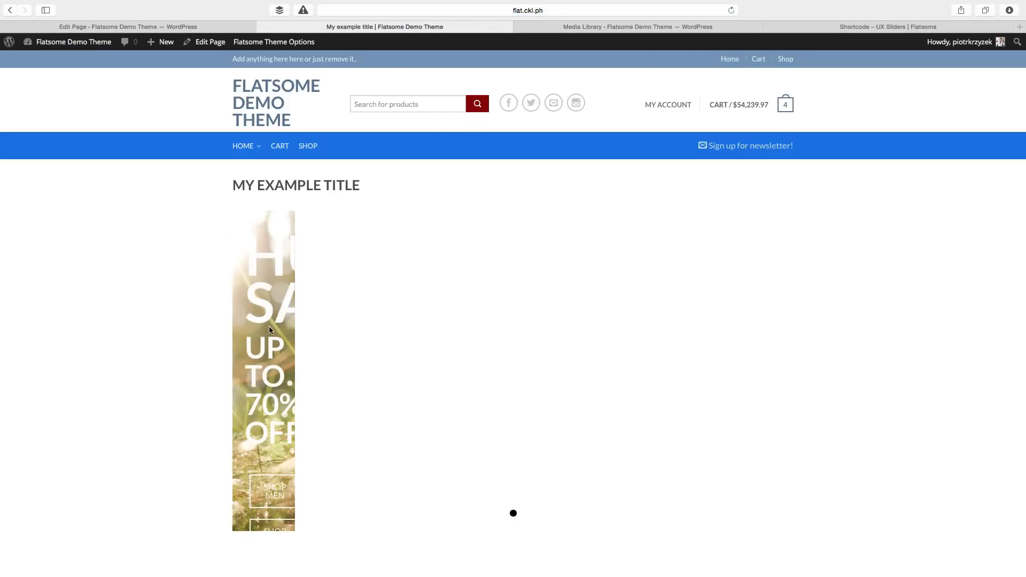
scroll(300, 361, "down", 2)
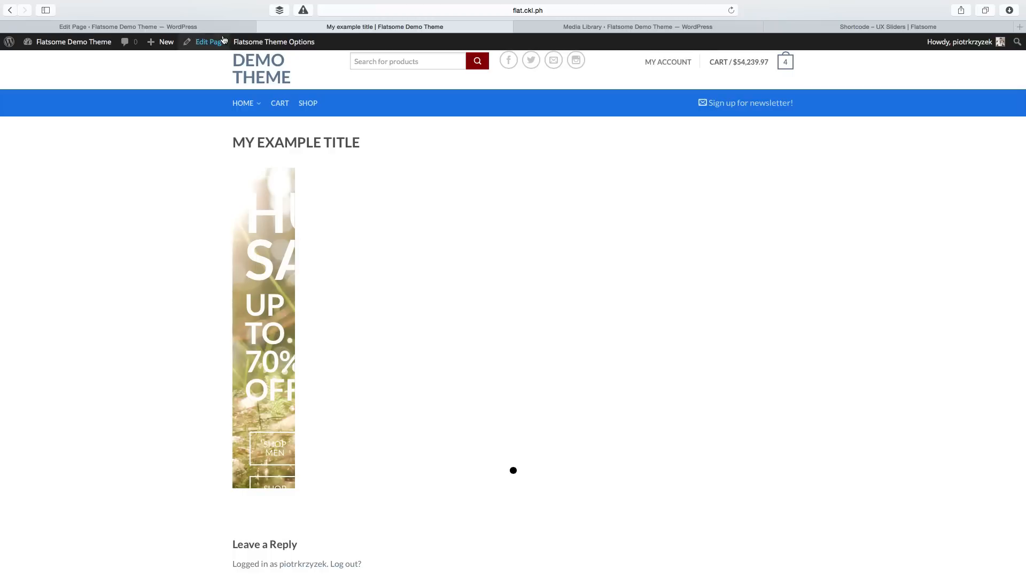
left_click(208, 27)
mouse_move(218, 309)
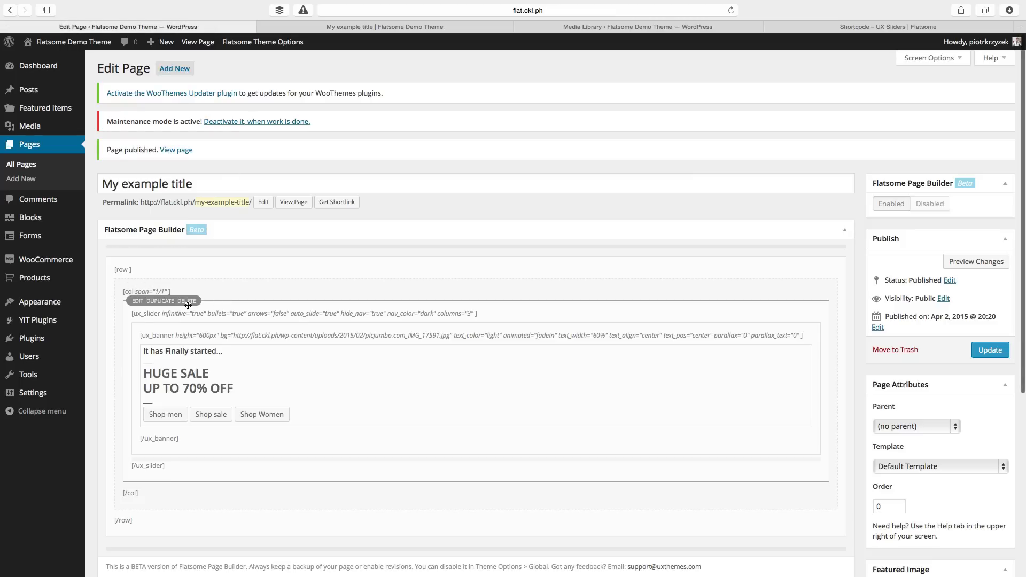
left_click(138, 302)
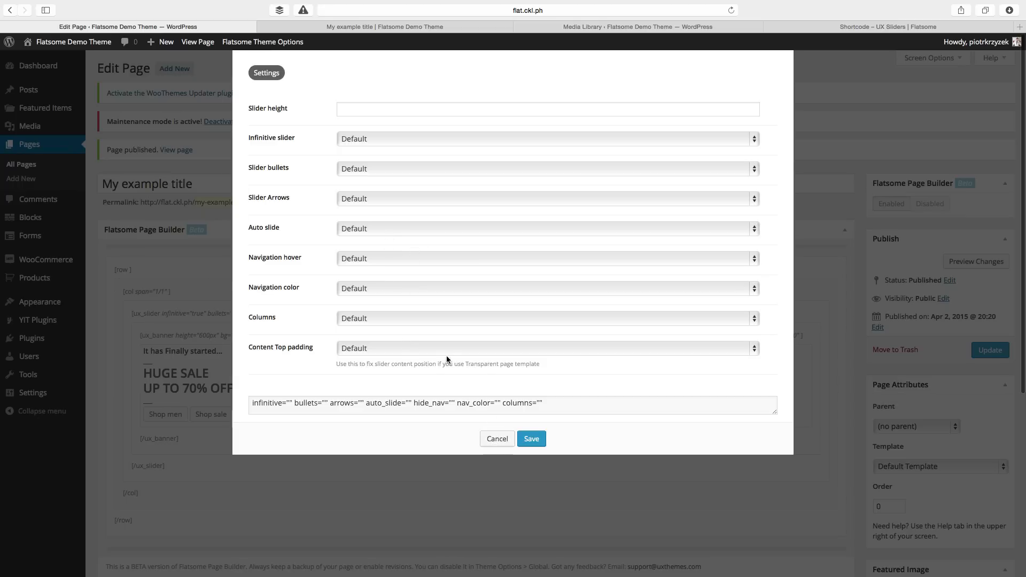
left_click(433, 140)
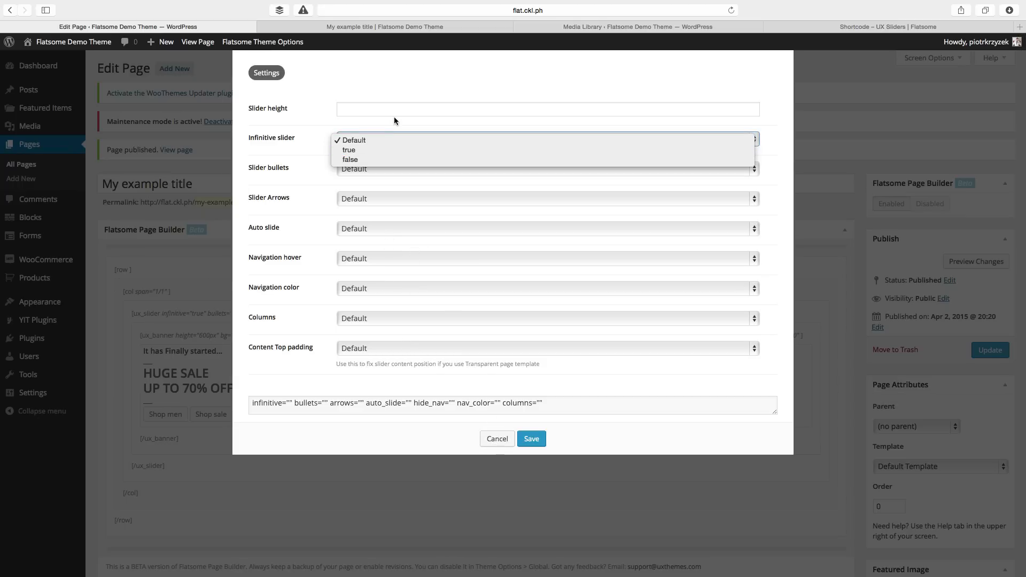
left_click(396, 116)
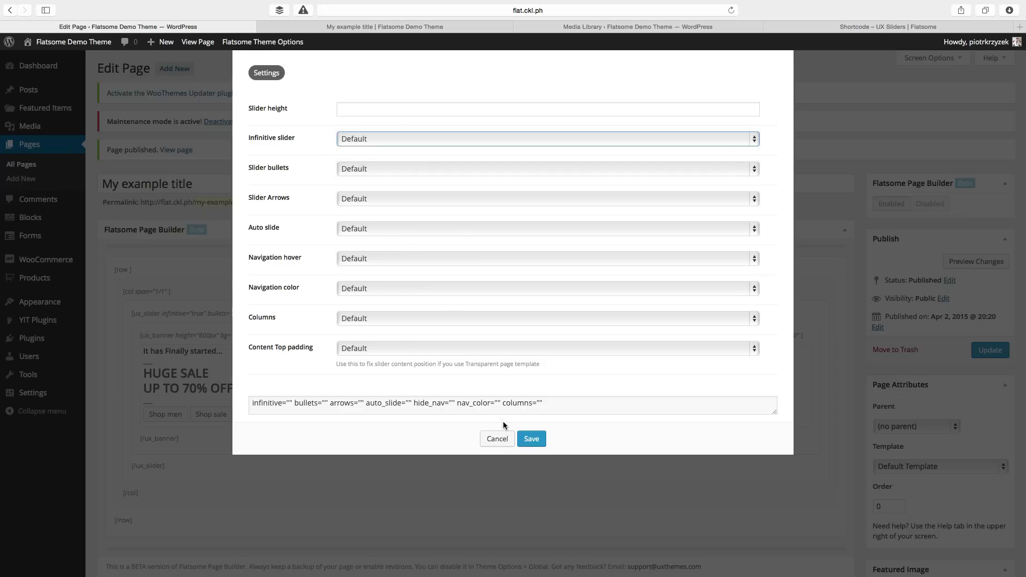
left_click(498, 438)
In the slider settings, set Infinitive slider, Slider bullets, Slider Arrows and Auto slide to true
left_click(138, 303)
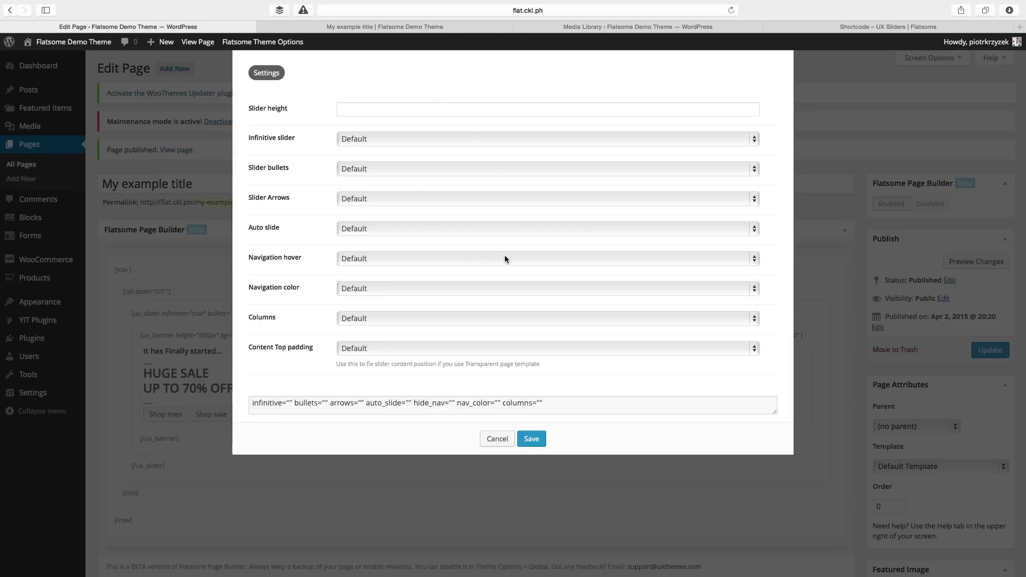
left_click(409, 140)
left_click(377, 149)
left_click(374, 170)
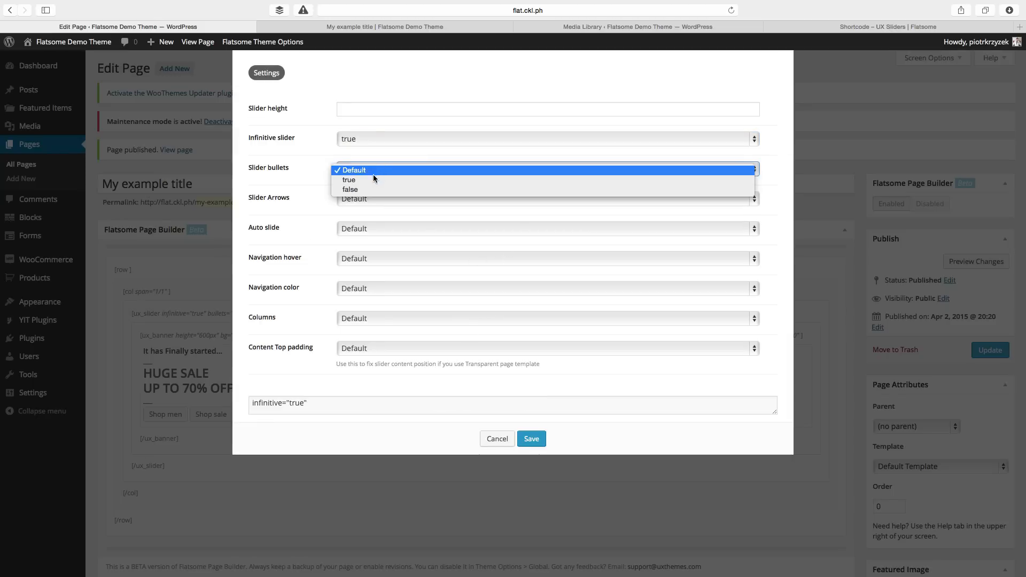
left_click(373, 182)
left_click(372, 199)
left_click(371, 208)
left_click(385, 231)
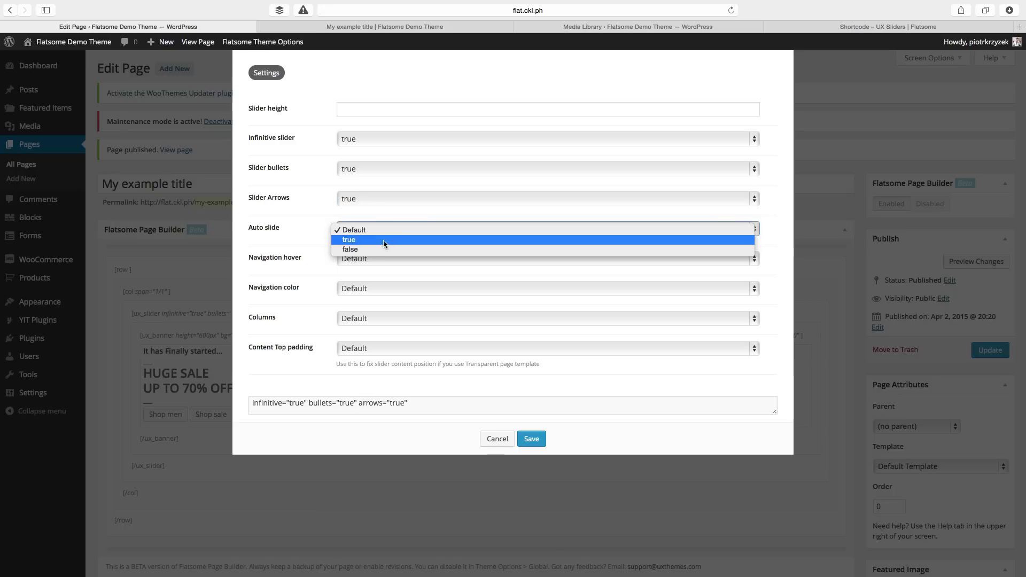
left_click(383, 239)
Set Navigation hover to Show on hover and Navigation color to Dark, keep Columns at Default and save the slider settings
left_click(382, 260)
left_click(382, 269)
left_click(380, 288)
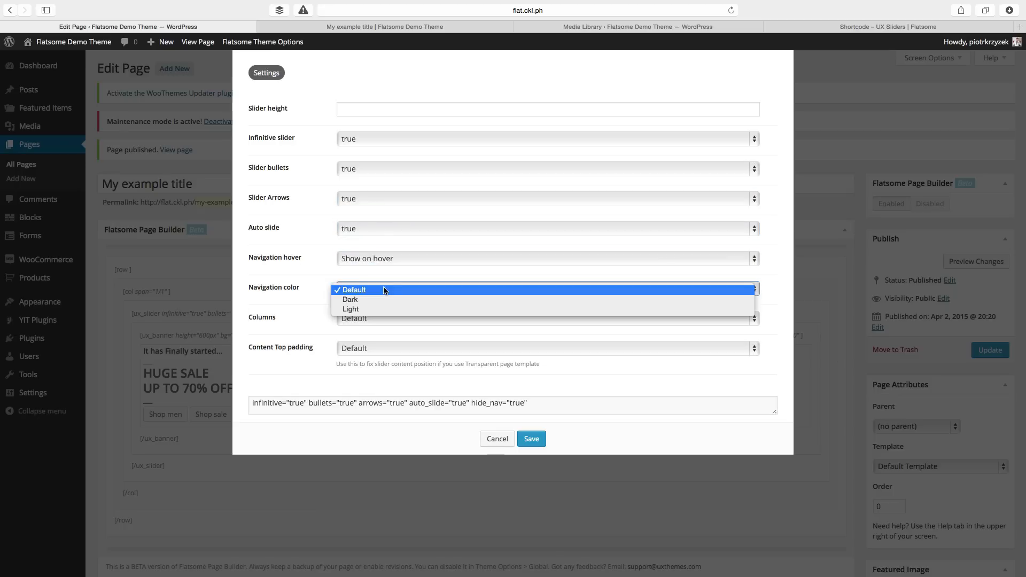
left_click(380, 301)
left_click(382, 319)
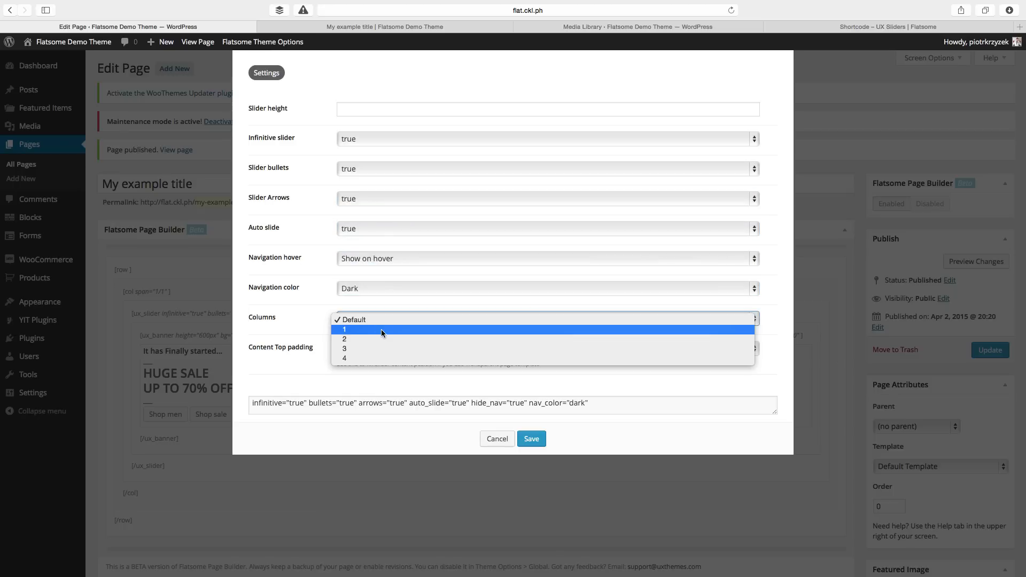
left_click(380, 319)
left_click(531, 439)
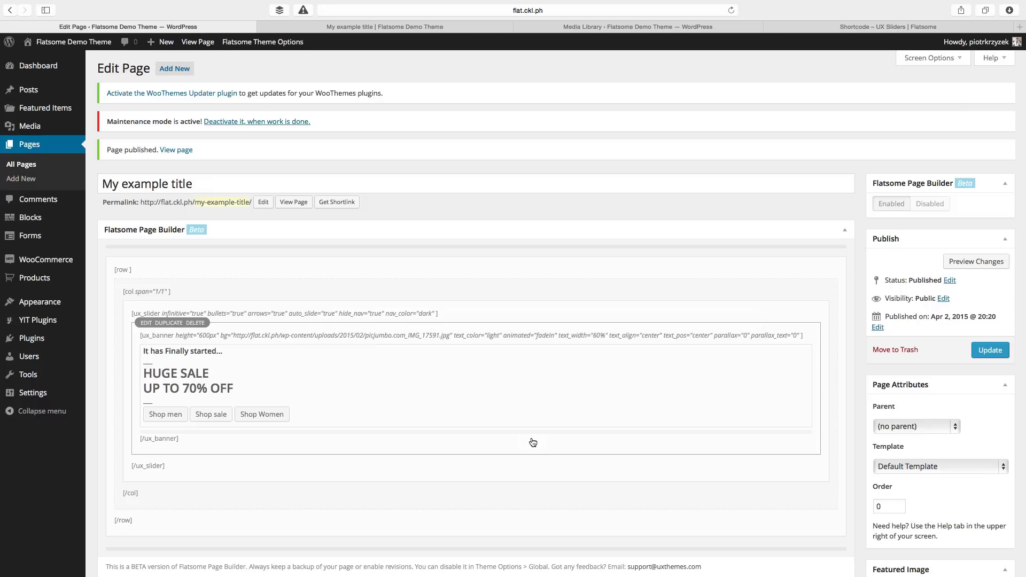
Preview the page changes again and examine how the banner fills the slider
left_click(960, 267)
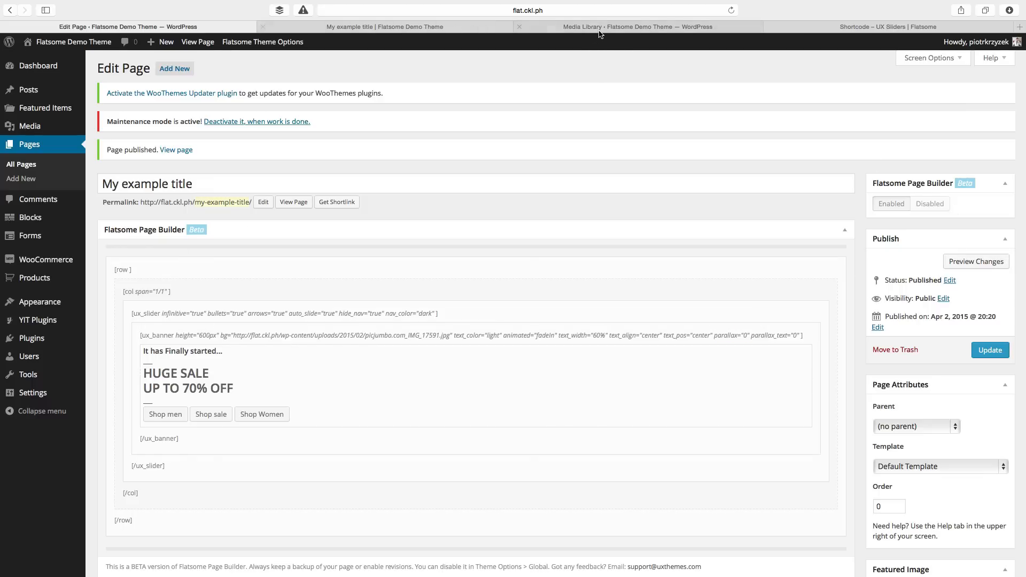
left_click(471, 28)
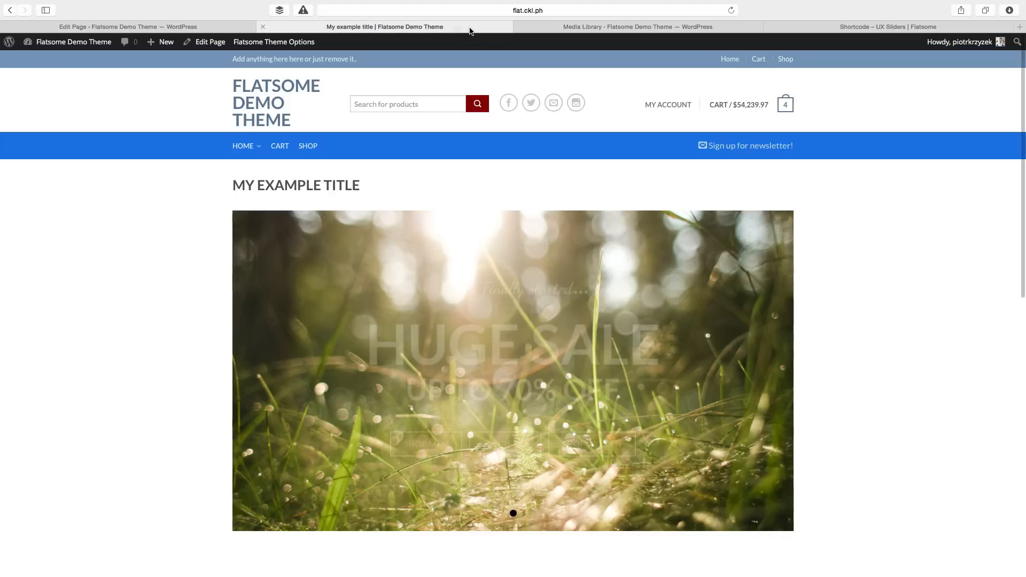
scroll(157, 206, "down", 5)
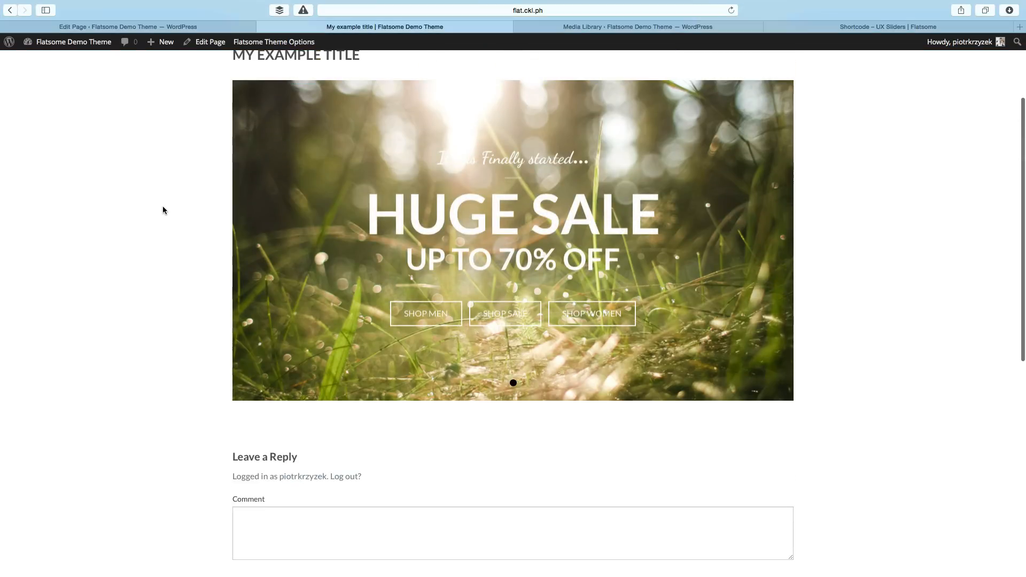
scroll(145, 210, "up", 1)
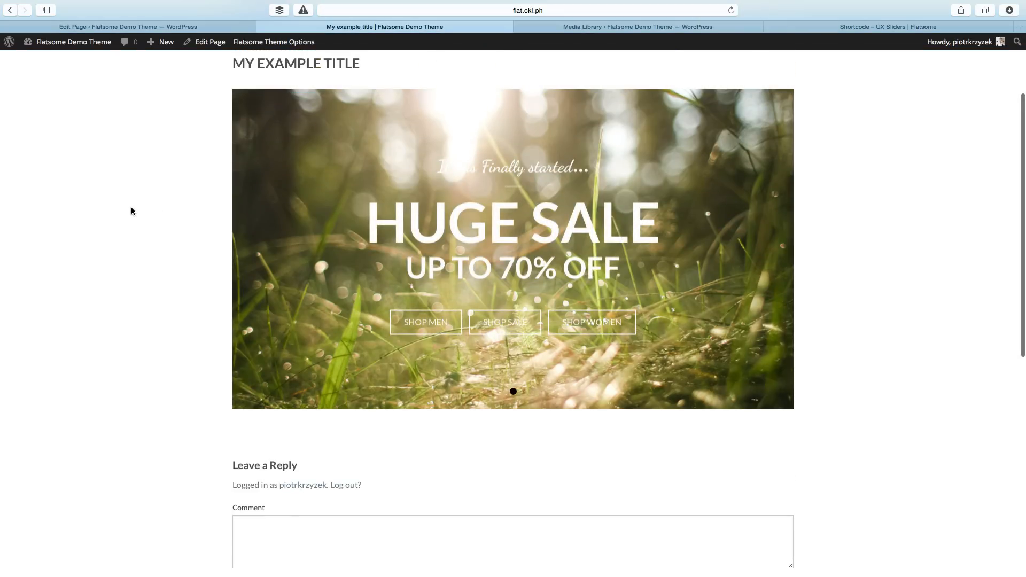
scroll(134, 210, "up", 3)
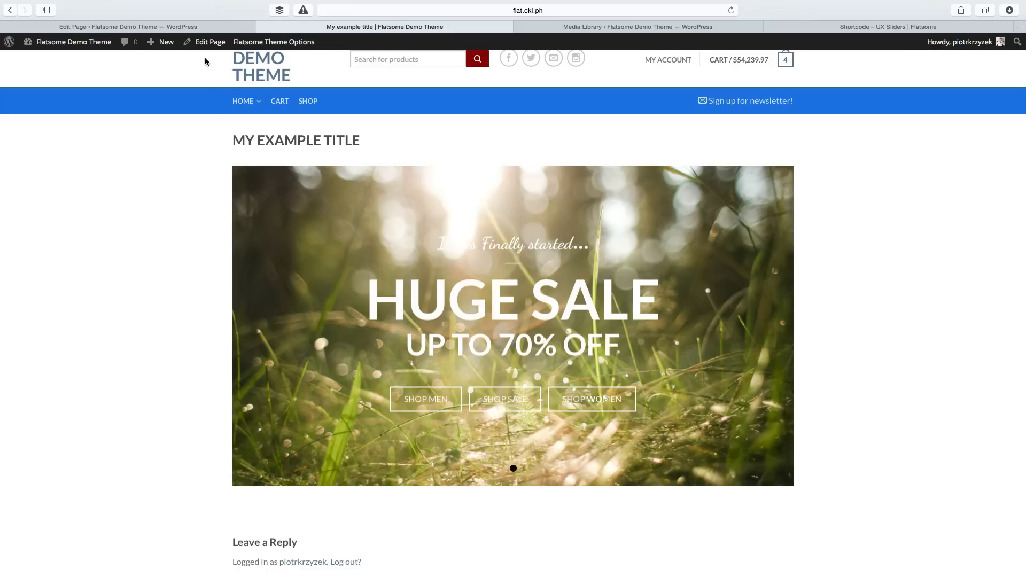
Return to the page editor and add an image element to the slider below the banner
left_click(201, 27)
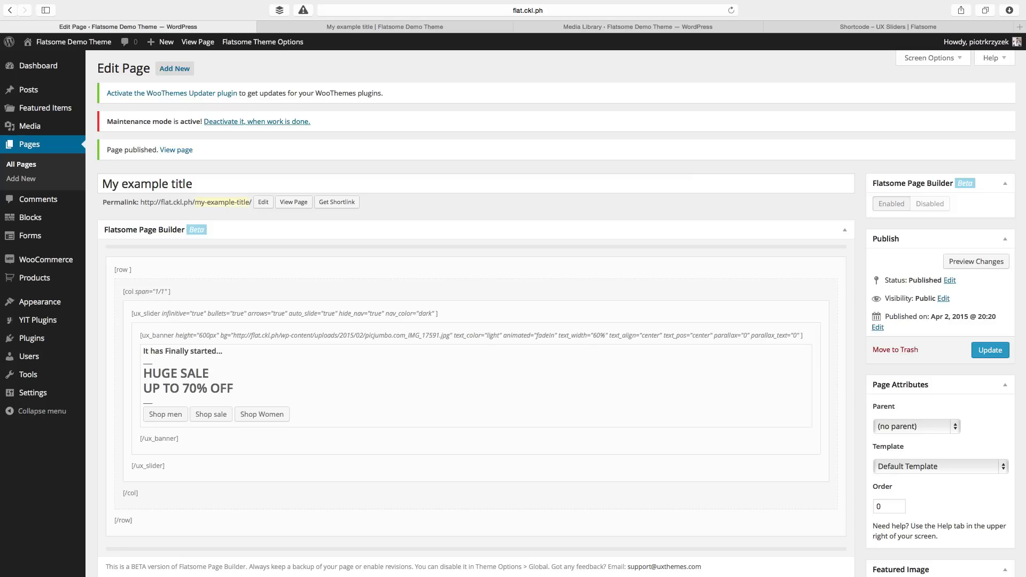
mouse_move(157, 317)
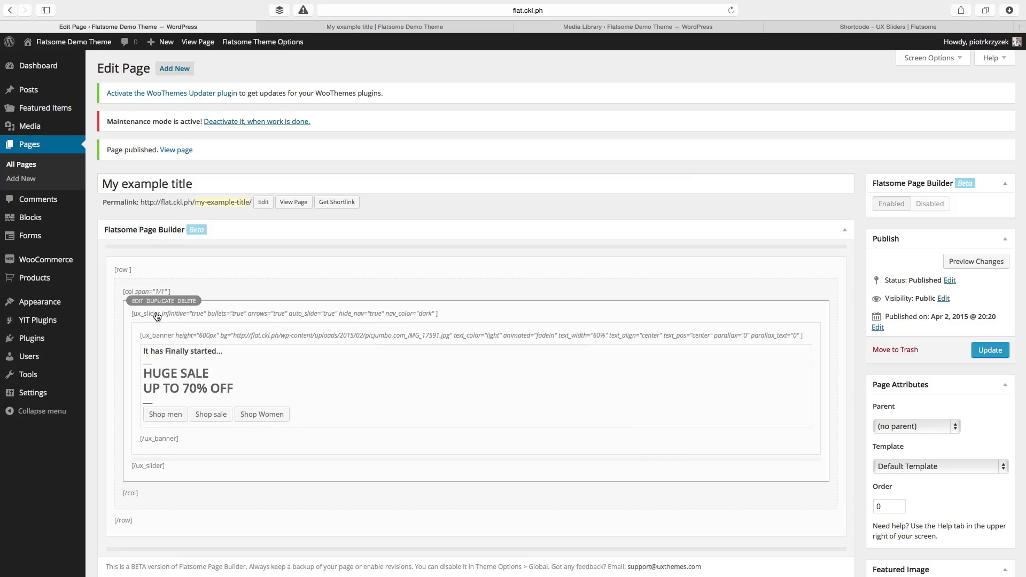
left_click(161, 460)
left_click(505, 472)
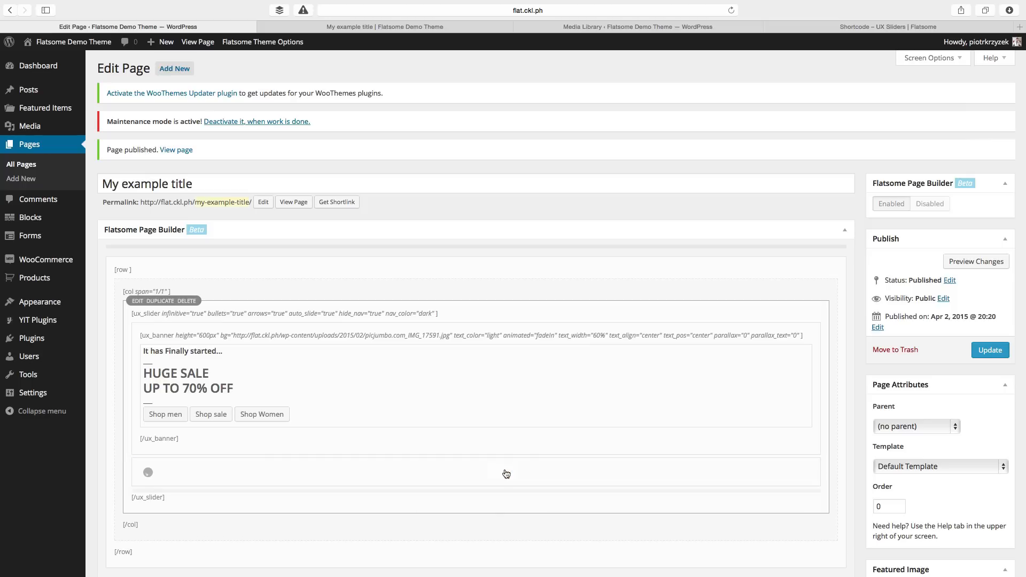
Edit the slider's image element and set its image to the uploaded file picjumbo.com_HNCK41611.jpg by URL
left_click(147, 458)
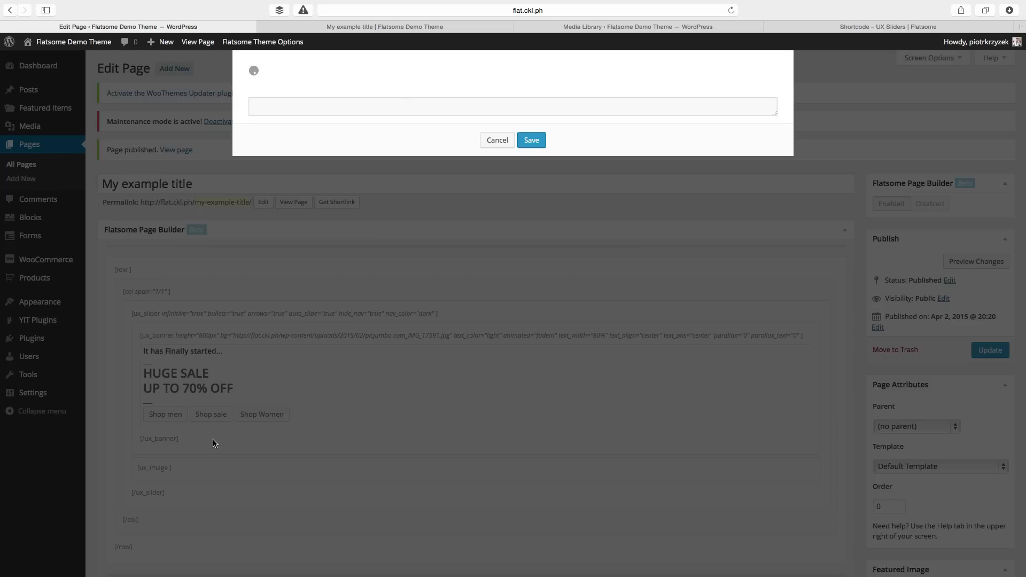
left_click(419, 110)
key("super+v")
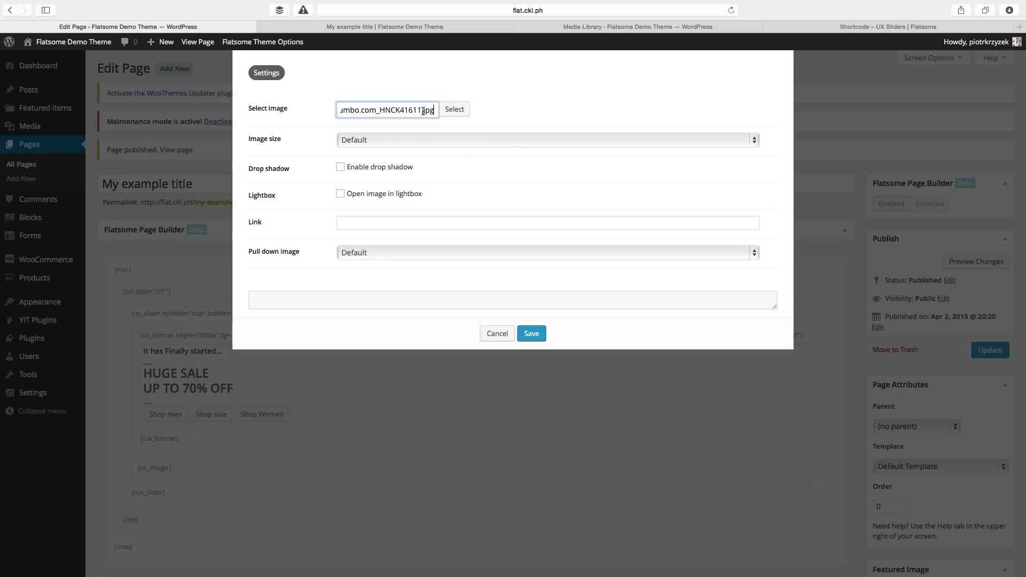
left_click(461, 110)
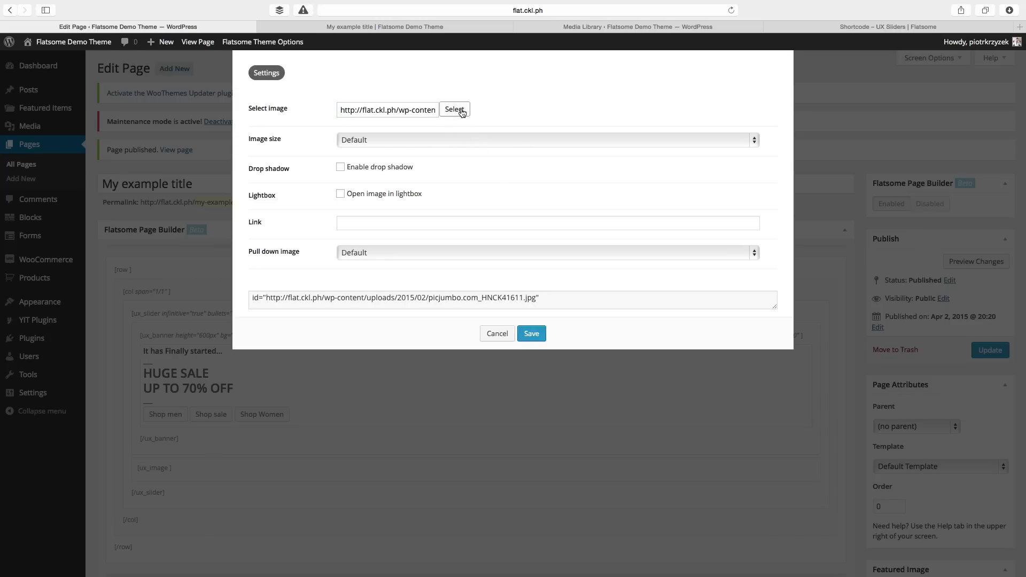
Set the image size to full, enable the drop shadow, enter # as the link and save the image settings
left_click(386, 140)
left_click(369, 180)
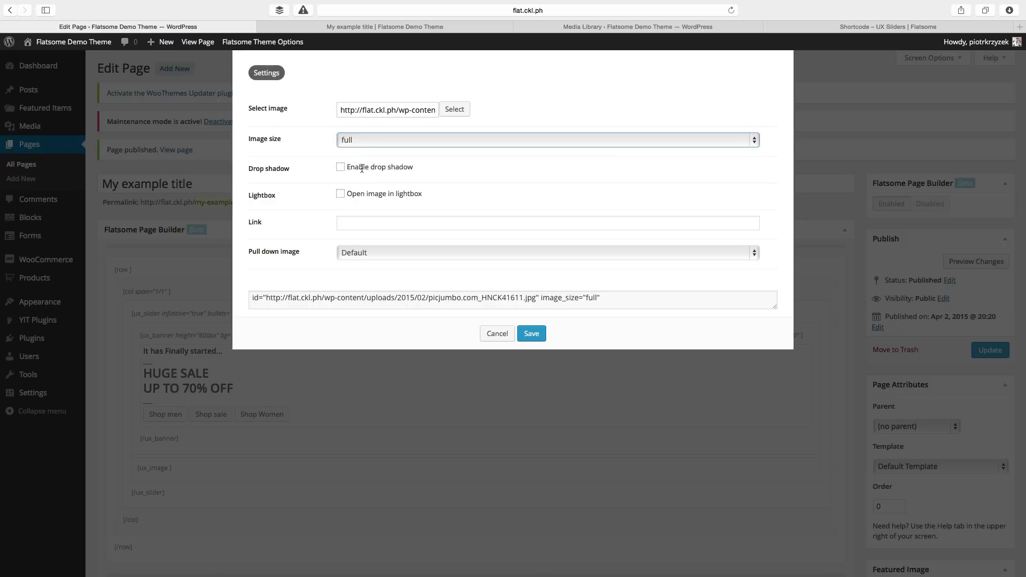
left_click(359, 167)
left_click(380, 225)
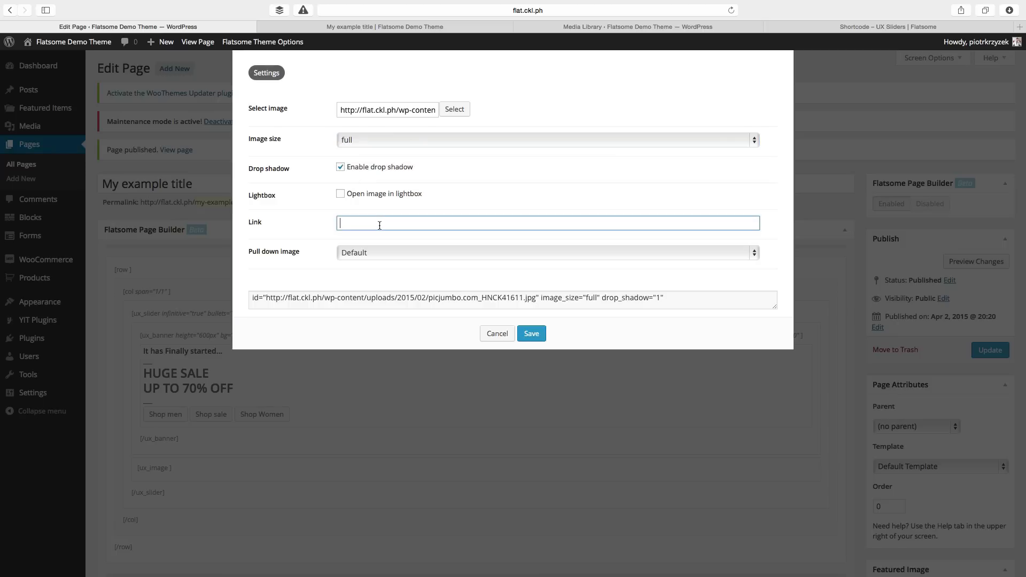
left_click(383, 252)
left_click(381, 253)
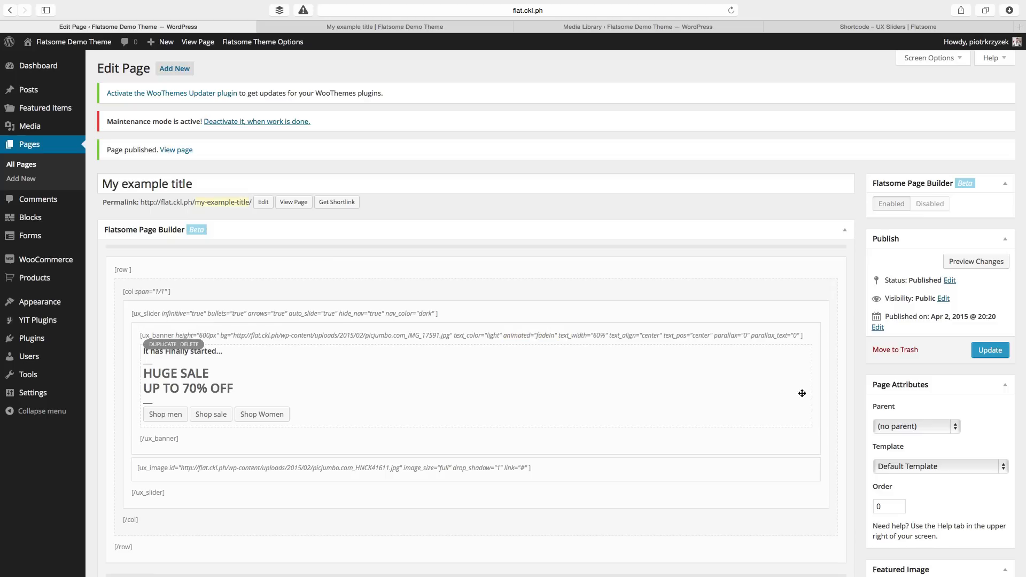
Preview the page changes and move back and forth through the slides to examine the banner and image
left_click(964, 263)
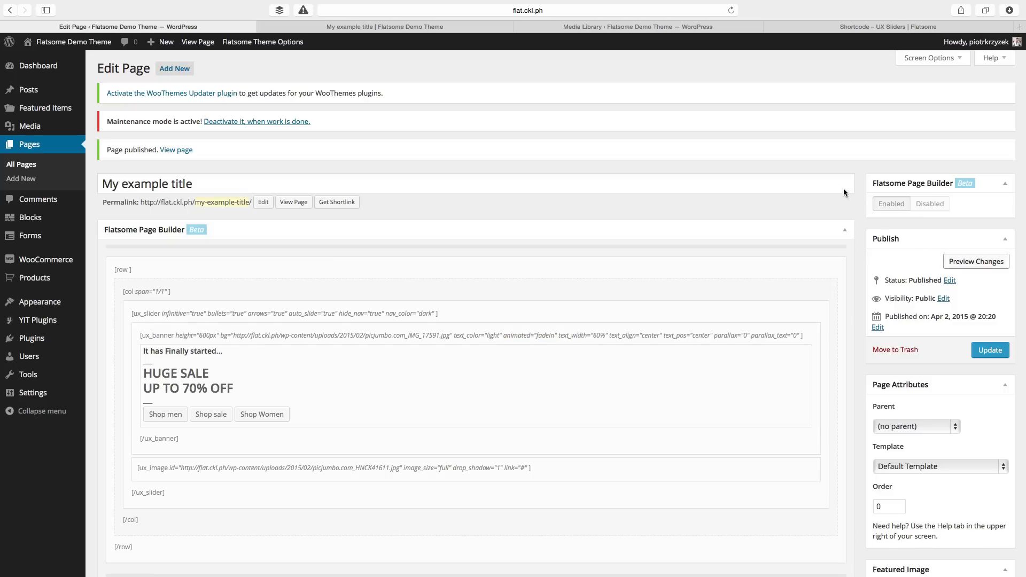
left_click(410, 25)
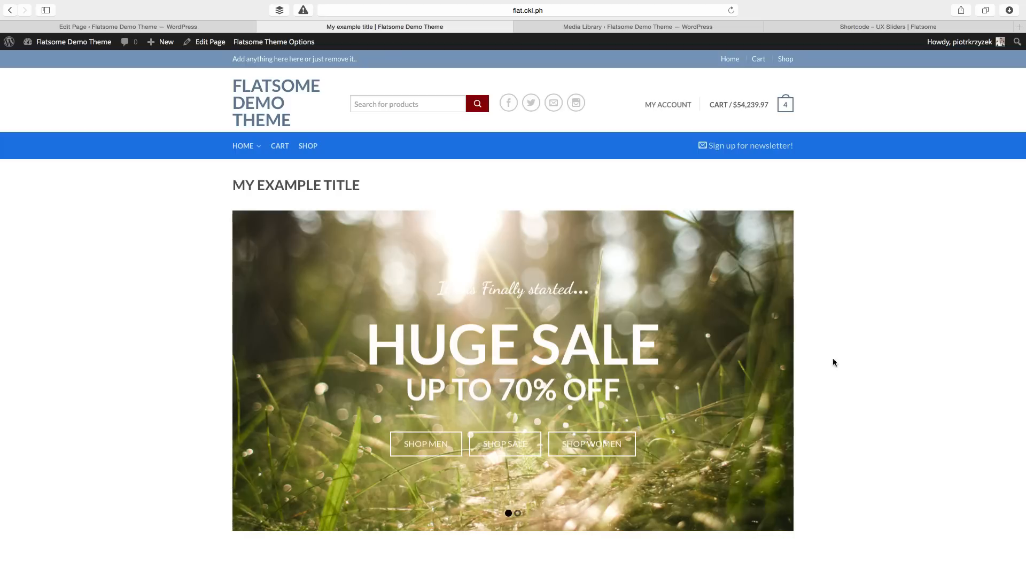
left_click(769, 372)
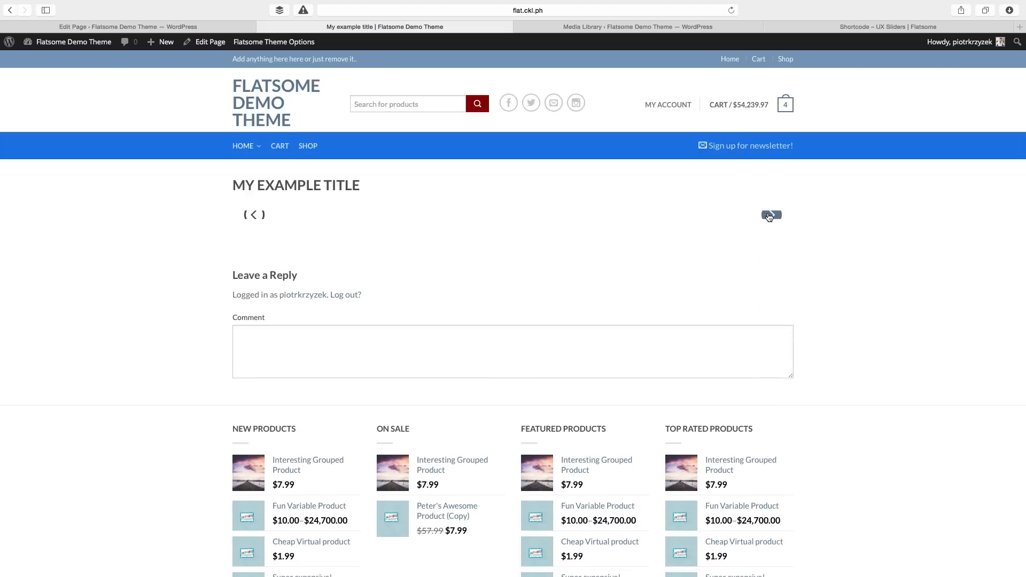
left_click(254, 217)
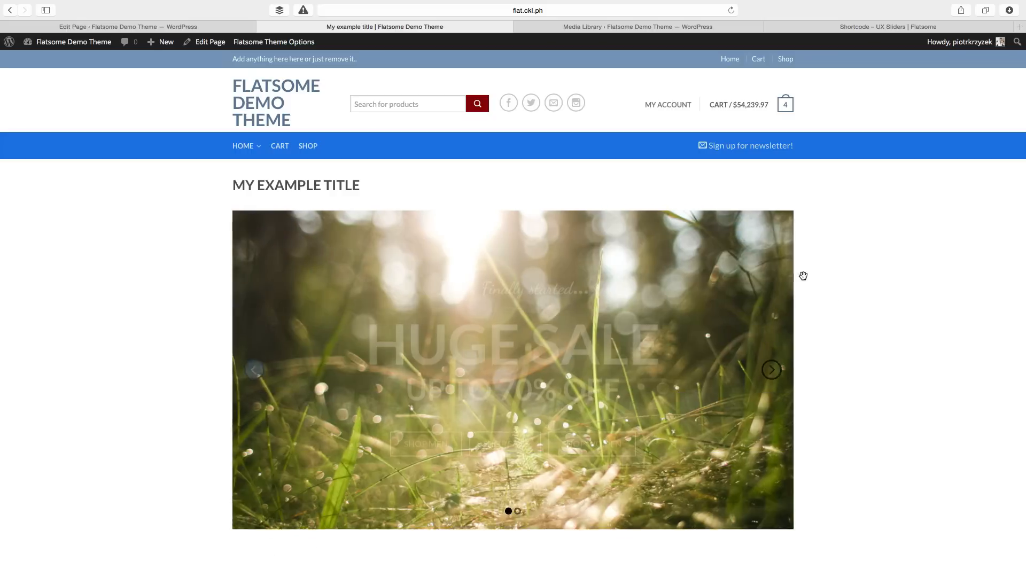
left_click(781, 376)
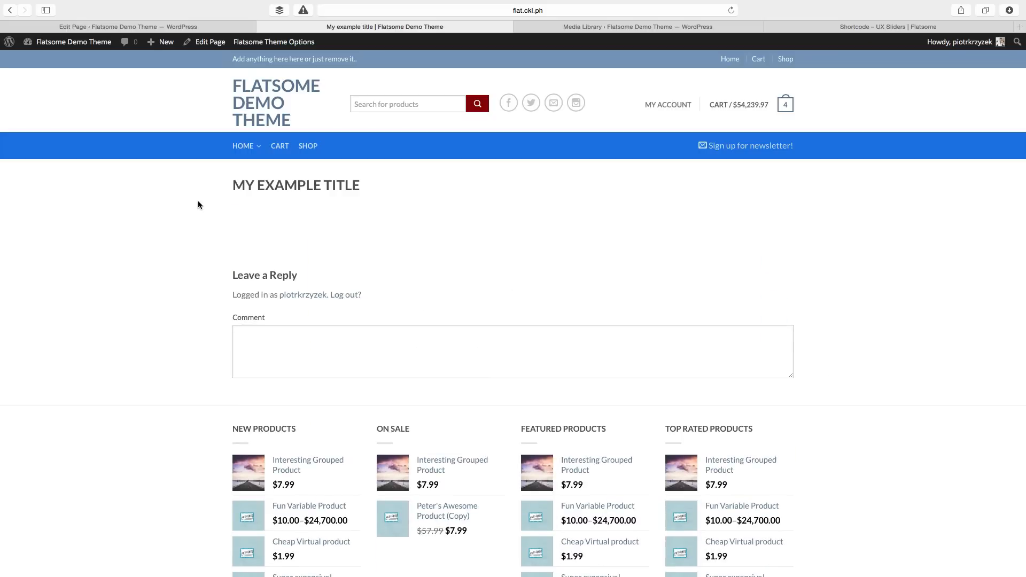
left_click(251, 216)
Return to the page editor and replace the image element in the slider with a logo element
left_click(182, 27)
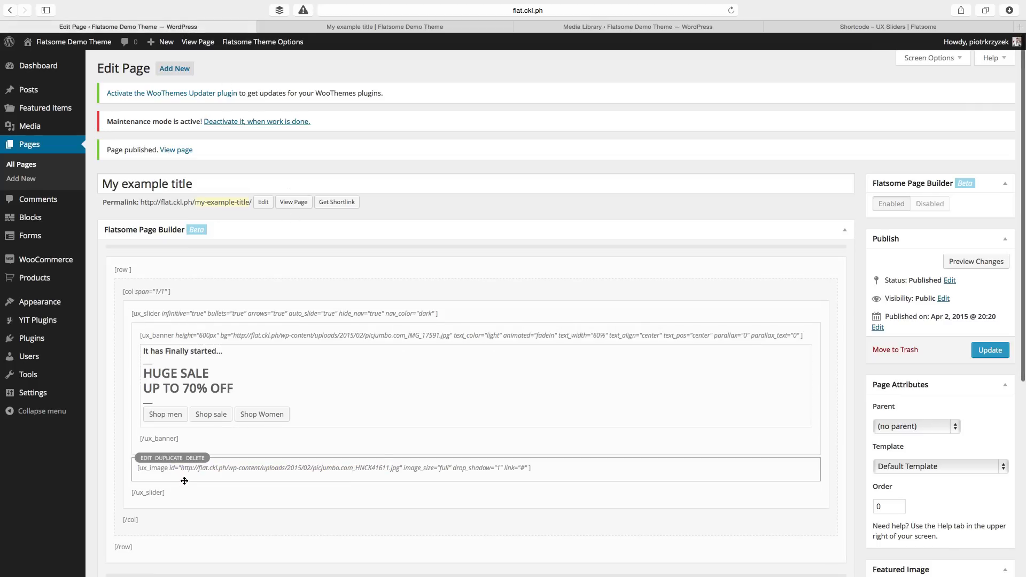
left_click(190, 460)
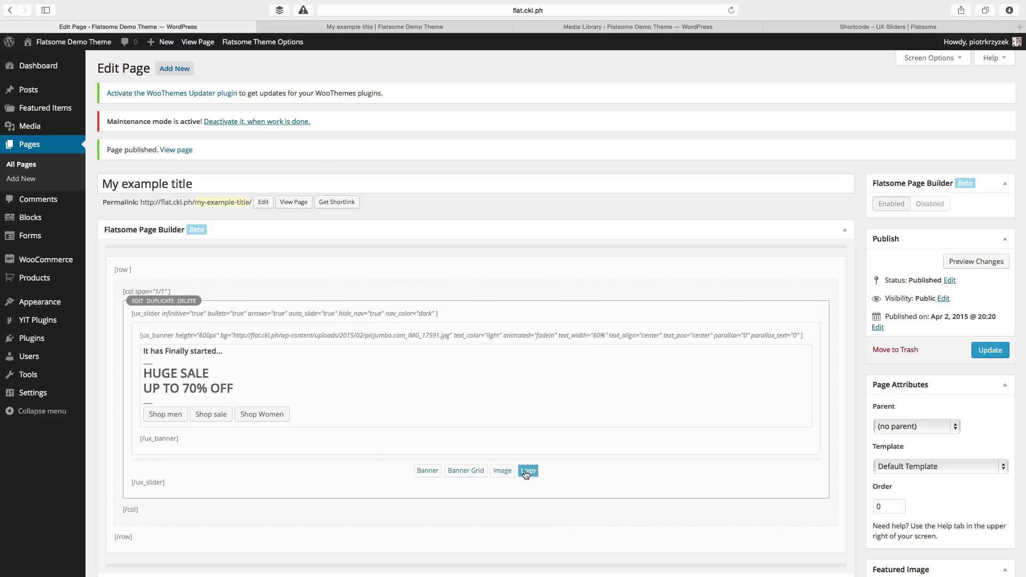
left_click(526, 470)
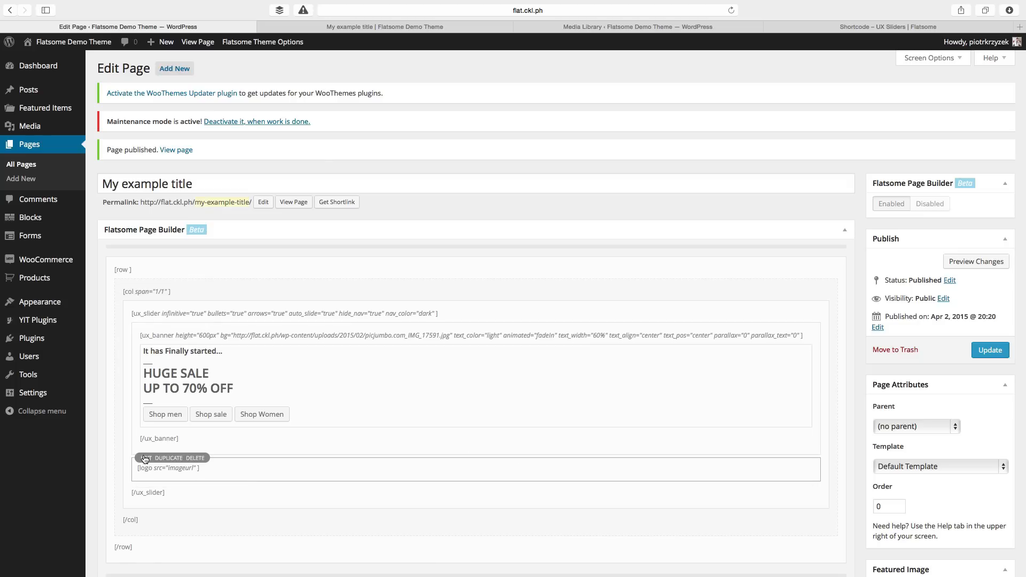
left_click(145, 458)
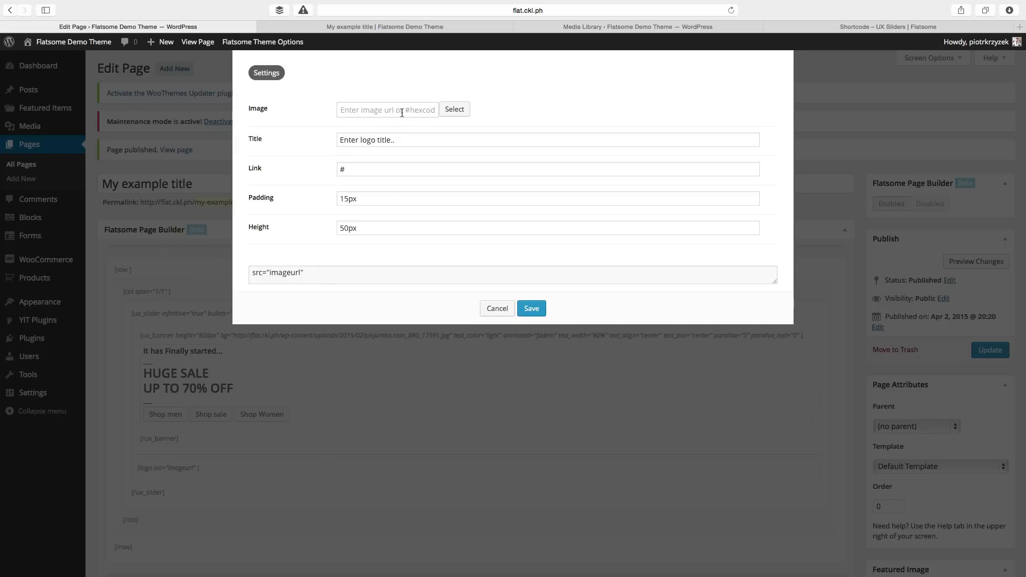
left_click(401, 111)
type("http://flat.ckl.ph/wp-content/uploads/2015/02/picjumbo.com_HNCK41611.jpg")
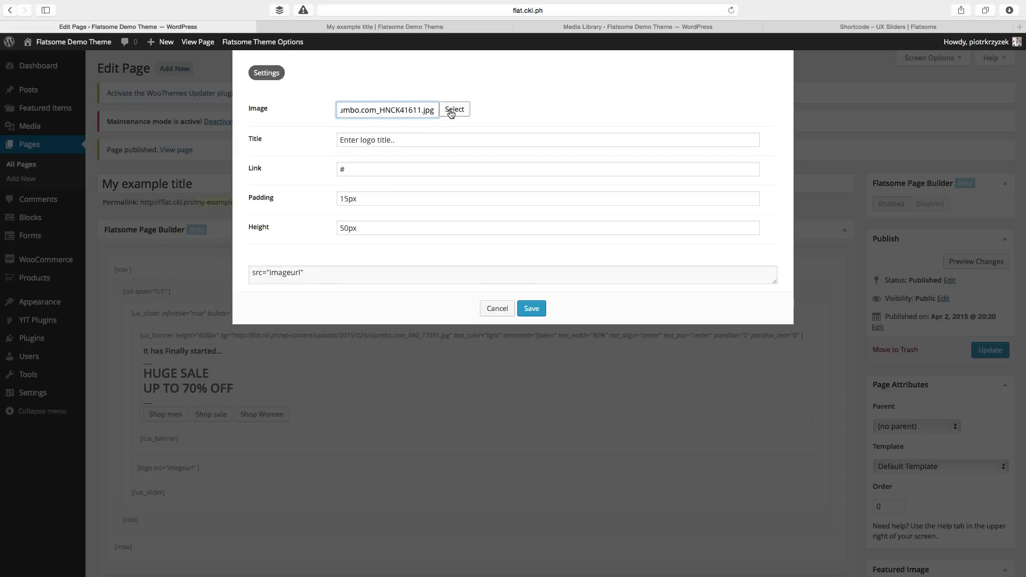
key("Tab")
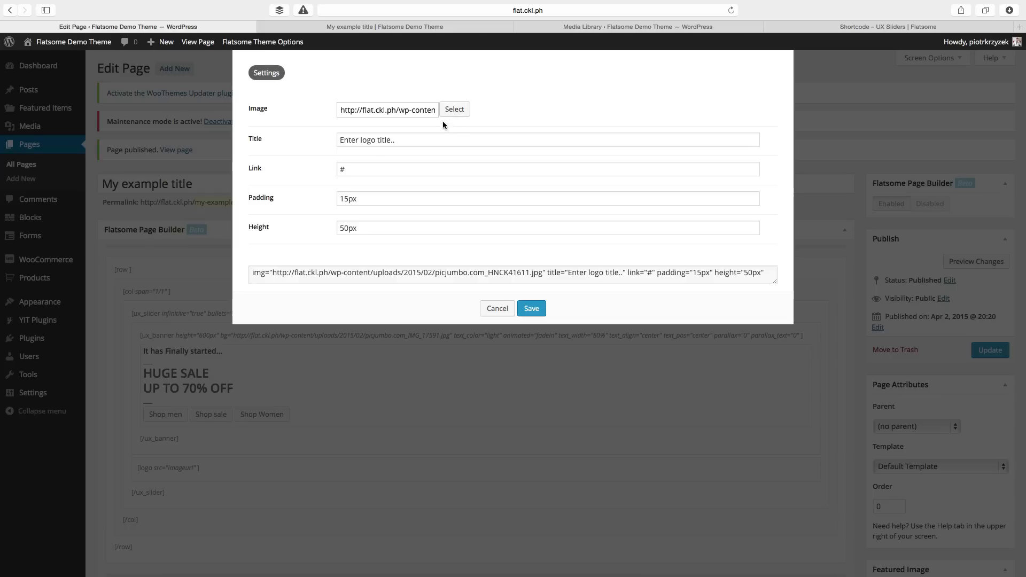
Title the logo Logo 1, keep link # and padding 15px, set the height to 500px and save
left_click(412, 142)
left_click_drag(424, 138, 322, 131)
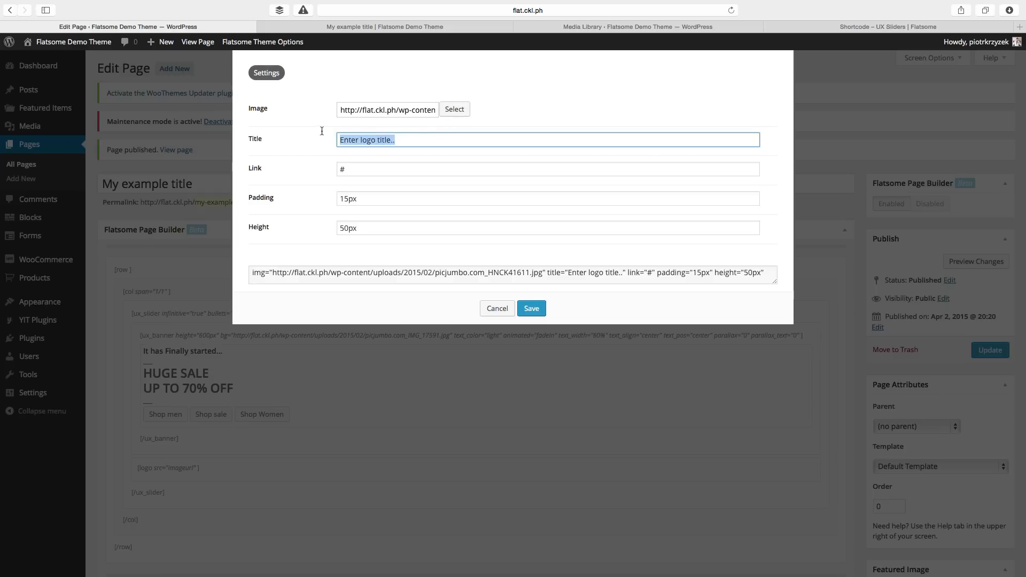
type("Log")
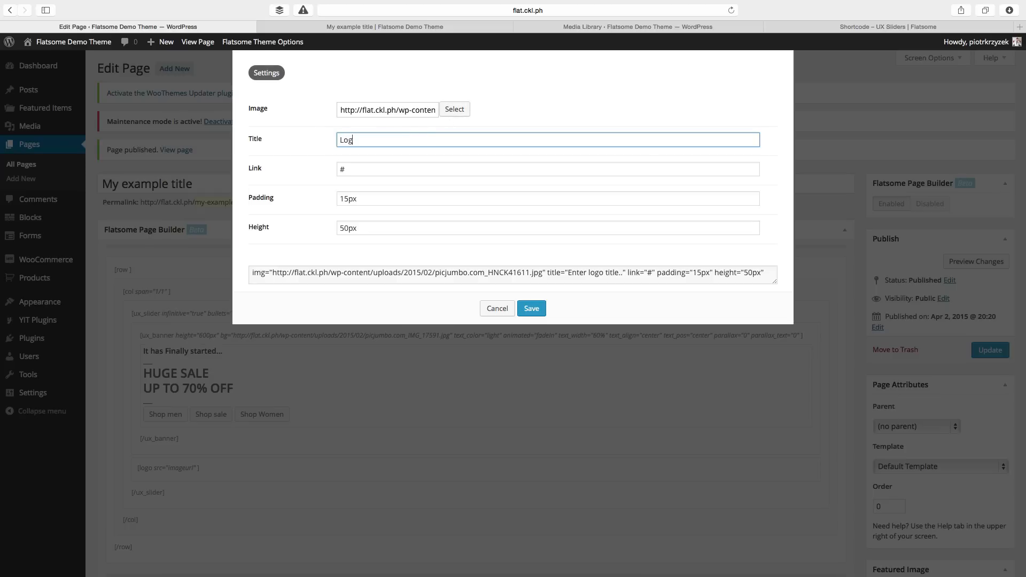
key("BackSpace")
key("BackSpace")
type("ogo 1")
key("Tab")
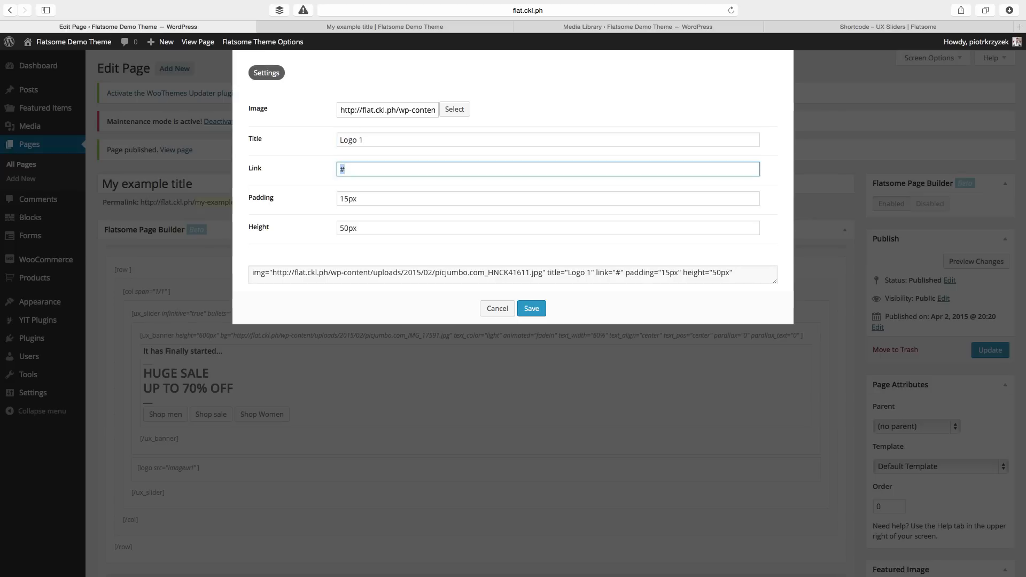
key("Tab")
left_click(373, 199)
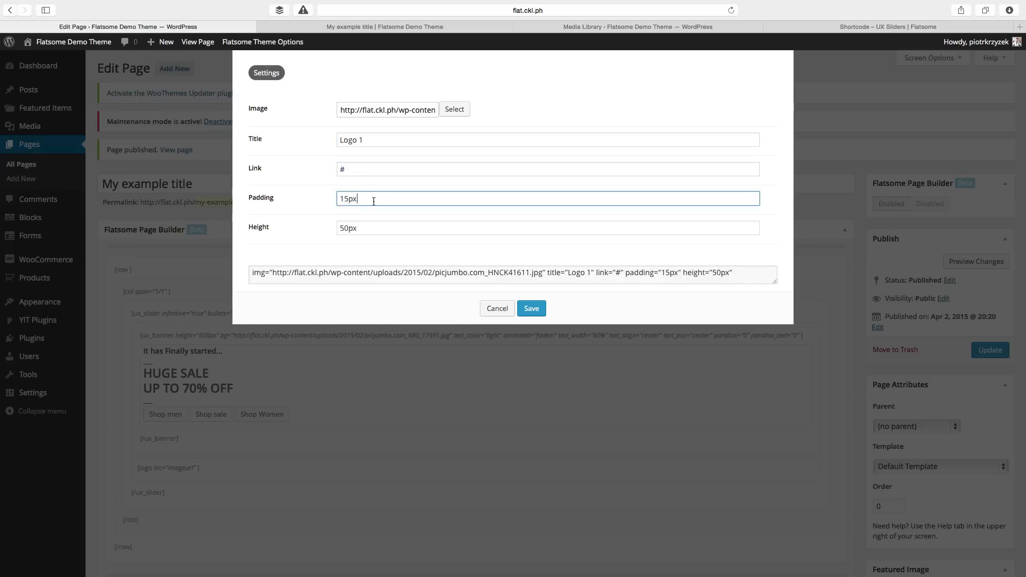
key("Tab")
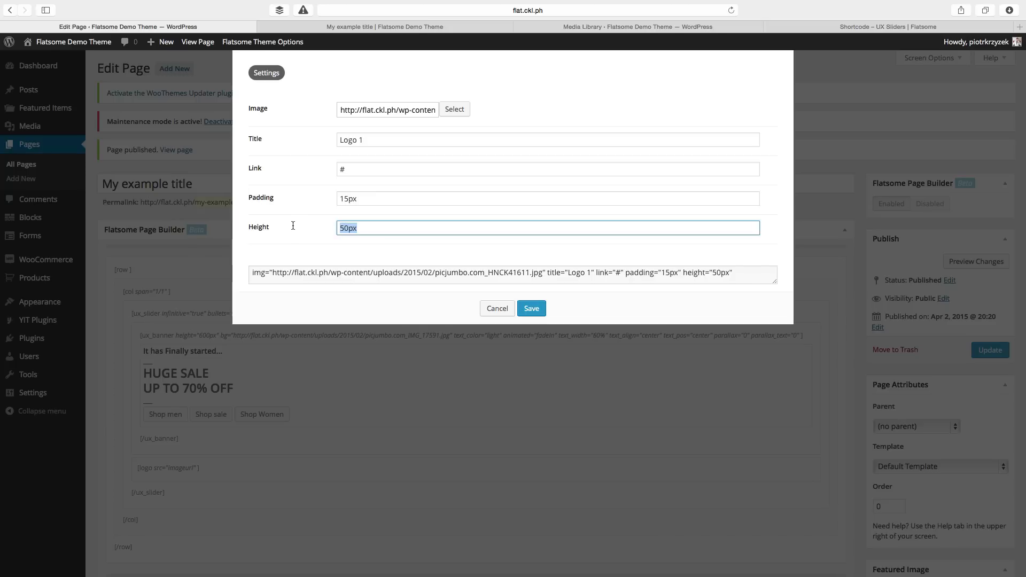
type("500px")
left_click(533, 306)
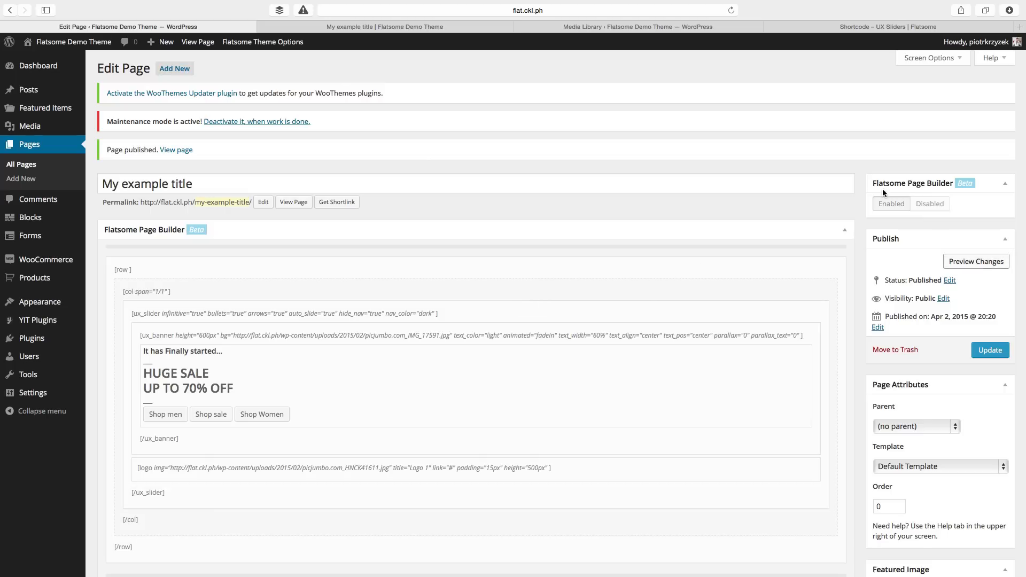
Preview the page changes, view the logo slide in the slider and return to the page editor
left_click(400, 26)
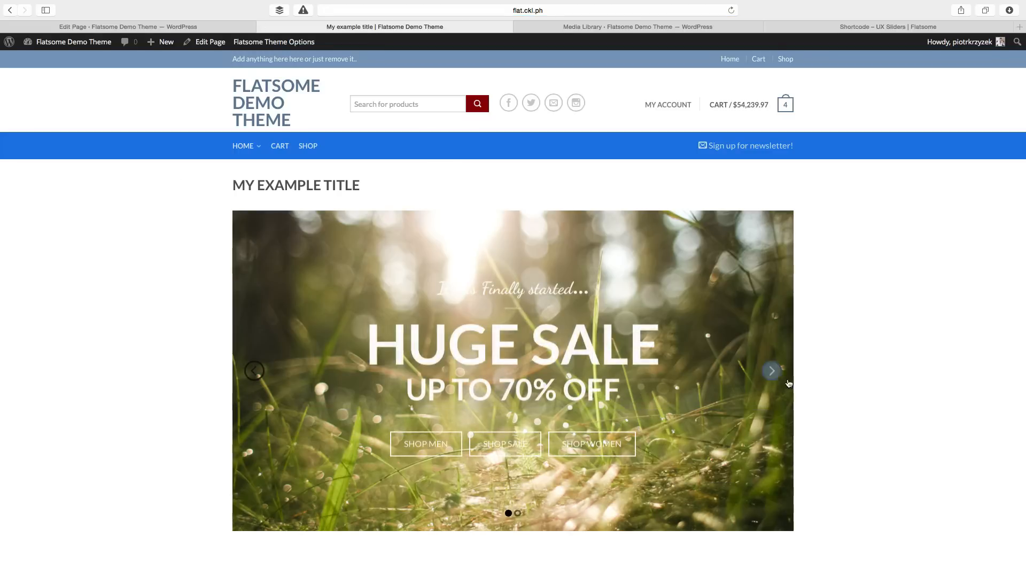
left_click(771, 370)
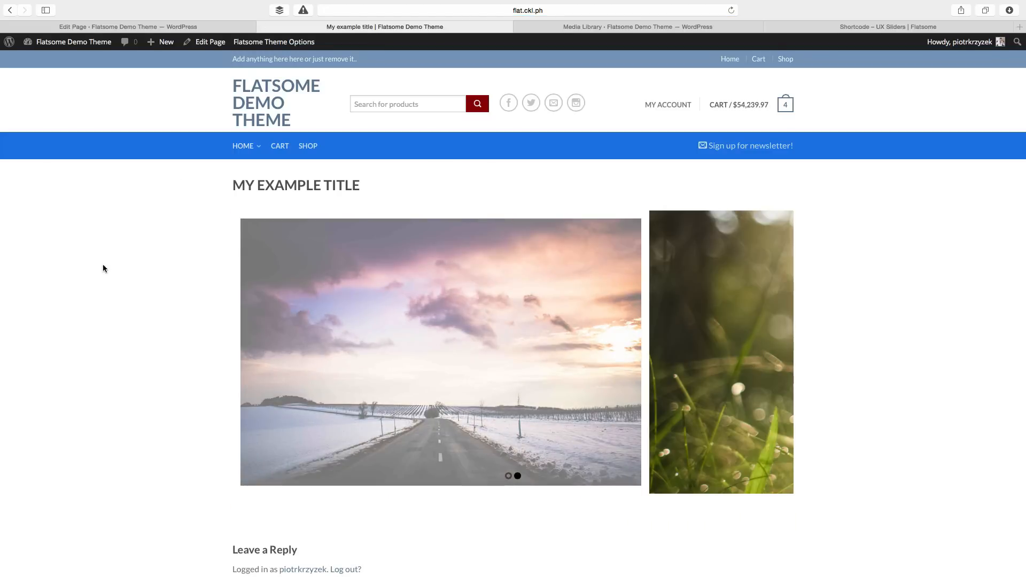
key("ctrl+shift+Tab")
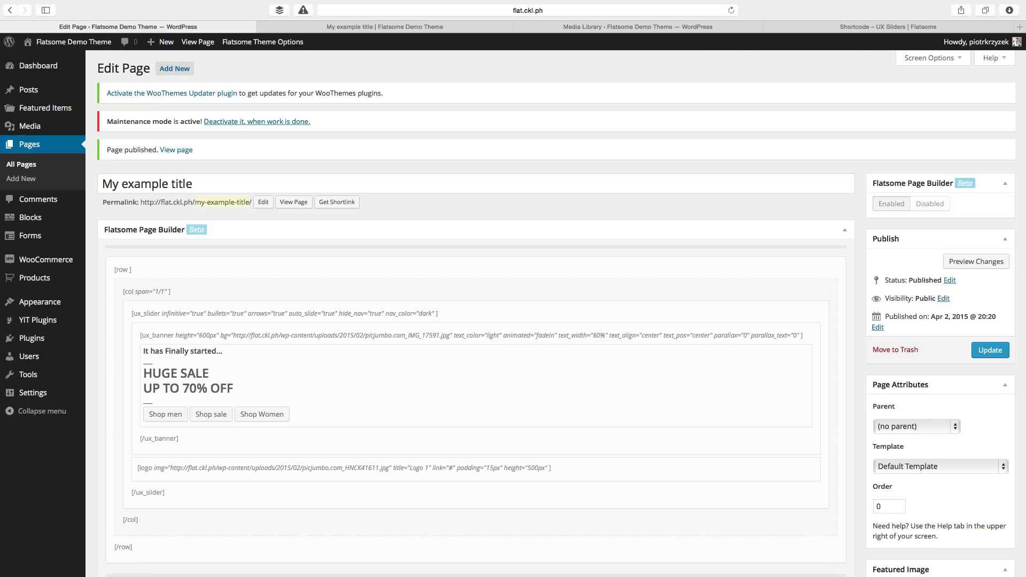
Delete the slider and add the preset banner reading "This text is easy to change" to the full-width column
left_click(219, 487)
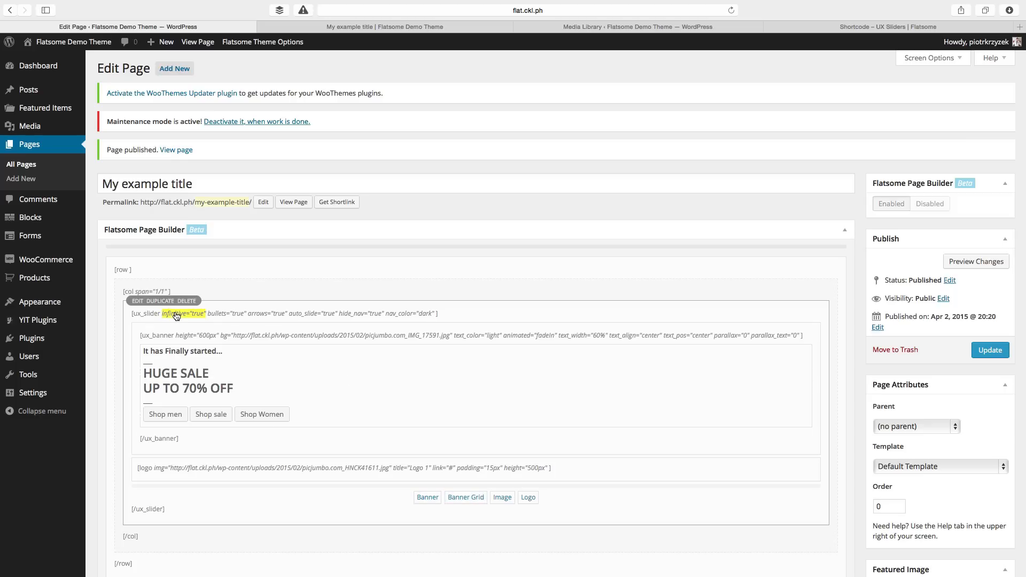
left_click(190, 302)
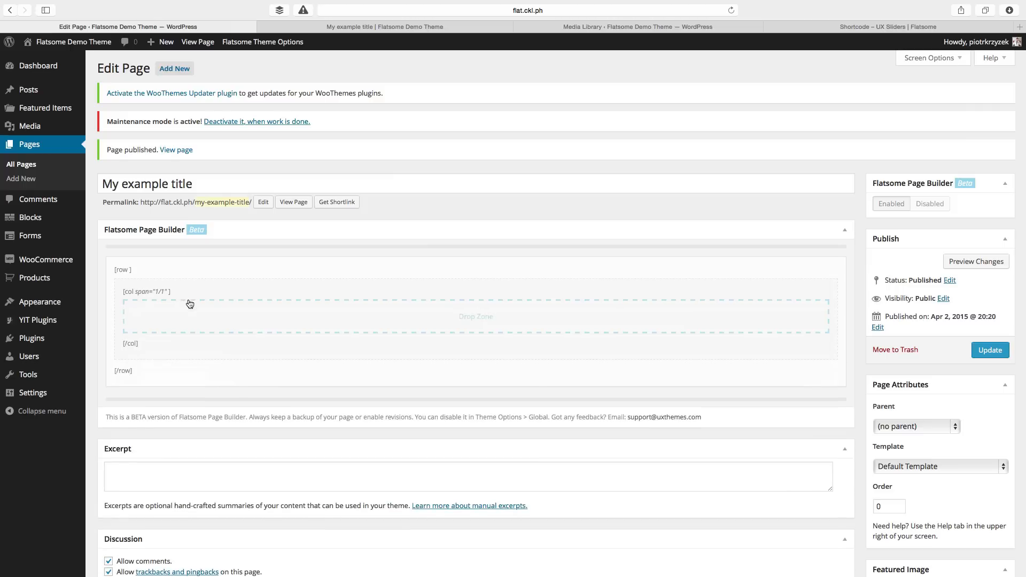
left_click(281, 337)
left_click(400, 348)
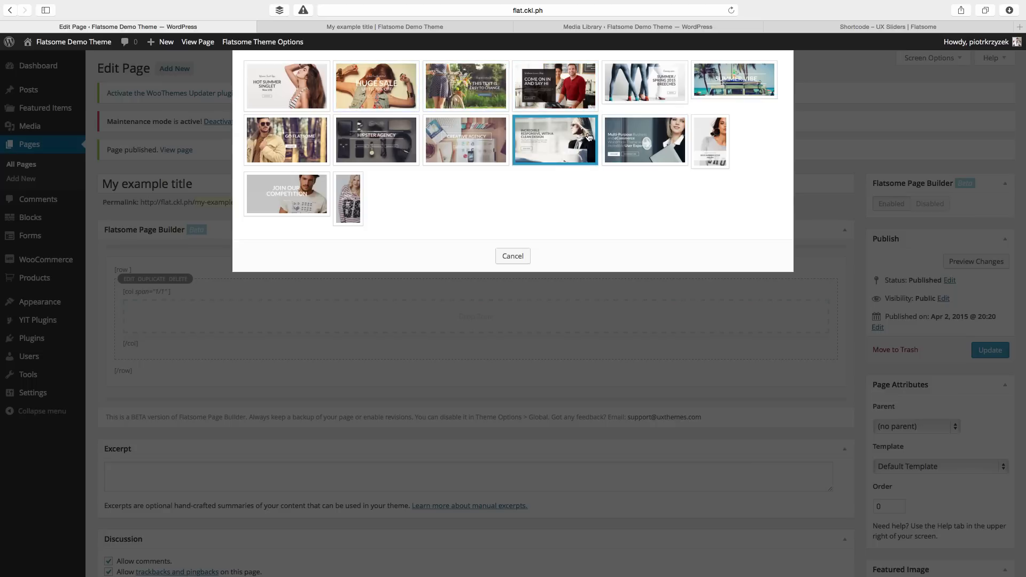
left_click(481, 93)
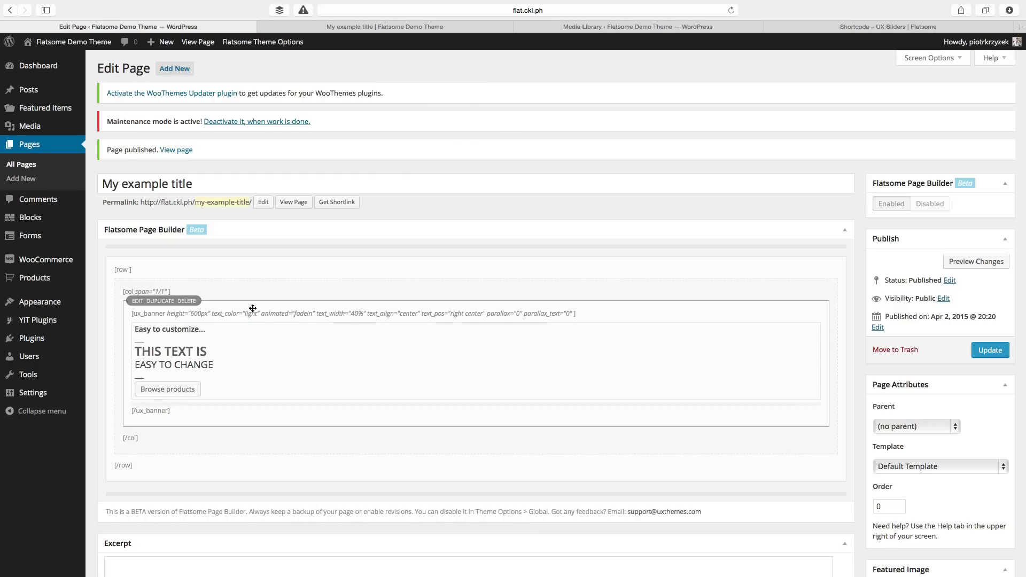
Edit the banner, keep its height at 600px, set picjumbo.com_HNCK41611.jpg as the background by URL and enter # as the link
left_click(144, 302)
left_click(381, 110)
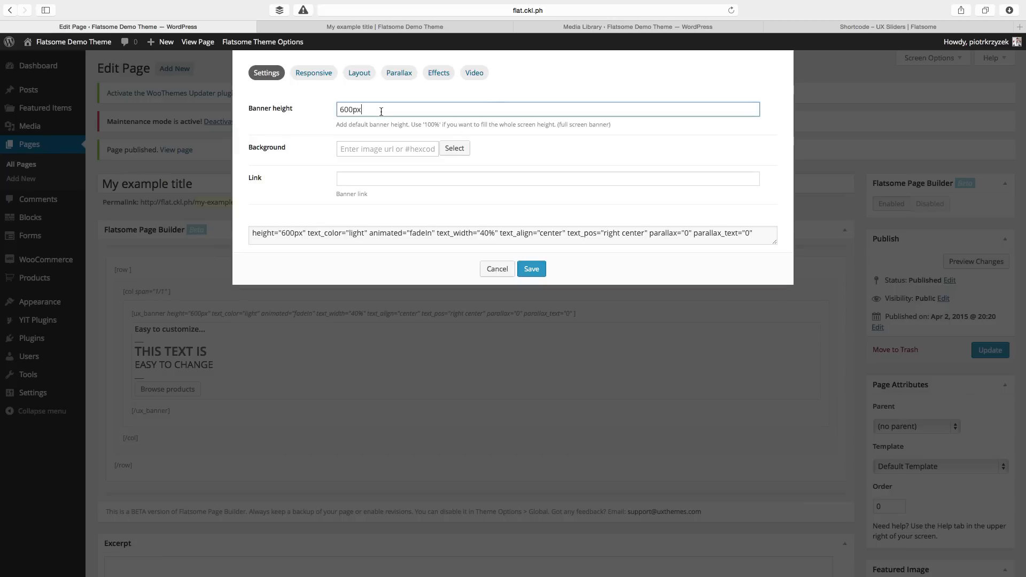
left_click(370, 147)
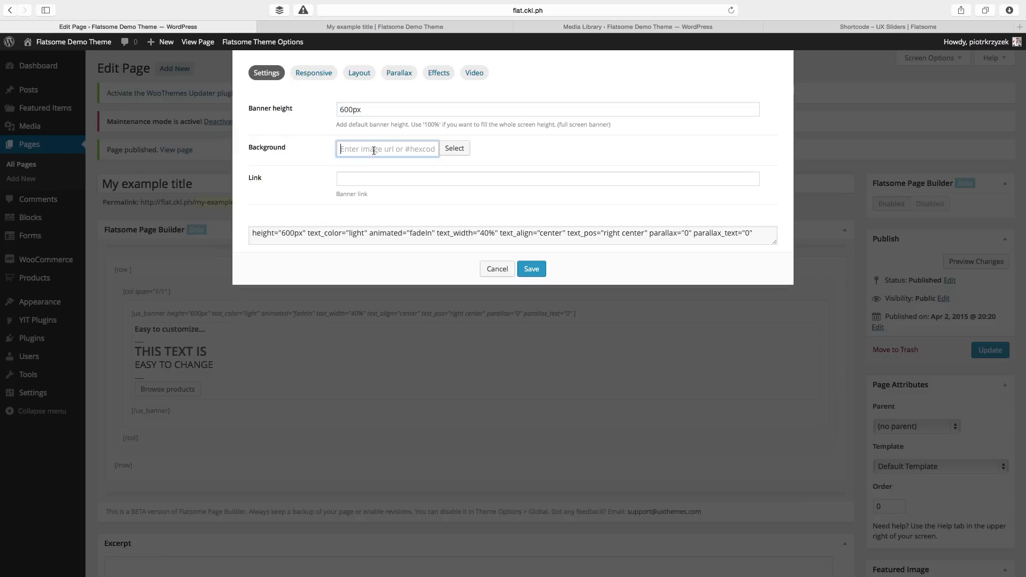
key("super+v")
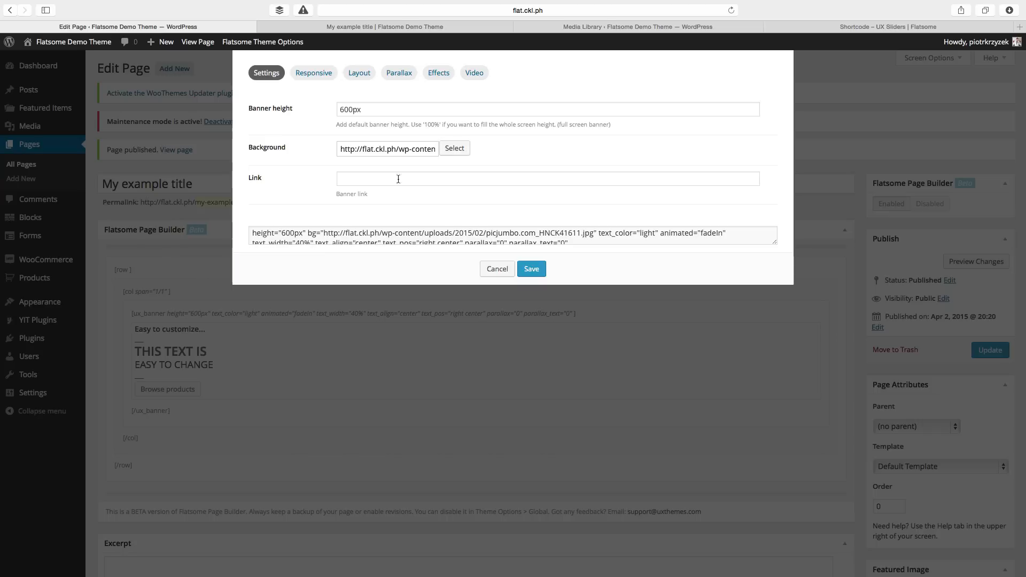
left_click(377, 182)
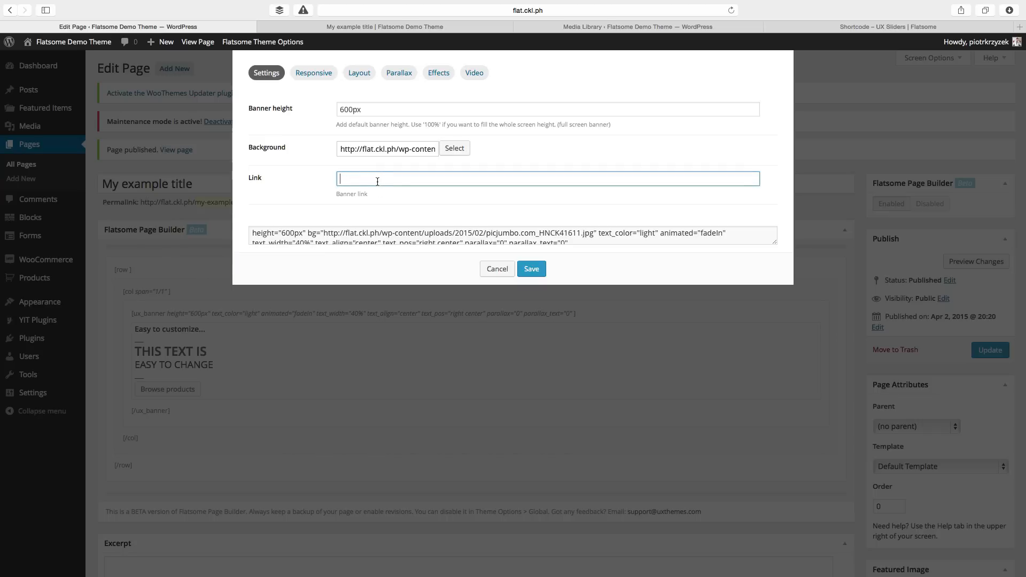
type("#")
Review the banner's responsive, layout, parallax, effects and video settings, keep the Light text color and save the banner settings
left_click(329, 78)
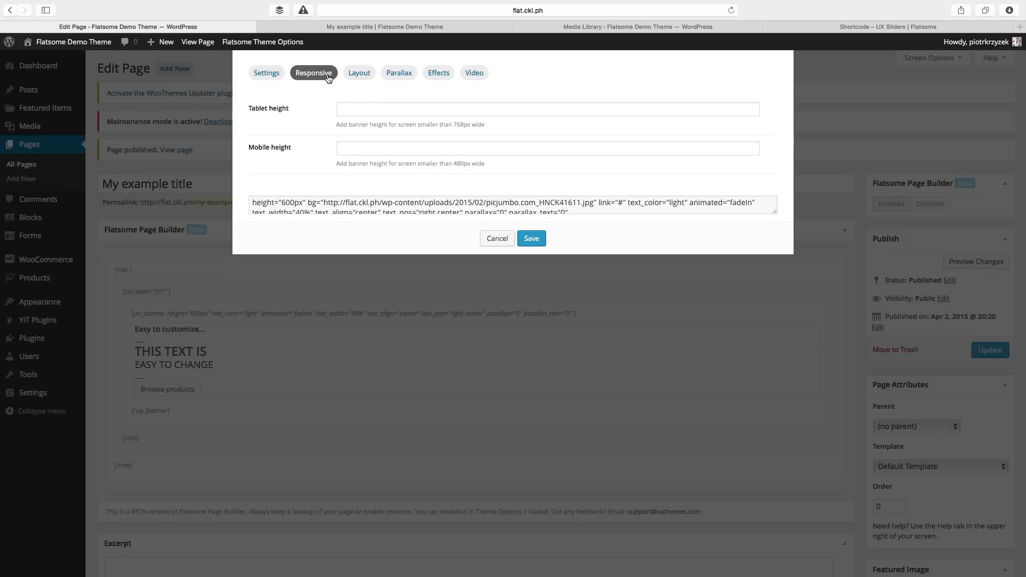
left_click(369, 77)
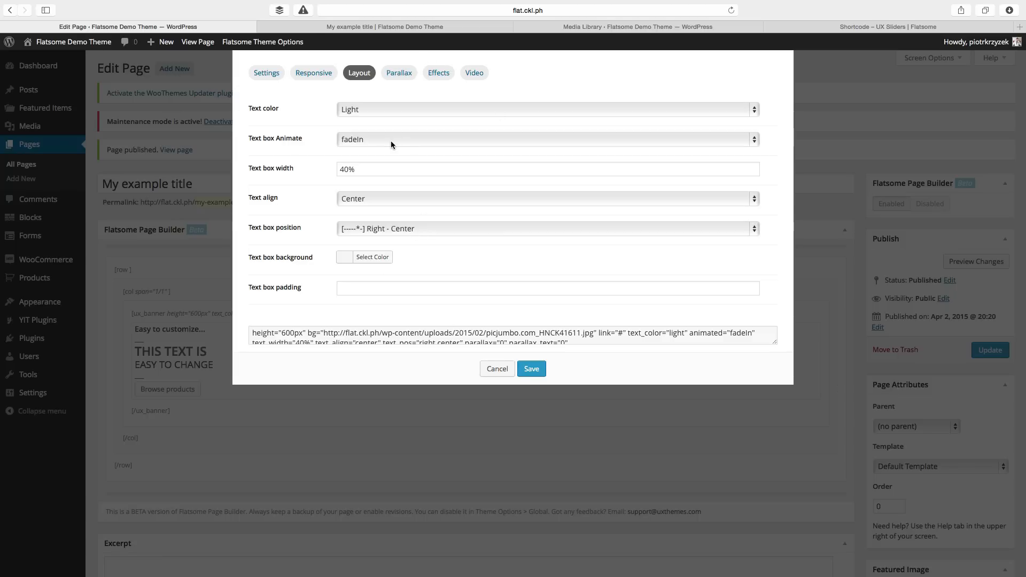
left_click(380, 106)
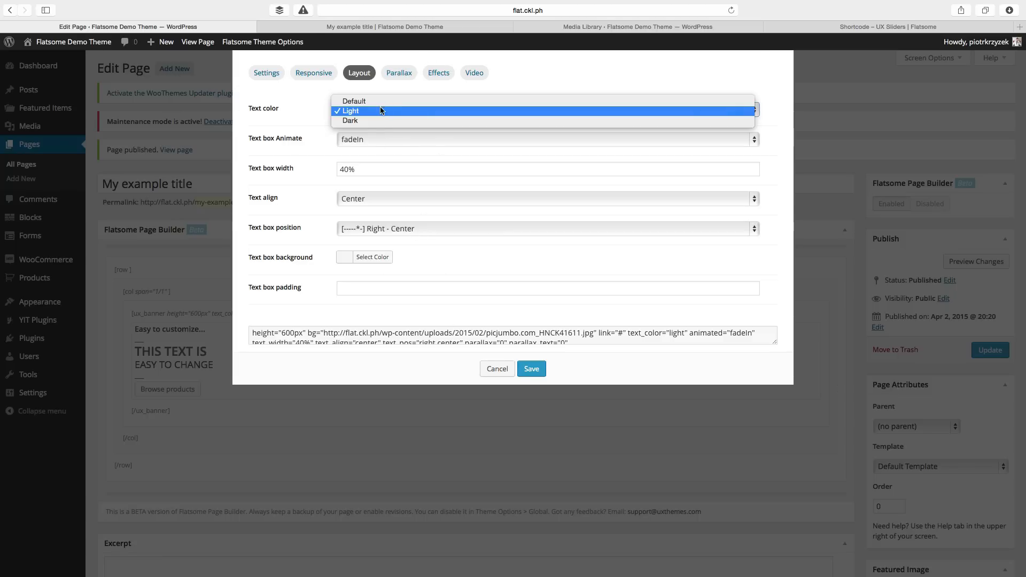
left_click(379, 109)
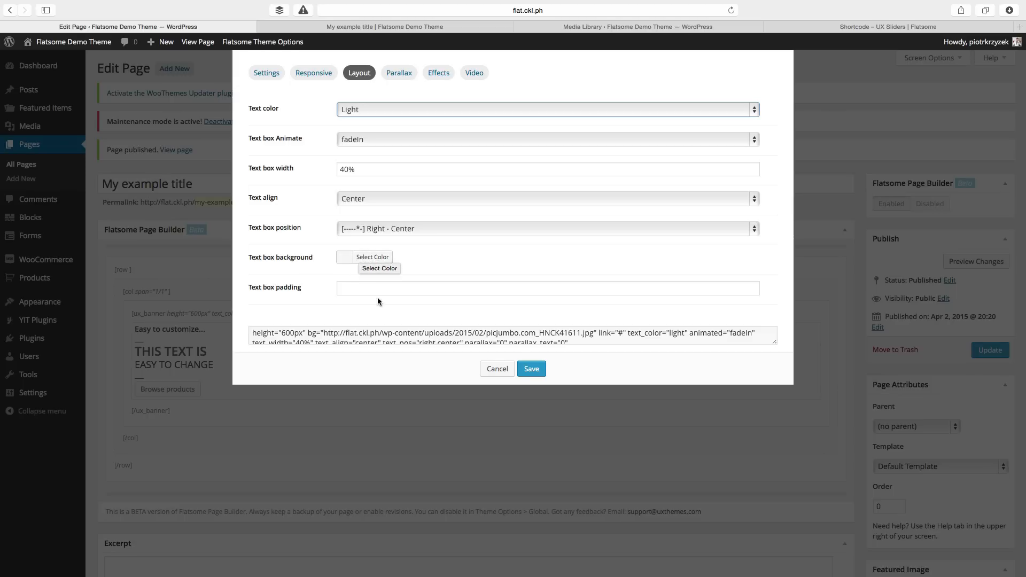
left_click(397, 74)
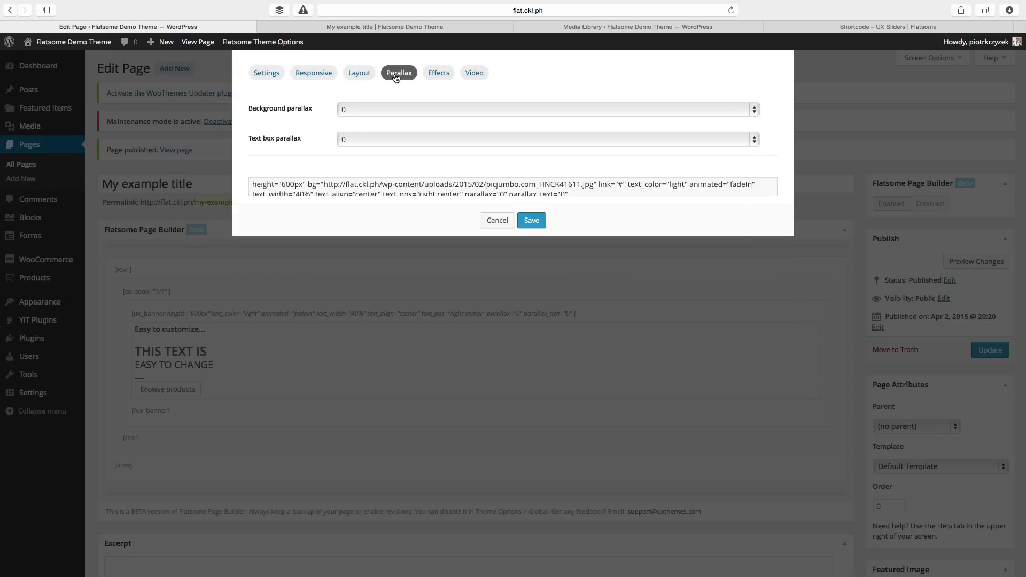
left_click(430, 73)
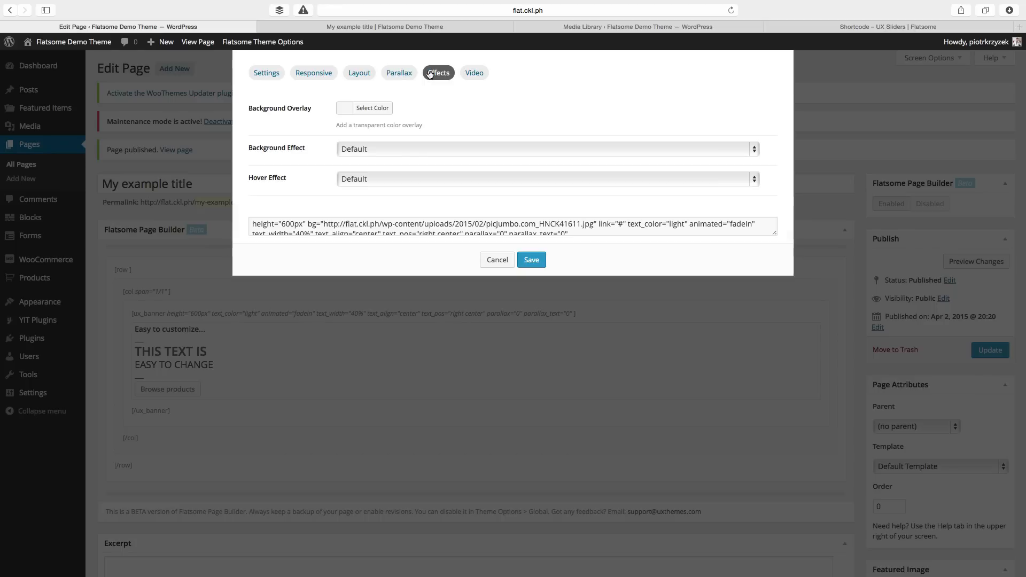
left_click(477, 73)
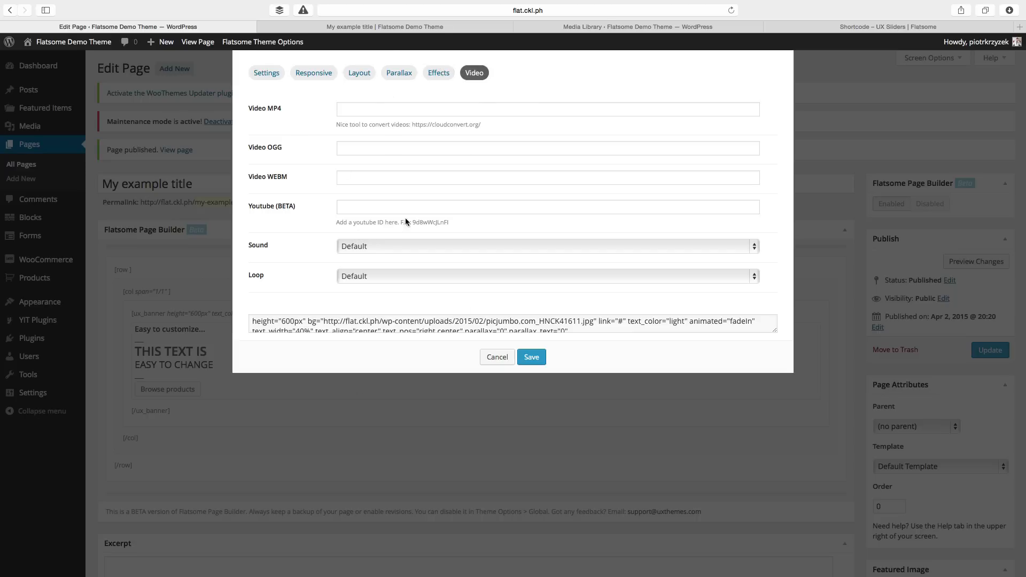
left_click(266, 72)
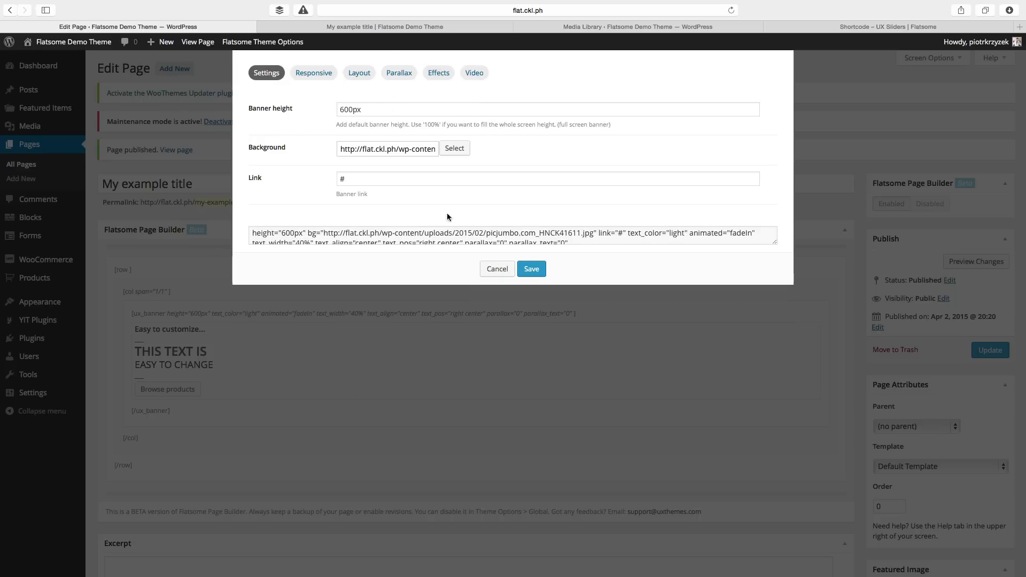
left_click(530, 269)
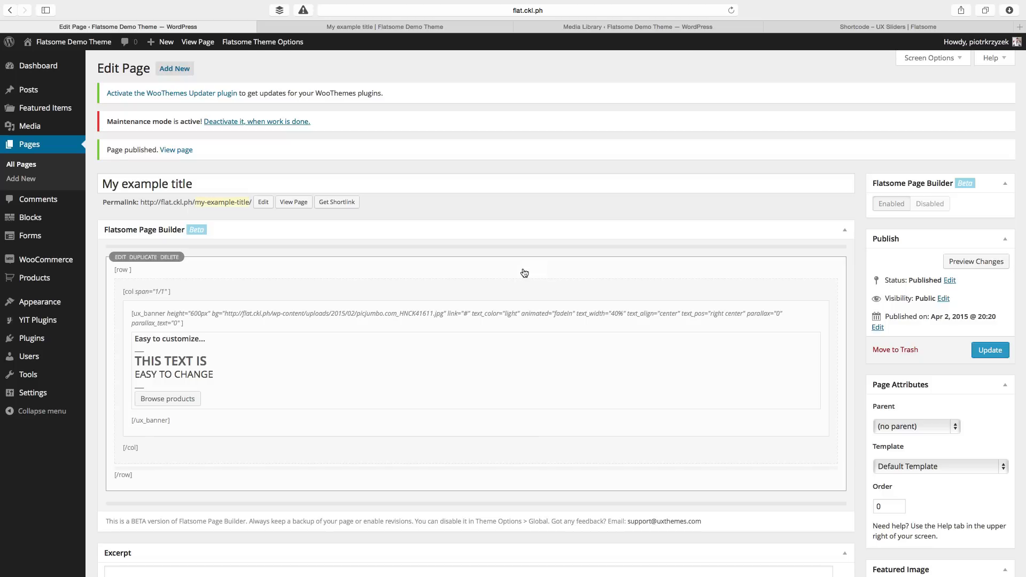
Open the banner's text content for editing and examine the HTML source of its headings and button
left_click(305, 362)
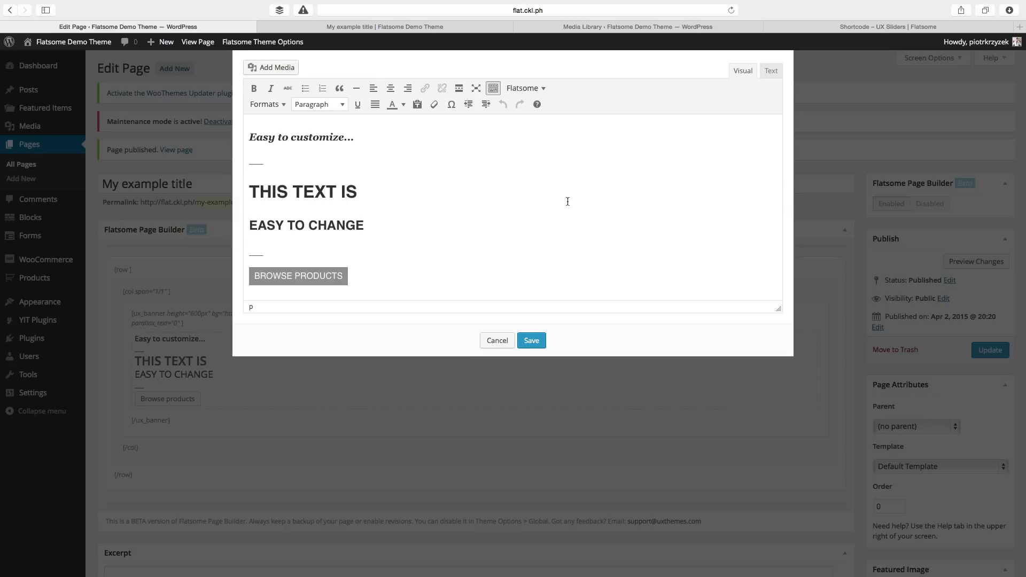
left_click_drag(416, 227, 277, 192)
left_click(278, 191)
left_click(771, 72)
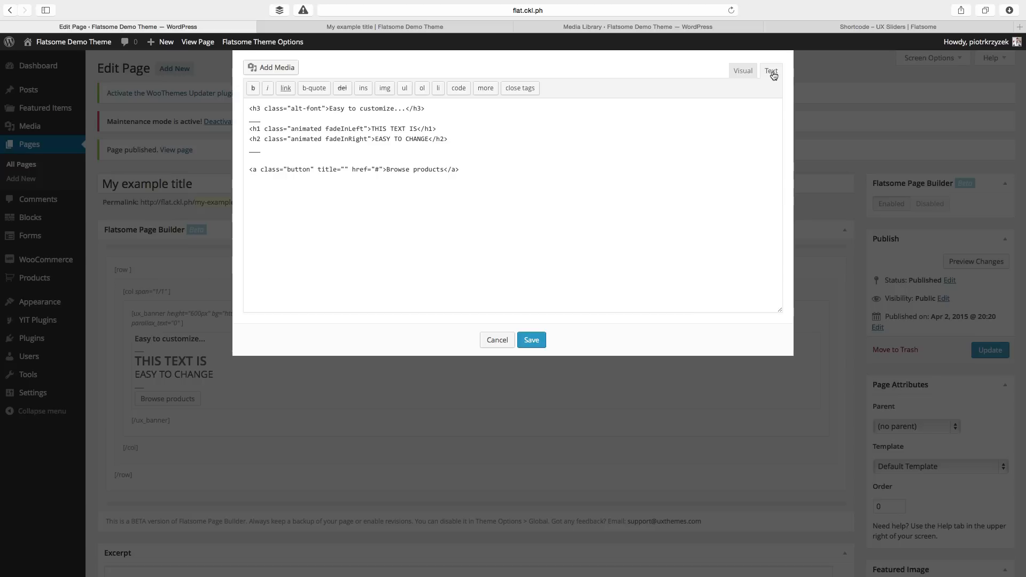
left_click_drag(529, 181, 216, 108)
left_click_drag(340, 138, 339, 129)
left_click(255, 118)
triple_click(437, 111)
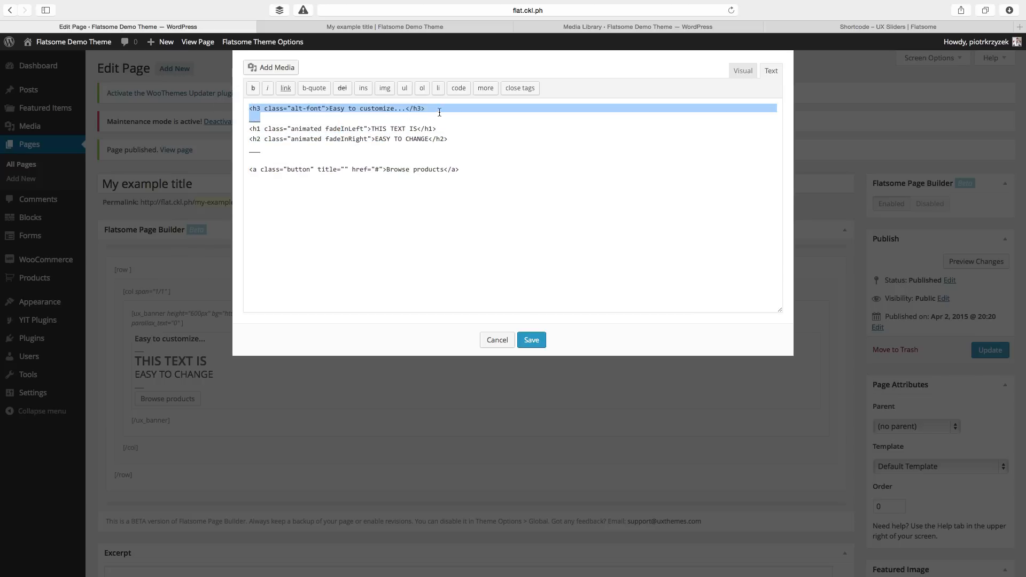
left_click(434, 111)
left_click_drag(437, 126, 349, 137)
left_click_drag(461, 167, 274, 165)
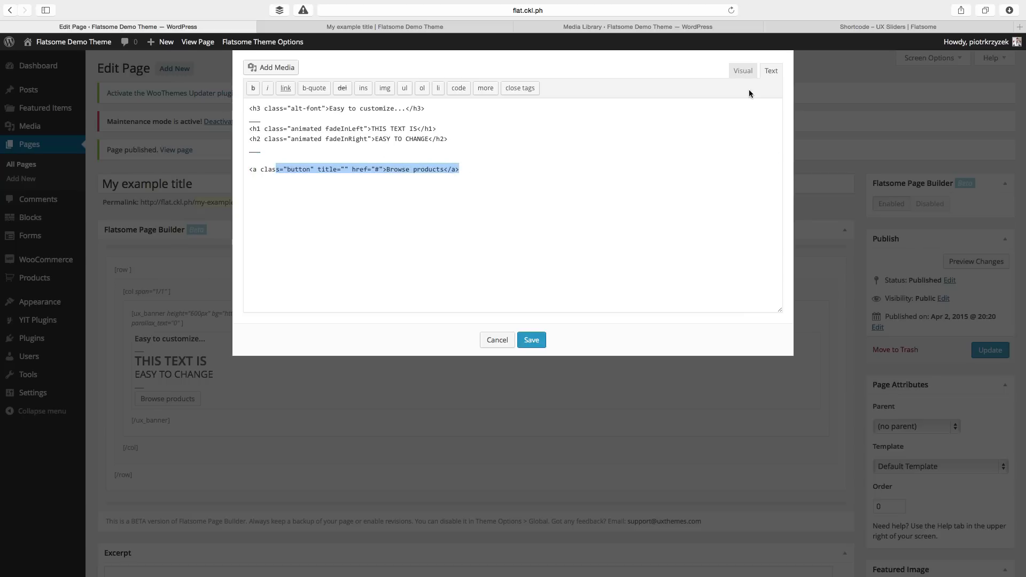
Return to the visual view of the banner content and replace the main heading with "My text here"
left_click(742, 70)
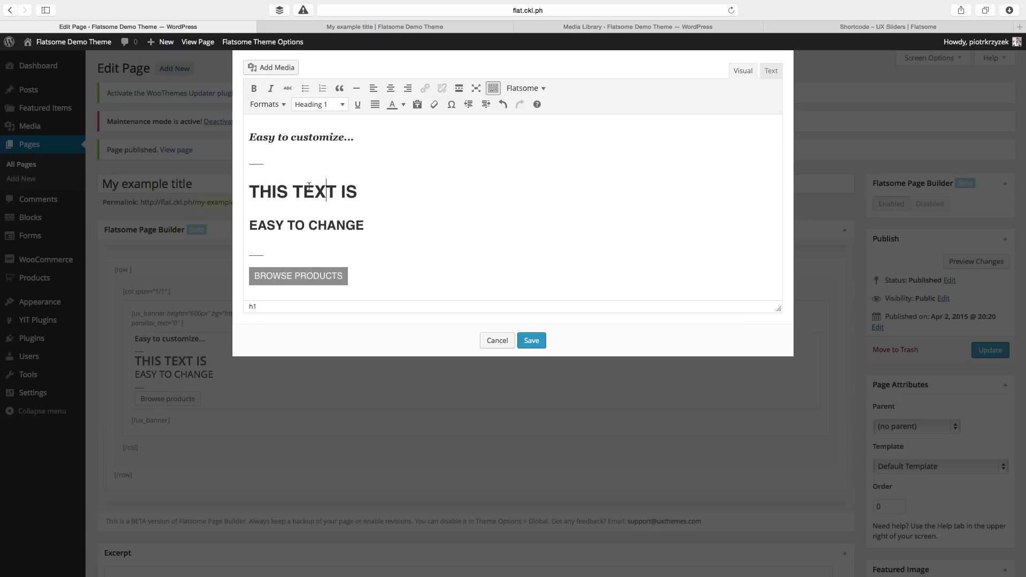
left_click(292, 184, "shift")
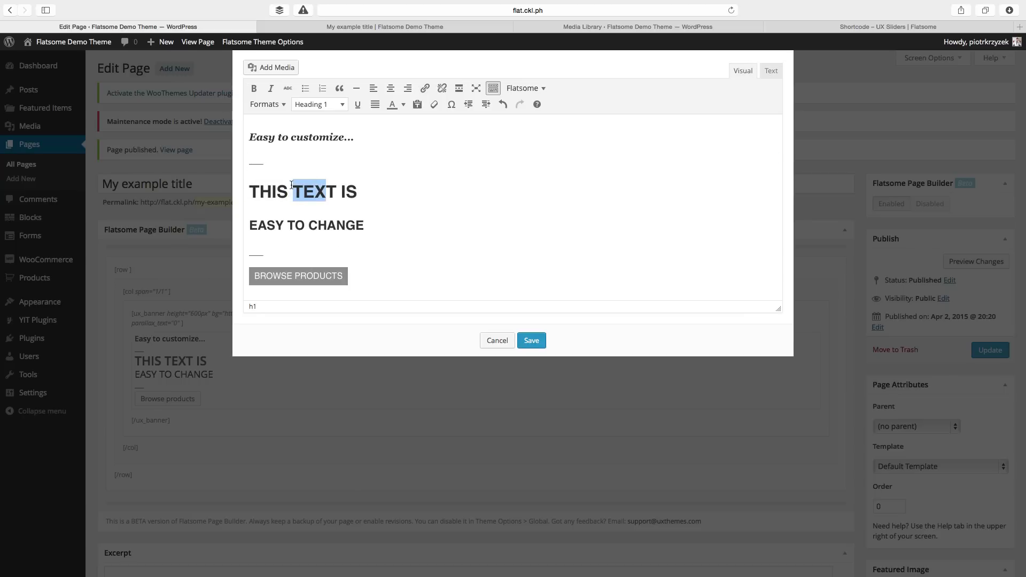
type("My text here")
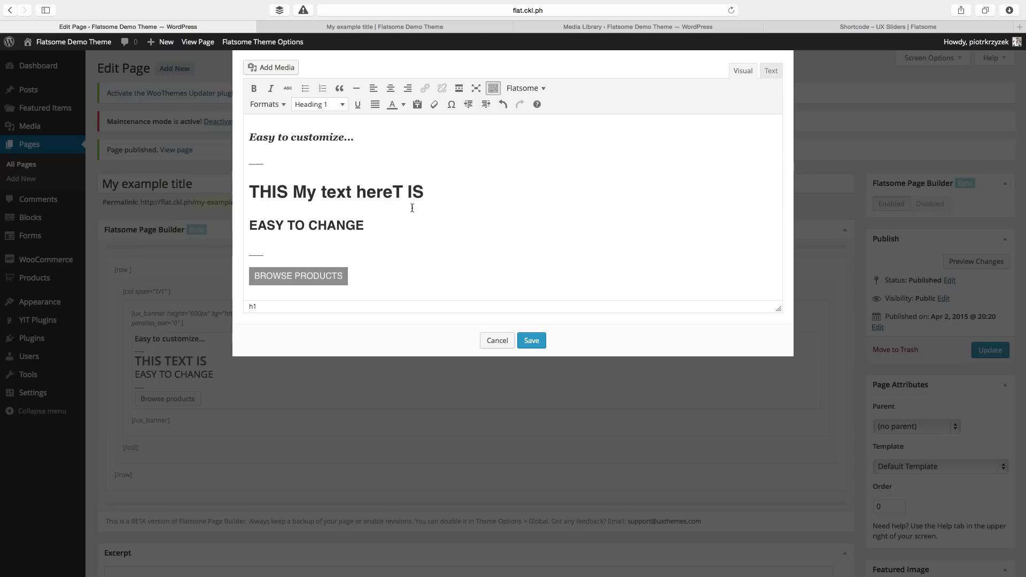
left_click_drag(430, 193, 250, 192)
key("BackSpace")
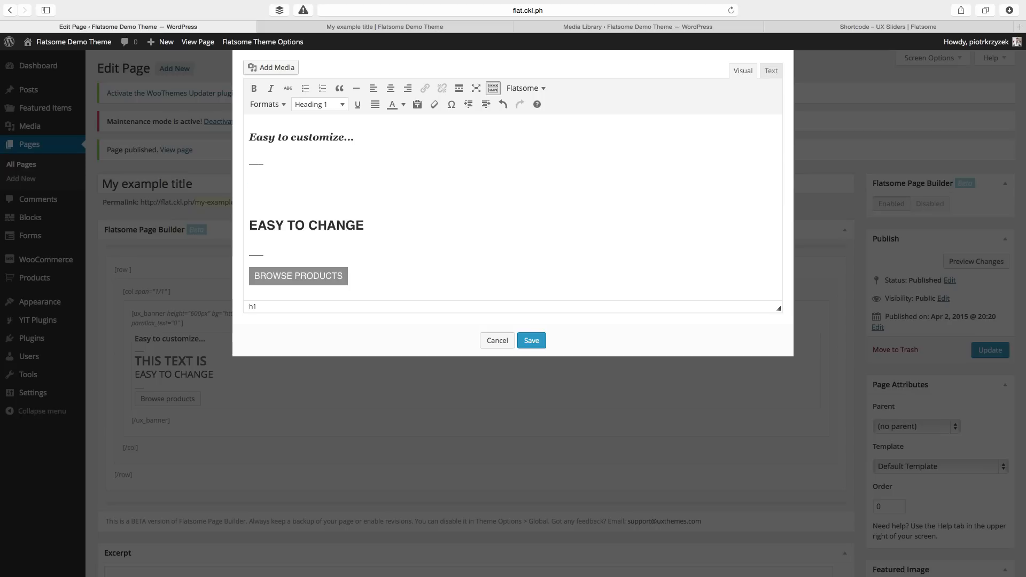
type("My text here")
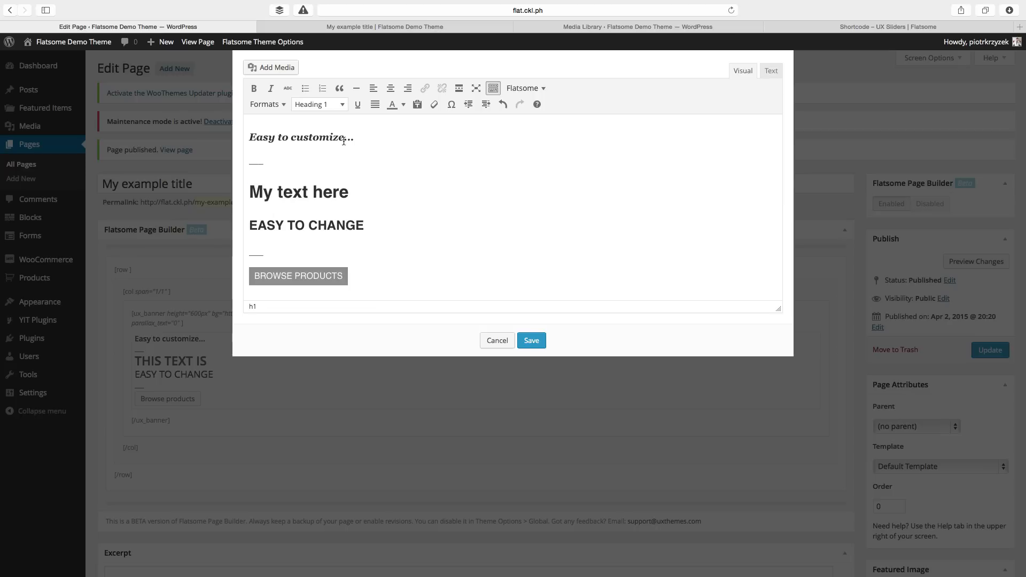
Change the banner's top line to "MY great headline" and the subheading to "It really is!"
left_click_drag(344, 140, 251, 139)
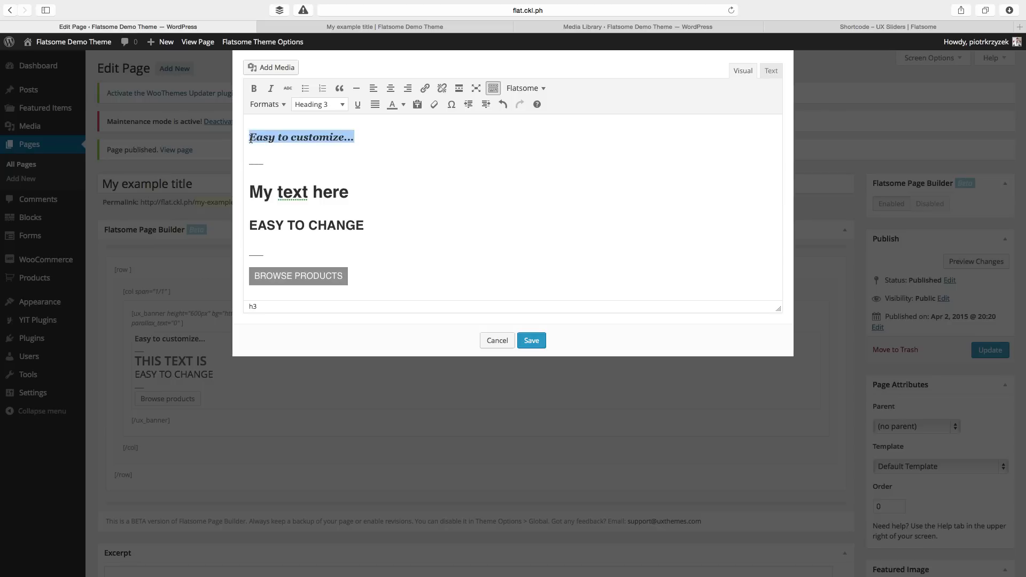
type("MY great ")
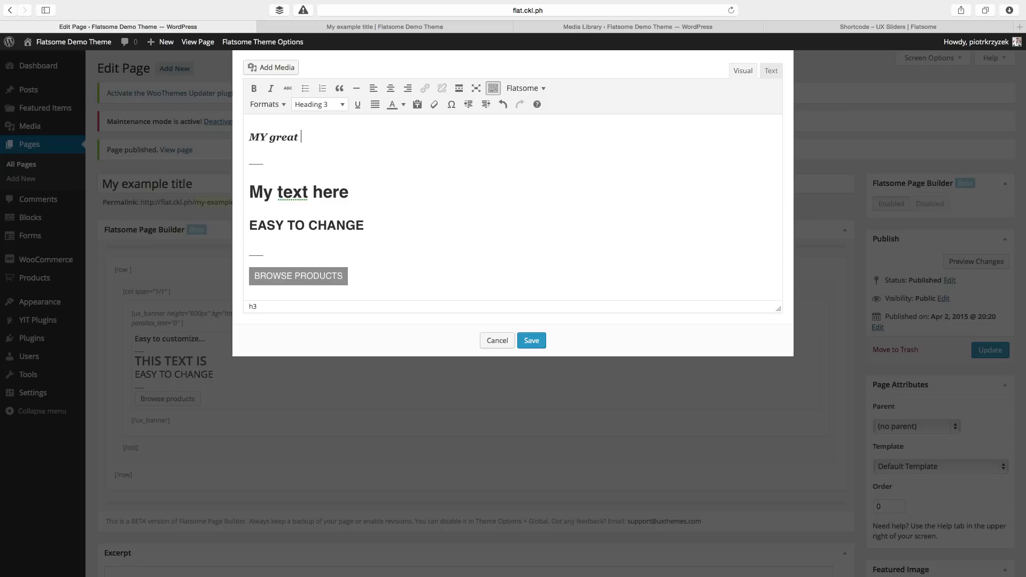
type("headline")
left_click_drag(250, 225, 361, 218)
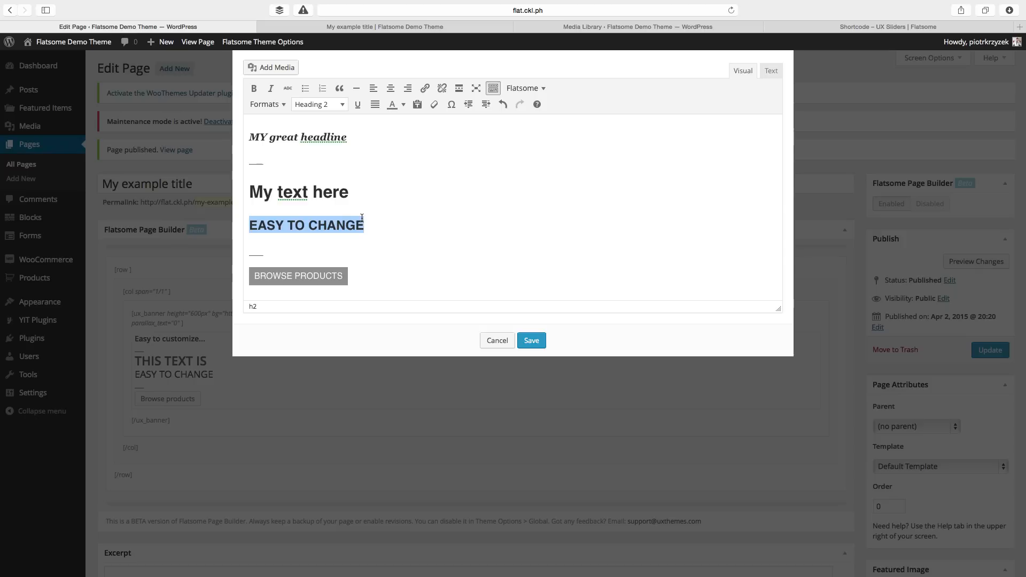
type("It really is!")
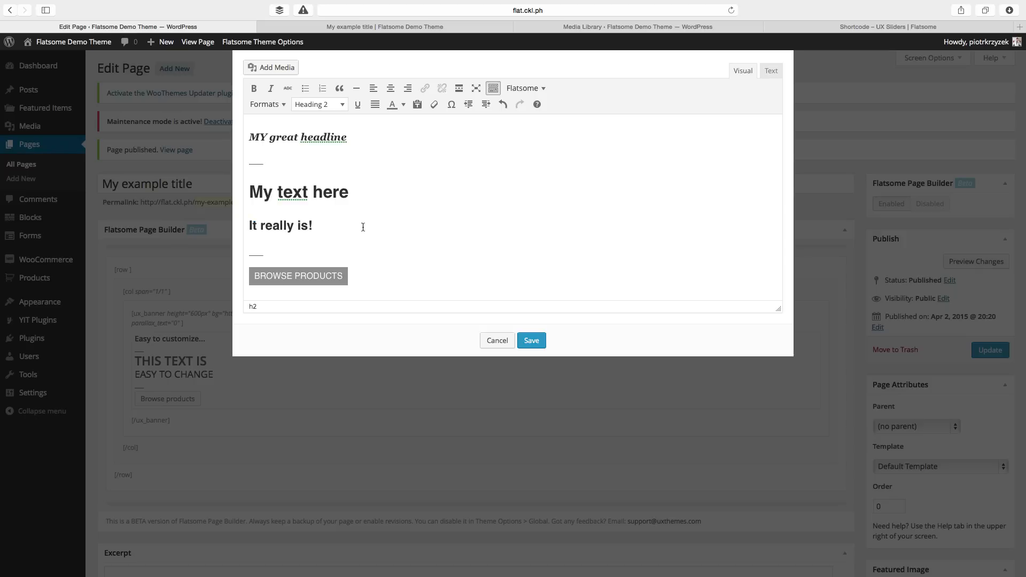
Try to overwrite the Browse products button's text in the visual view, and undo the attempt
left_click_drag(320, 276, 341, 275)
left_click(256, 275)
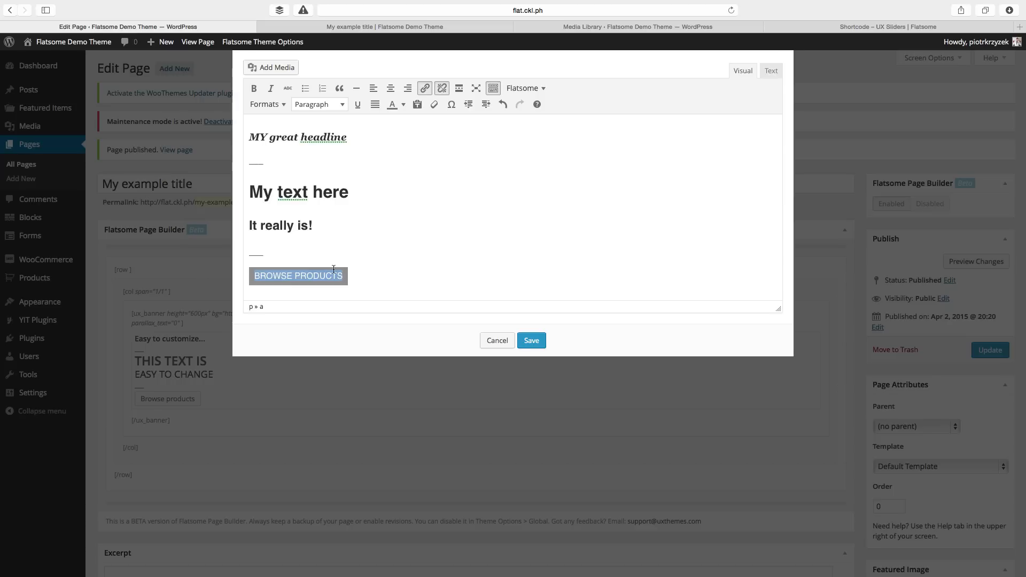
left_click(347, 271)
type("asdasd")
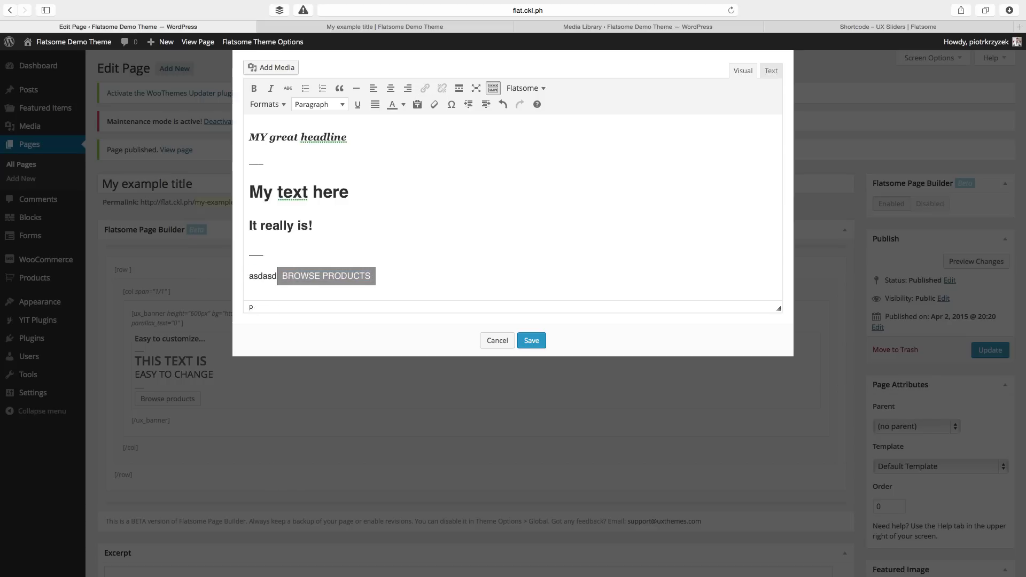
key("BackSpace")
key("BackSpace")
key("BackSpace")
key("BackSpace")
key("BackSpace")
key("BackSpace")
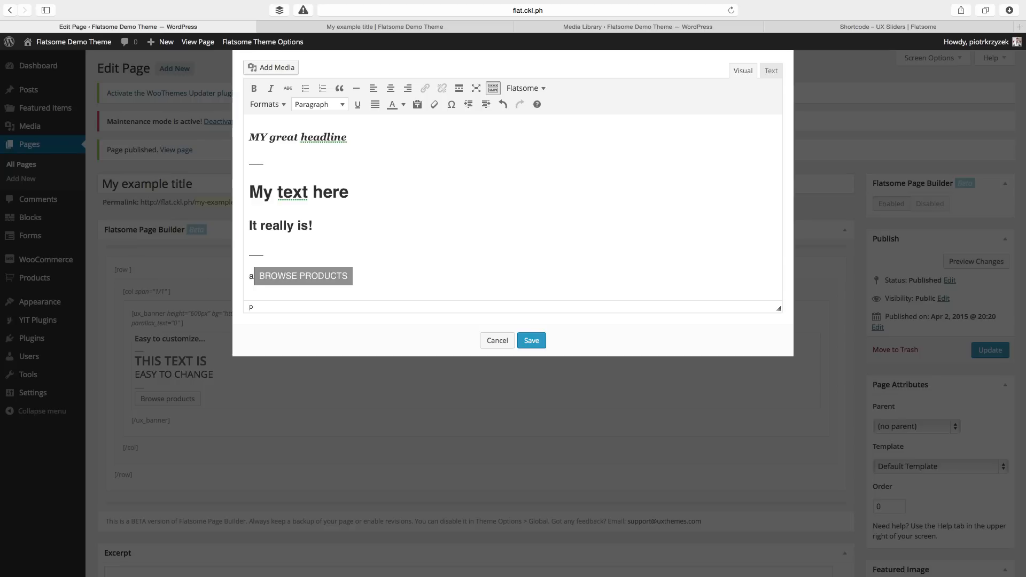
left_click_drag(255, 275, 343, 273)
type("The")
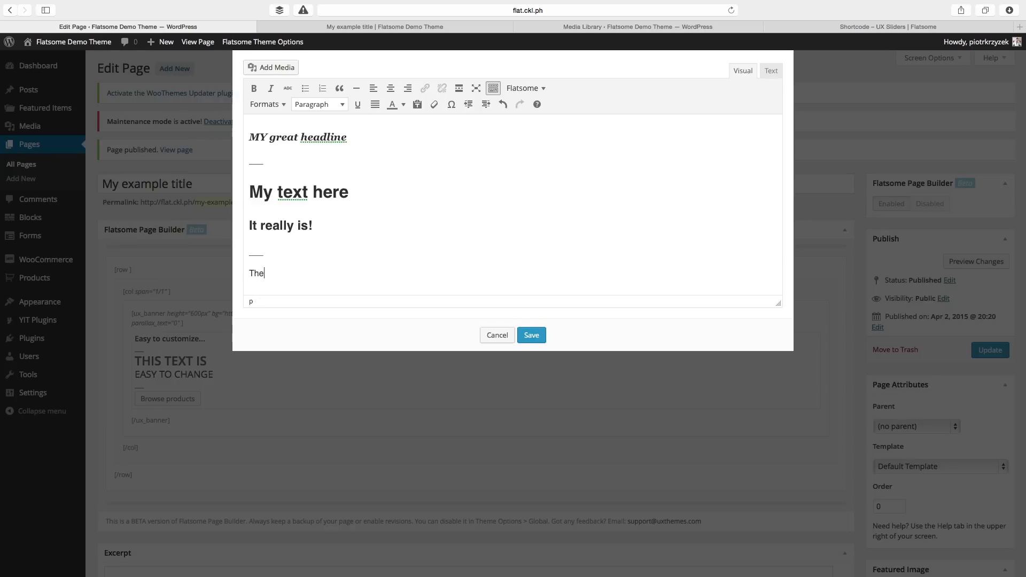
key("super+z")
key("super+z")
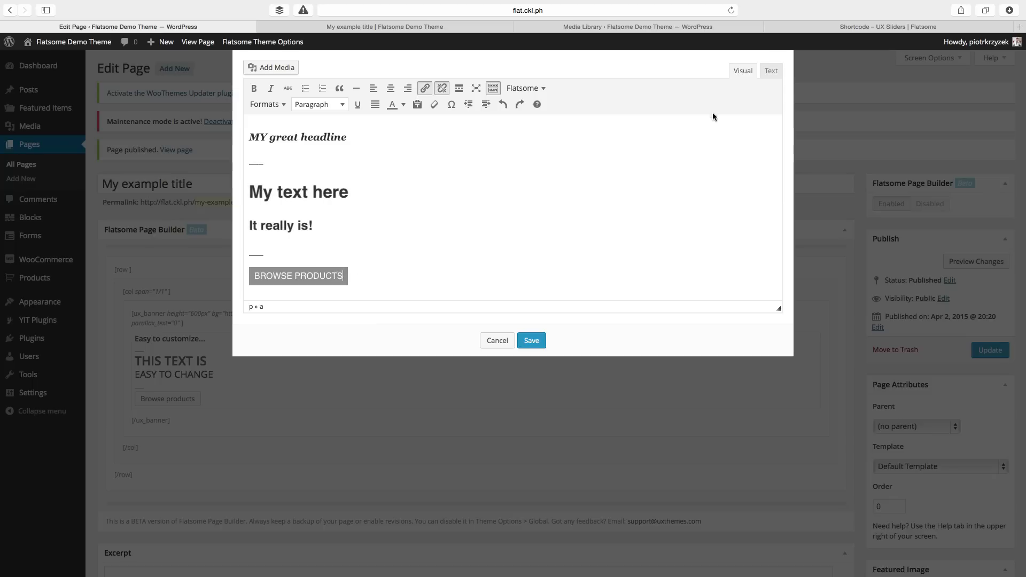
Change the button's label to "Button text here" in the banner content's HTML source
left_click(770, 71)
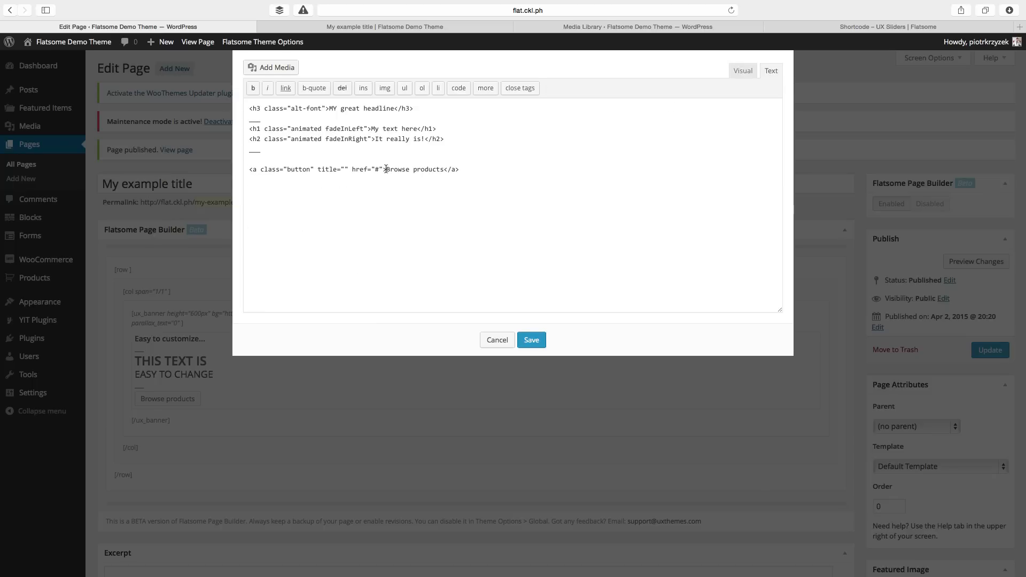
left_click_drag(386, 170, 435, 167)
type("Button text ehre")
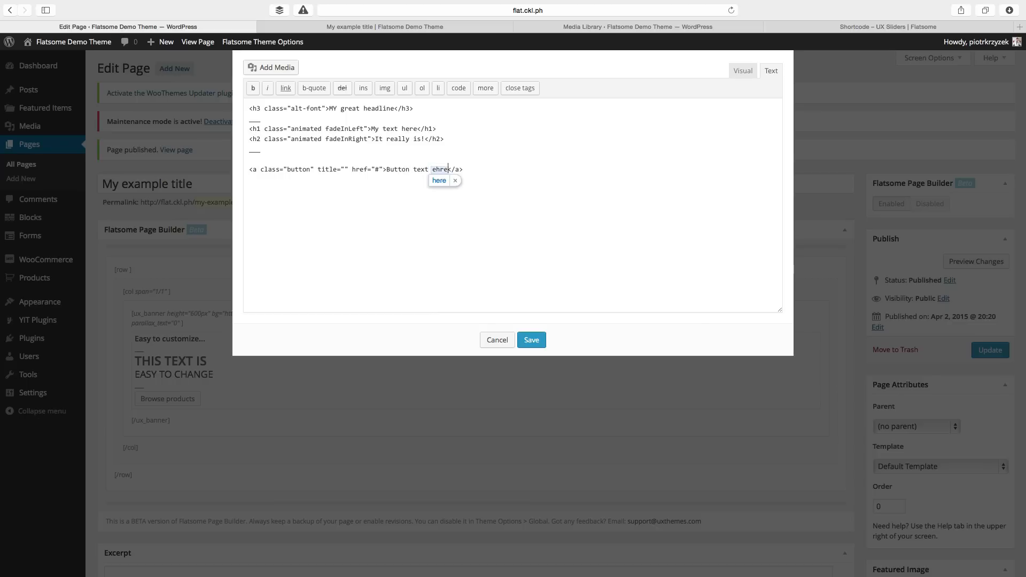
left_click(446, 183)
Keep # as the button's link URL in the visual view and save the banner content
left_click(742, 71)
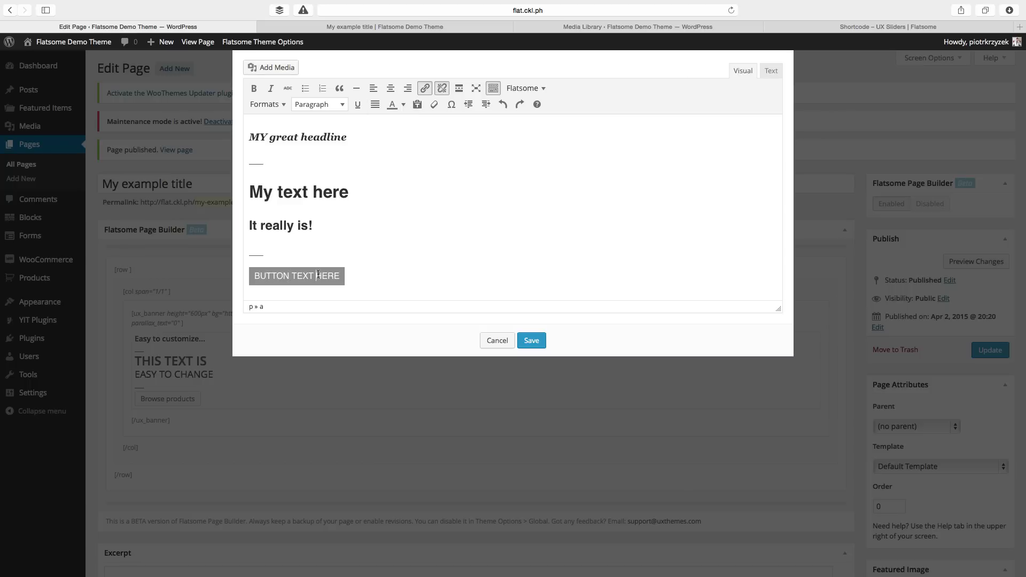
left_click(425, 88)
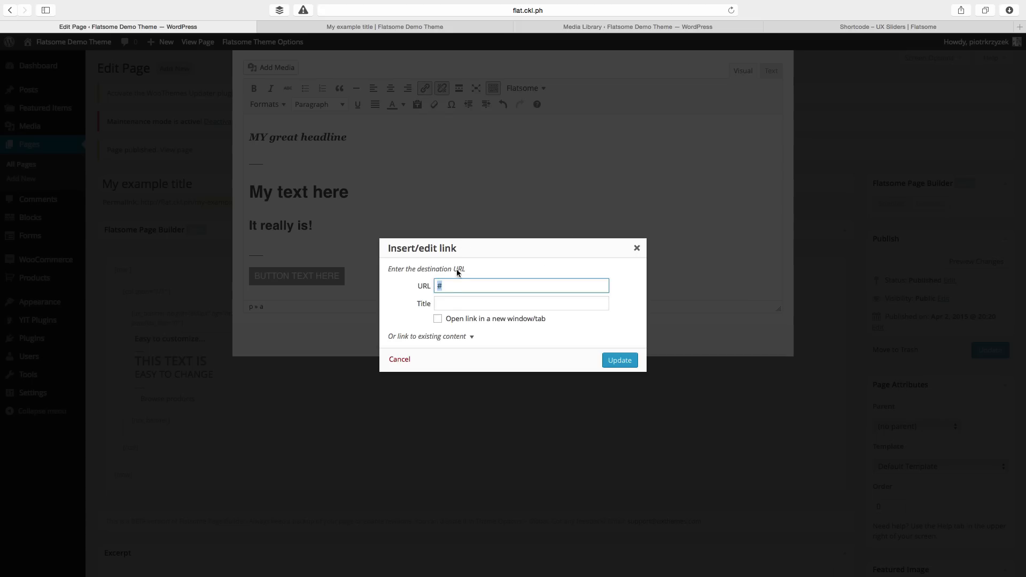
left_click(619, 360)
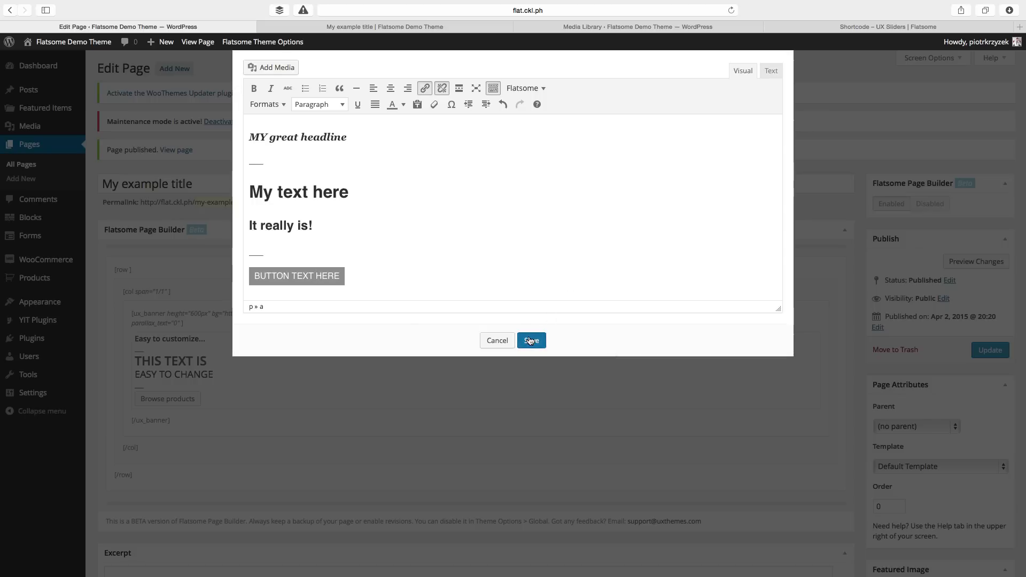
left_click(530, 340)
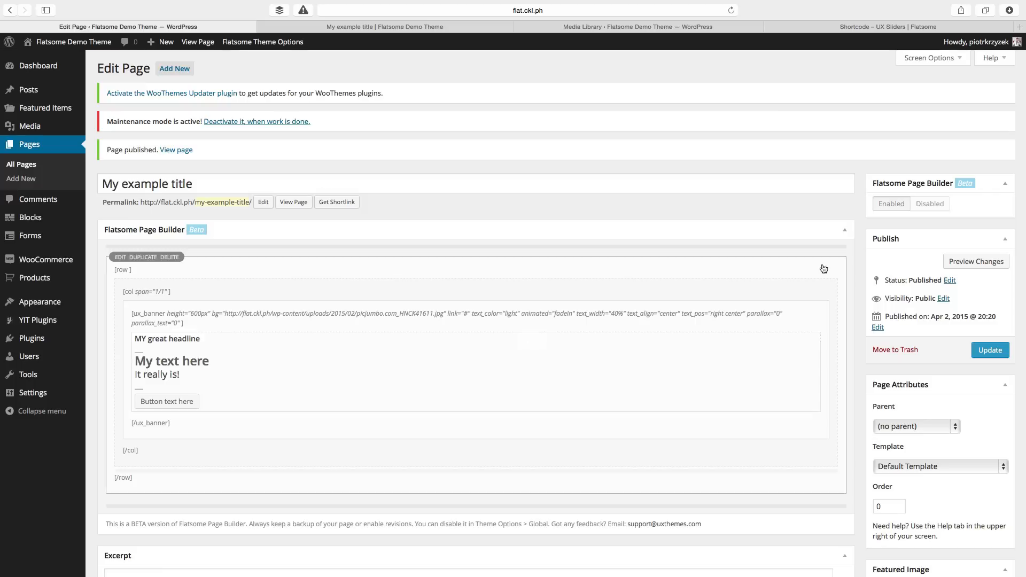
Preview the page changes and view the banner with its new text and button
left_click(954, 263)
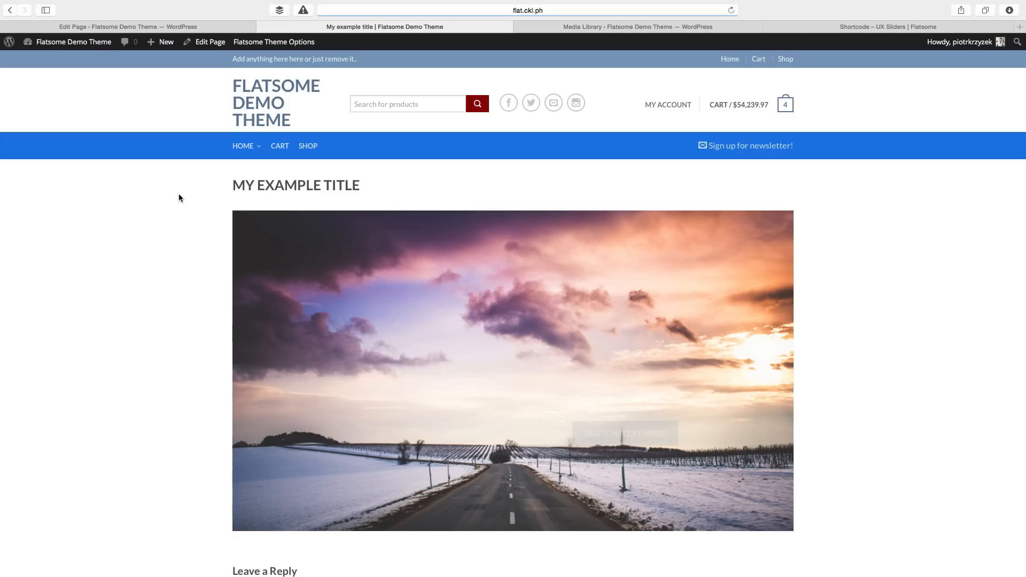
scroll(141, 269, "down", 1)
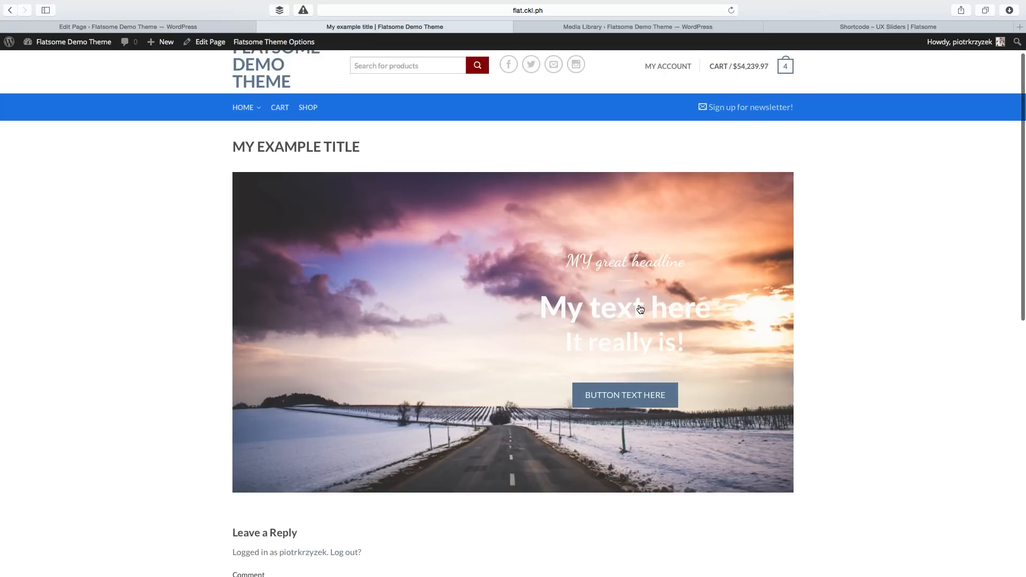
Look over the banner's headline, text and button on the previewed My example title page
scroll(638, 308, "up", 1)
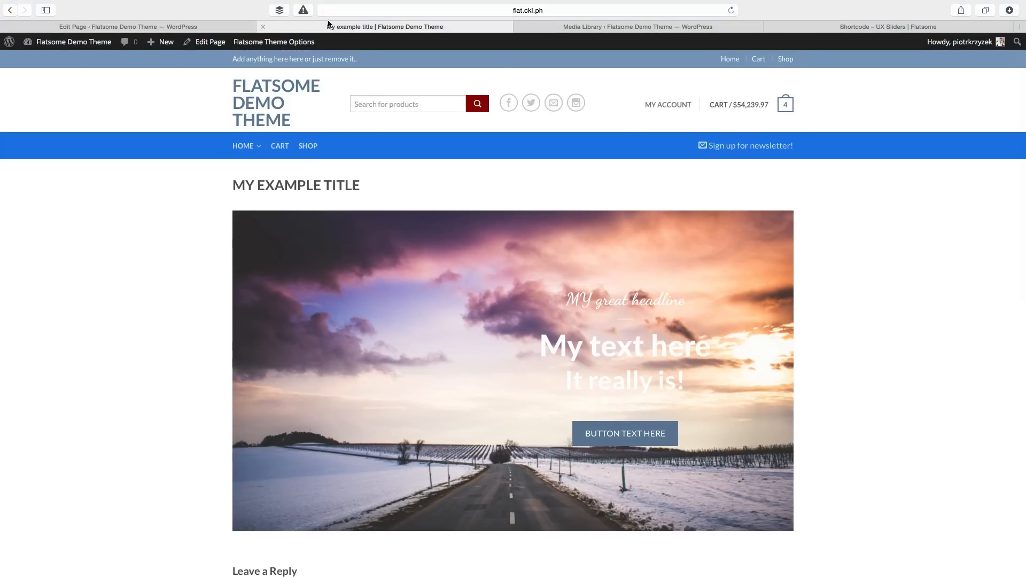
scroll(587, 320, "down", 1)
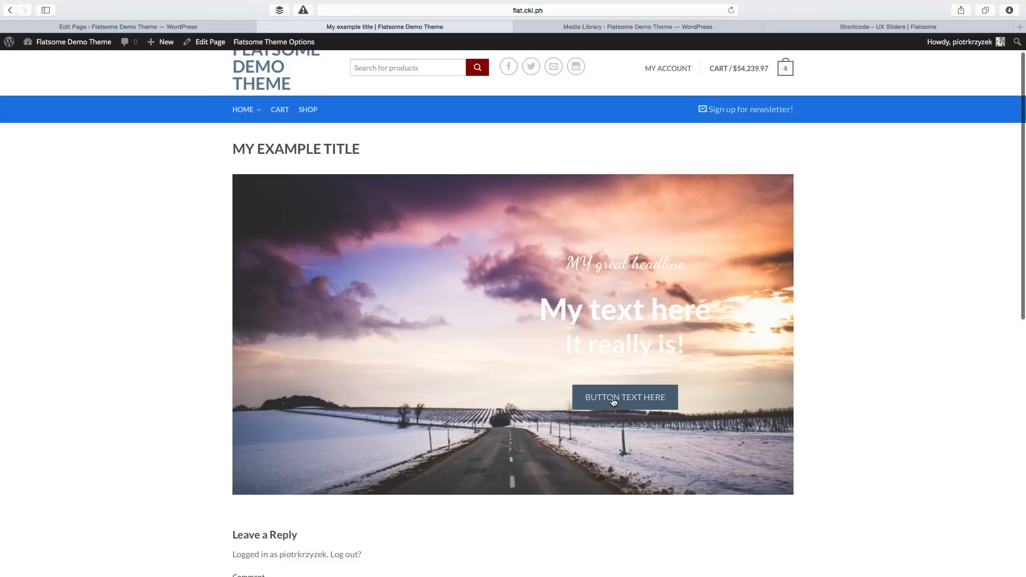
scroll(614, 395, "up", 1)
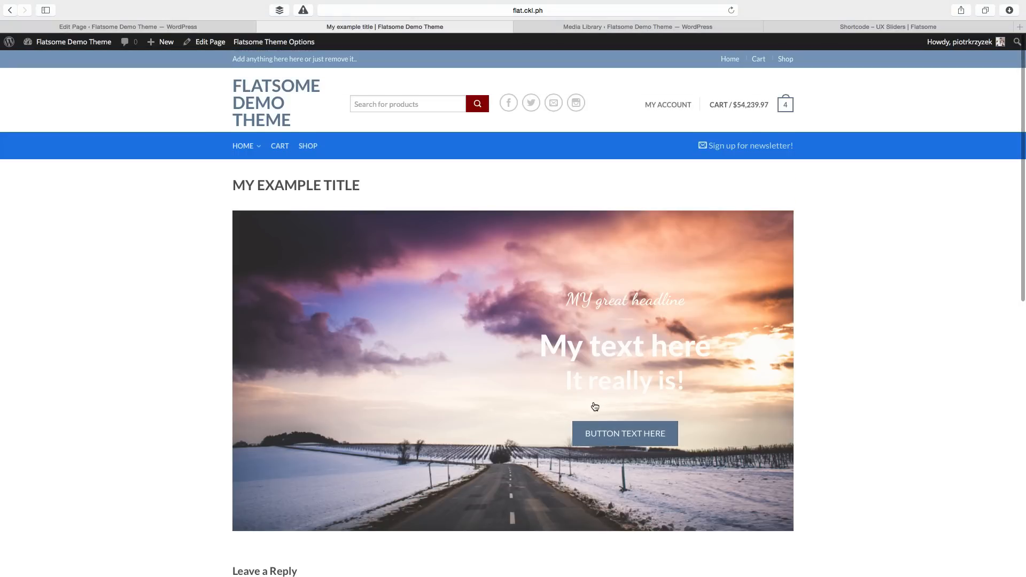
scroll(582, 374, "down", 5)
scroll(604, 342, "up", 1)
scroll(607, 336, "up", 3)
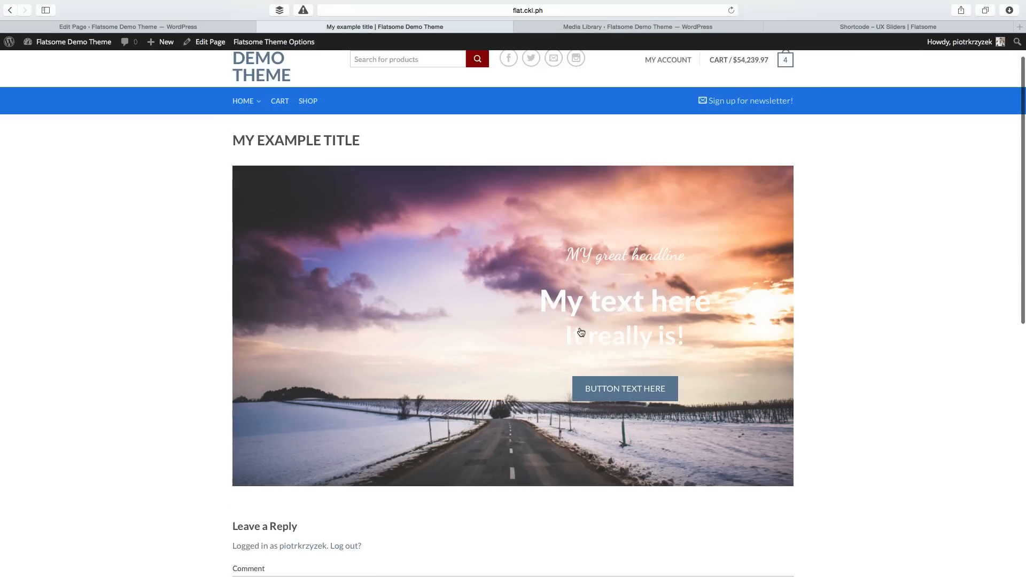
Return to the page editor and add the preset "Come on in and say hi" banner below the existing banner in the column
left_click(159, 26)
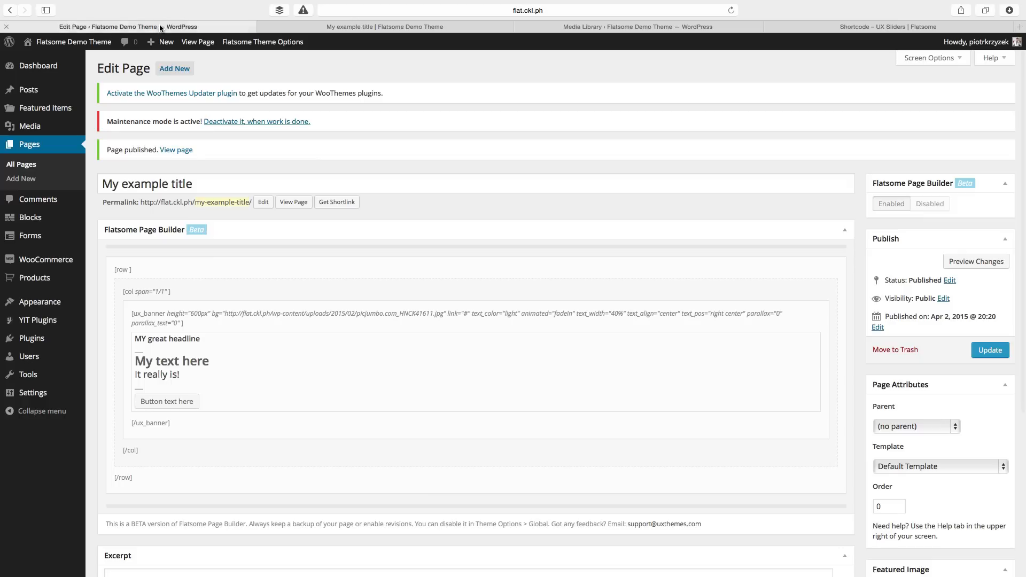
left_click(205, 446)
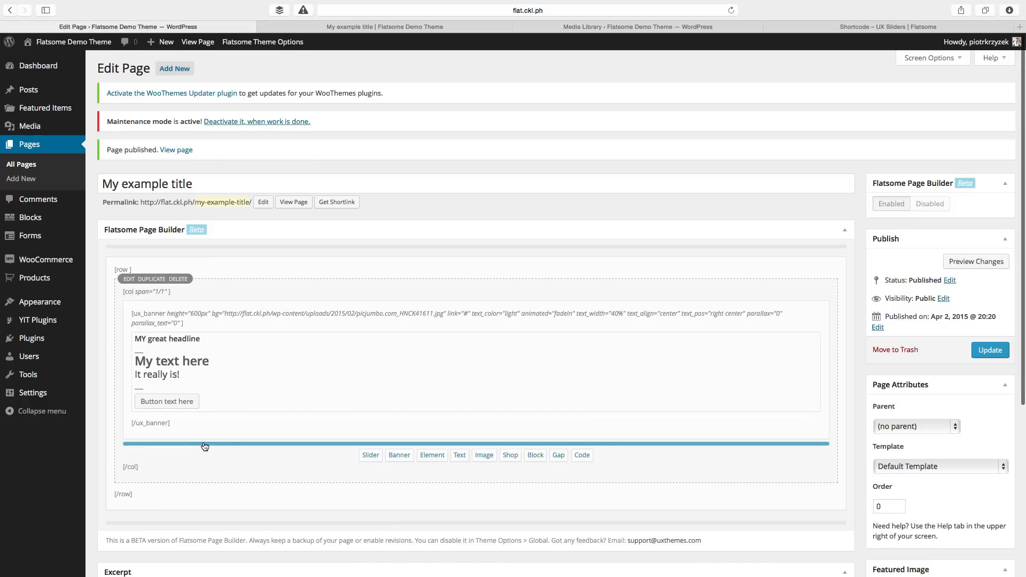
left_click(399, 456)
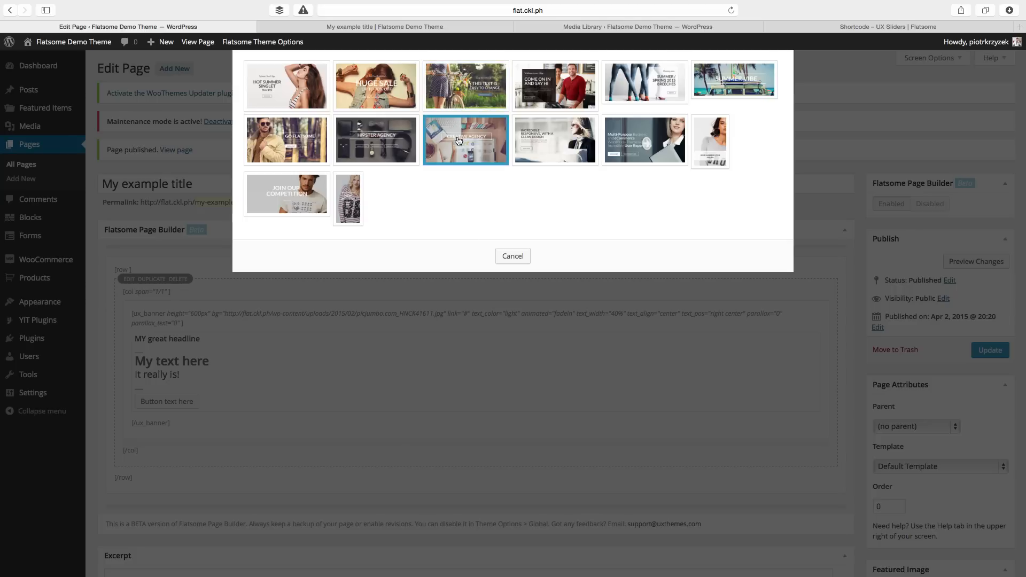
left_click(540, 88)
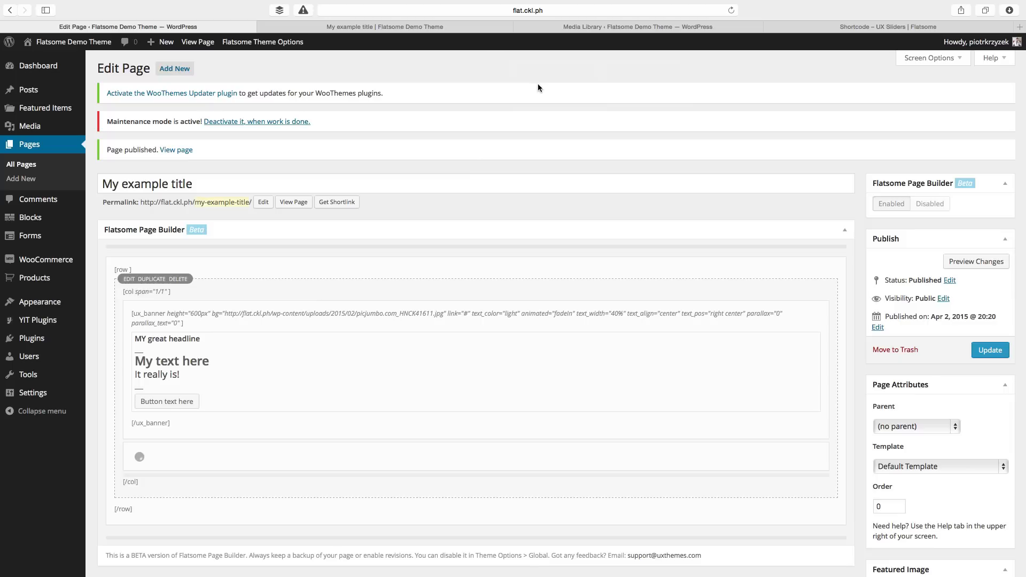
Review the new banner's layout settings for text box width, alignment, position and background colour, keeping them unchanged
left_click(138, 443)
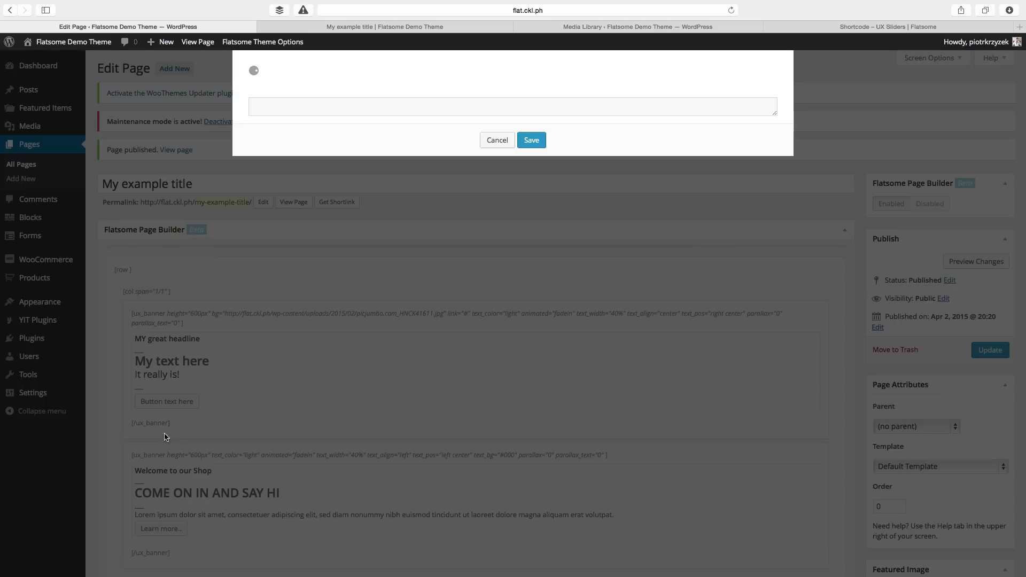
left_click(361, 74)
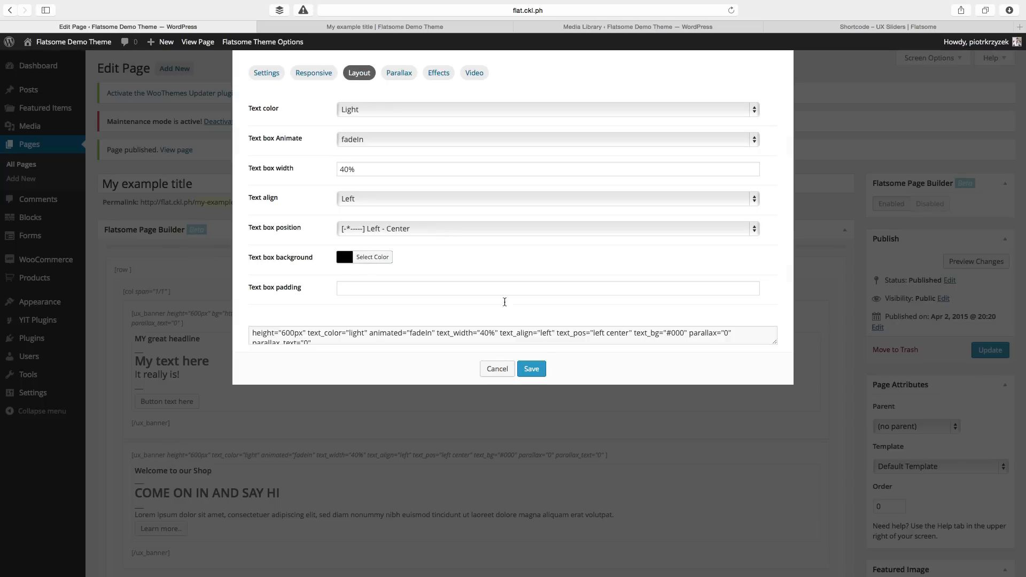
left_click(531, 368)
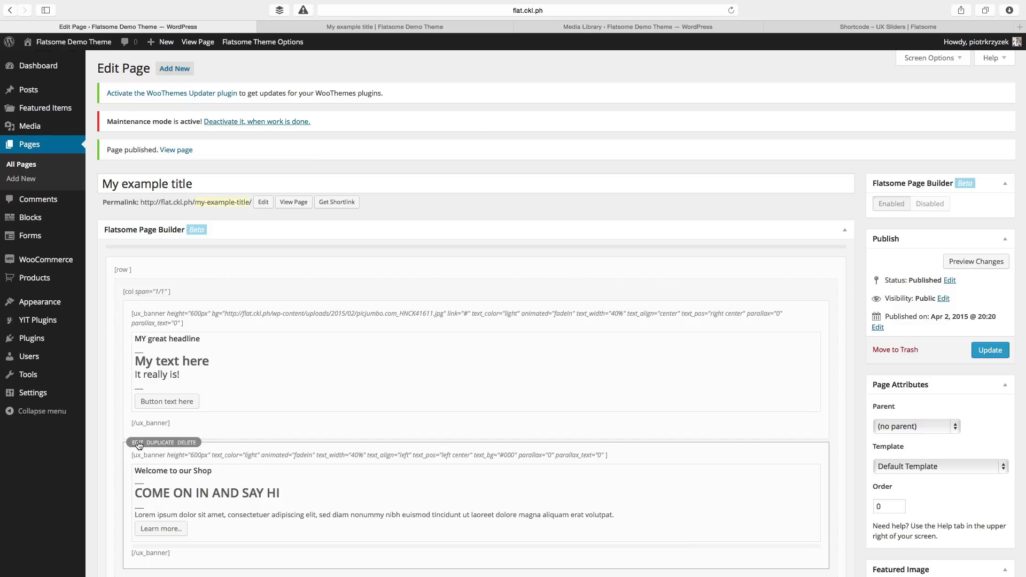
Set the new banner's background to the copied image URL ending in HNCK41611.jpg and save its settings
left_click(137, 443)
left_click(387, 149)
key("super+v")
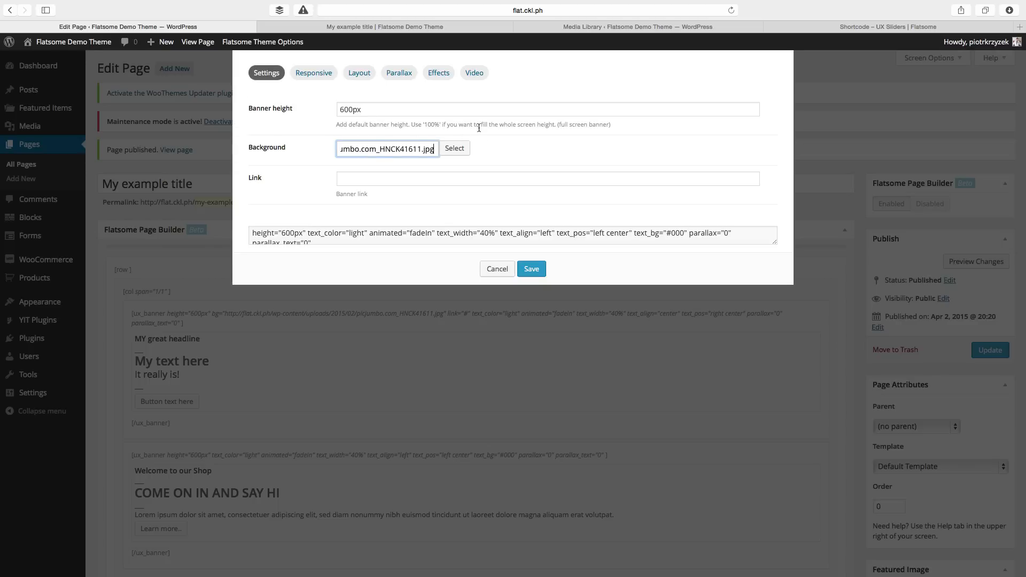
left_click(506, 215)
left_click(531, 269)
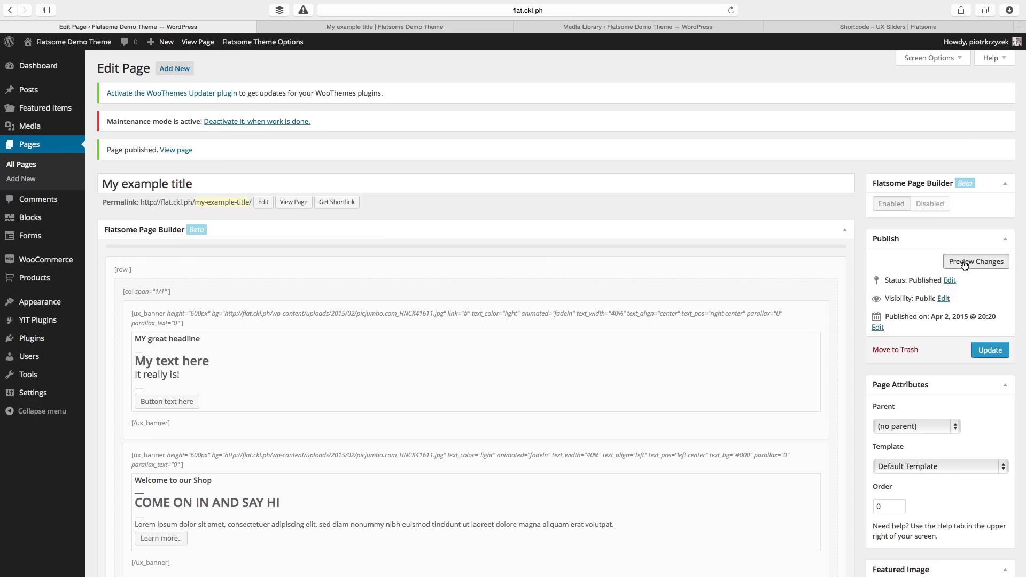
Preview the page changes and compare the new shop banner with the one above it
left_click(391, 26)
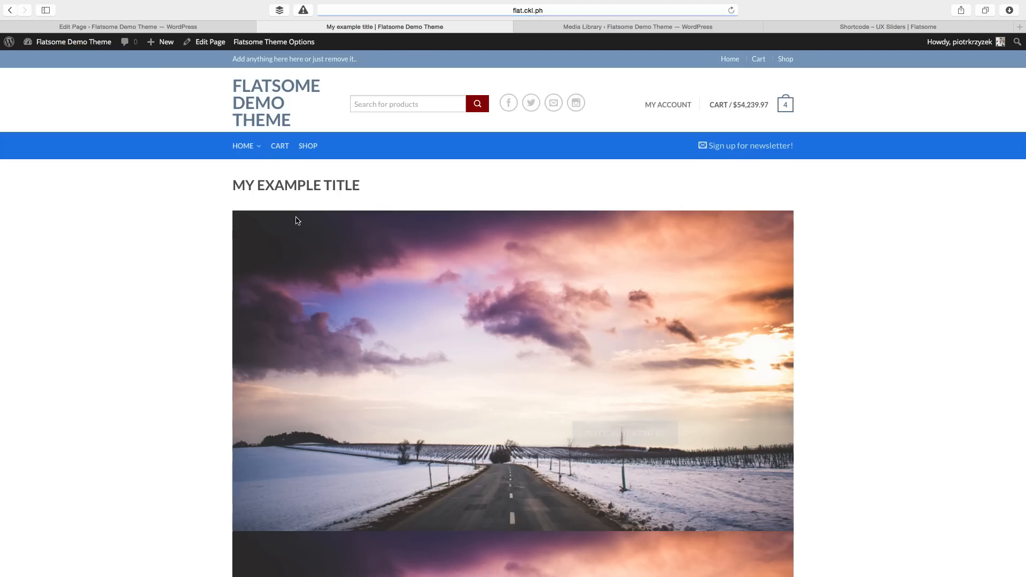
scroll(203, 231, "down", 10)
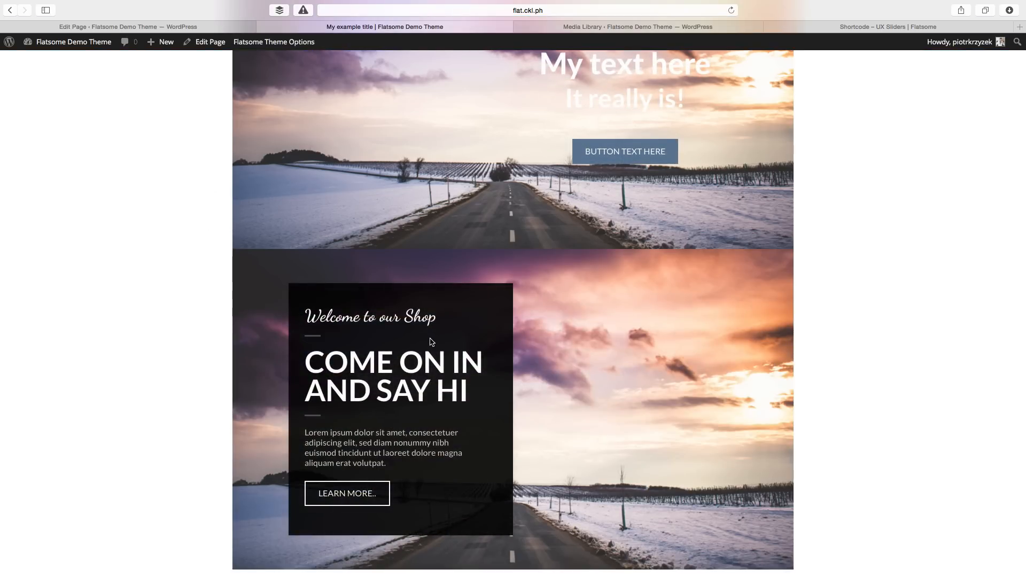
scroll(431, 342, "up", 1)
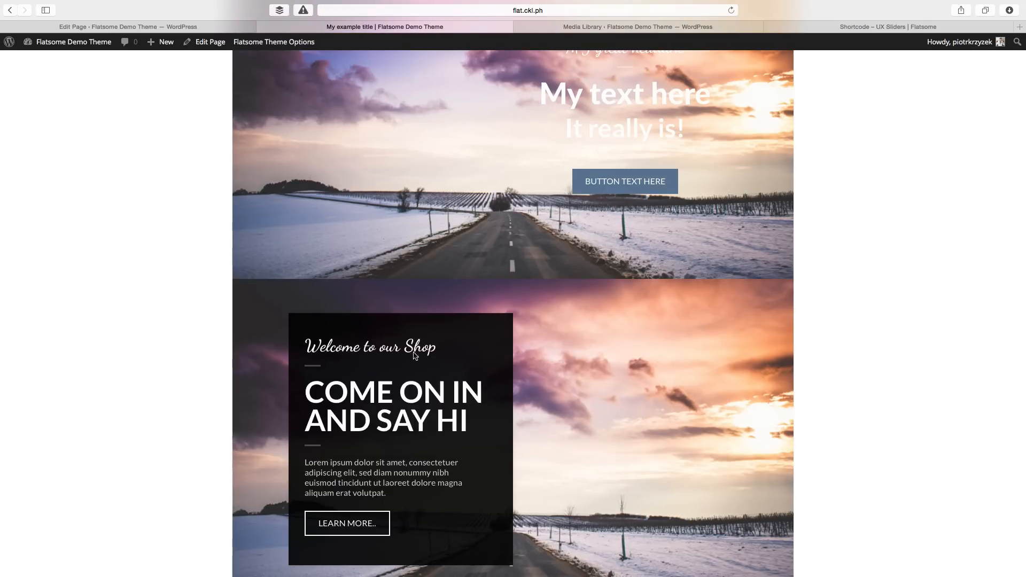
scroll(633, 131, "up", 5)
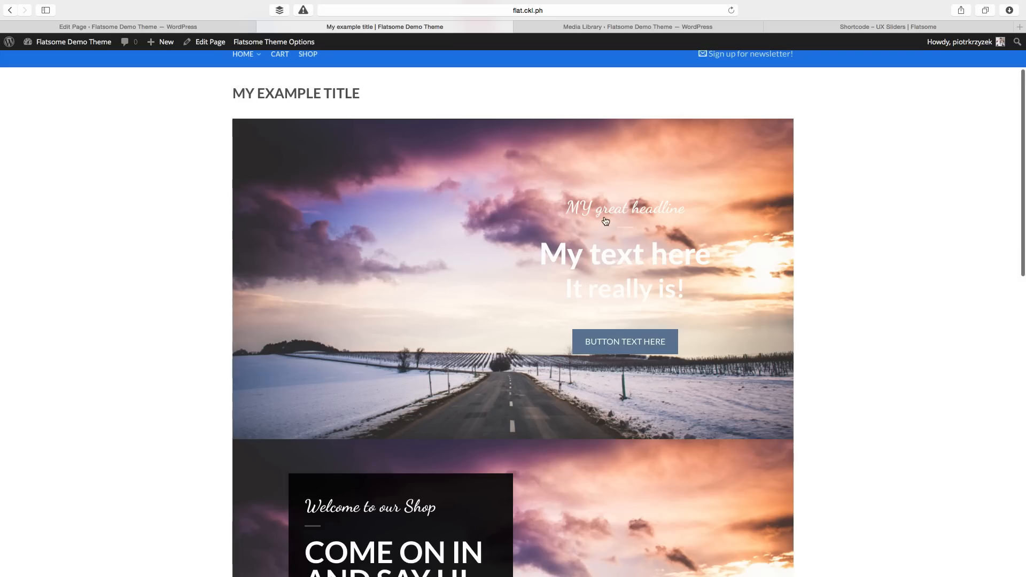
Open the first banner's text content in the page editor and colour "MY great headline" olive (#808000)
left_click(205, 31)
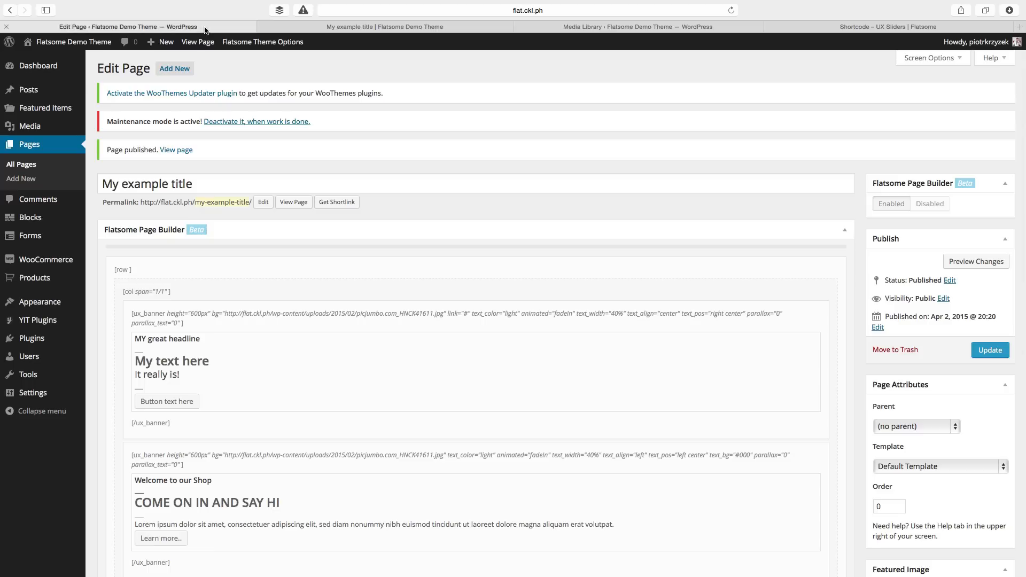
left_click(280, 342)
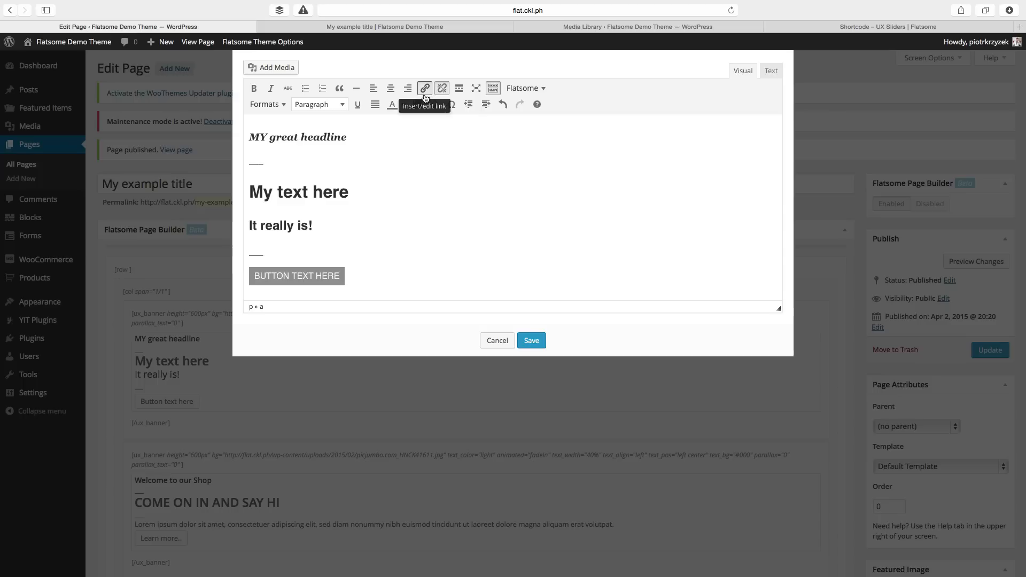
left_click_drag(342, 138, 247, 137)
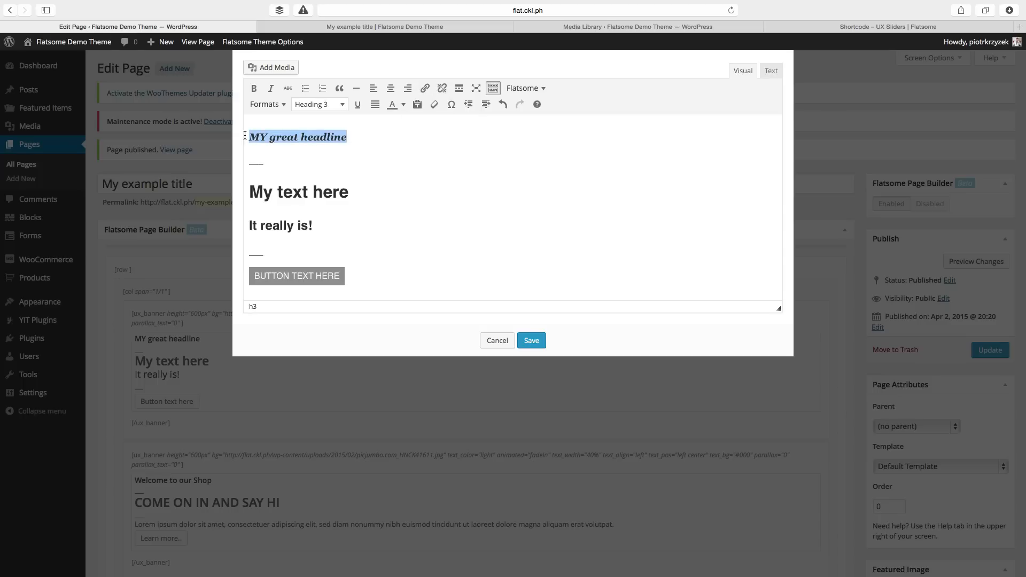
left_click(404, 104)
left_click(413, 151)
left_click(440, 195)
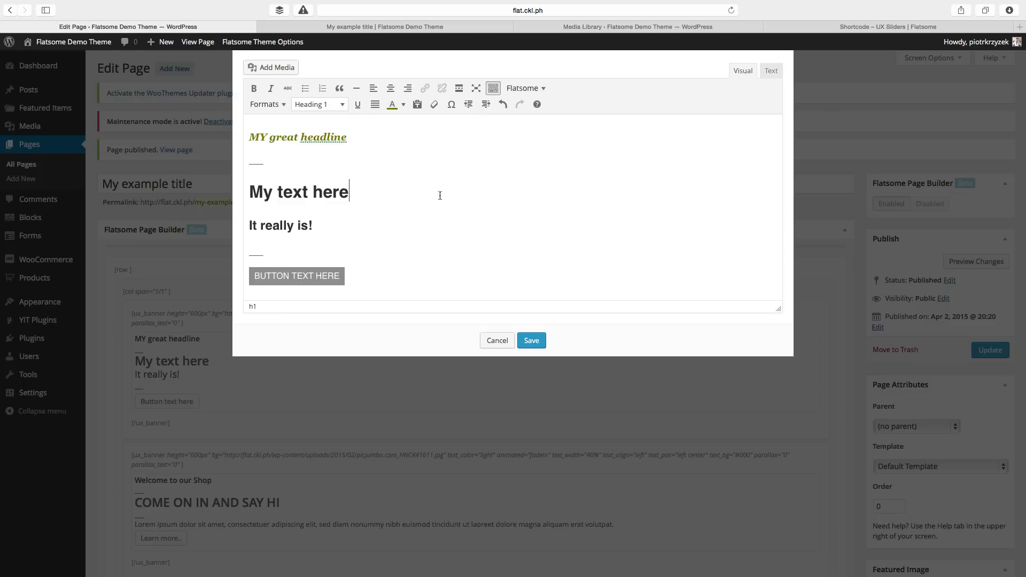
Colour the "My text here" heading green (#00a859)
triple_click(363, 199)
left_click(404, 104)
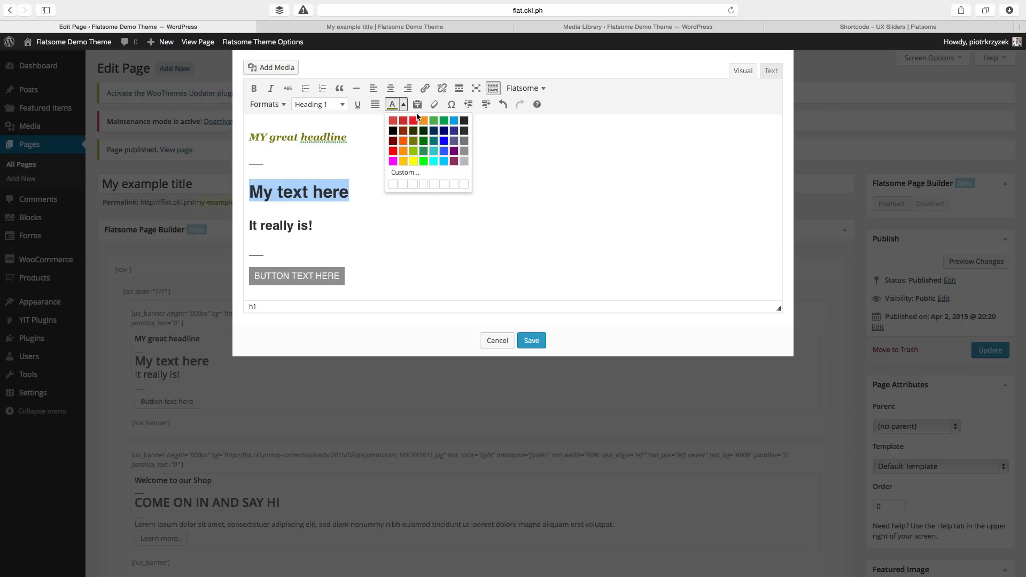
left_click(443, 121)
Underline the "It really is!" heading and look through the available text formats without applying one
left_click_drag(323, 223, 244, 224)
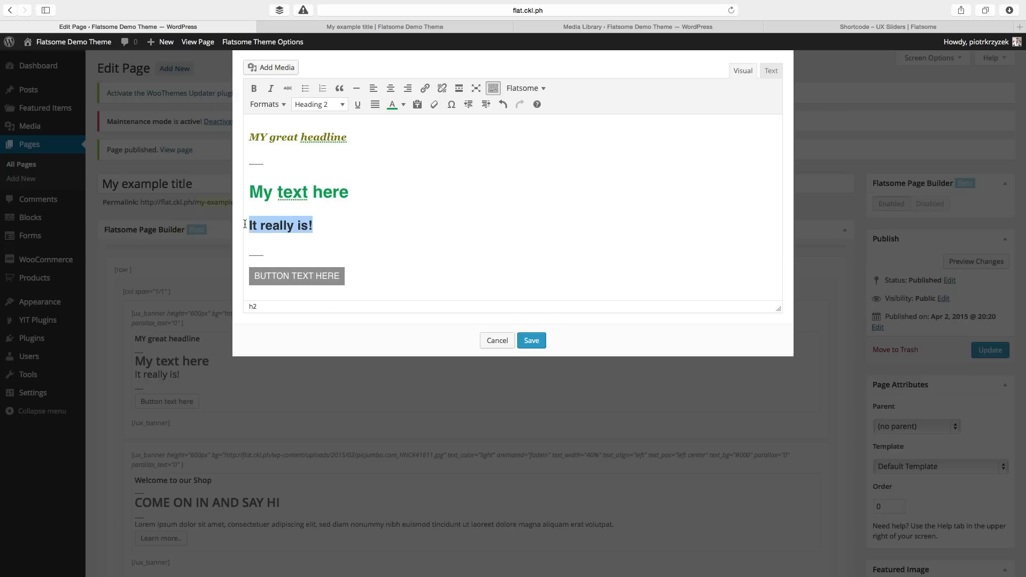
left_click(358, 104)
left_click(270, 104)
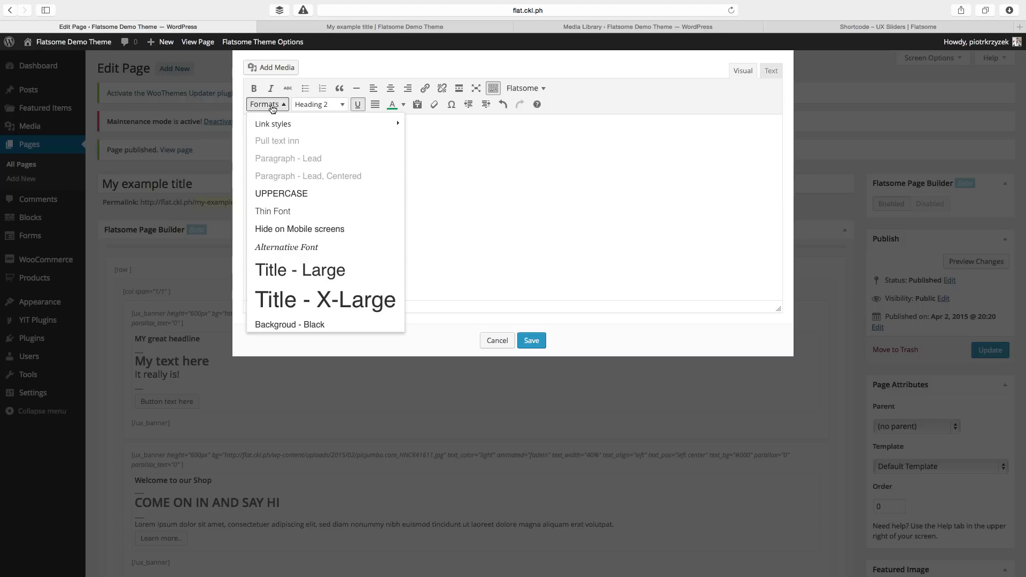
left_click(464, 176)
Turn the "It really is!" heading into a link with # as its URL
left_click_drag(313, 225, 248, 227)
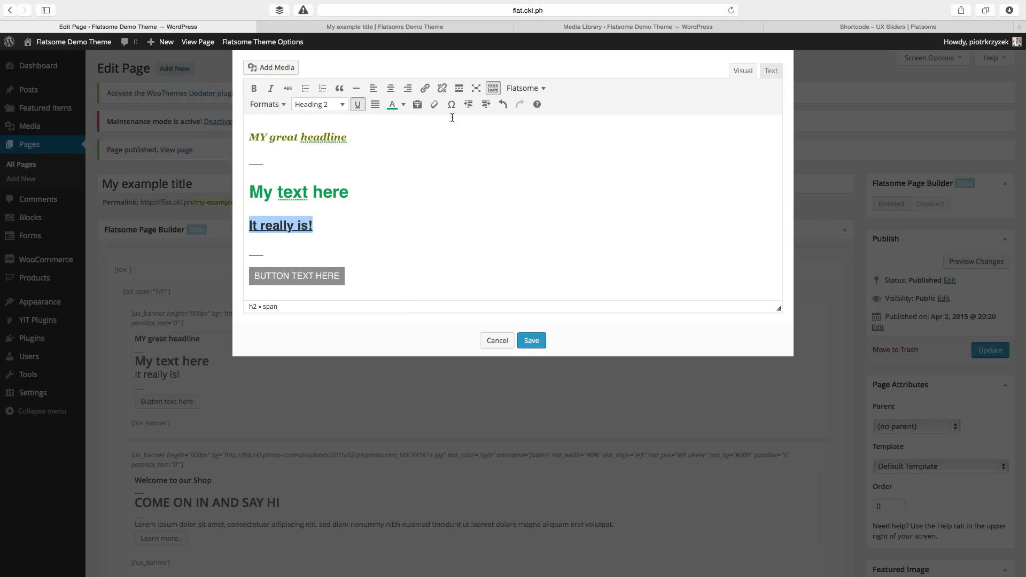
left_click(425, 88)
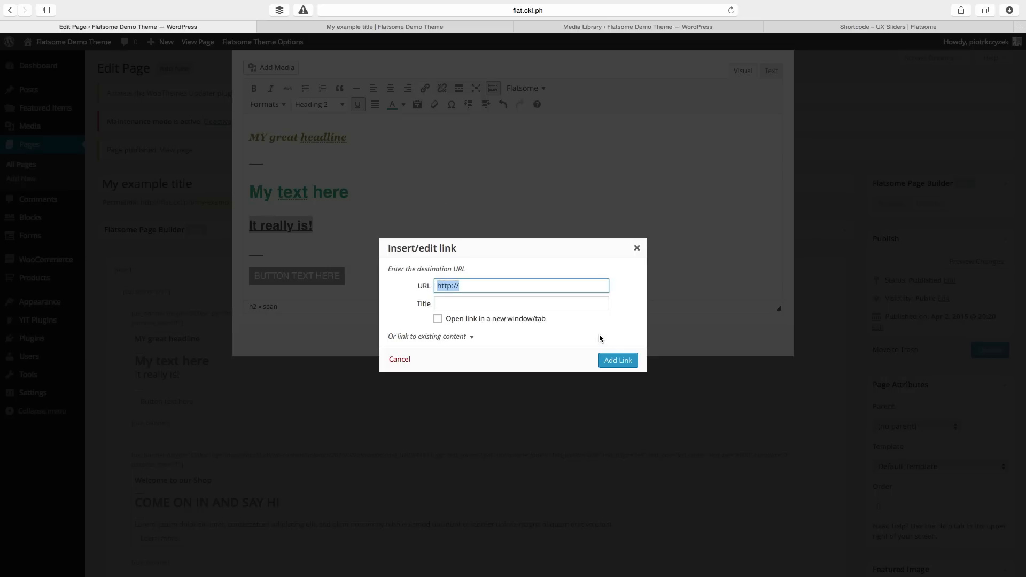
type("#")
left_click(621, 365)
left_click(506, 255)
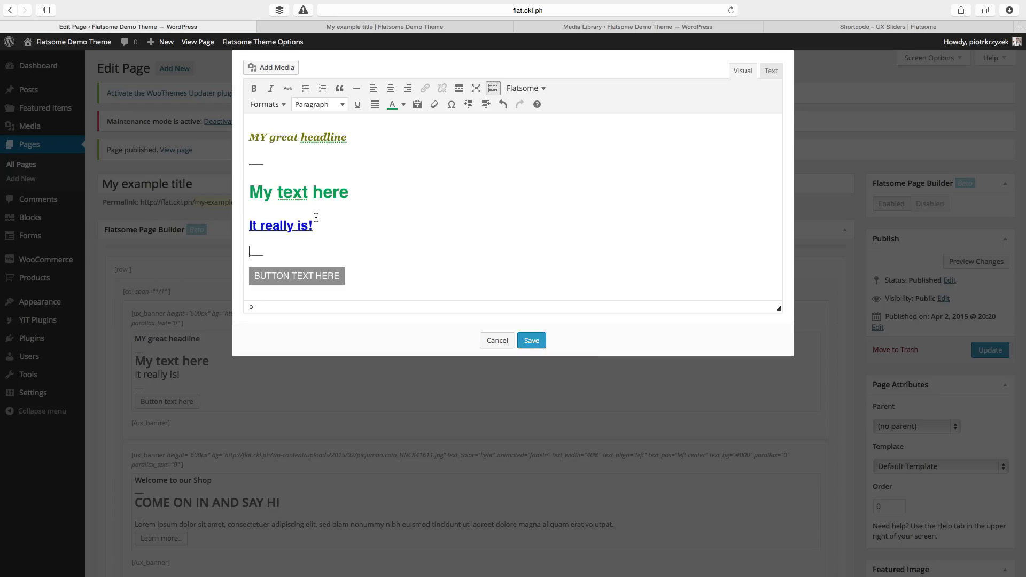
left_click(317, 226)
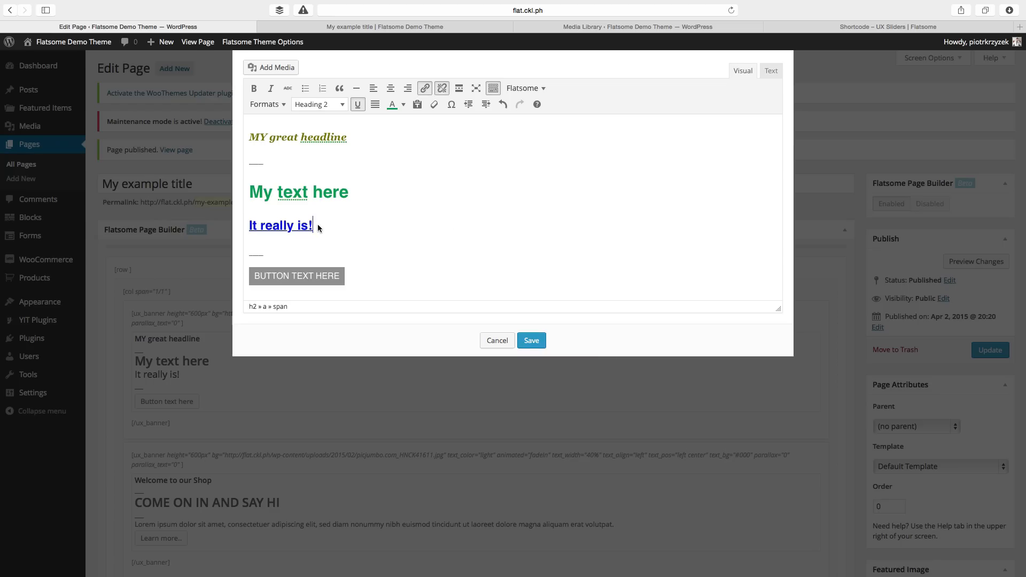
Save the first banner's restyled content after checking its HTML source, and preview the page changes
left_click(770, 71)
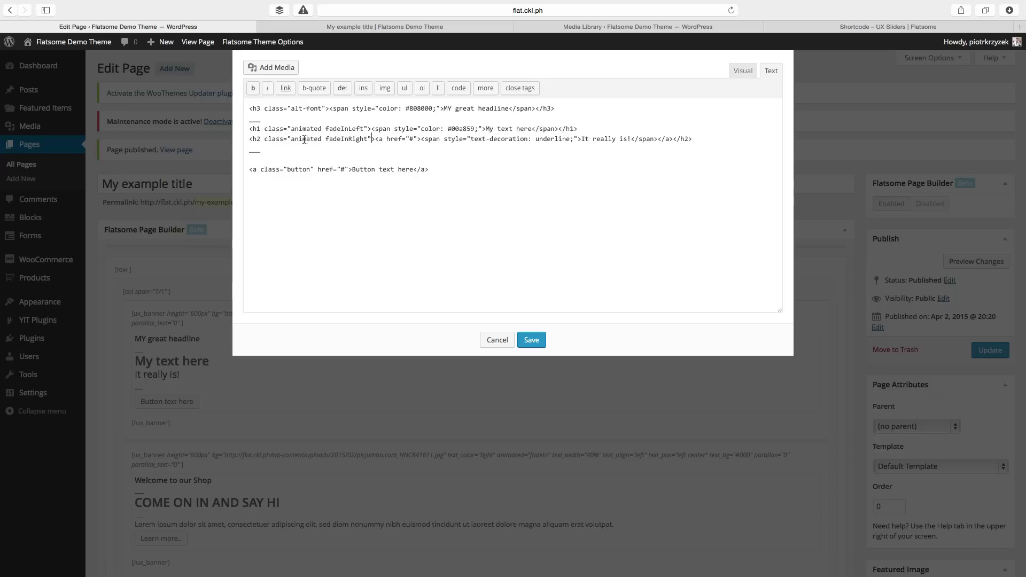
left_click(742, 71)
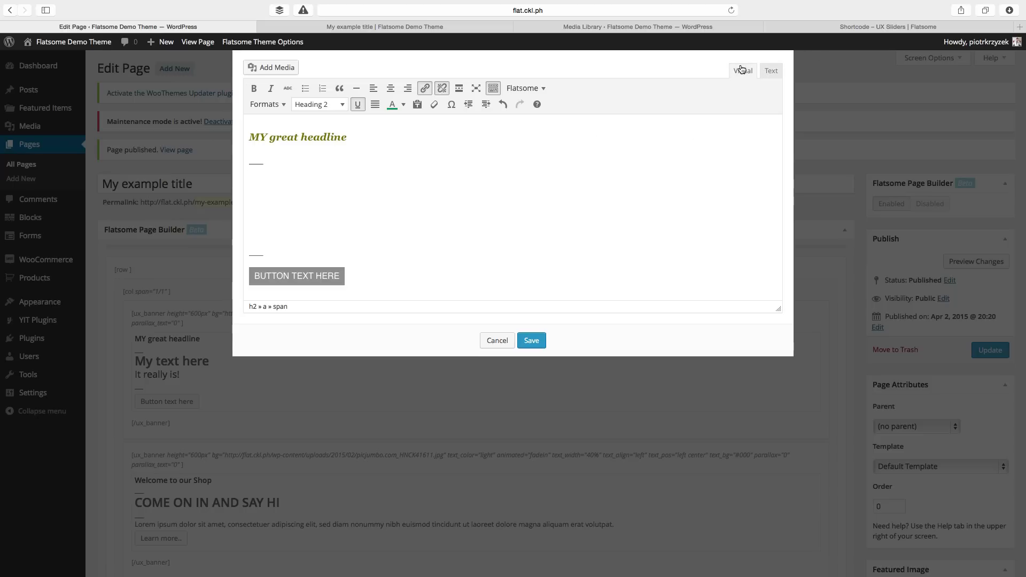
left_click(532, 342)
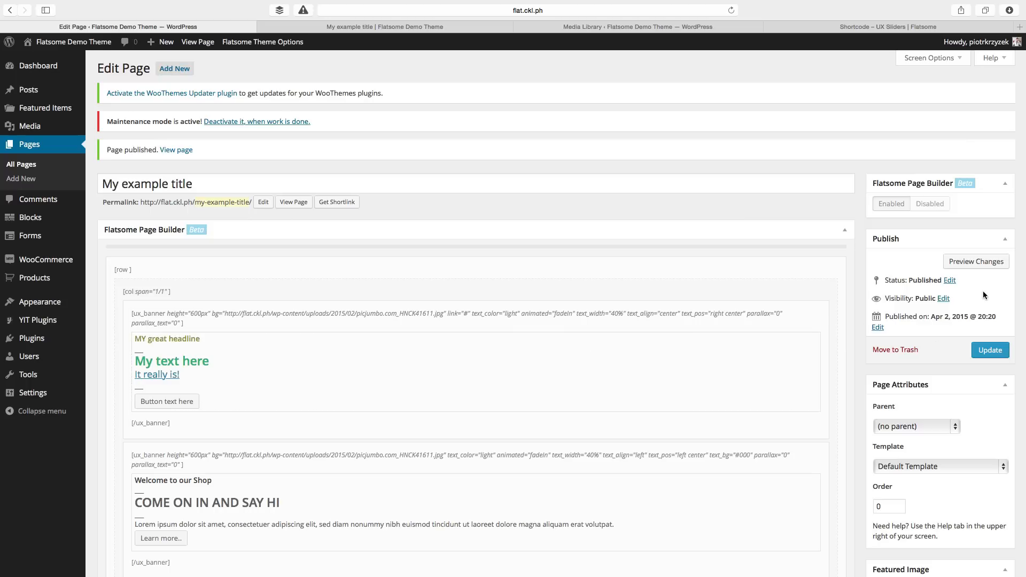
left_click(979, 263)
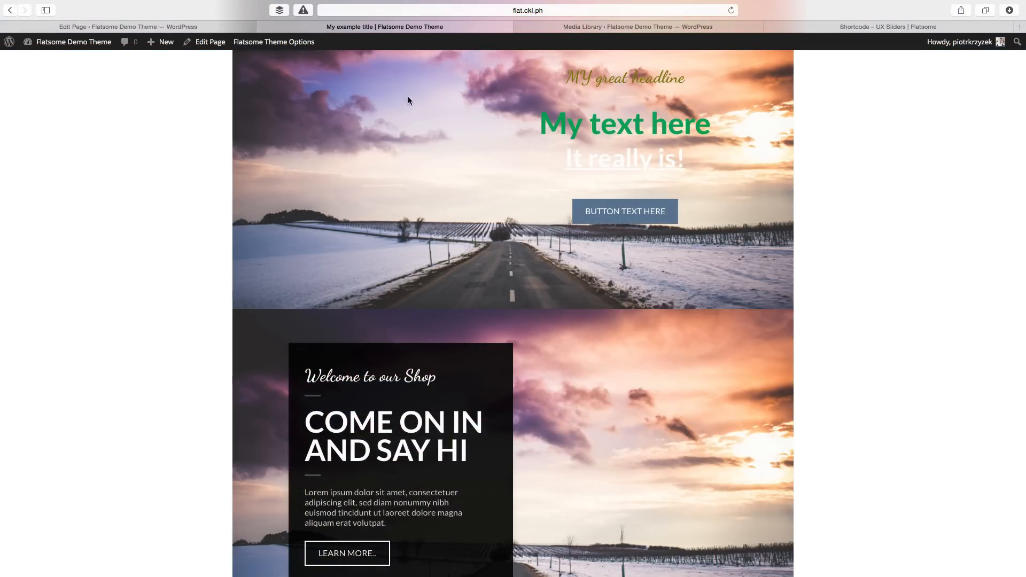
Reopen the first banner's content as HTML source in the page editor and examine the heading's animated fadeInLeft class
left_click(172, 23)
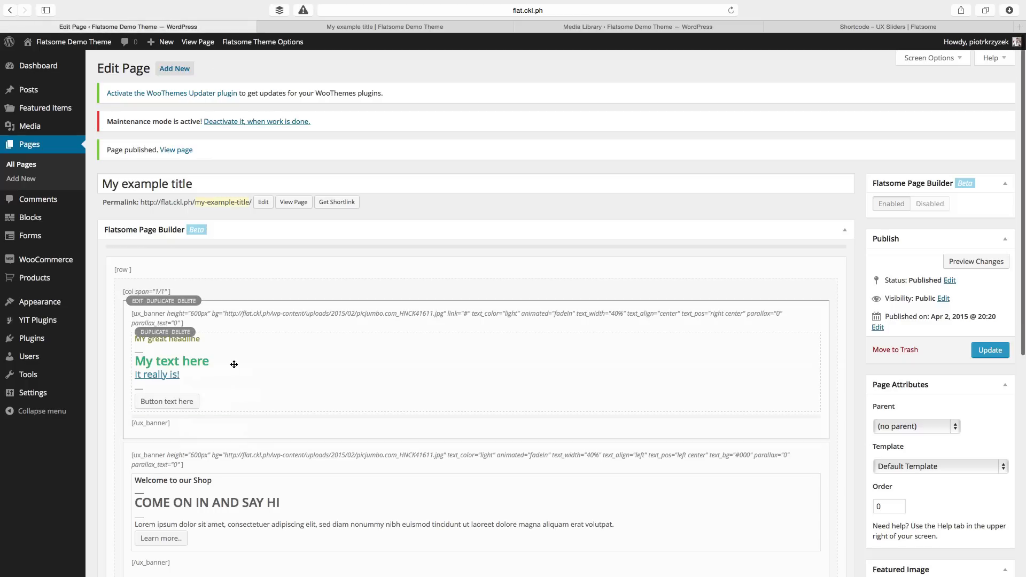
double_click(261, 353)
left_click(770, 71)
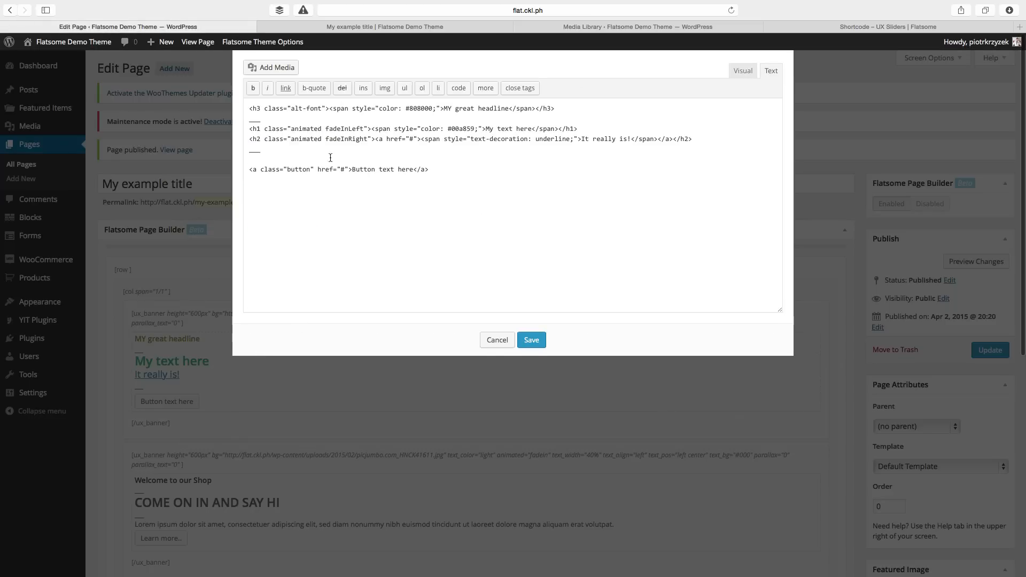
double_click(341, 130)
left_click(307, 131)
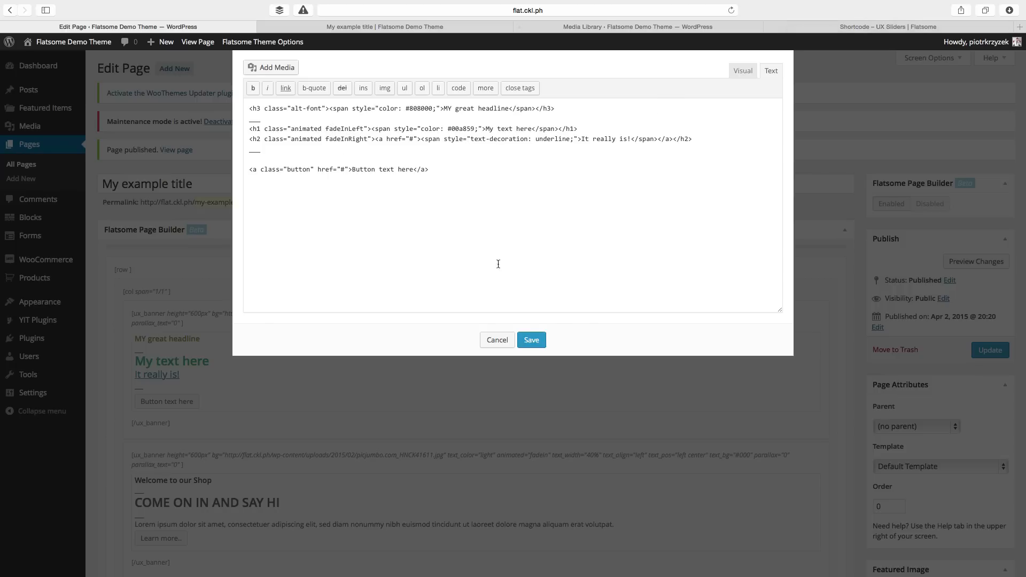
Save the first banner's HTML content and preview the page changes to check both banners
left_click(531, 342)
left_click(972, 262)
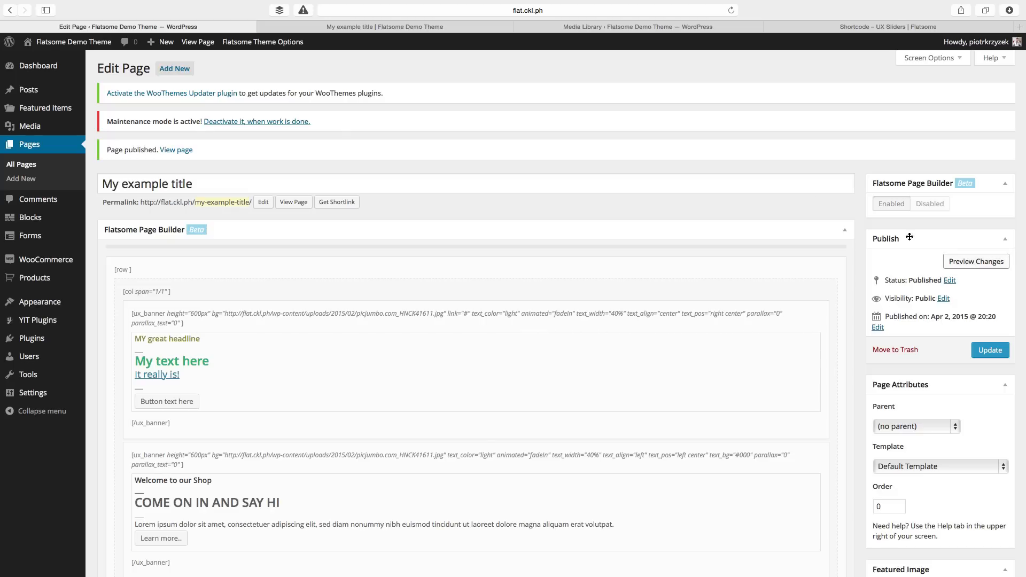
scroll(298, 243, "down", 3)
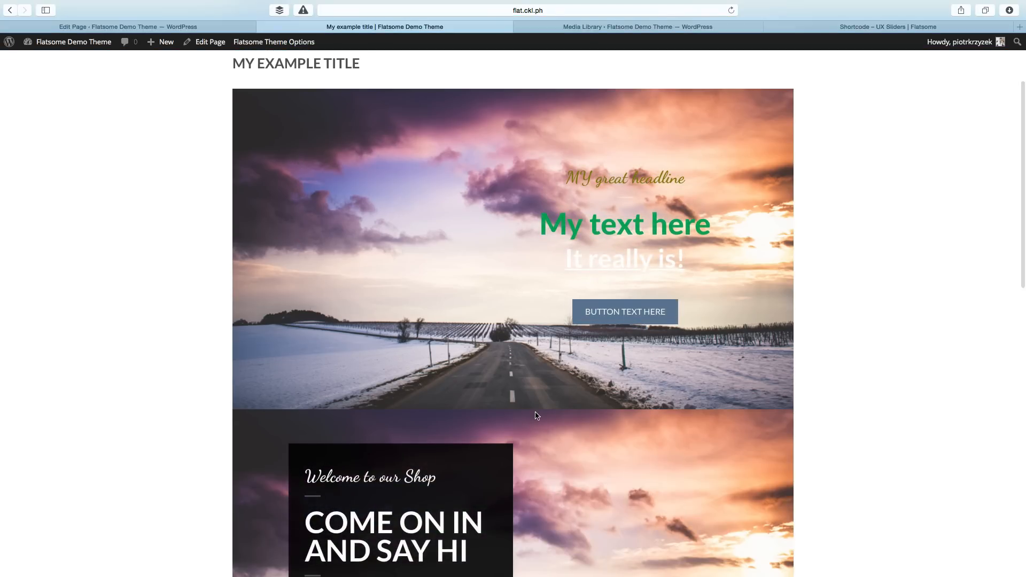
scroll(536, 415, "down", 4)
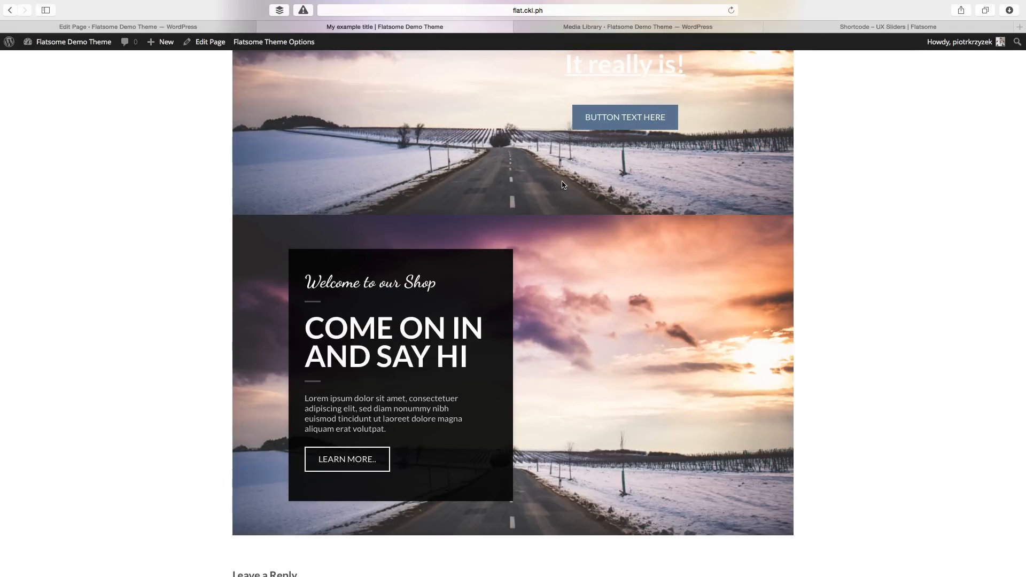
scroll(536, 222, "up", 2)
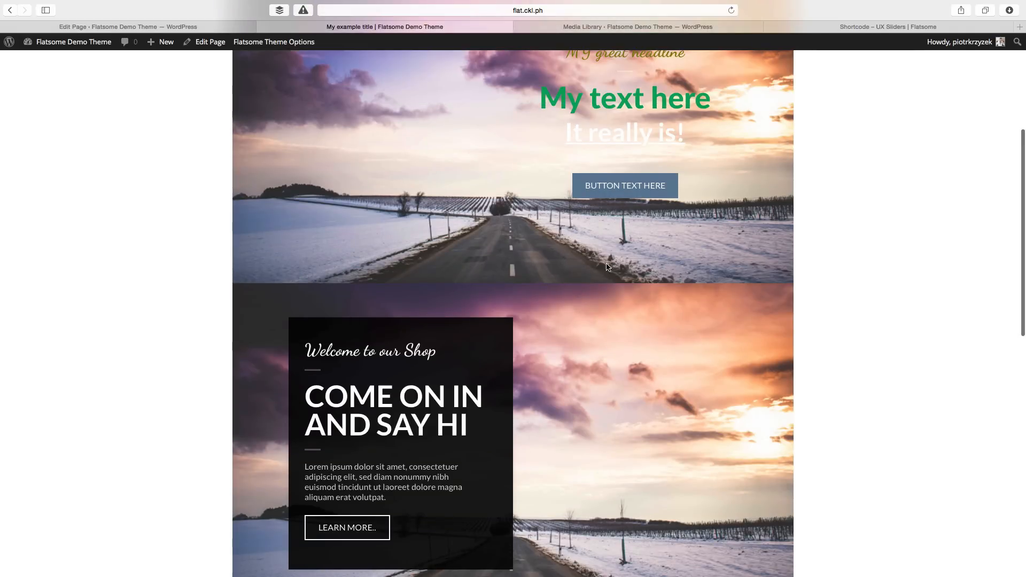
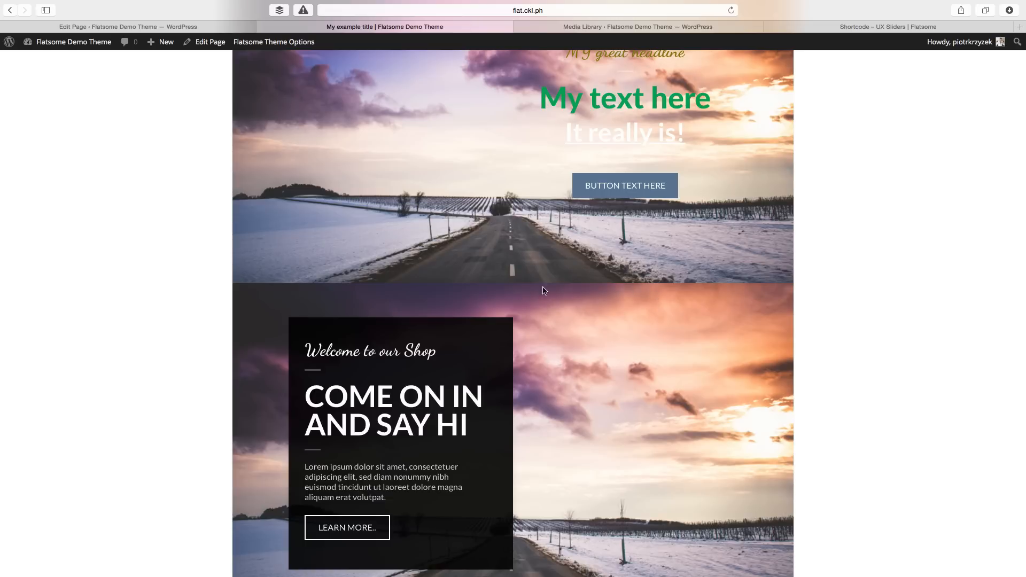
Add a Gap element to the column in the page editor and place it between the two banners
left_click(179, 24)
scroll(402, 399, "down", 2)
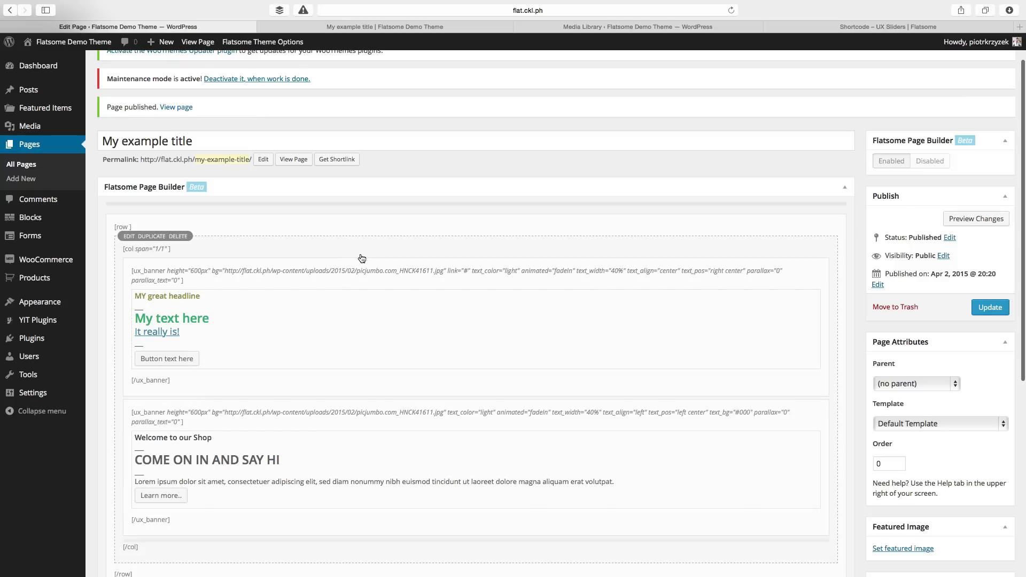
scroll(360, 256, "down", 5)
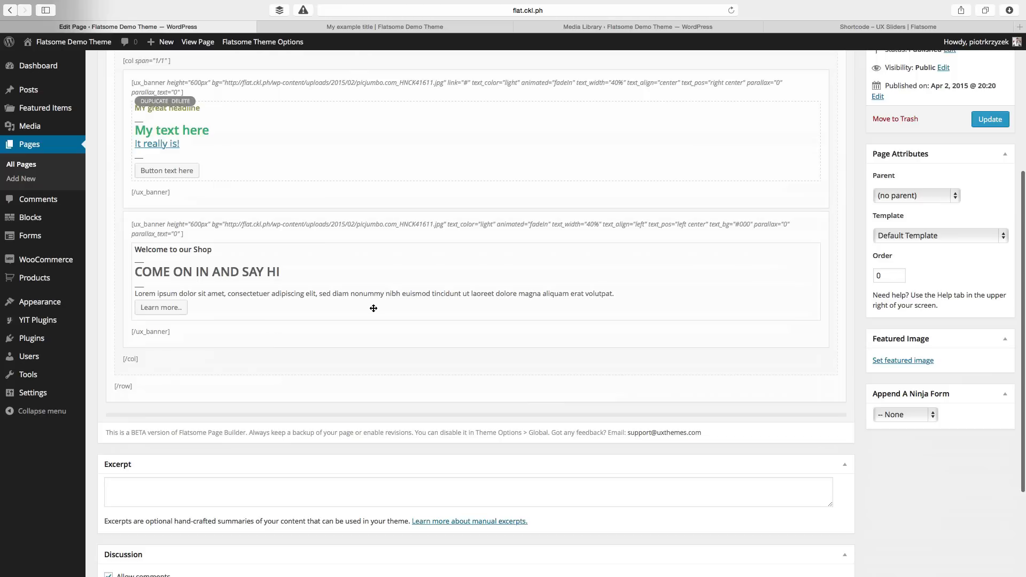
left_click(322, 354)
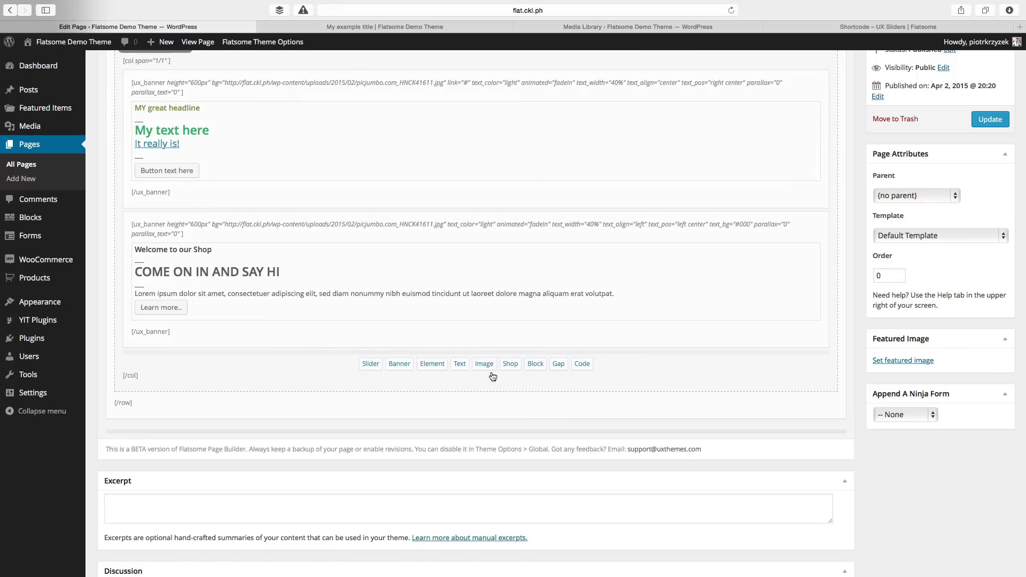
left_click(559, 364)
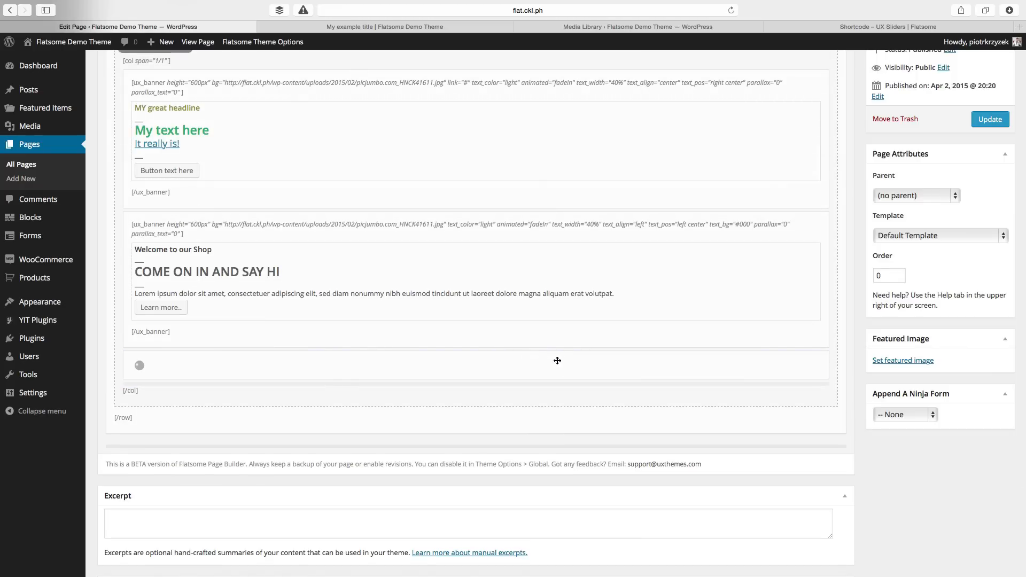
left_click_drag(226, 364, 202, 213)
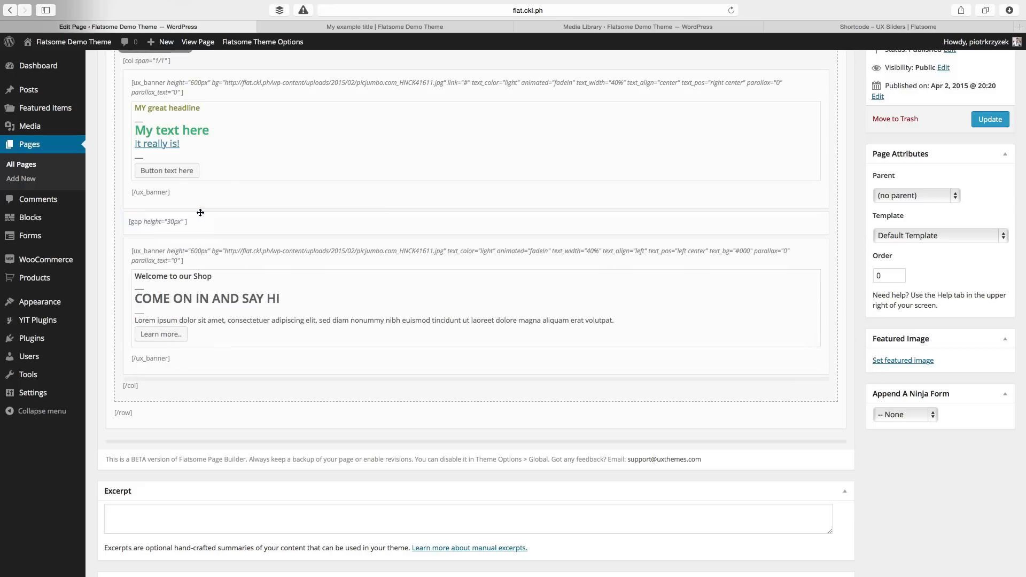
Try to reorder the first banner around the gap, and review the gap element's settings
scroll(204, 216, "up", 1)
scroll(204, 216, "up", 1)
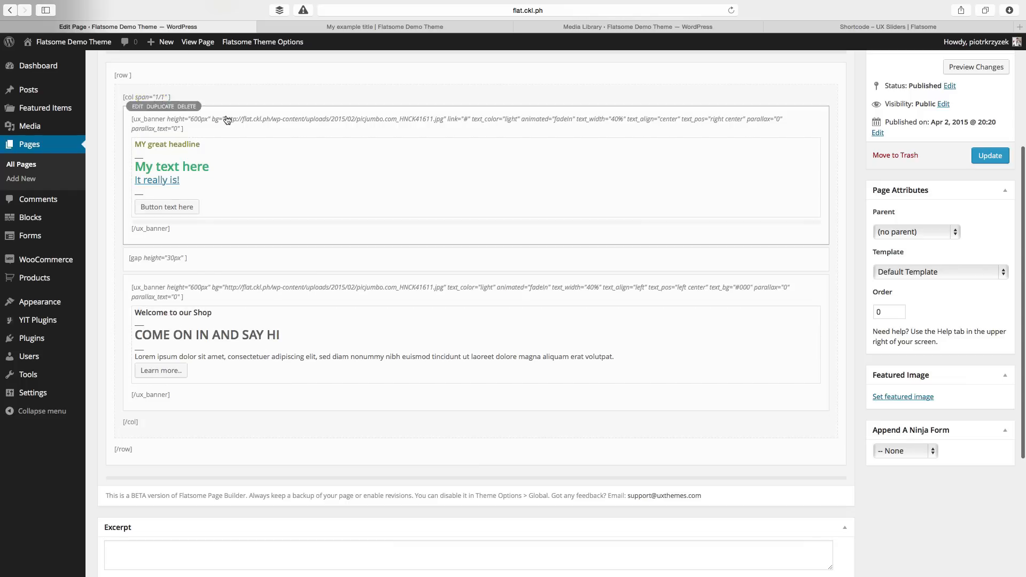
left_click_drag(299, 131, 277, 195)
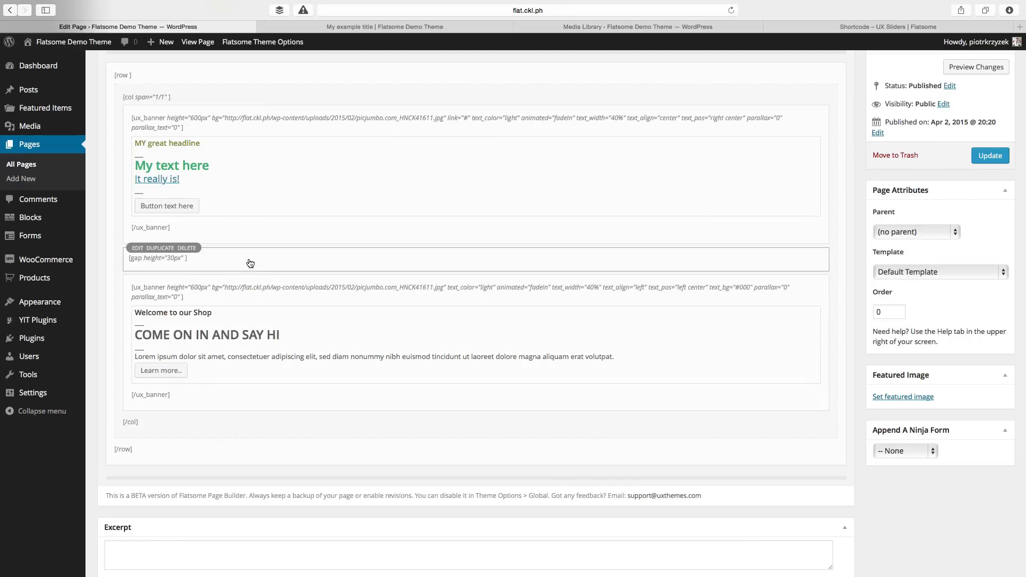
left_click(137, 249)
left_click(529, 191)
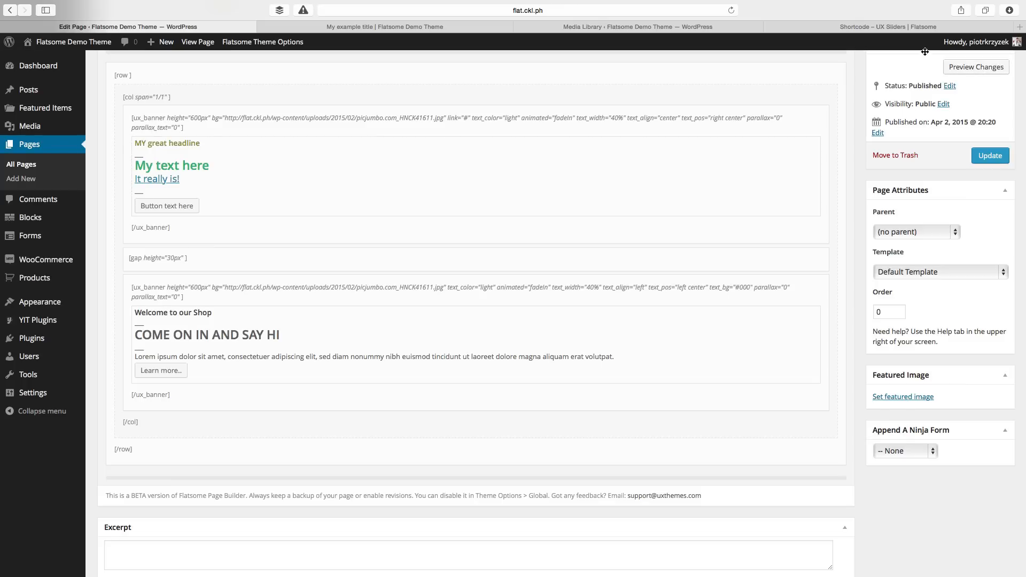
Preview the page changes and check the spacing between the two banners
left_click(962, 69)
left_click(383, 27)
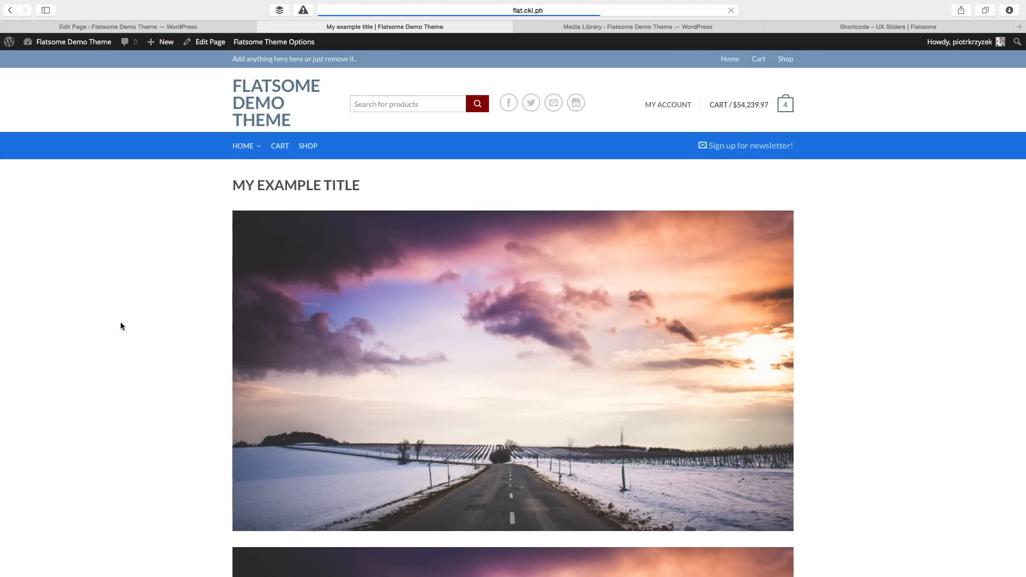
scroll(162, 322, "down", 1)
scroll(162, 322, "down", 2)
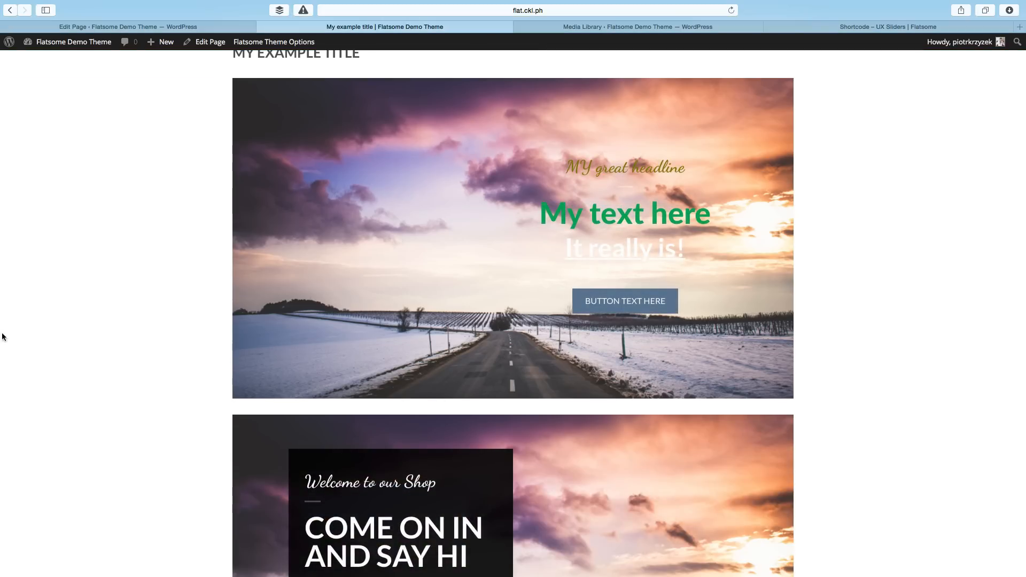
scroll(89, 352, "down", 3)
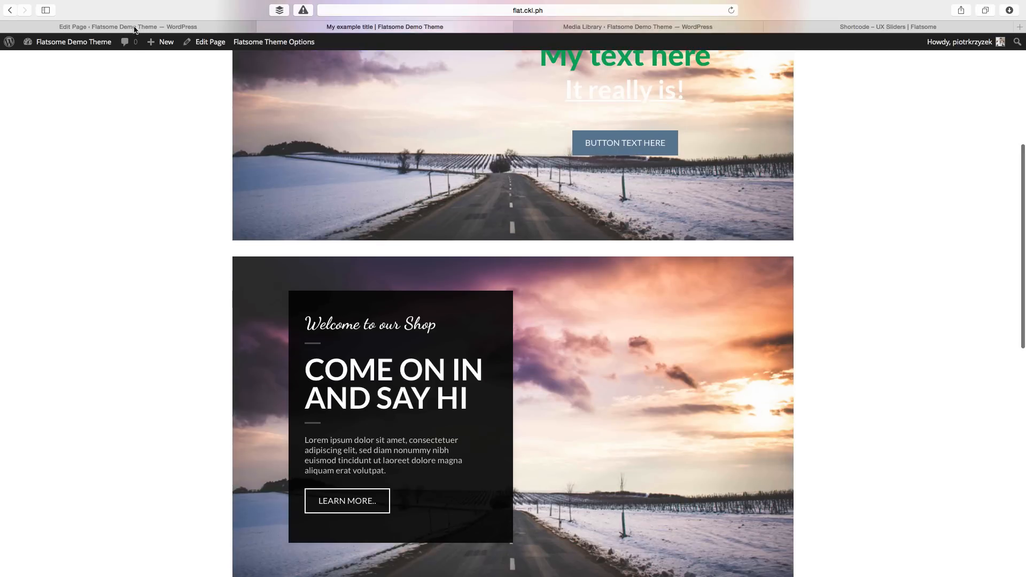
Compare the gap element in the page editor with the space between the banners on the previewed page
left_click(134, 28)
mouse_move(232, 258)
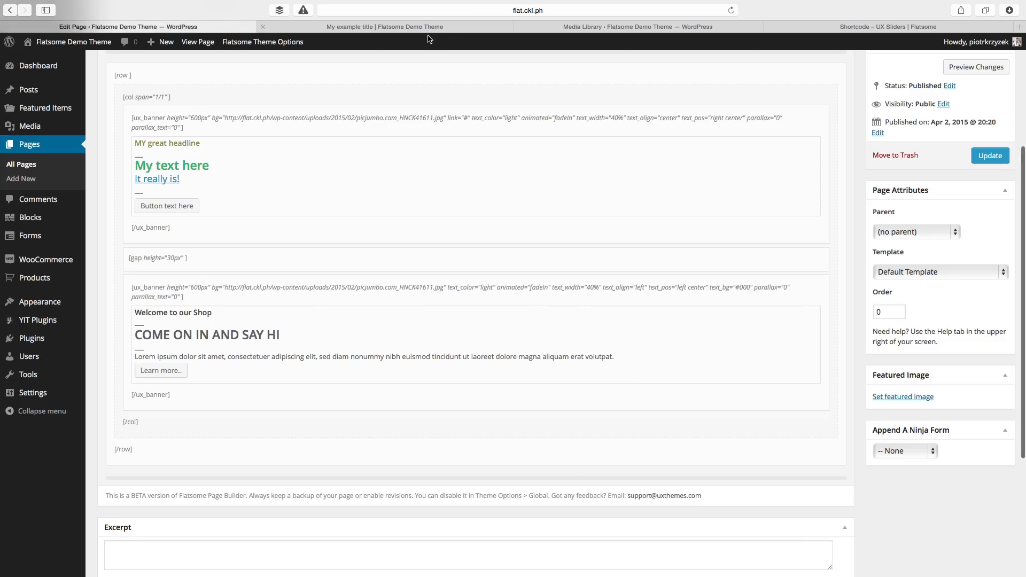
left_click(385, 27)
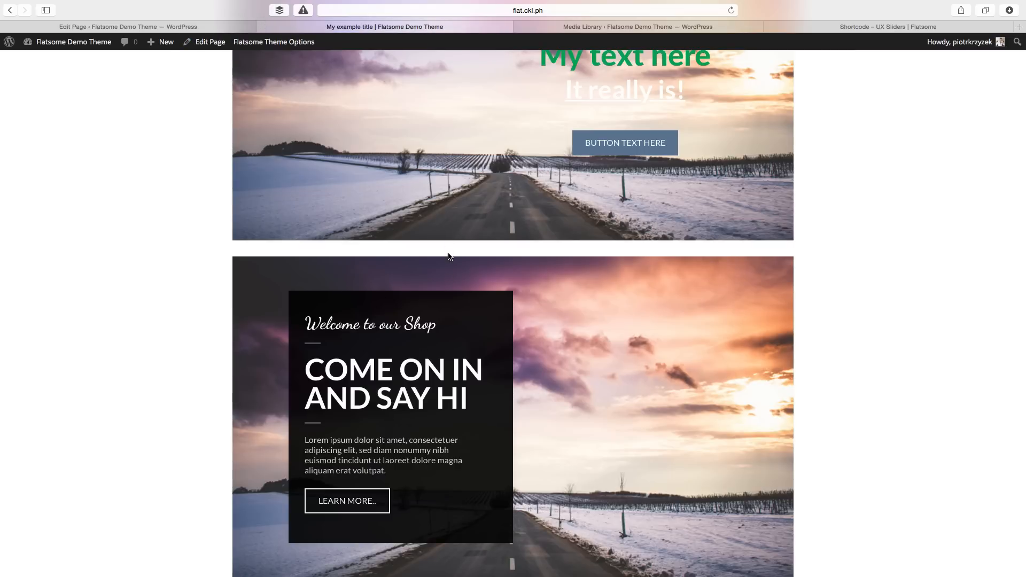
left_click(195, 27)
mouse_move(148, 253)
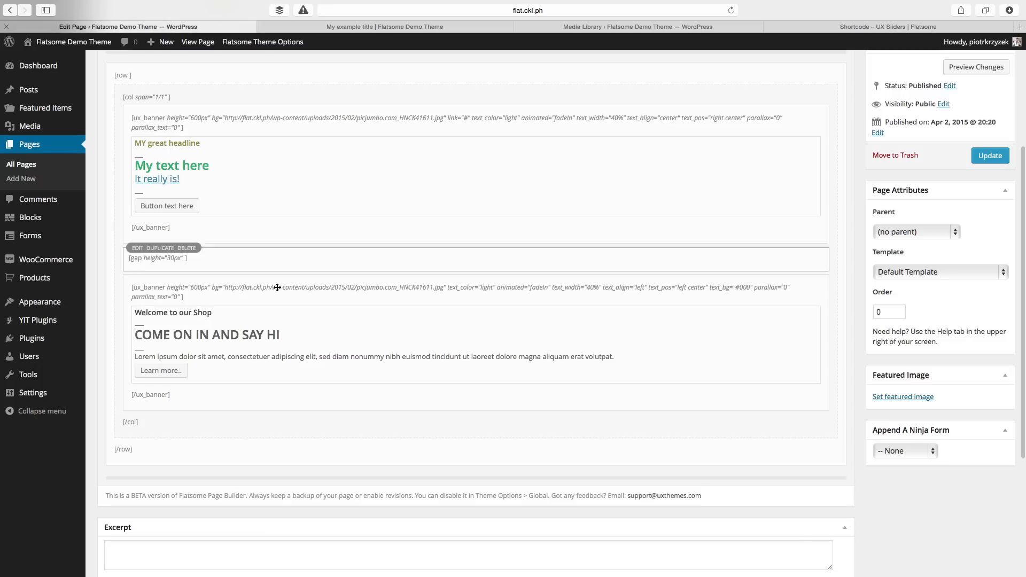
Set the height of the gap between the two banners to 50px and save it
left_click(138, 248)
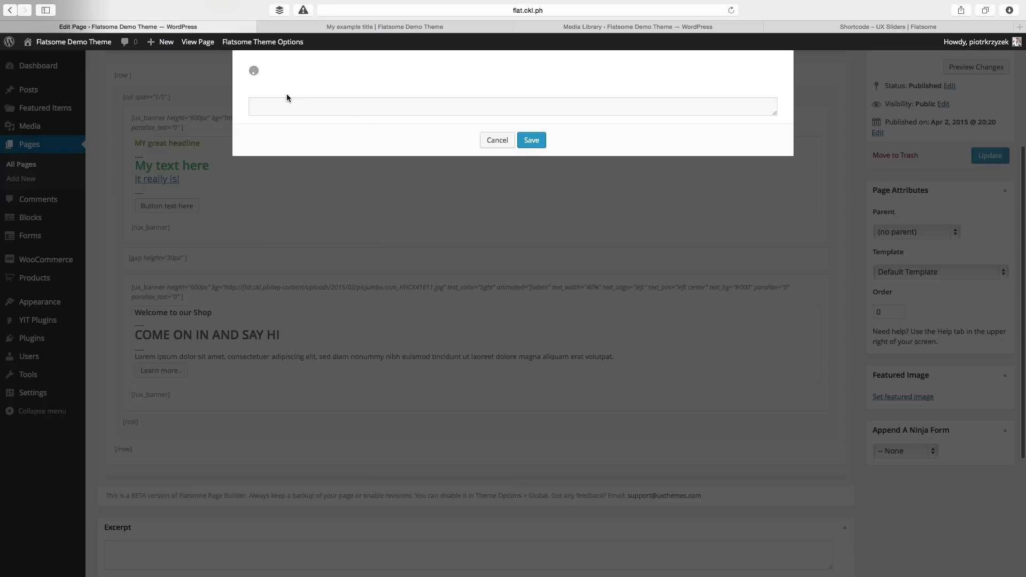
left_click(337, 111)
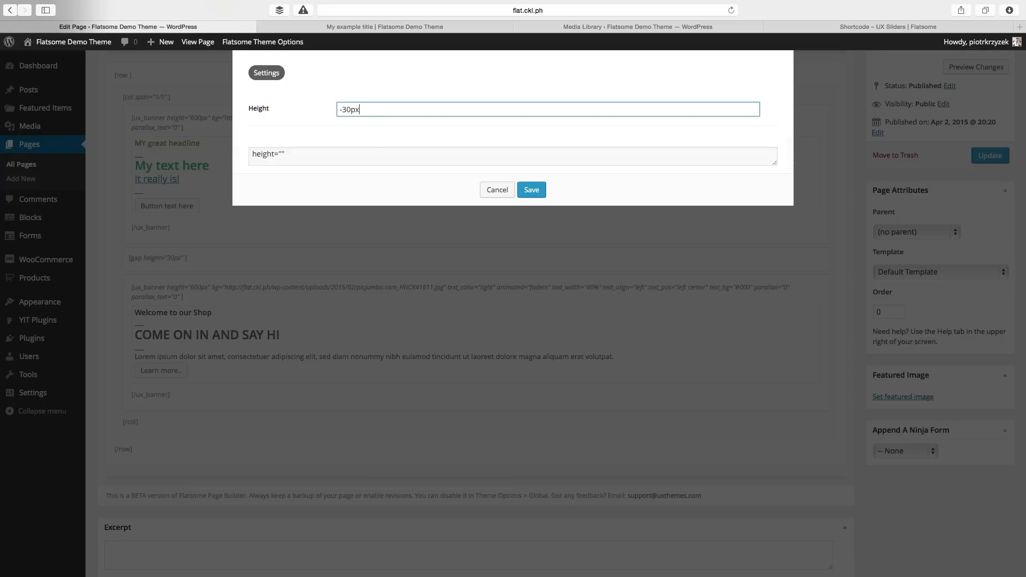
left_click(350, 159)
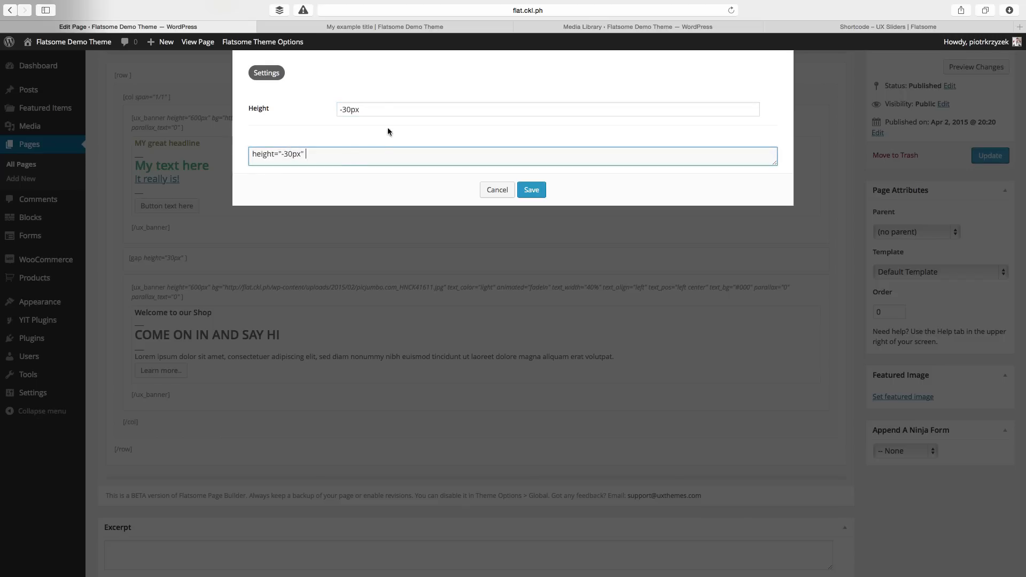
triple_click(376, 108)
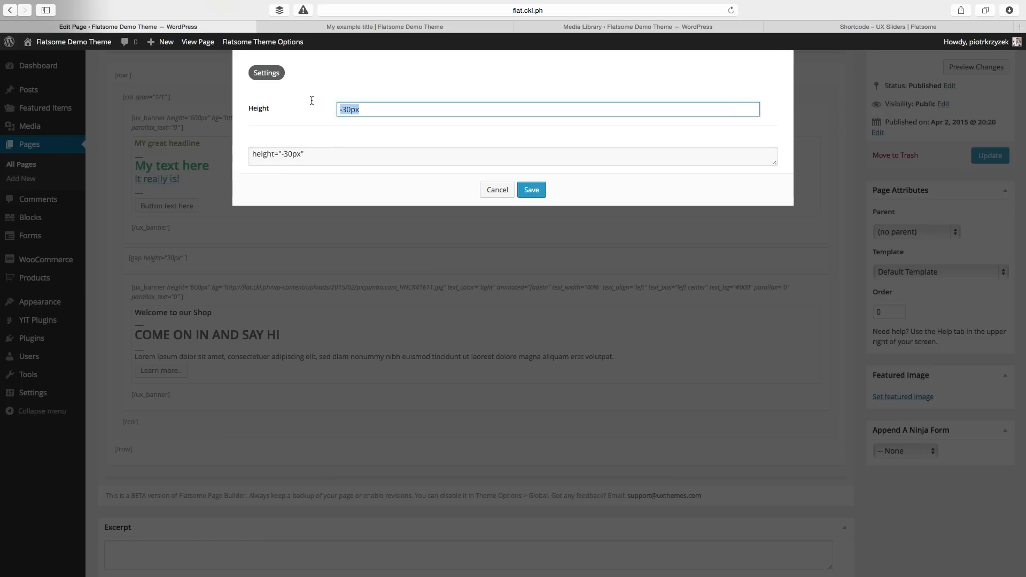
left_click_drag(342, 108, 328, 110)
key("Delete")
key("Delete")
type("5")
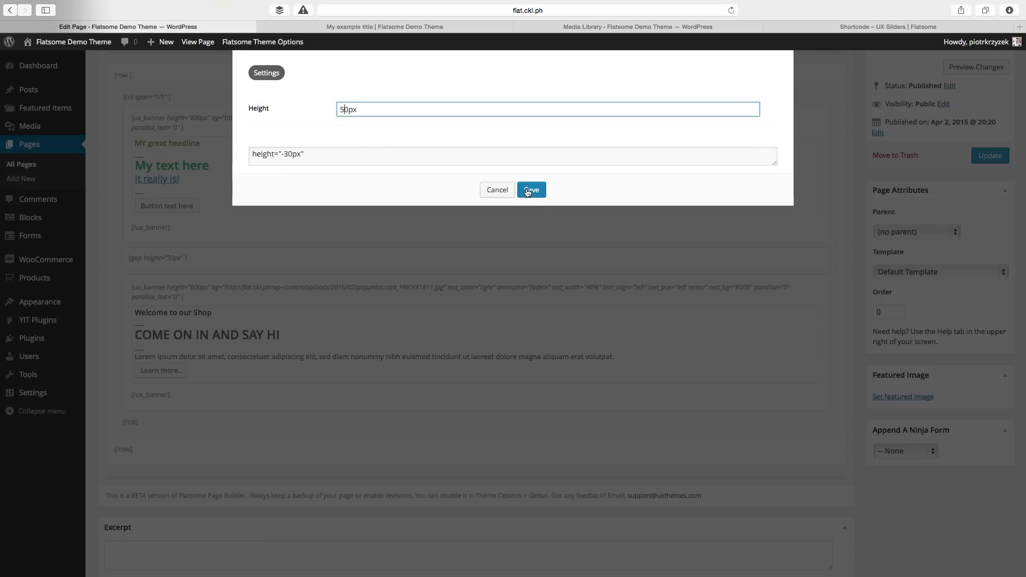
left_click(531, 190)
Preview the page changes to check the spacing between the two banners, and return to the page editor
left_click(975, 67)
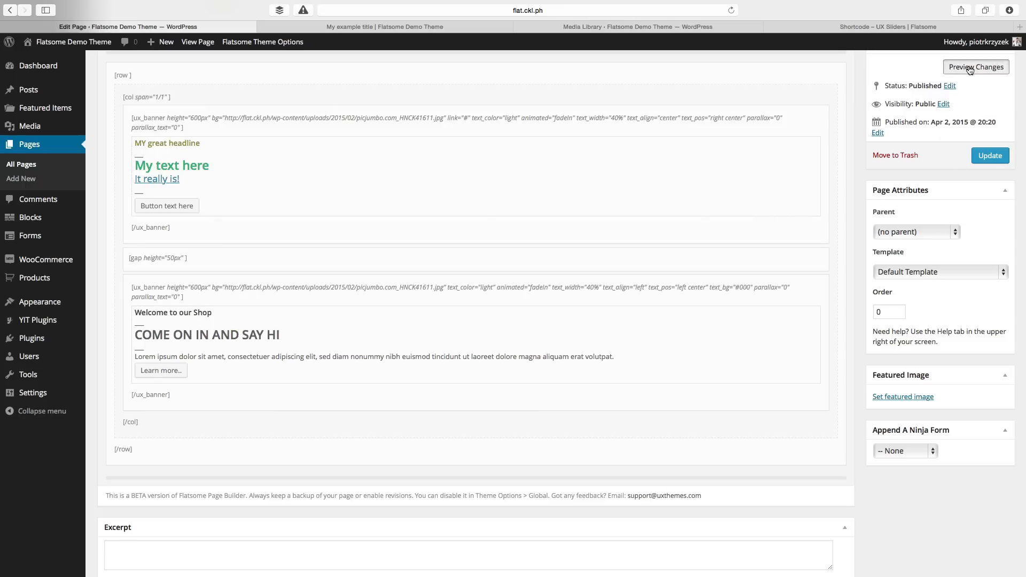
scroll(213, 305, "down", 2)
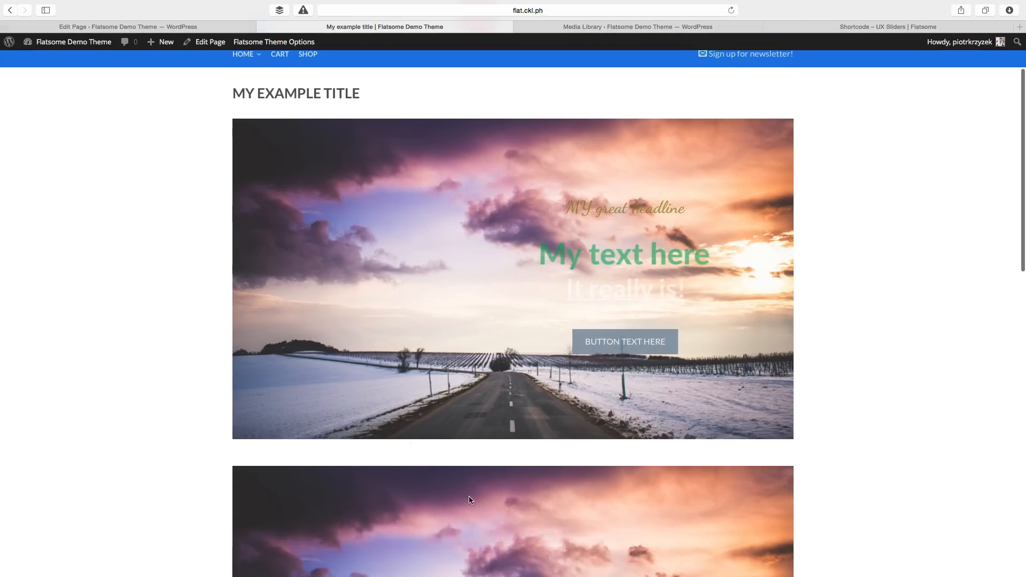
scroll(438, 443, "up", 2)
left_click(203, 26)
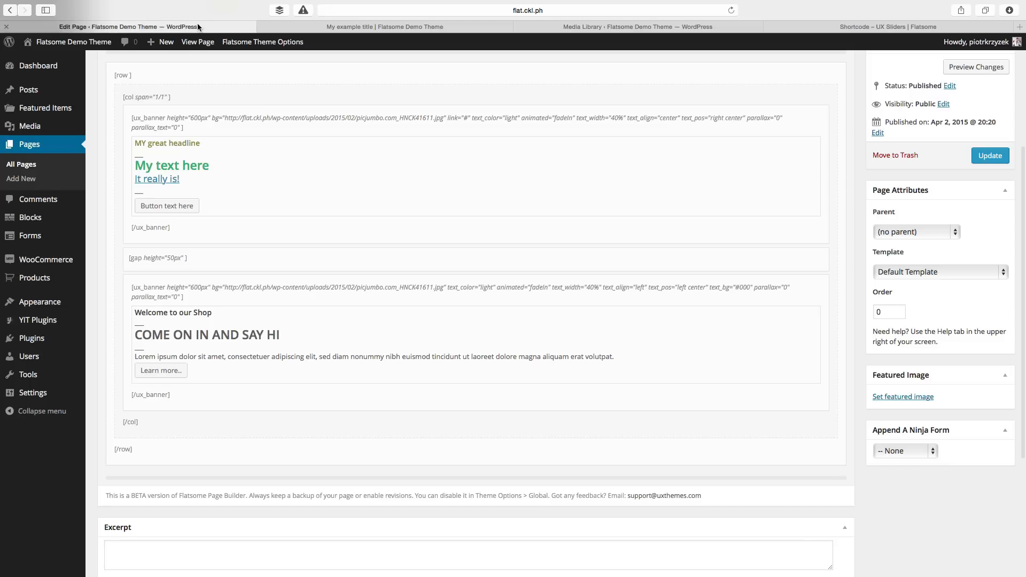
Delete the first banner, and delete the column that holds the "Welcome to our Shop" banner
scroll(225, 474, "up", 1)
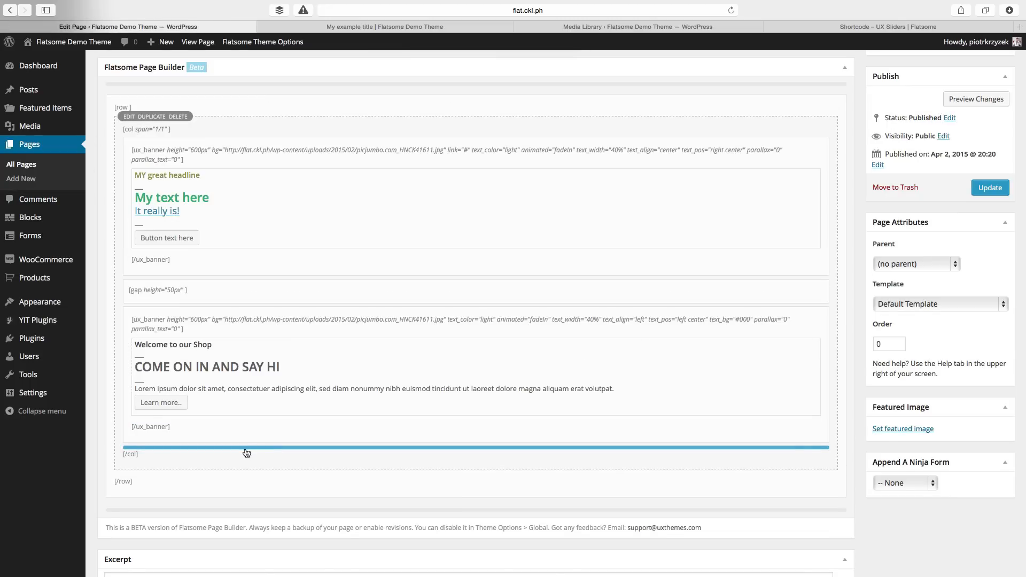
left_click(190, 138)
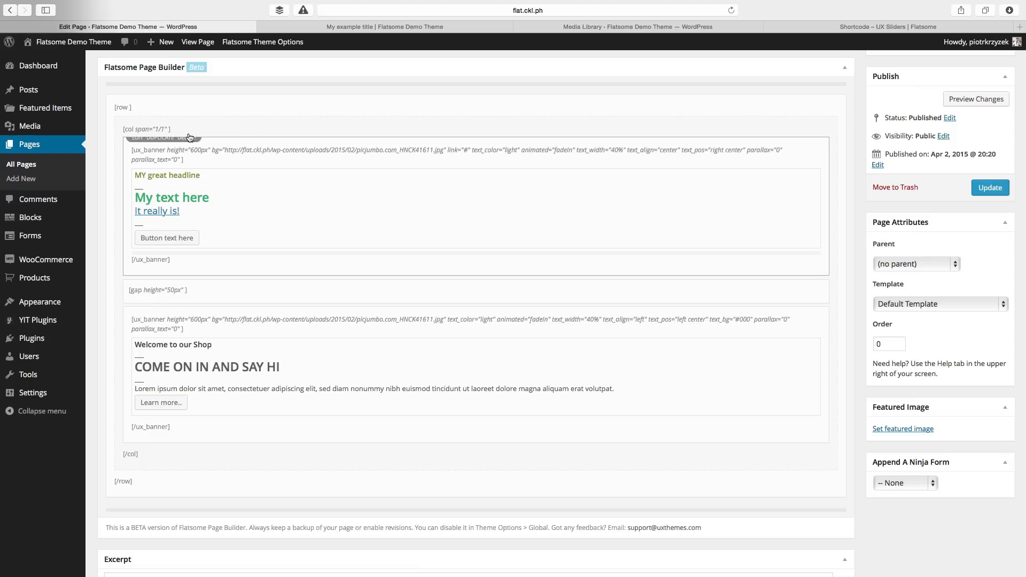
left_click_drag(191, 139, 186, 142)
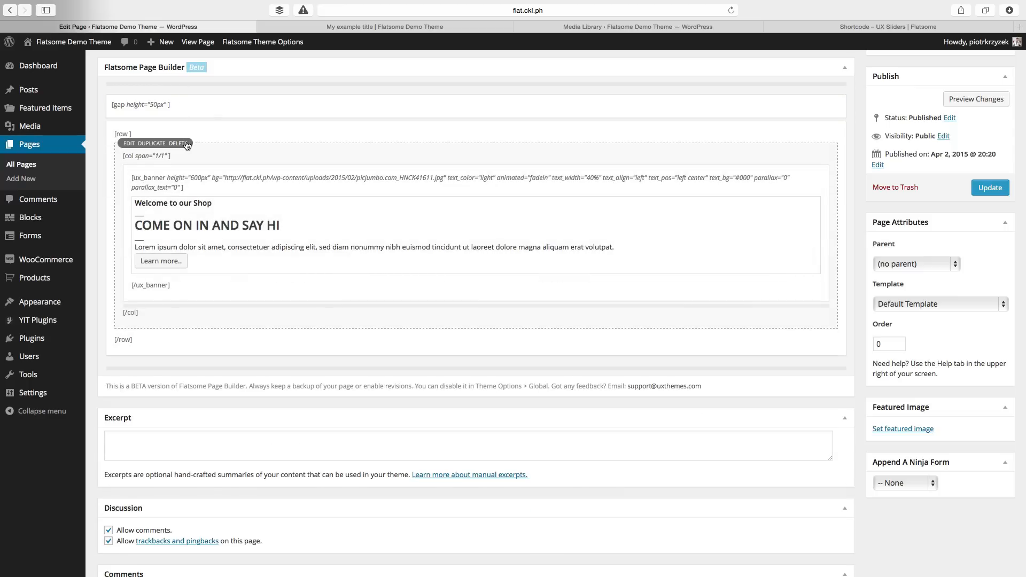
left_click(187, 144)
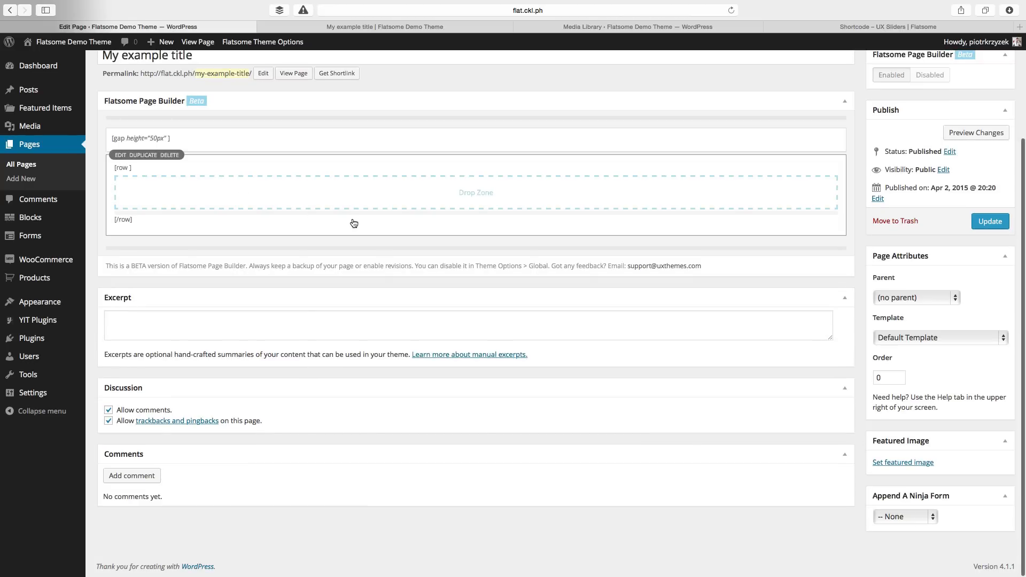
Add a full-width 1/1 column to the empty row and insert a text element in it
left_click(390, 229)
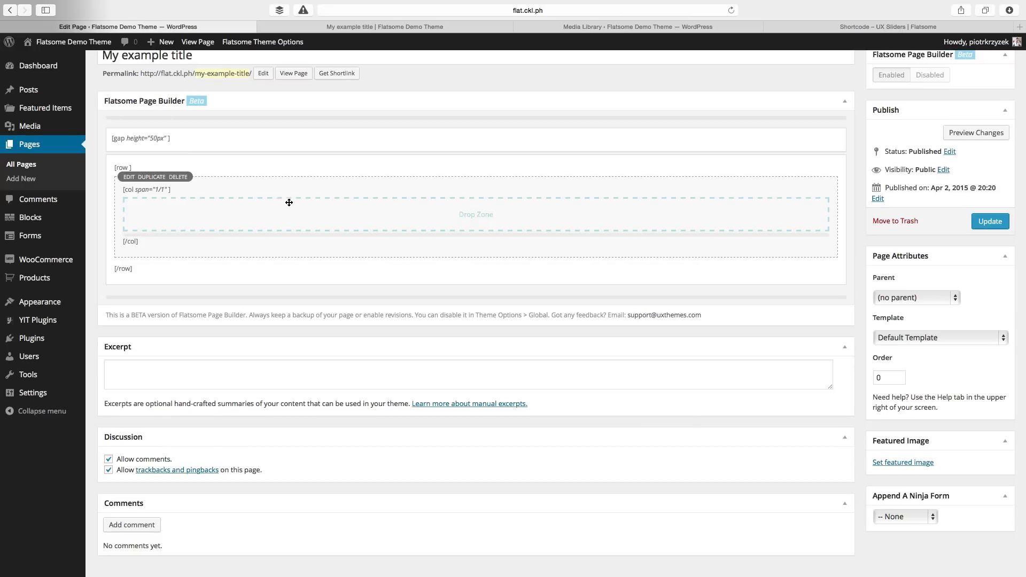
left_click(283, 236)
left_click(458, 243)
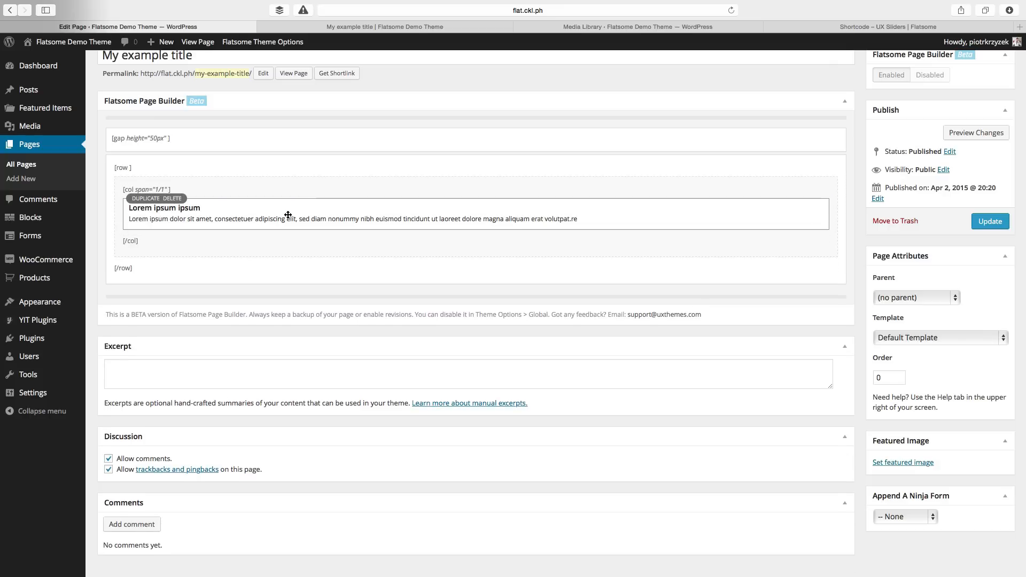
Examine the text element's content in both the visual and the HTML text view, and save it as it is
left_click(288, 214)
key("super+a")
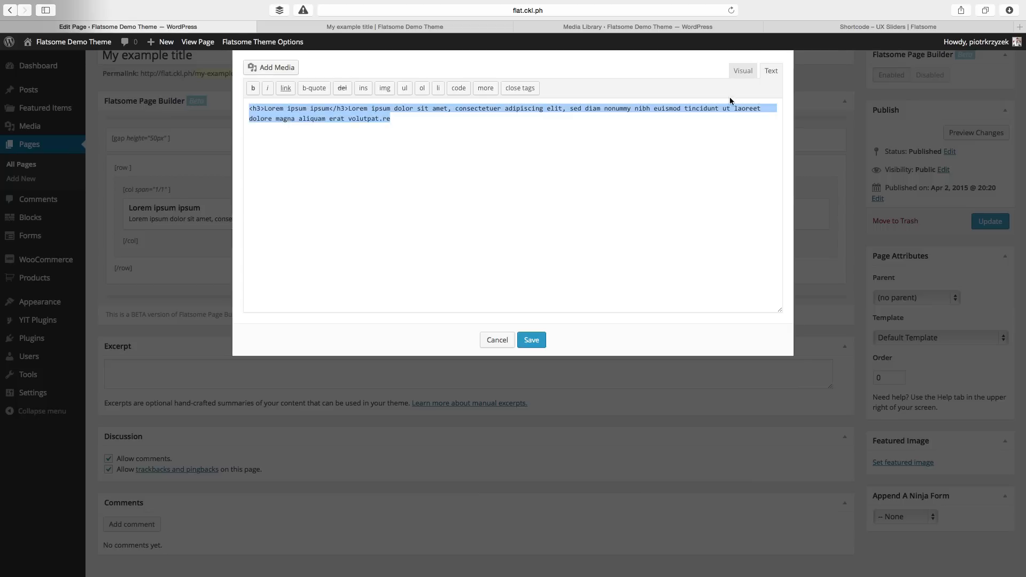
left_click(731, 72)
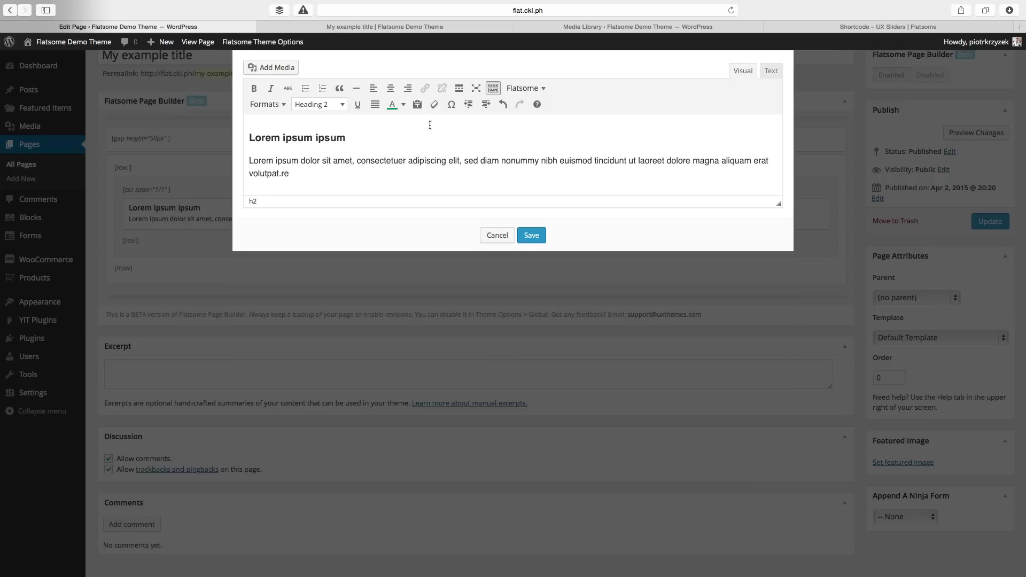
key("super+a")
left_click(518, 183)
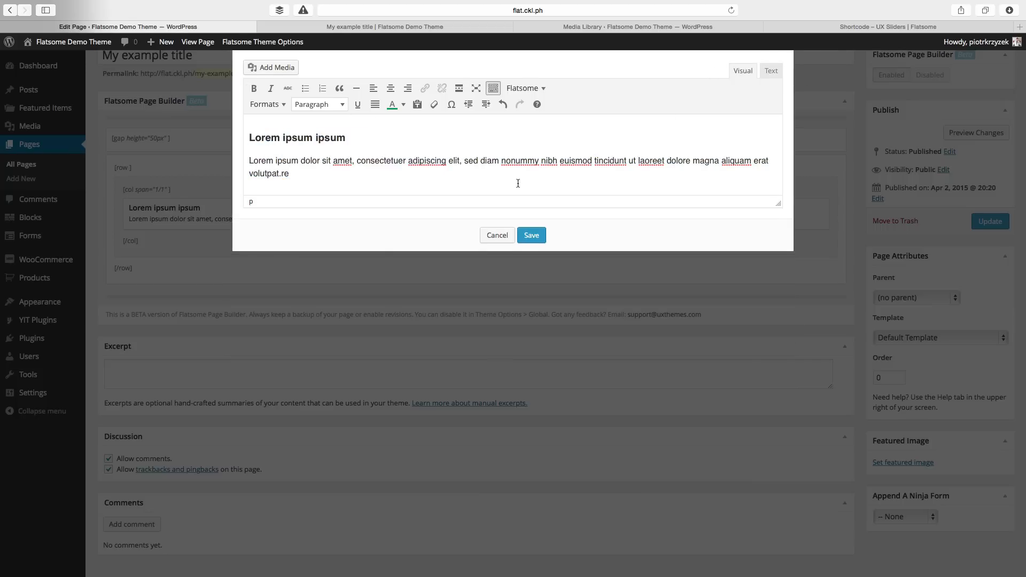
left_click(771, 72)
key("super+a")
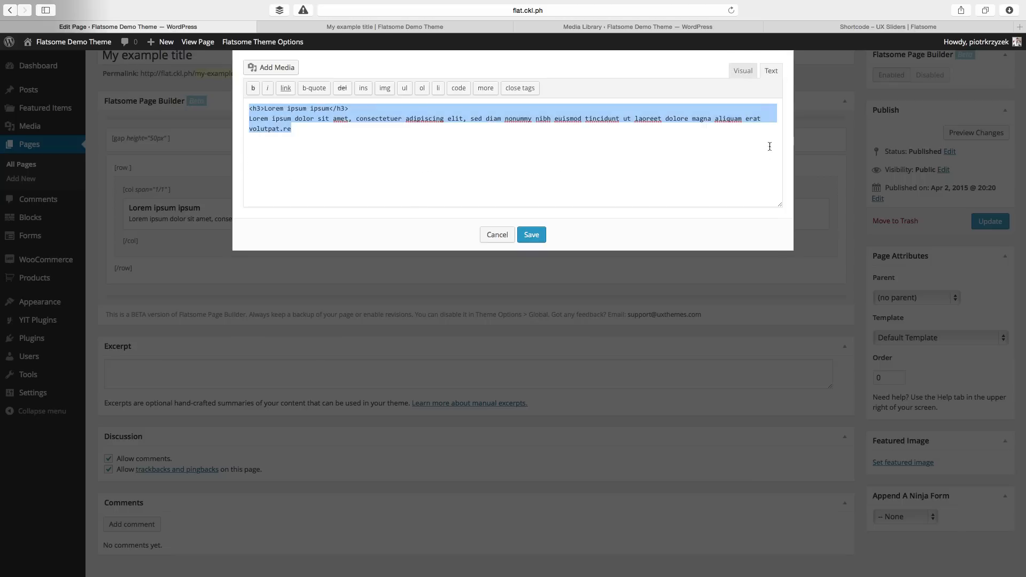
left_click(743, 71)
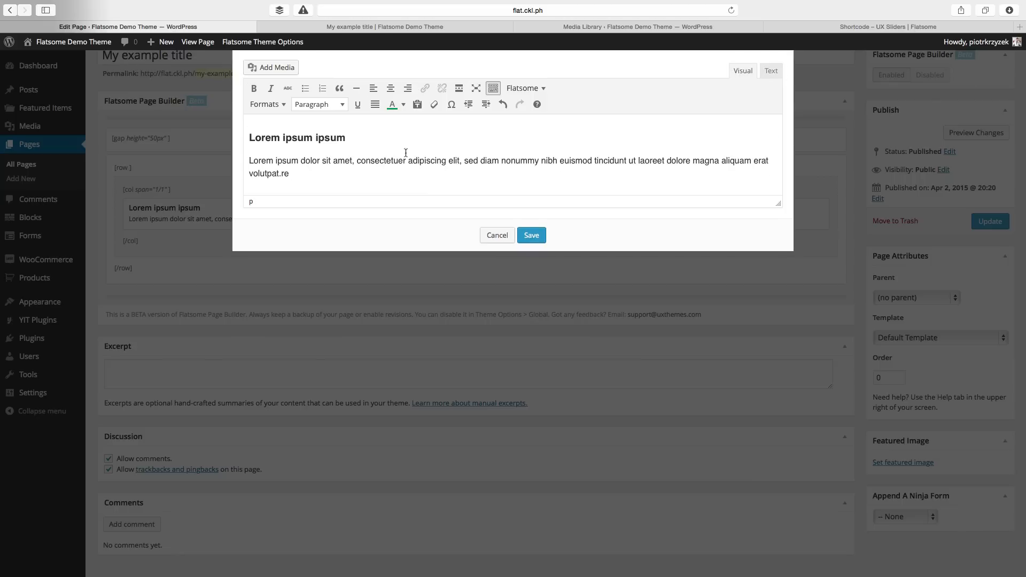
left_click(532, 235)
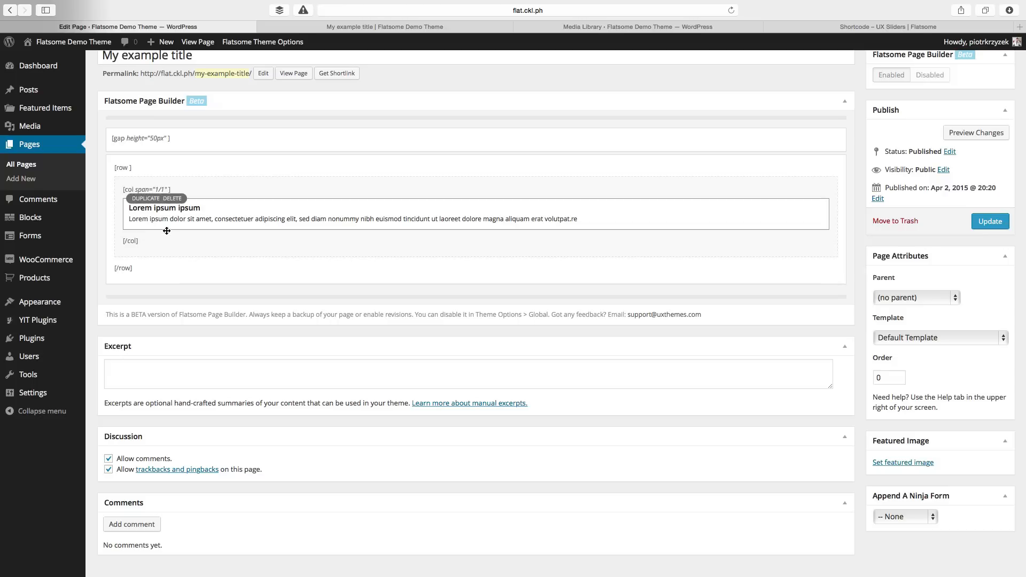
Insert an image element below the text element, select its image in the editor, and save it
left_click(163, 238)
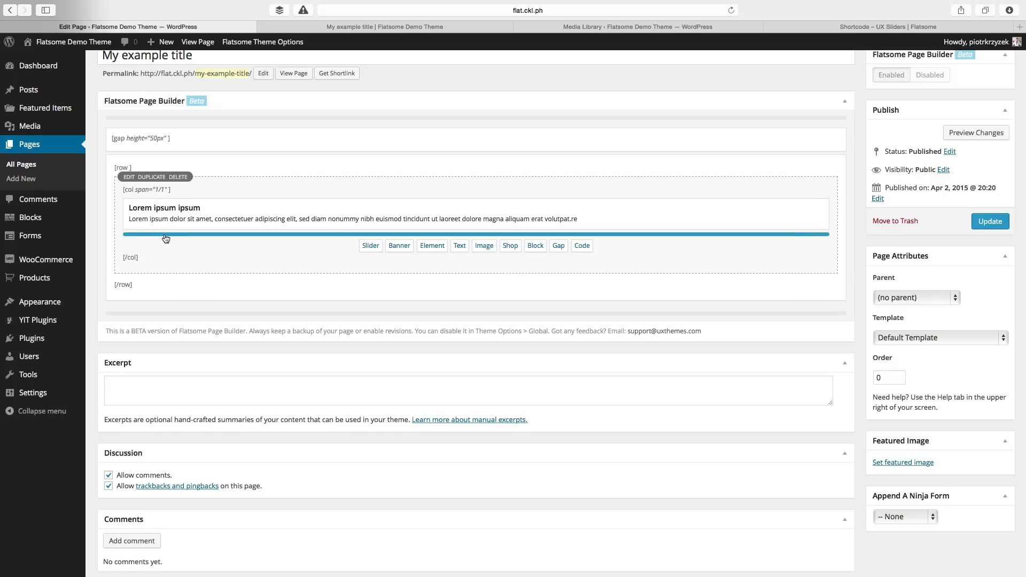
left_click(482, 253)
left_click(658, 293)
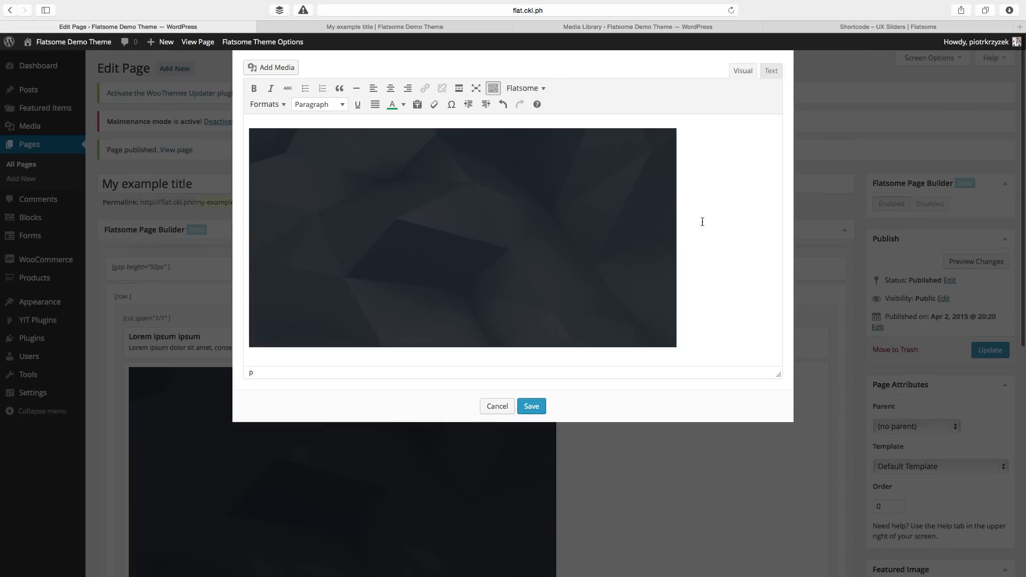
left_click(460, 197)
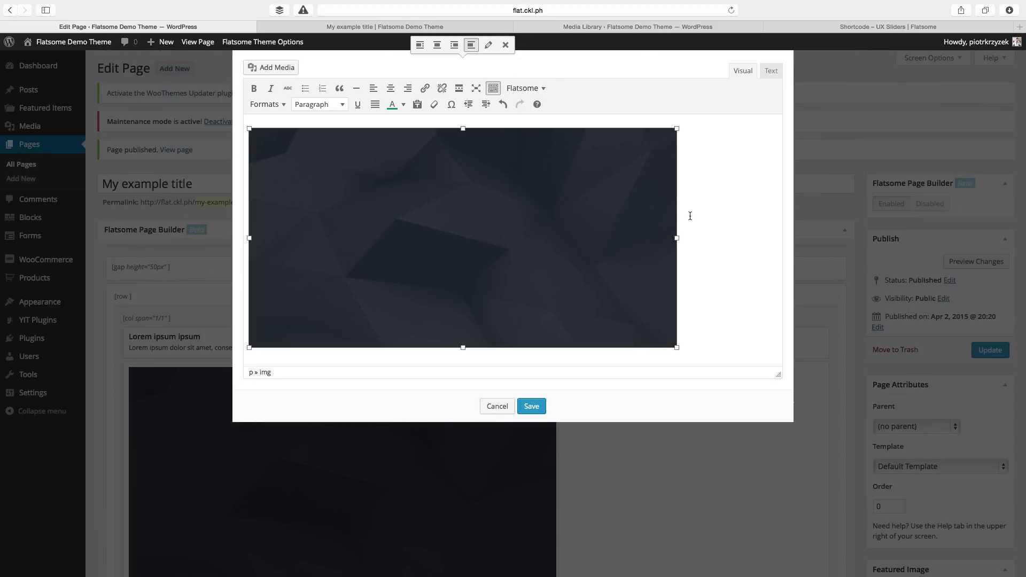
left_click(531, 406)
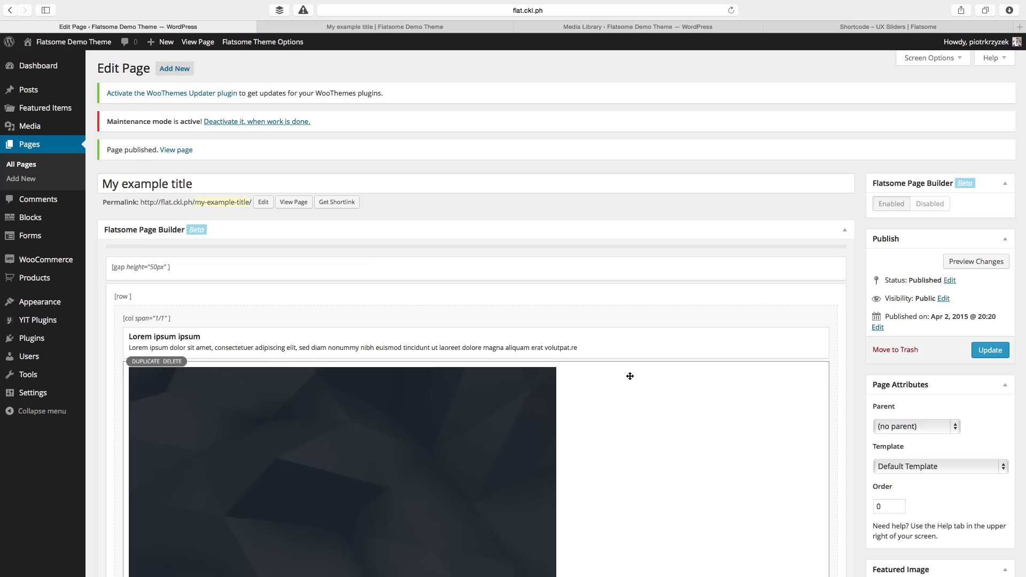
Add a block element below the image and assign it the "Some basic testimonials" block
scroll(629, 375, "down", 5)
left_click(361, 341)
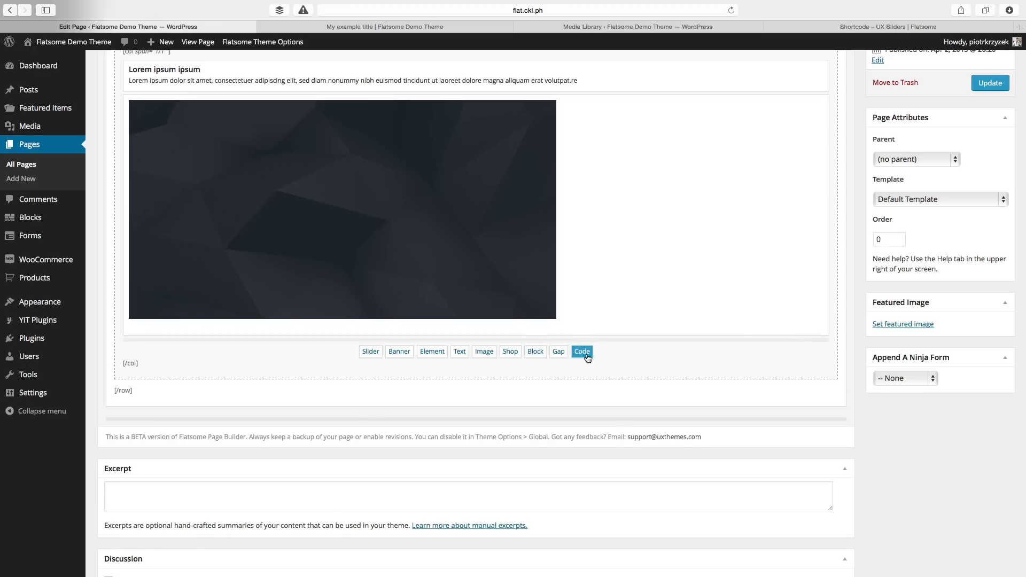
left_click(535, 351)
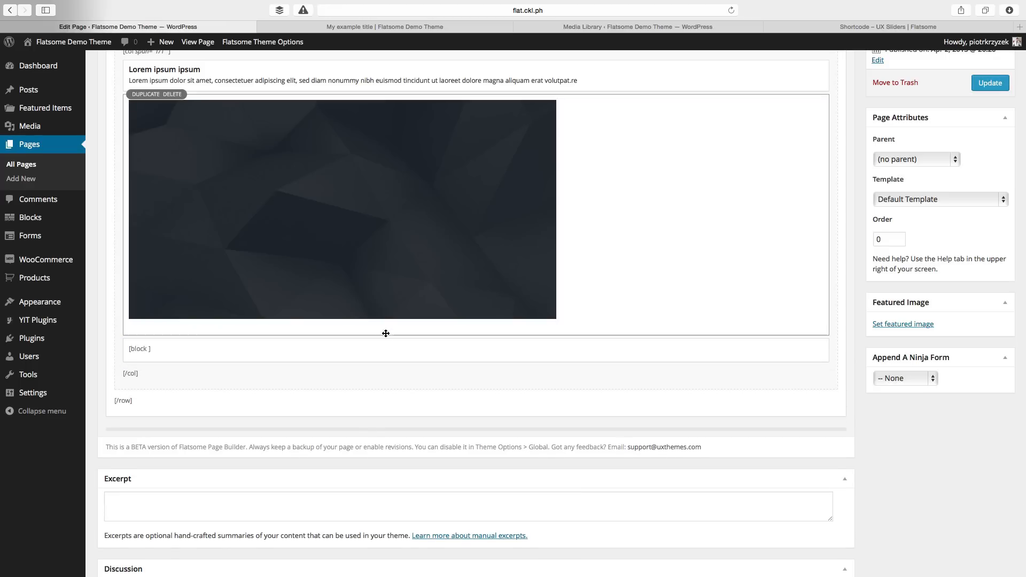
left_click(138, 339)
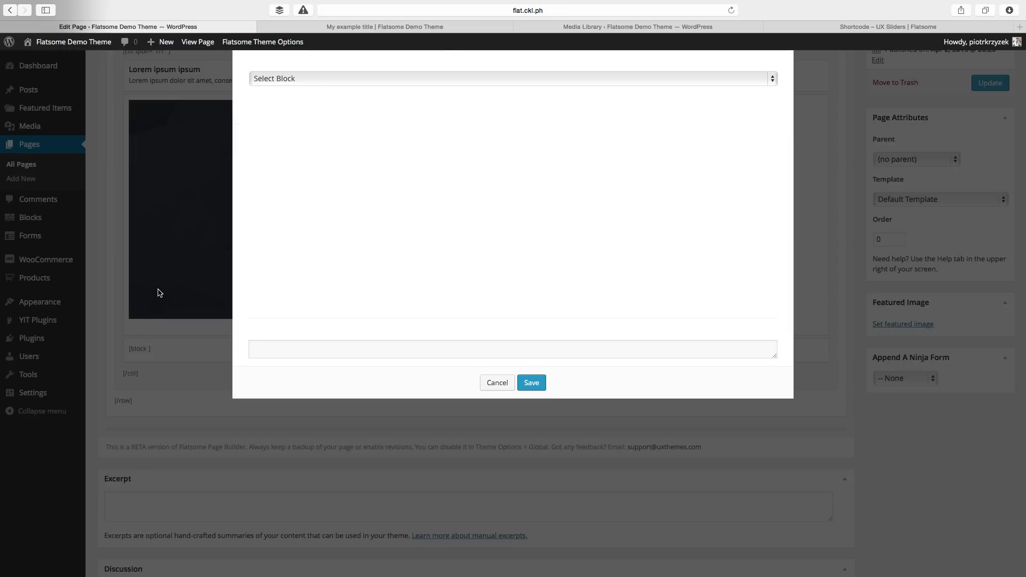
left_click(357, 80)
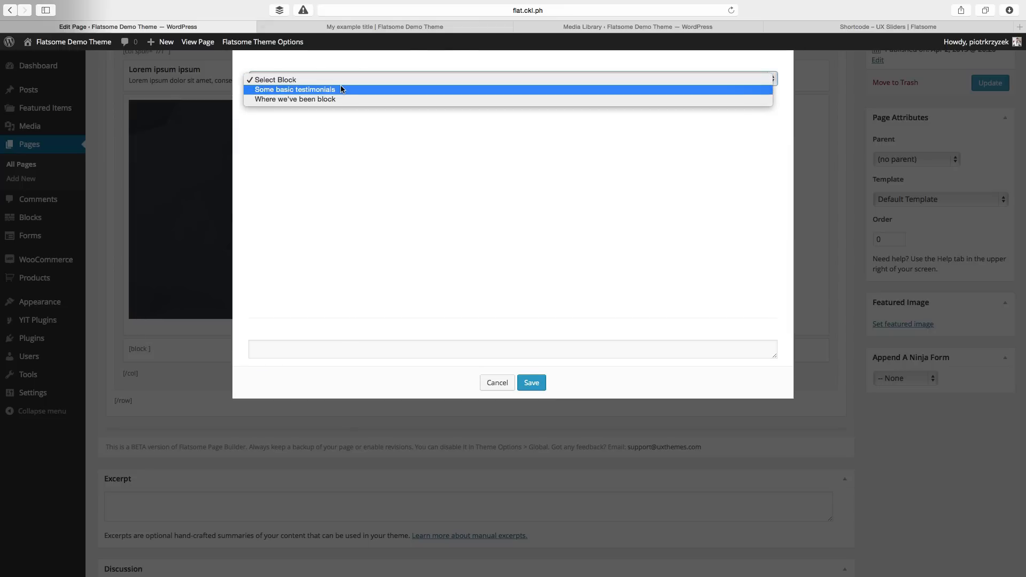
left_click(342, 90)
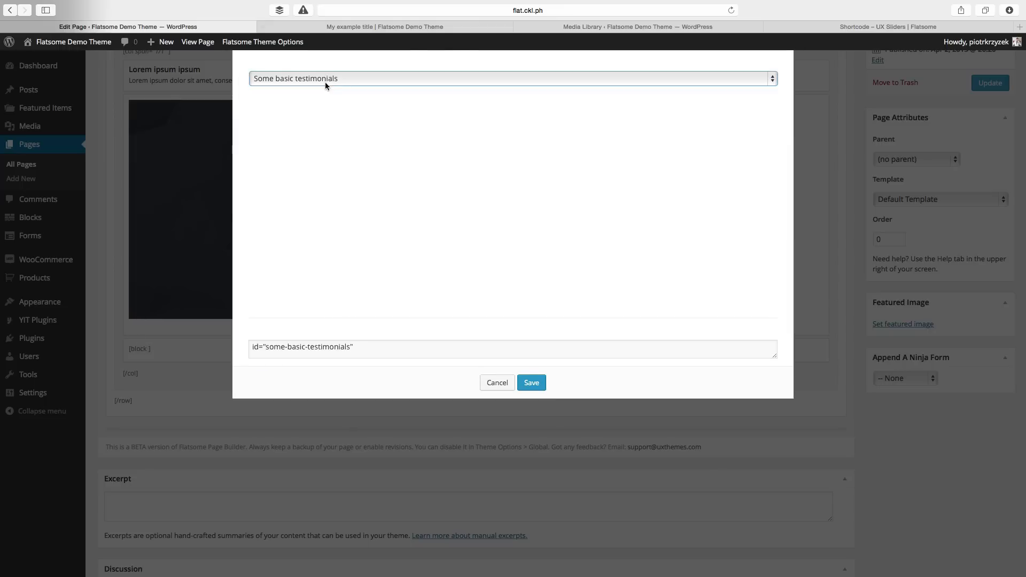
left_click(531, 383)
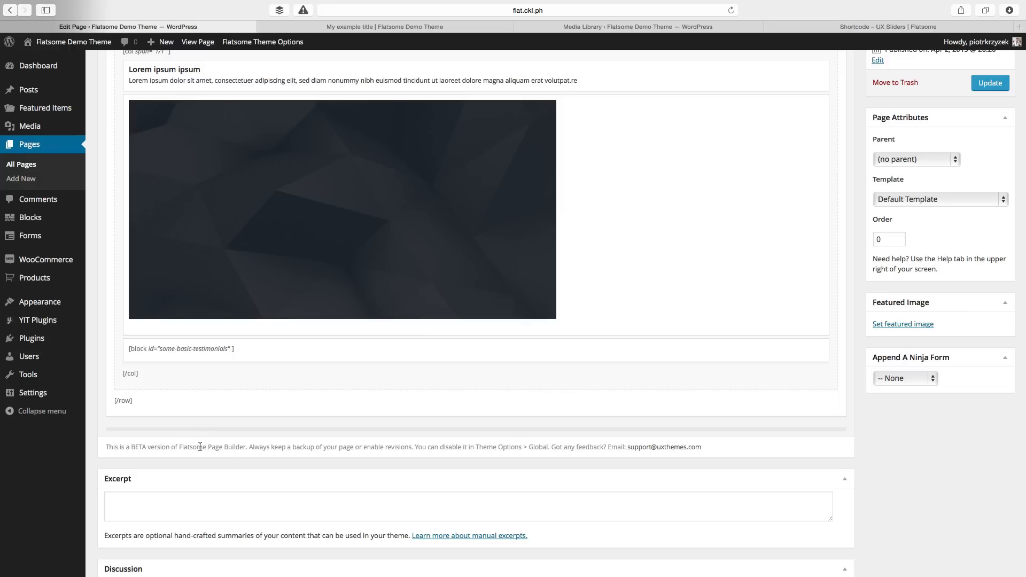
Open the shortcode entry box for a code element below the testimonials block and close it empty
left_click(189, 368)
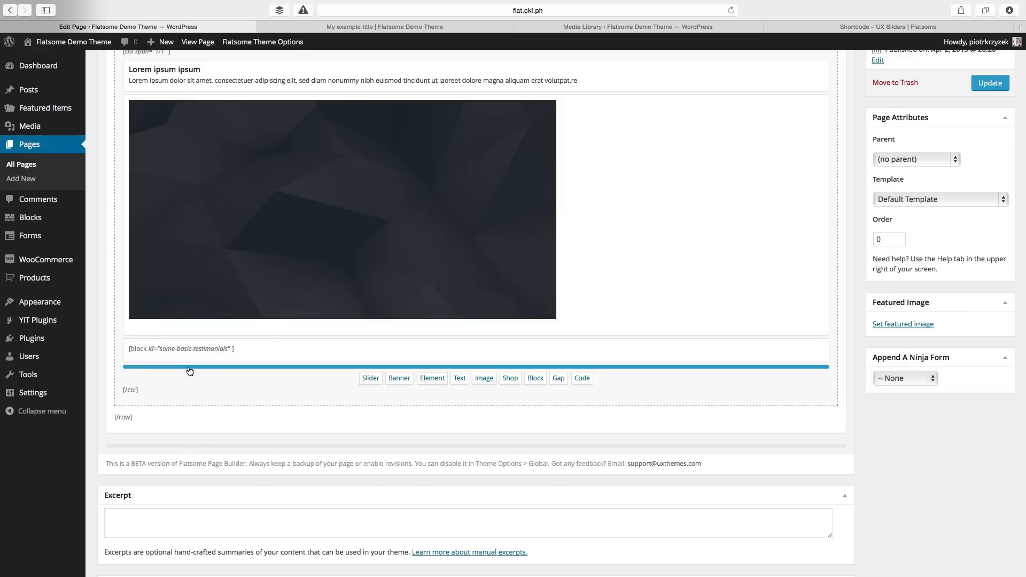
left_click(581, 380)
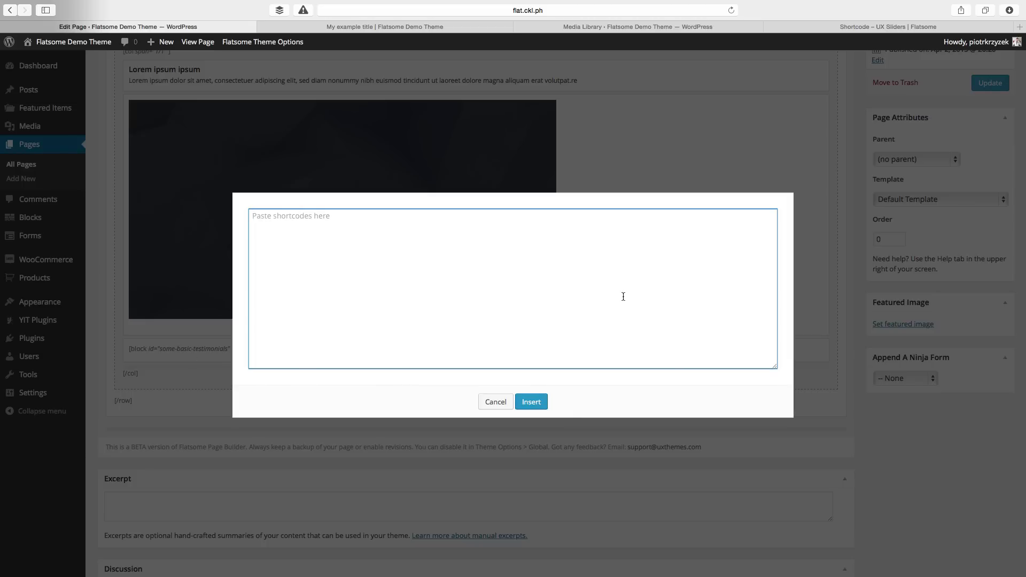
left_click(531, 401)
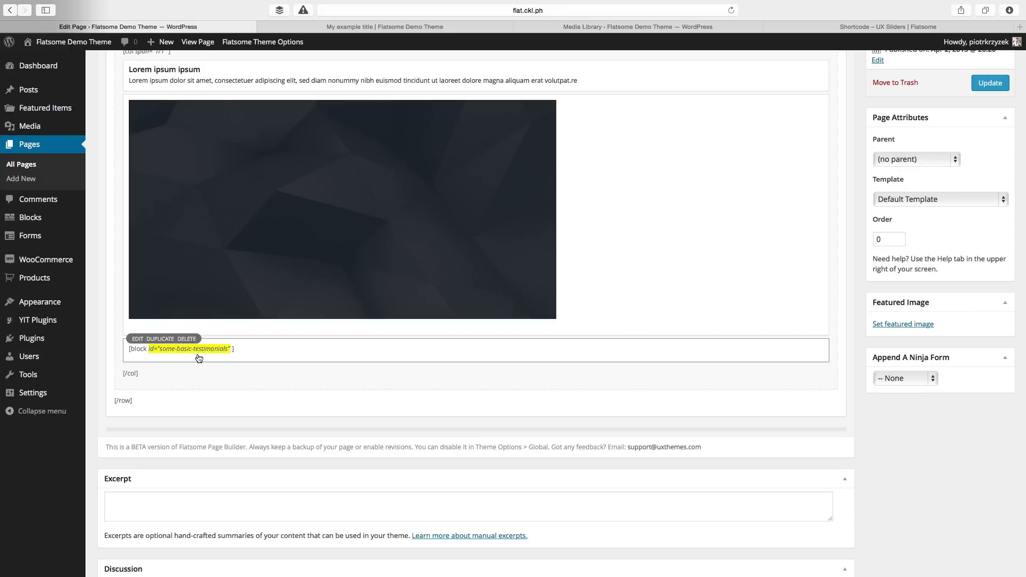
Delete the testimonials block, the image and the Lorem ipsum text element from the column
scroll(203, 378, "up", 3)
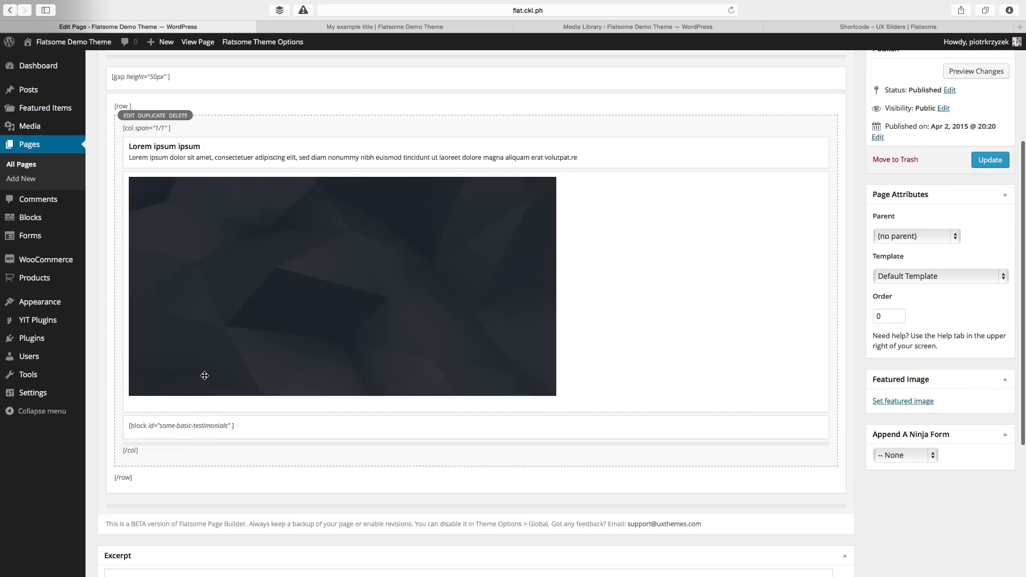
left_click(260, 444)
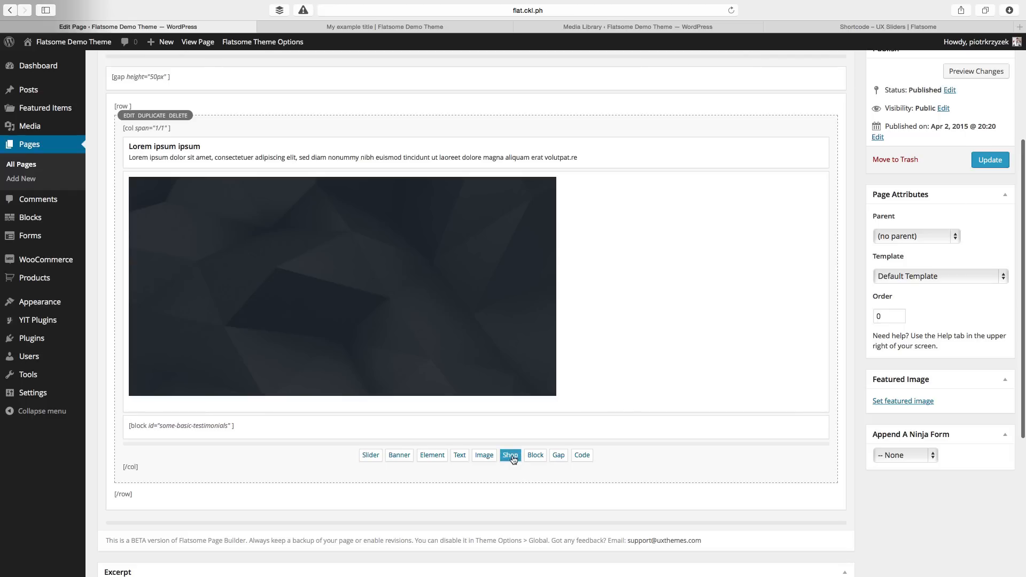
left_click(188, 416)
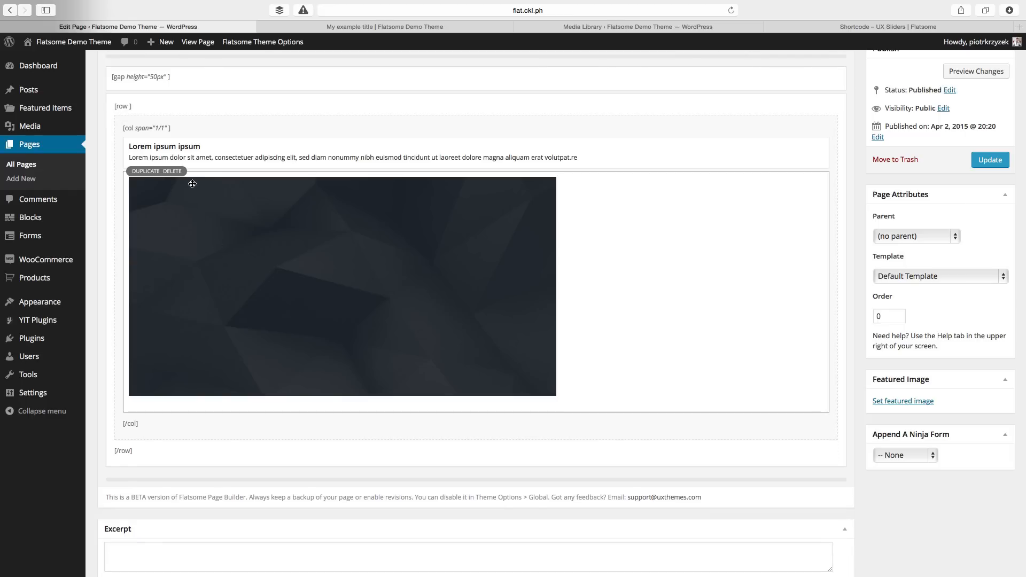
left_click(172, 171)
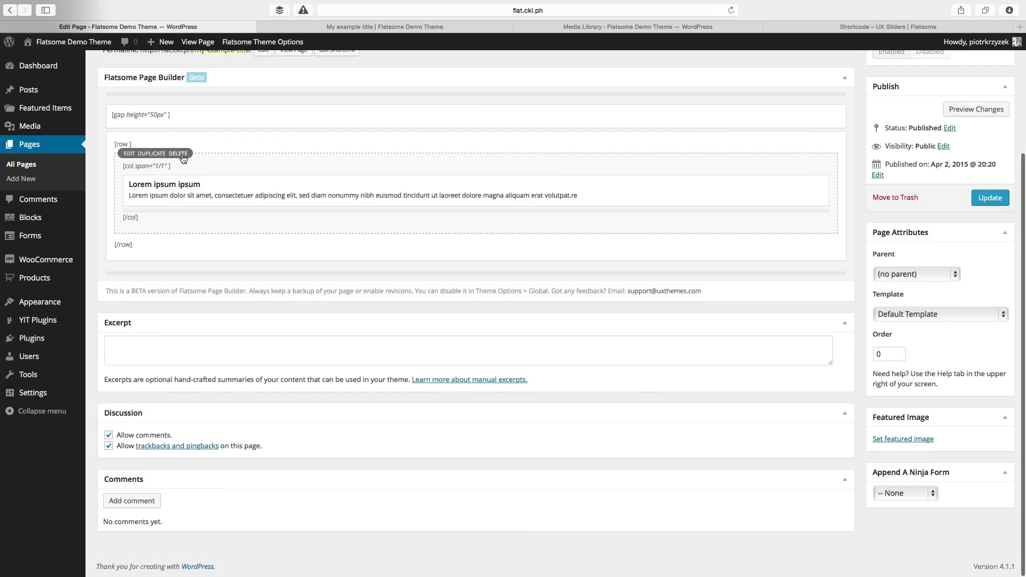
left_click(179, 172)
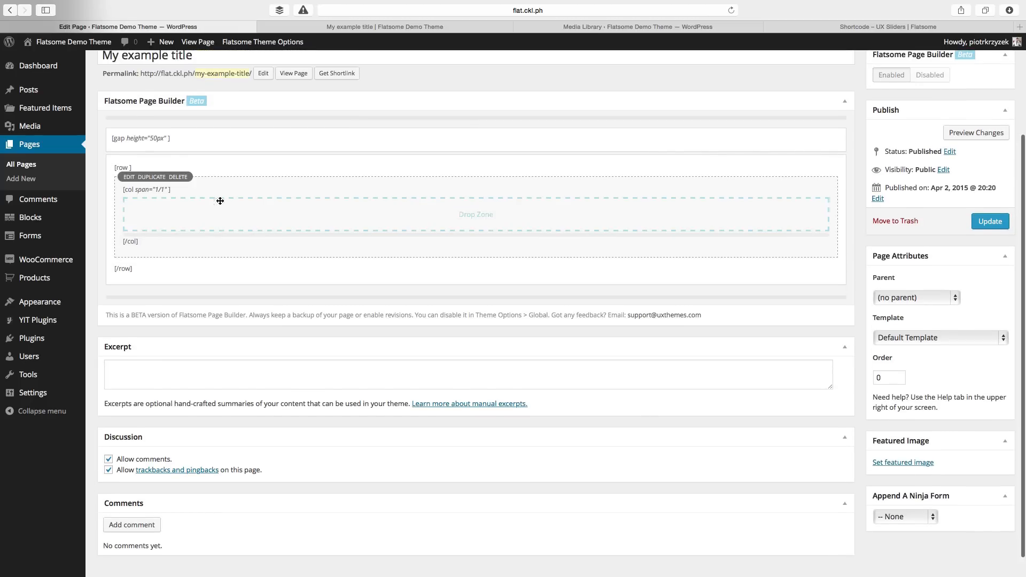
Look through the gallery of elements available for the empty column and close it without choosing one
left_click(217, 236)
left_click(432, 246)
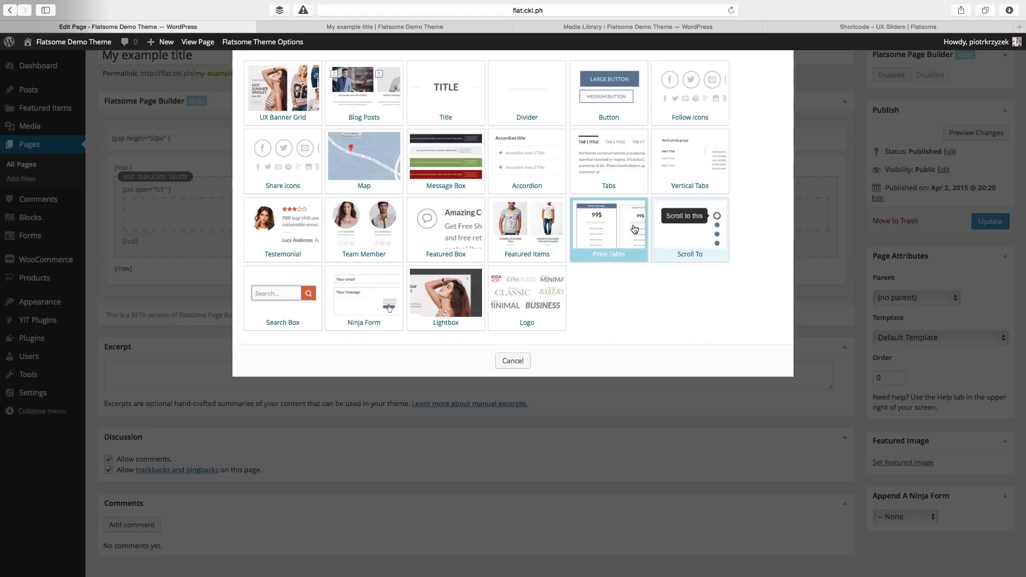
left_click(514, 361)
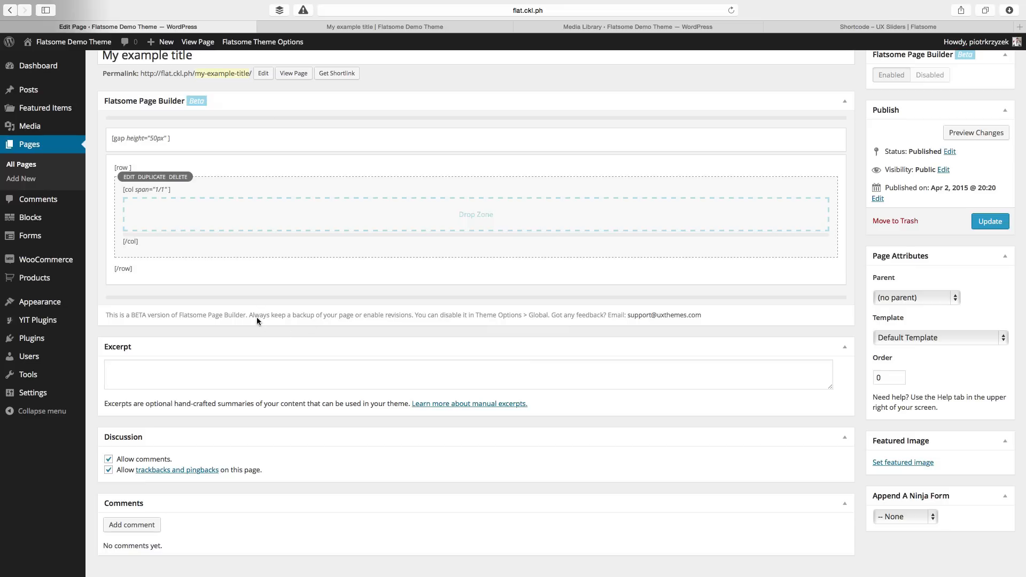
Insert a Map element into the empty column and open its content text, closing the editor without changes
mouse_move(270, 250)
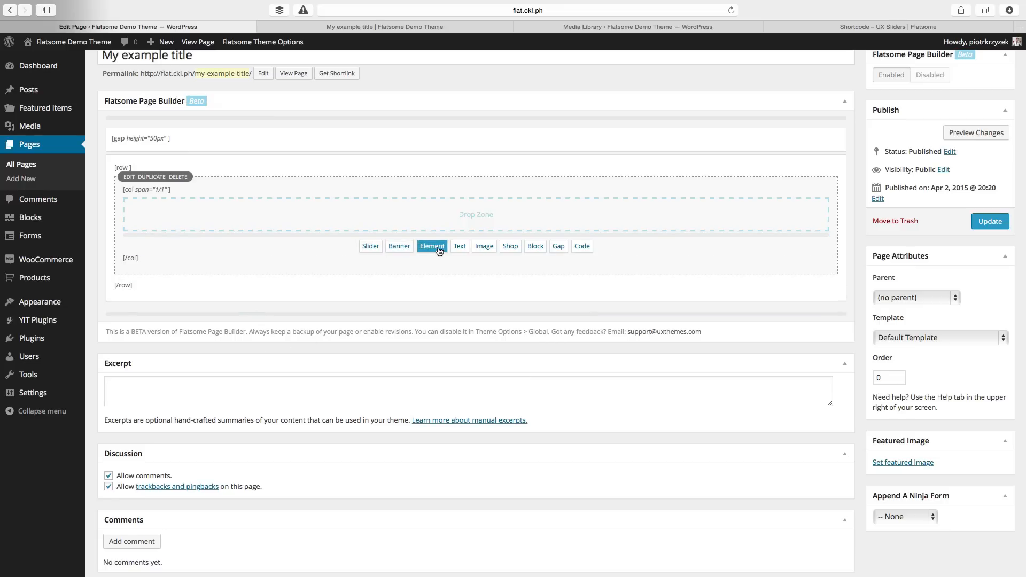
left_click(406, 248)
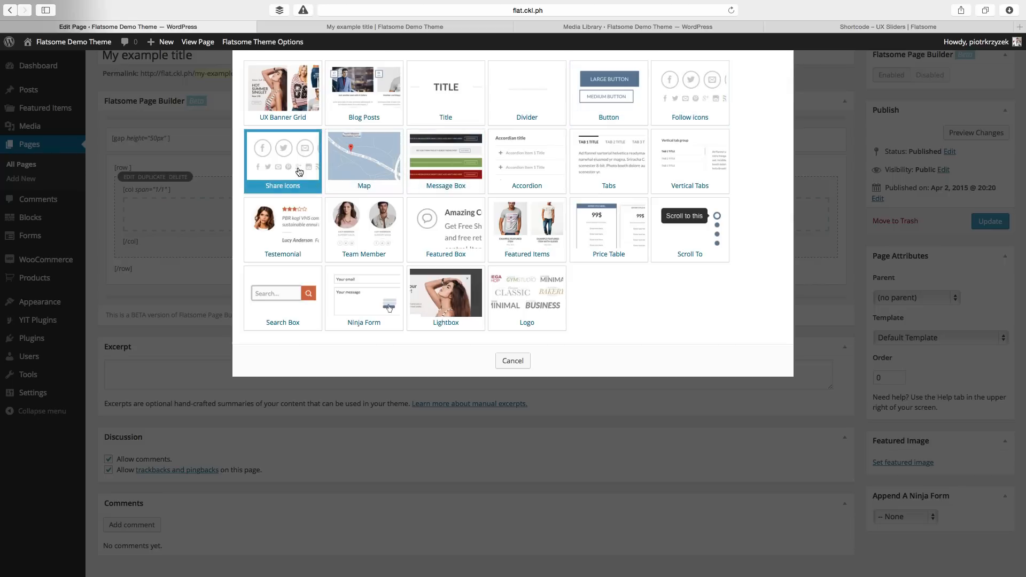
left_click(382, 168)
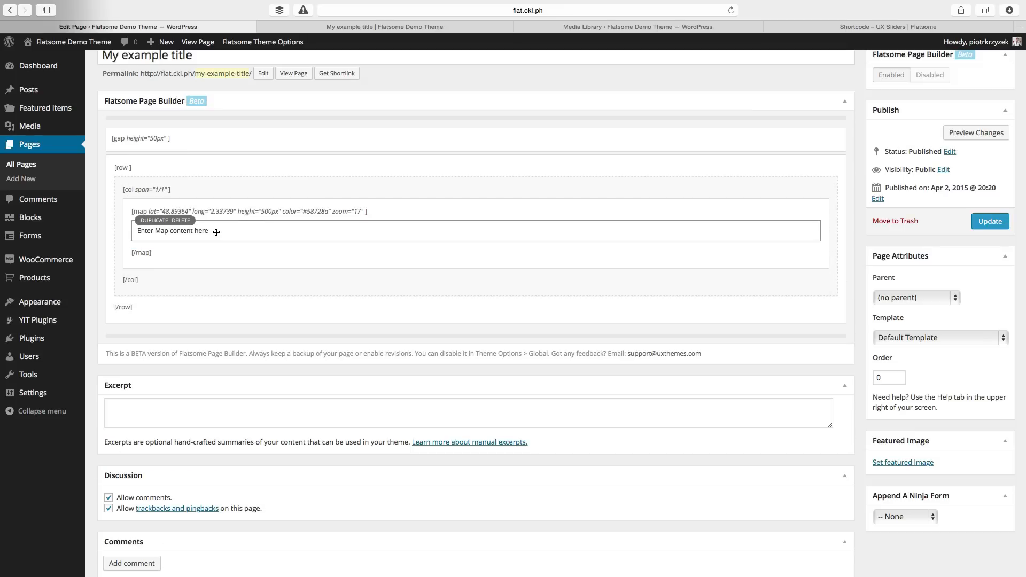
left_click(217, 232)
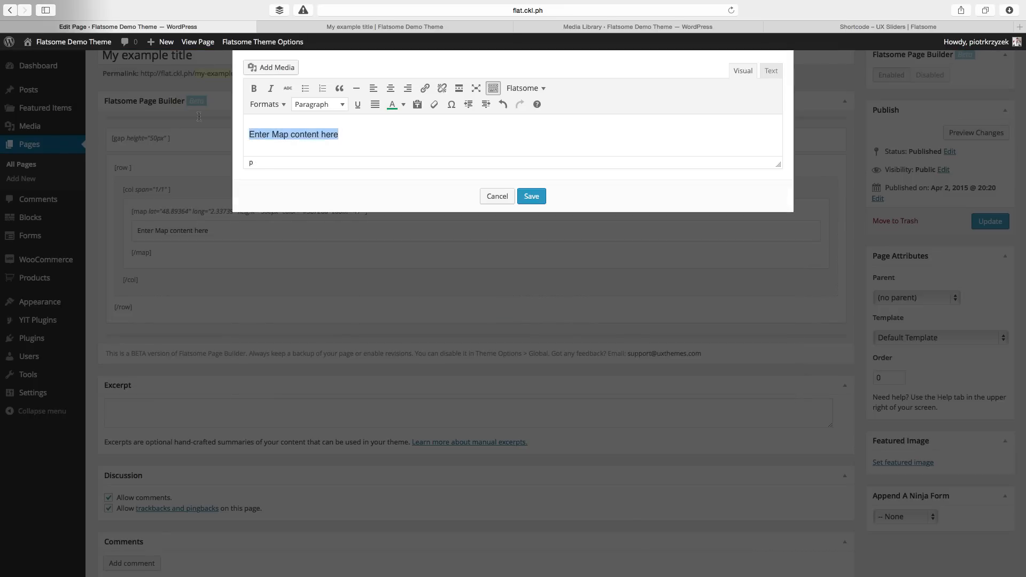
left_click(483, 199)
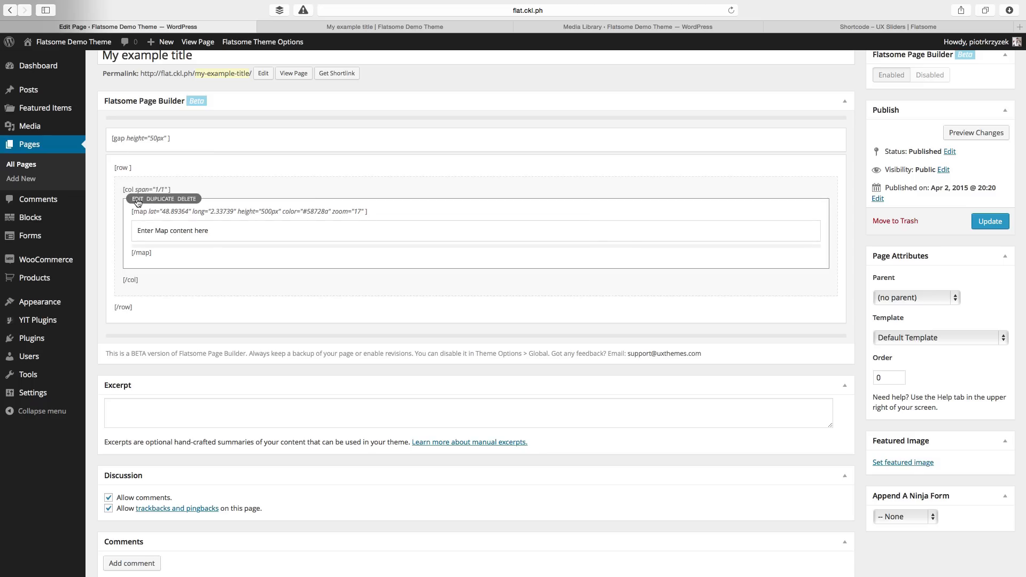
Review the map's latitude, longitude and map height settings, cancel without changes, and delete the map element
left_click(143, 197)
left_click(394, 109)
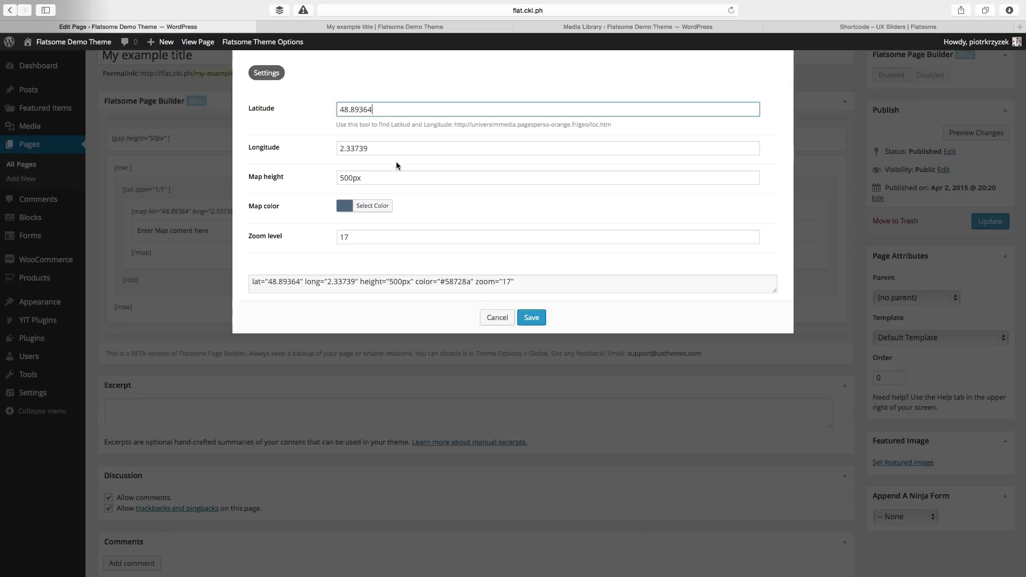
left_click(395, 178)
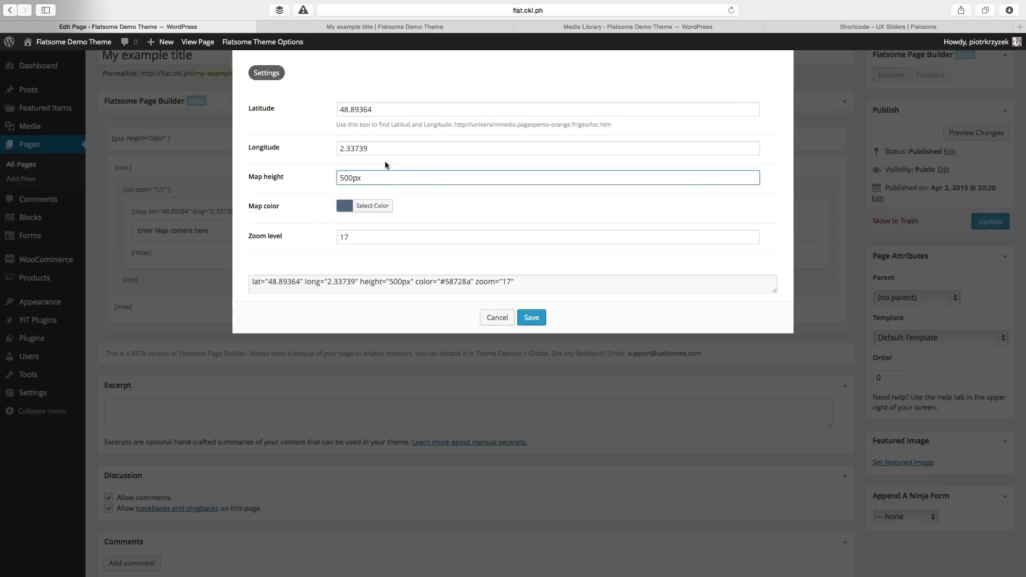
key("shift+Tab")
key("shift+Tab")
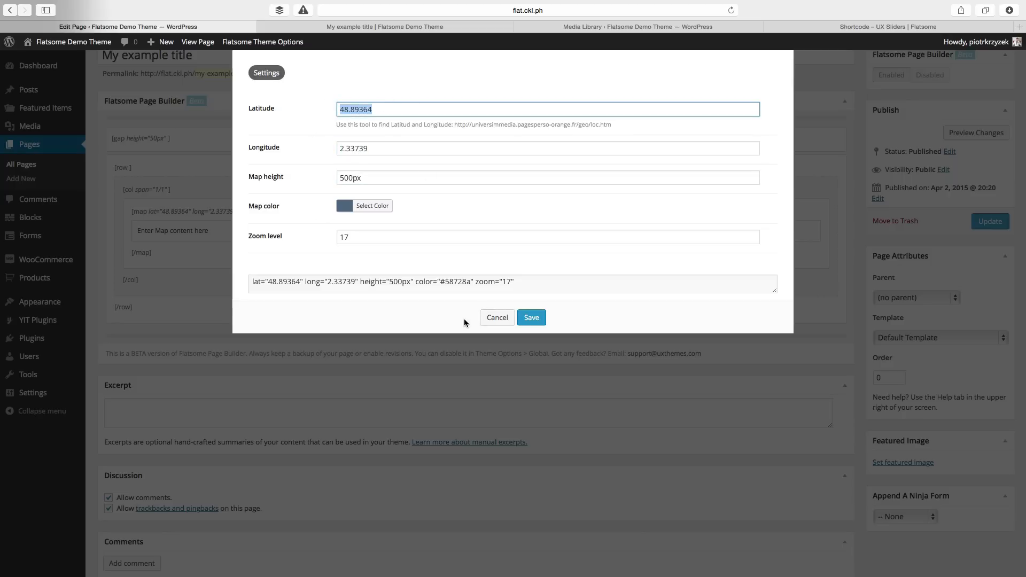
left_click(487, 319)
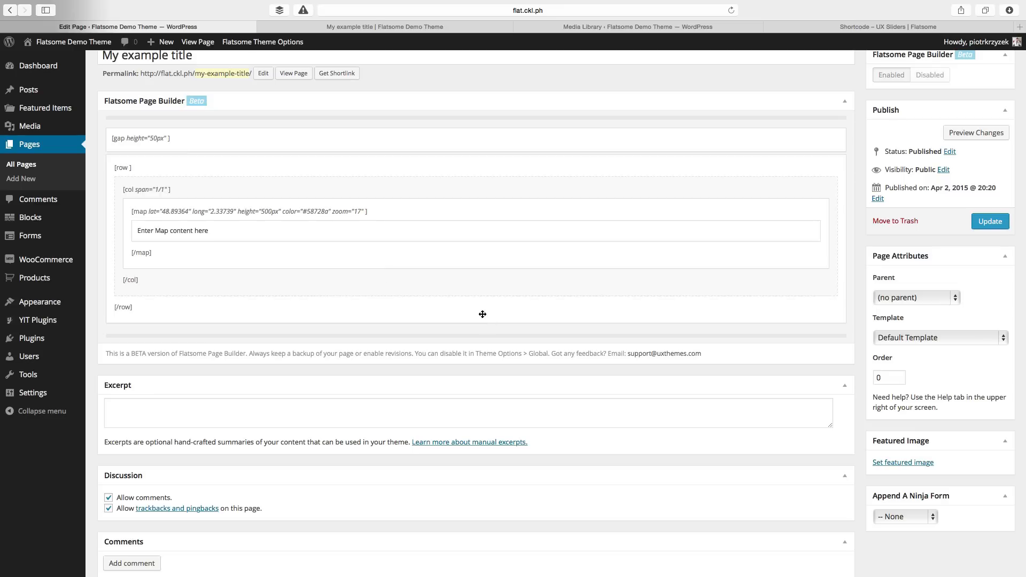
left_click(184, 202)
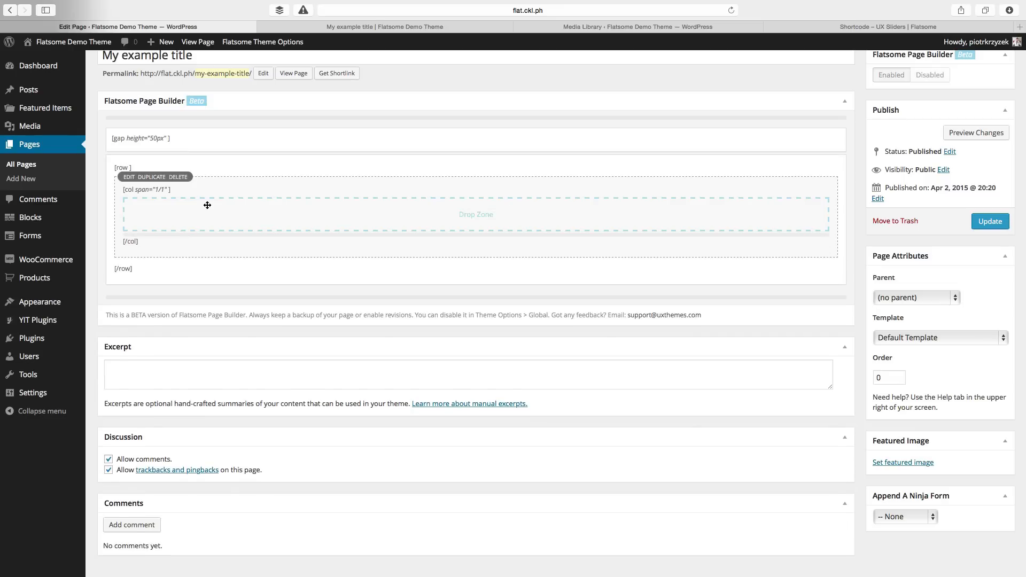
Insert a Message Box element into the empty column
mouse_move(335, 235)
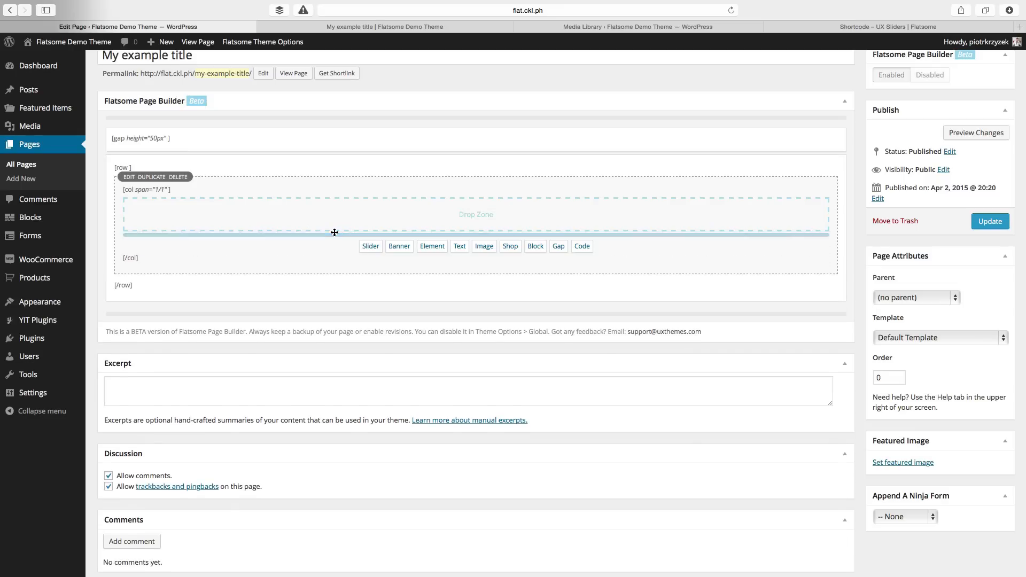
left_click(435, 248)
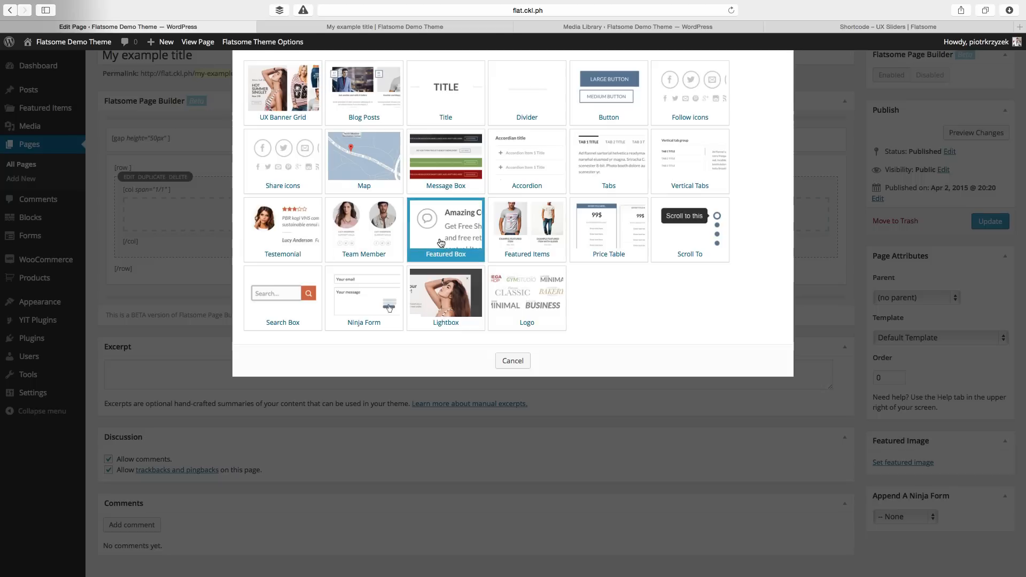
left_click(433, 172)
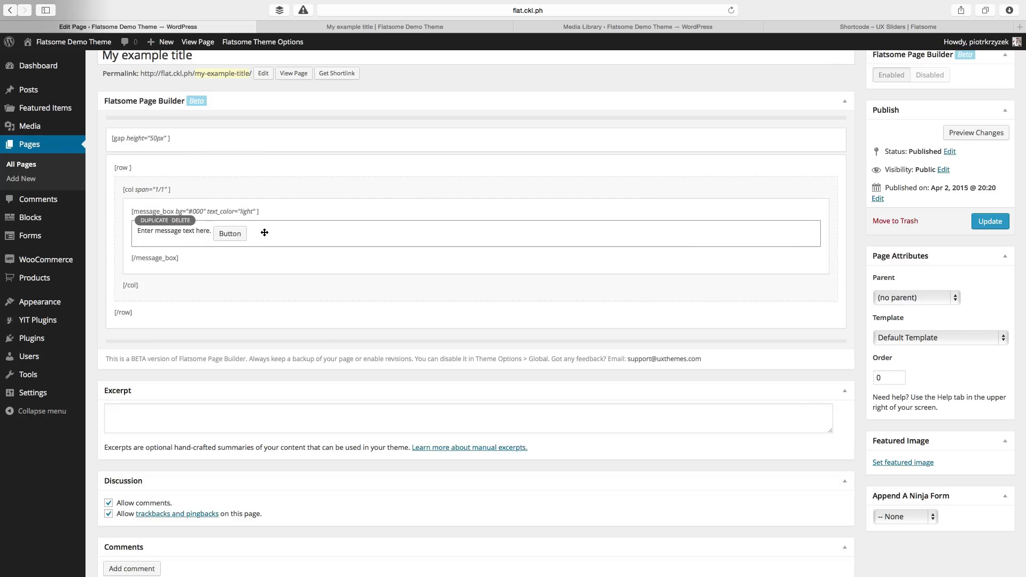
Preview the page to inspect the default message box, and return to the page editor
left_click(976, 134)
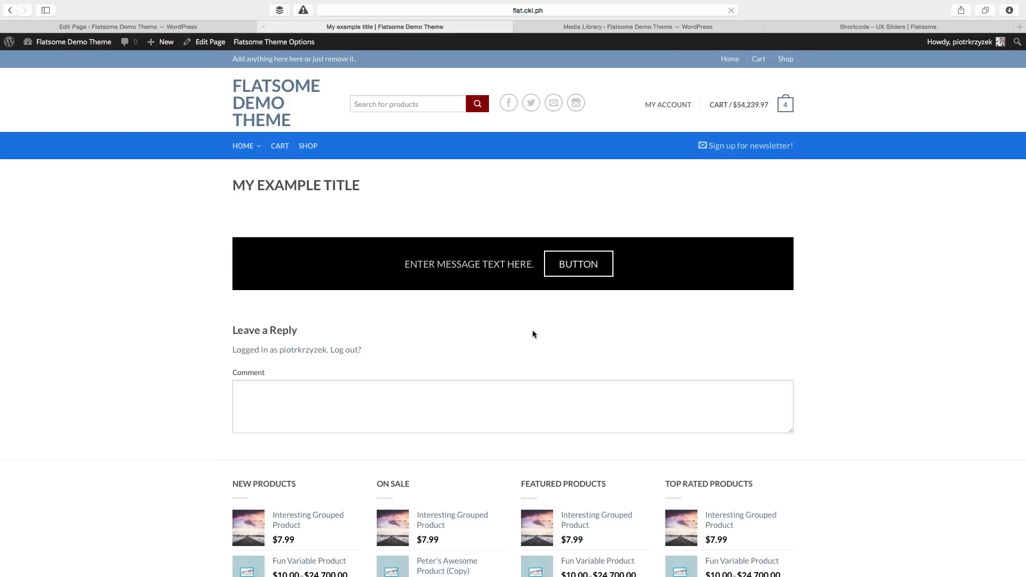
left_click_drag(417, 259, 698, 270)
left_click(436, 265)
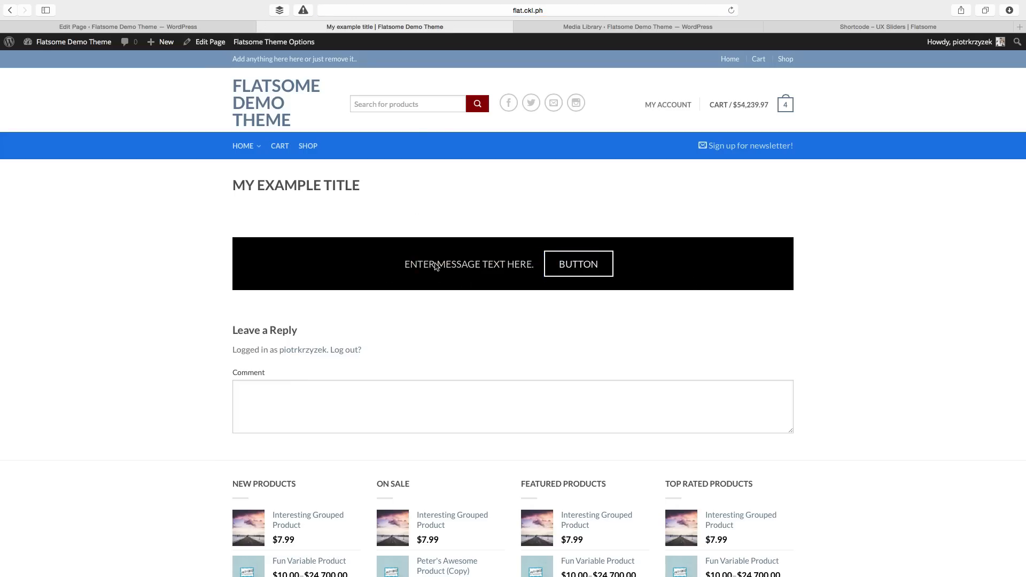
left_click(251, 30)
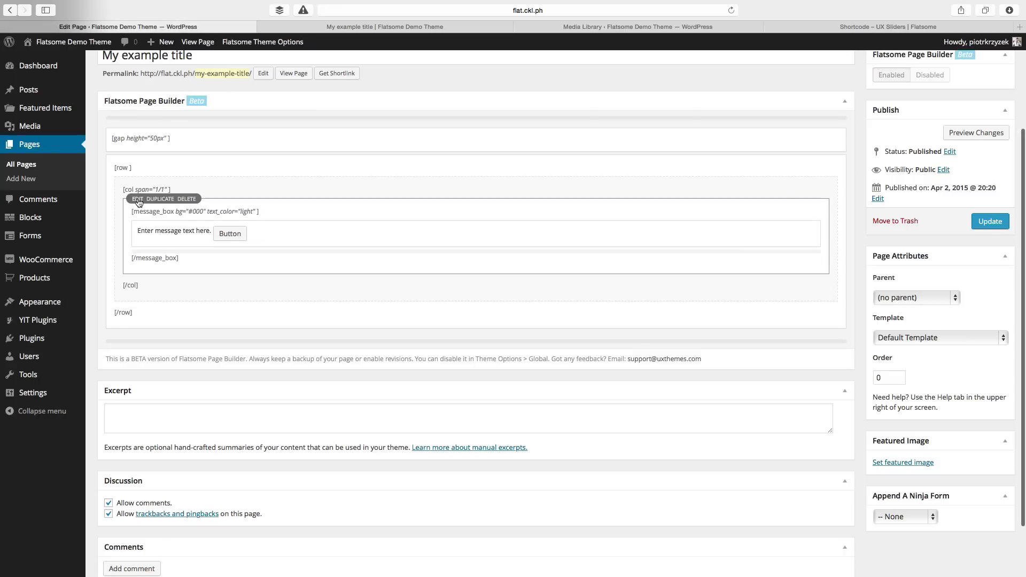
left_click(138, 200)
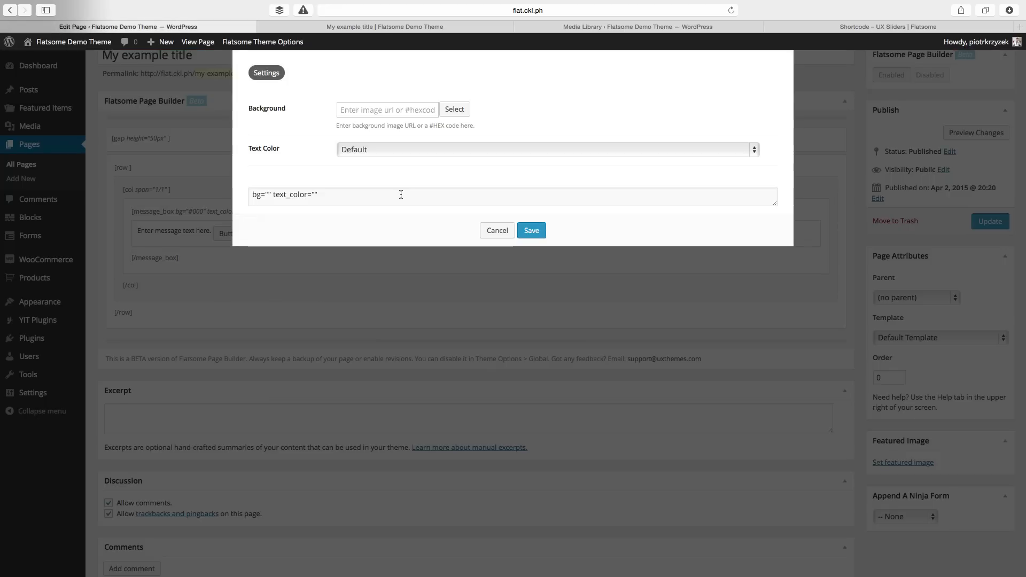
left_click(374, 110)
type("http://flat.ckl.ph/wp-content/uploads/2015/02/picjumbo.com_HNCK41611.jpg")
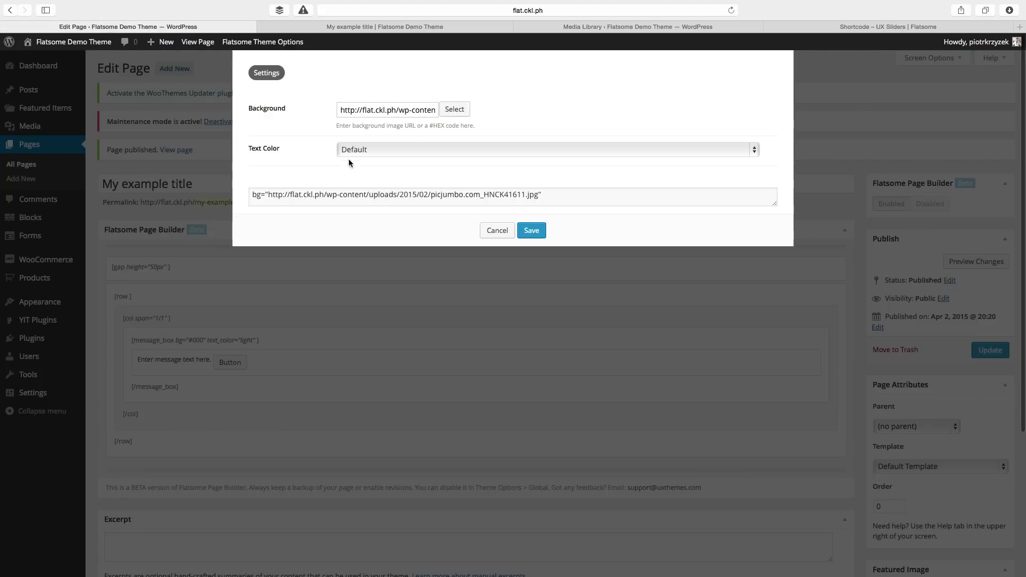
left_click(357, 151)
left_click(405, 137)
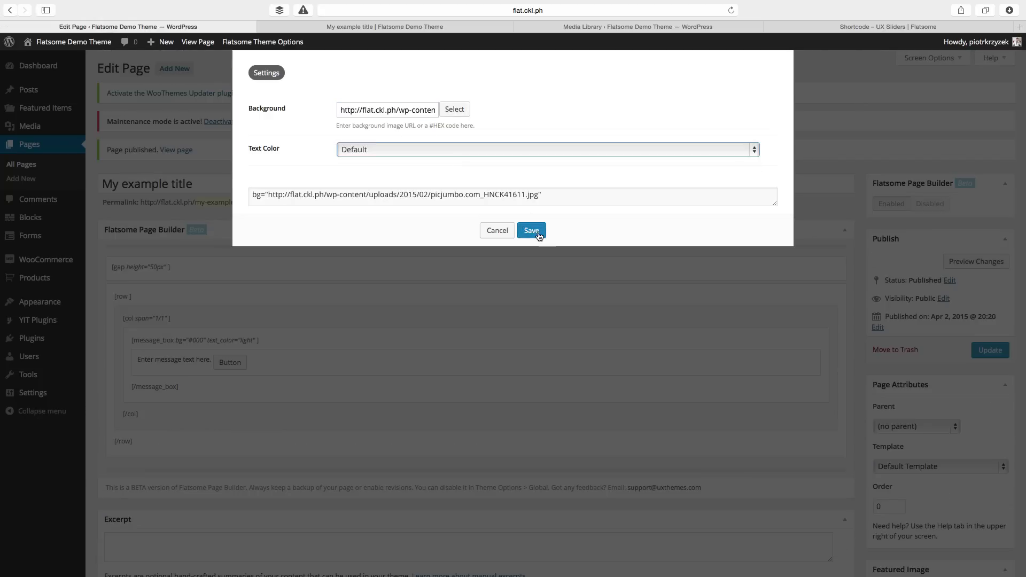
left_click(539, 237)
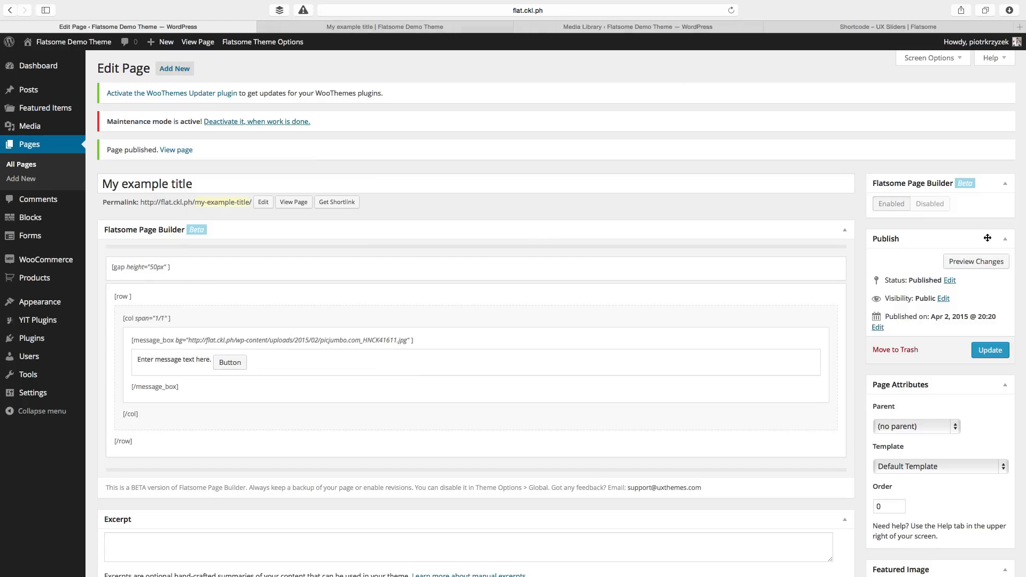
left_click(434, 27)
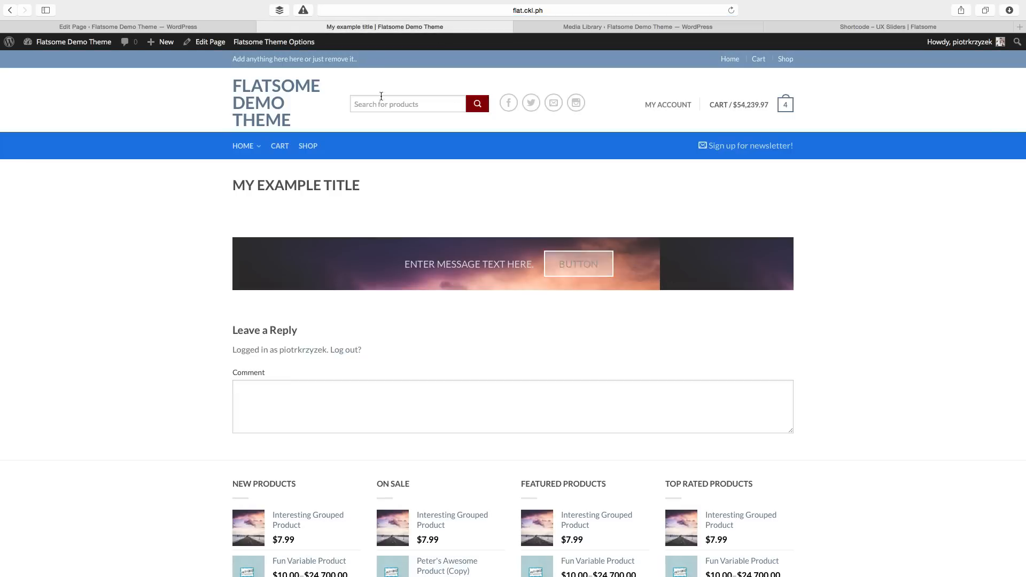
left_click(198, 27)
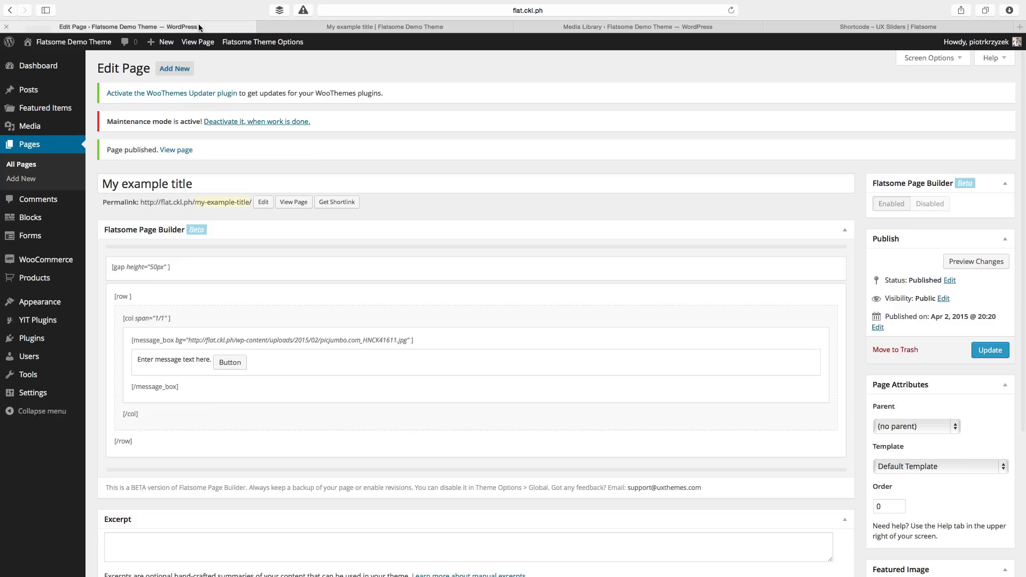
Delete the message box along with its text content, and insert a new Message Box element in the column
left_click(182, 350)
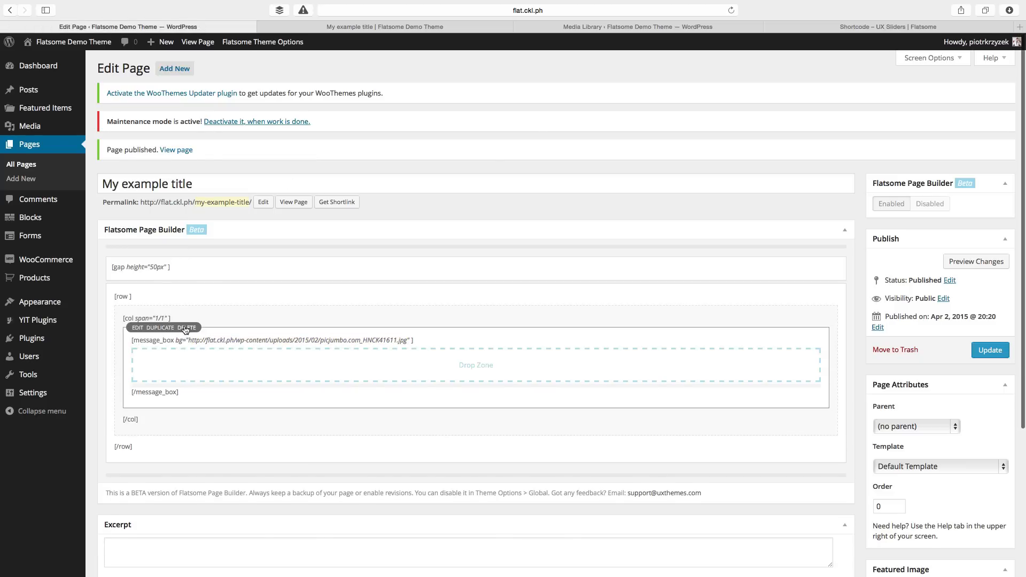
left_click(186, 328)
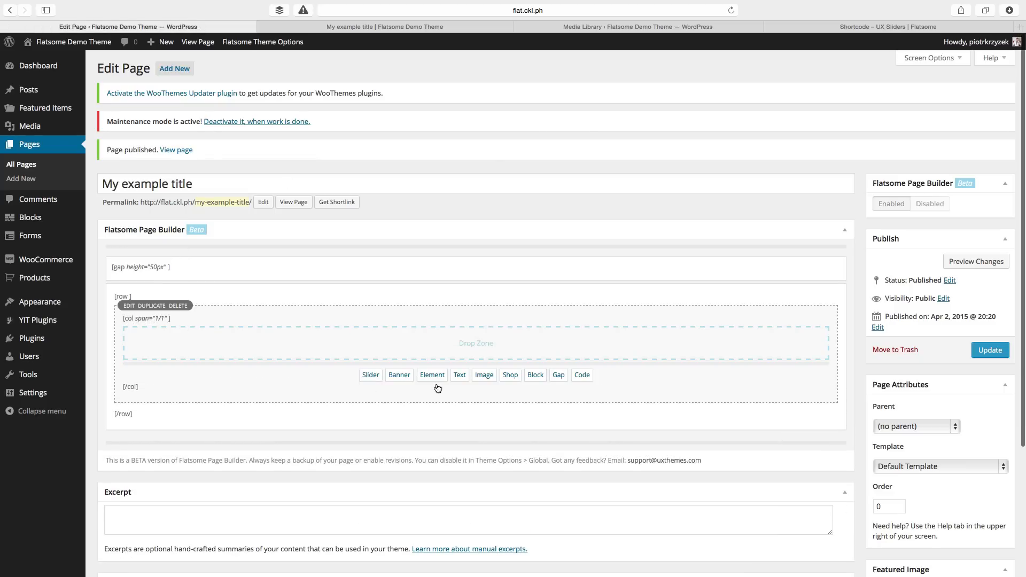
left_click(436, 380)
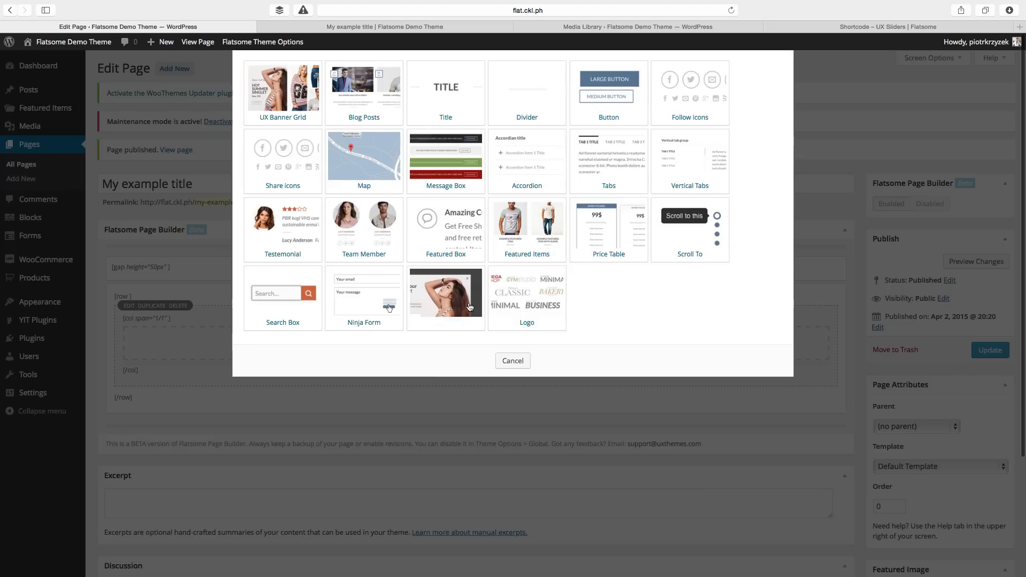
left_click(453, 174)
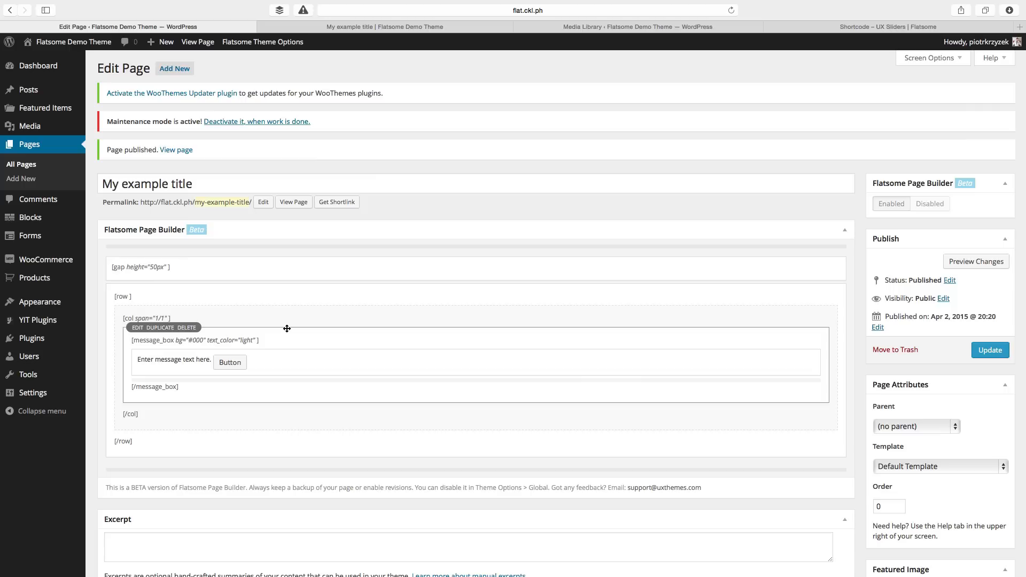
Open the new message box's settings and clear its Background value
left_click(138, 328)
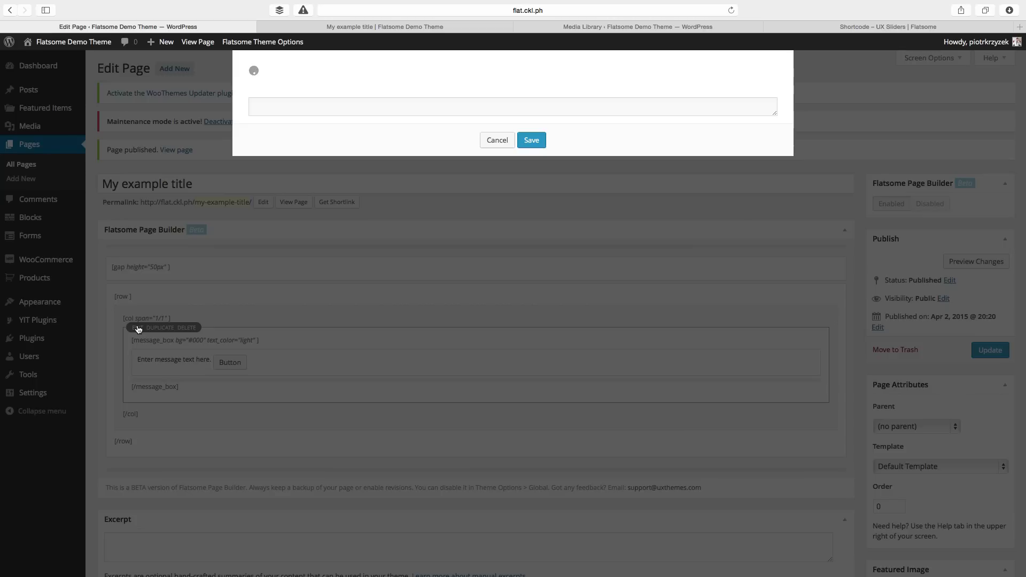
left_click(385, 109)
left_click_drag(385, 109, 302, 99)
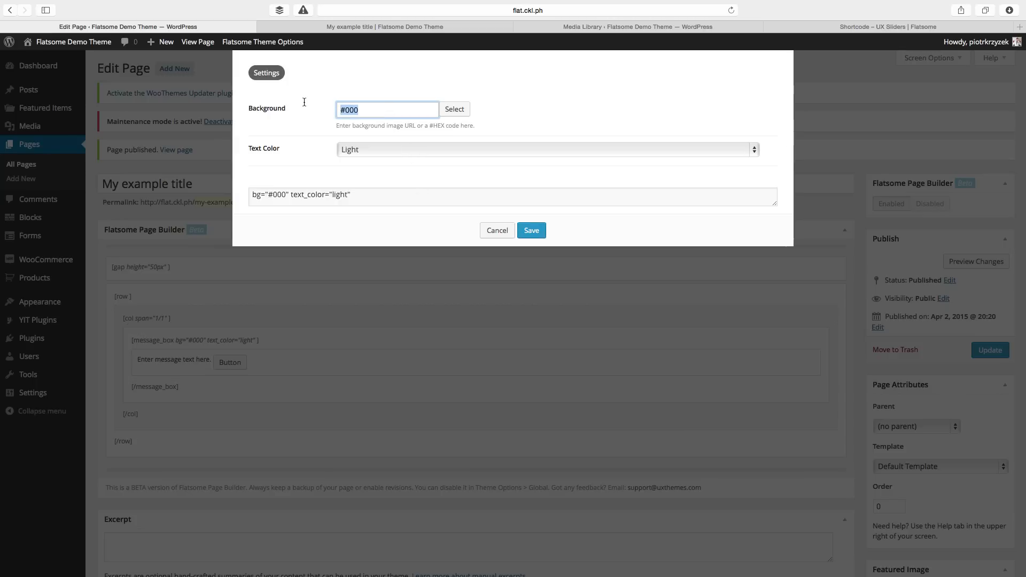
left_click(462, 109)
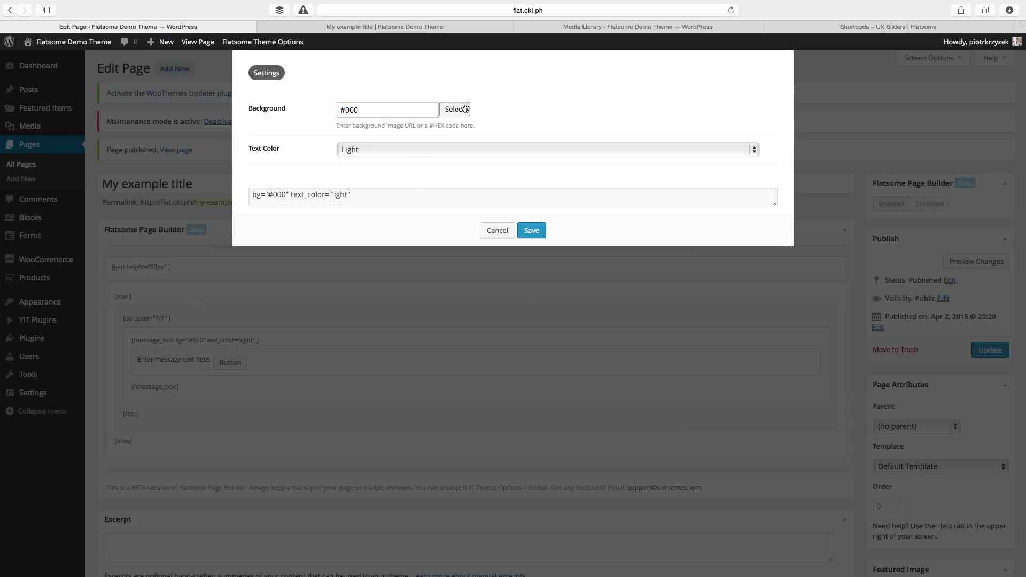
left_click(371, 110)
left_click_drag(370, 110, 324, 108)
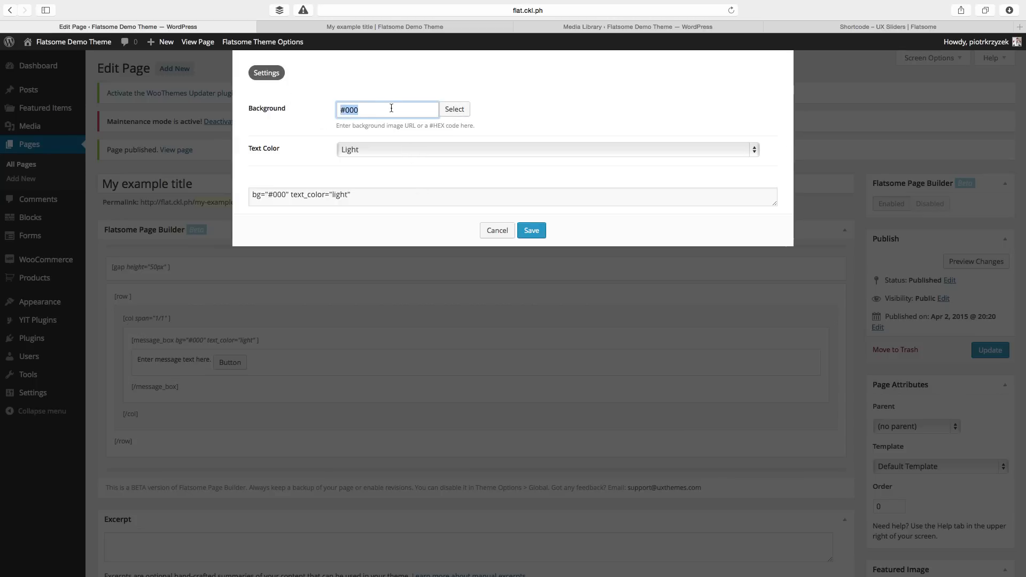
key("super+v")
key("super+a")
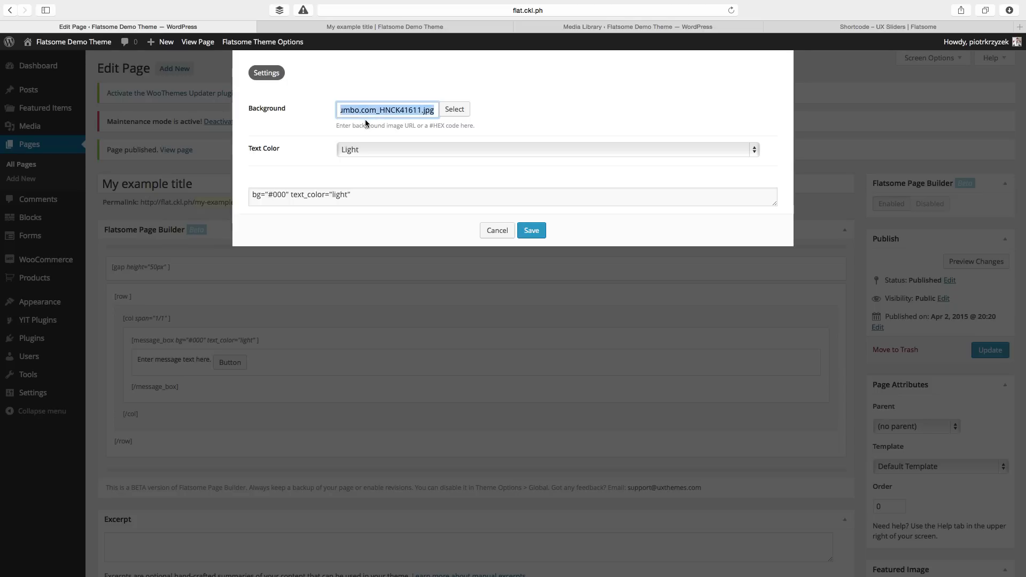
key("BackSpace")
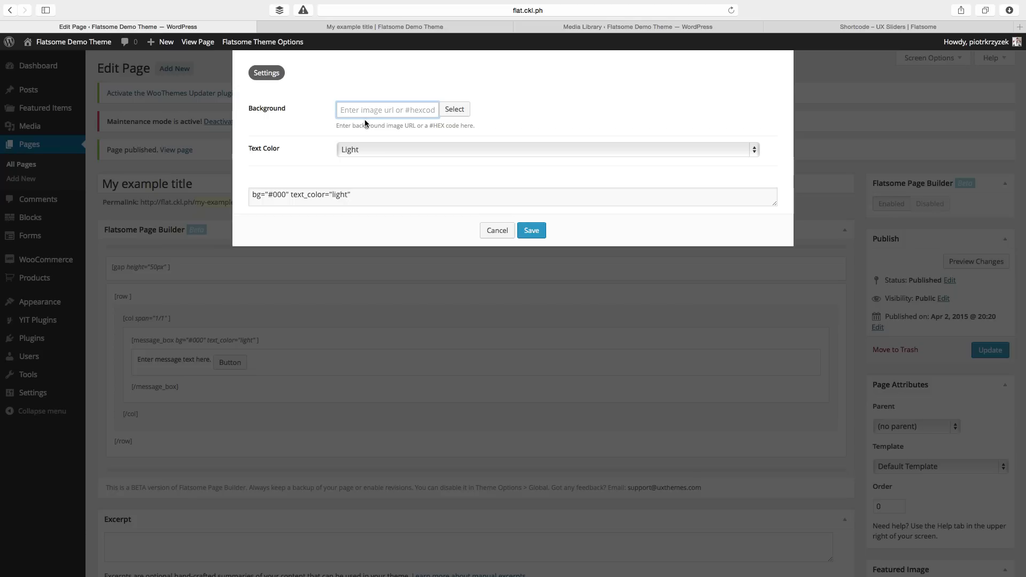
In a new browser tab, search Google for "google material design colors" and open the Color - Style page of Google design guidelines
key("super+t")
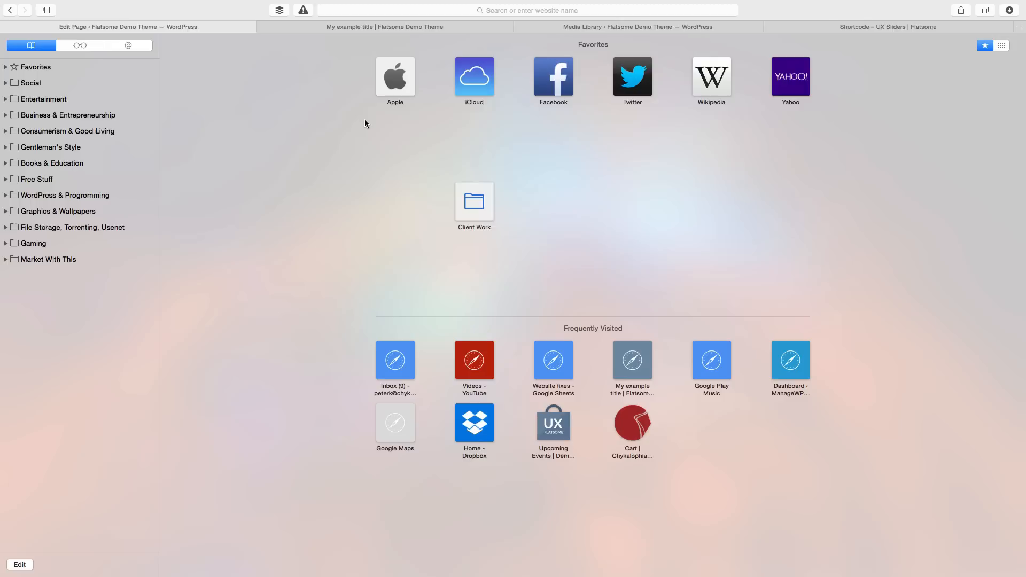
type("google")
key("Return")
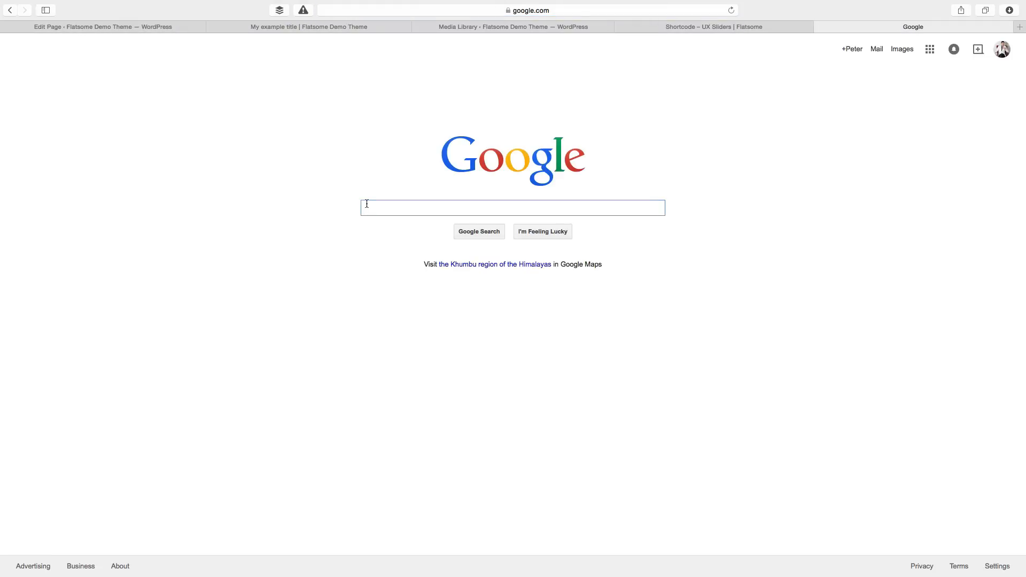
type("google ")
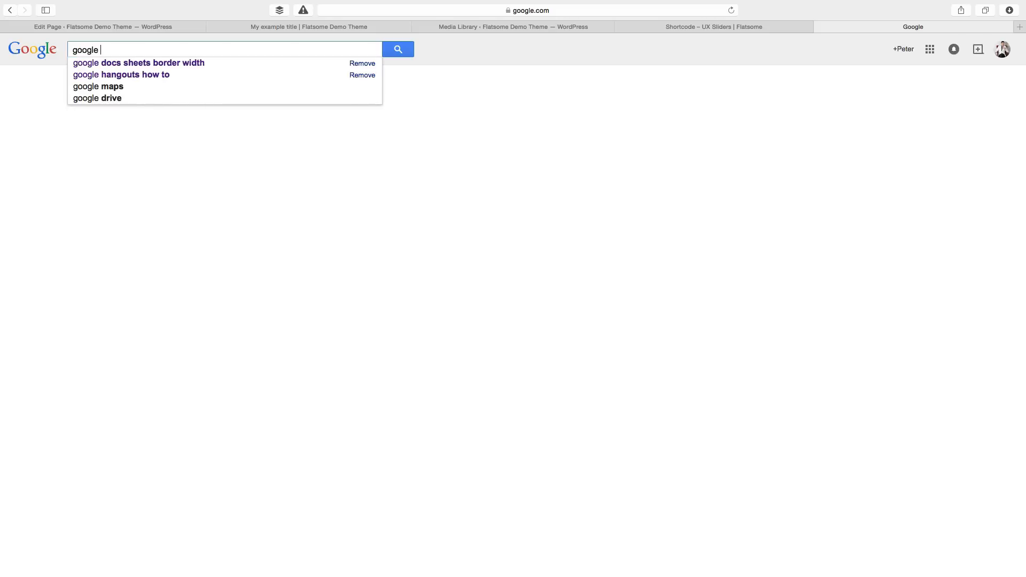
type("material ")
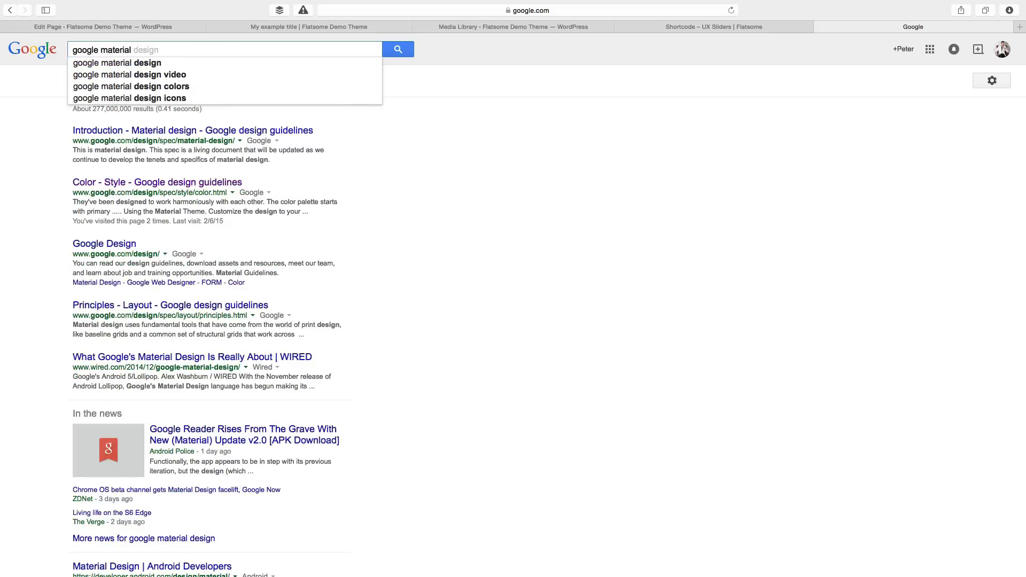
type("design colors")
key("Return")
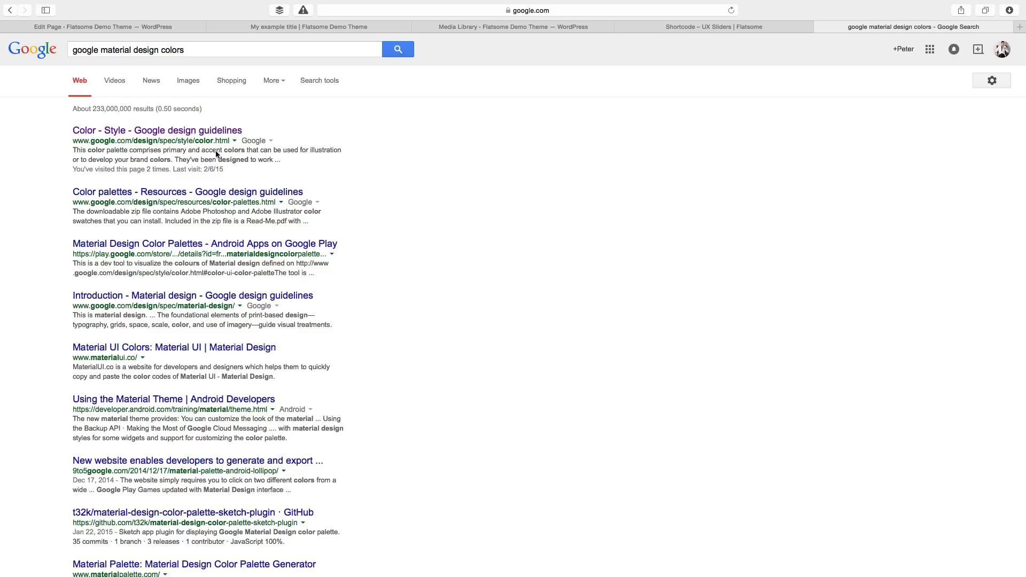
left_click(187, 132)
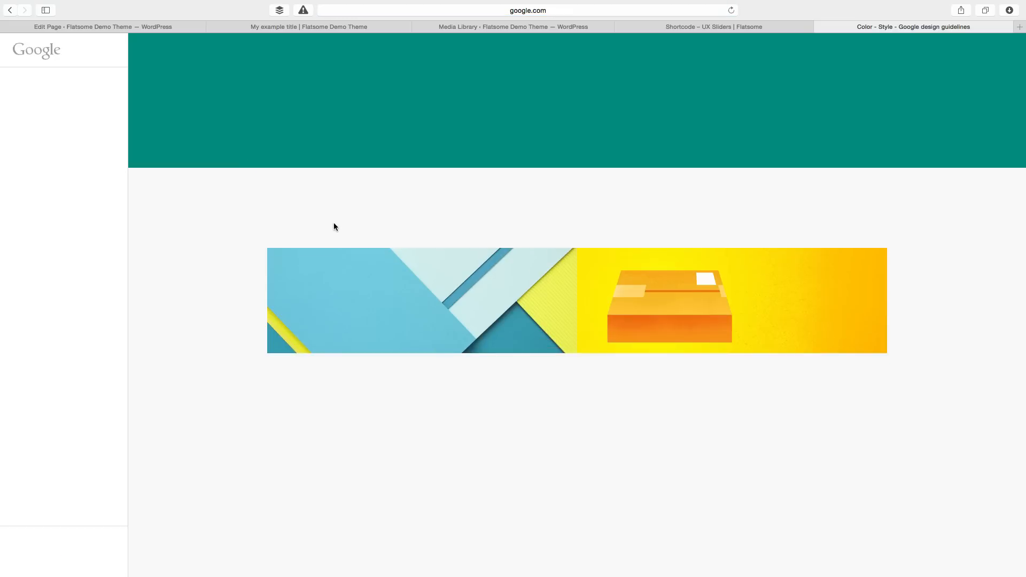
Copy the hex code F44336 of the Red 500 swatch from the color palette
scroll(333, 227, "down", 15)
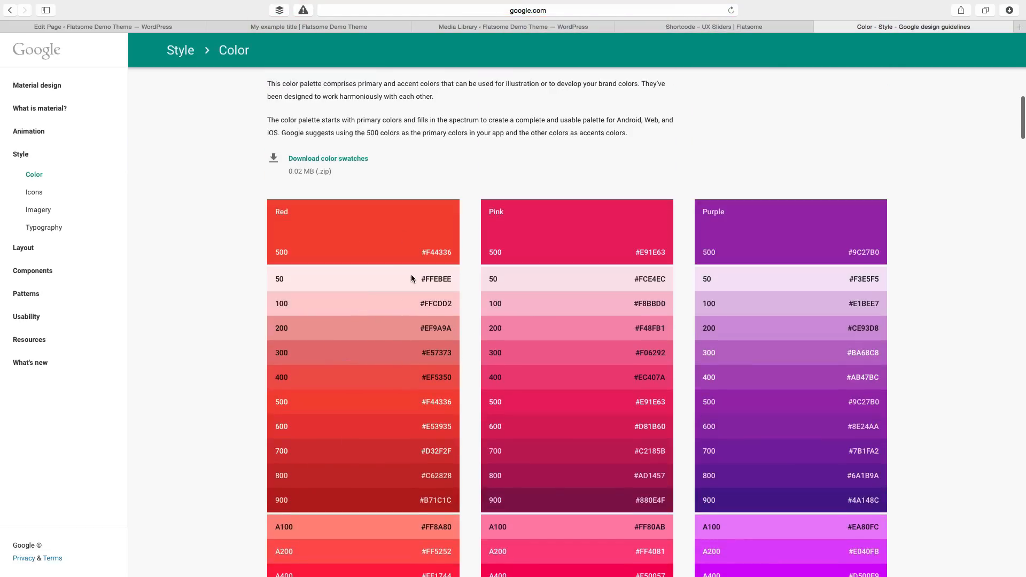
double_click(436, 279)
scroll(427, 208, "down", 2)
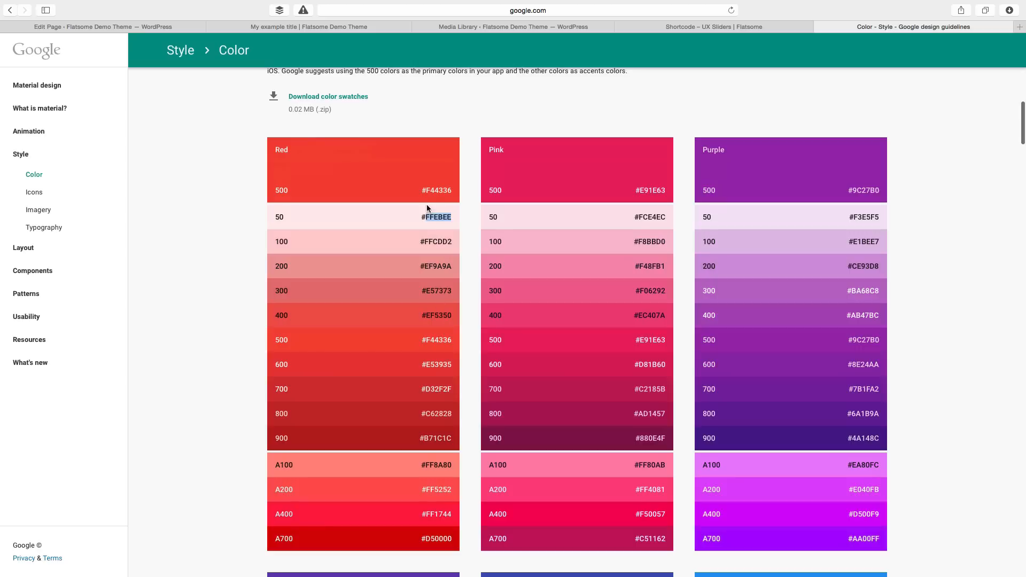
double_click(431, 190)
key("super+c")
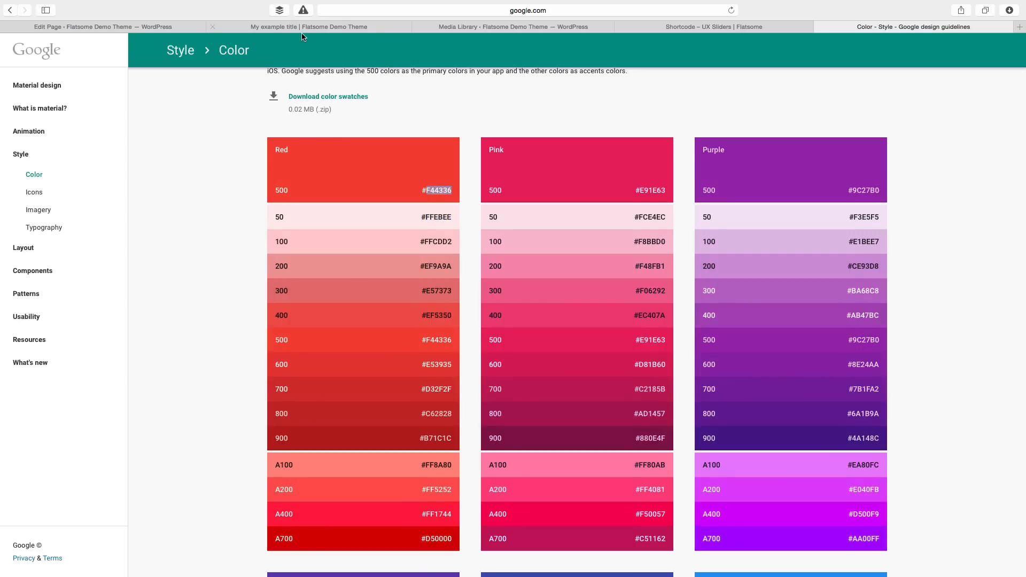
Return to the page editor, set the message box background to #F44336 with Light text color, and save the settings
left_click(130, 28)
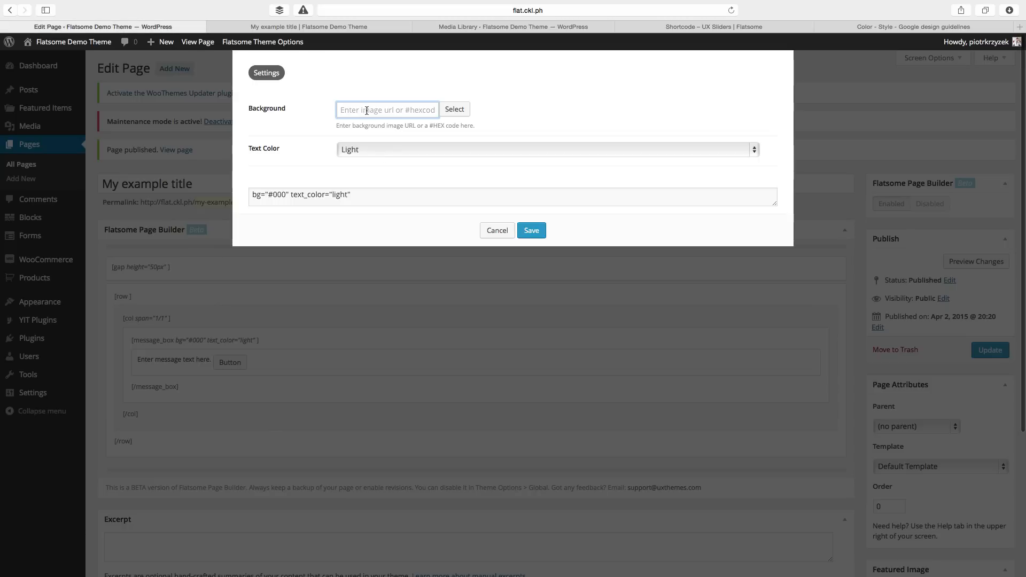
type("#")
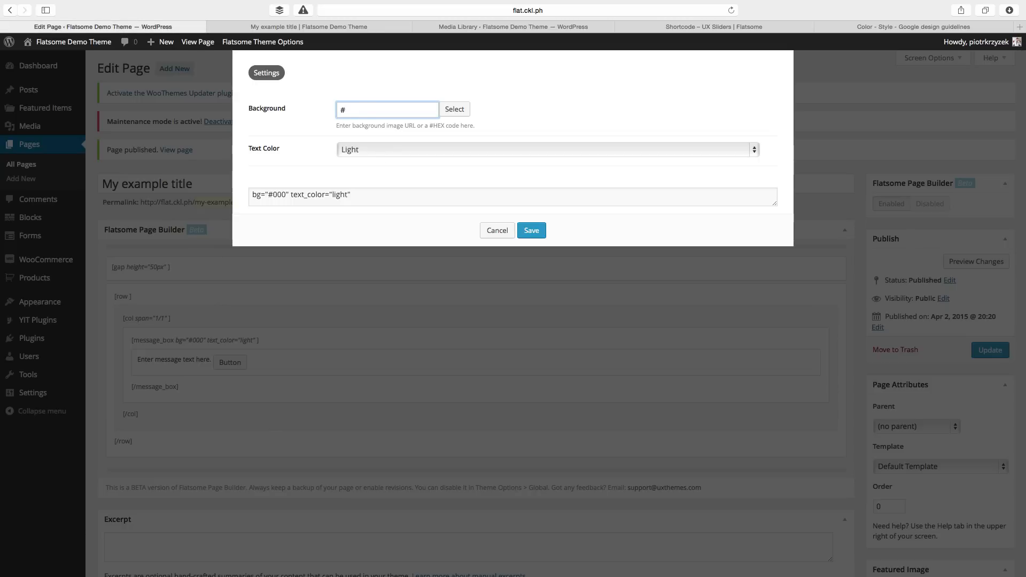
key("super+v")
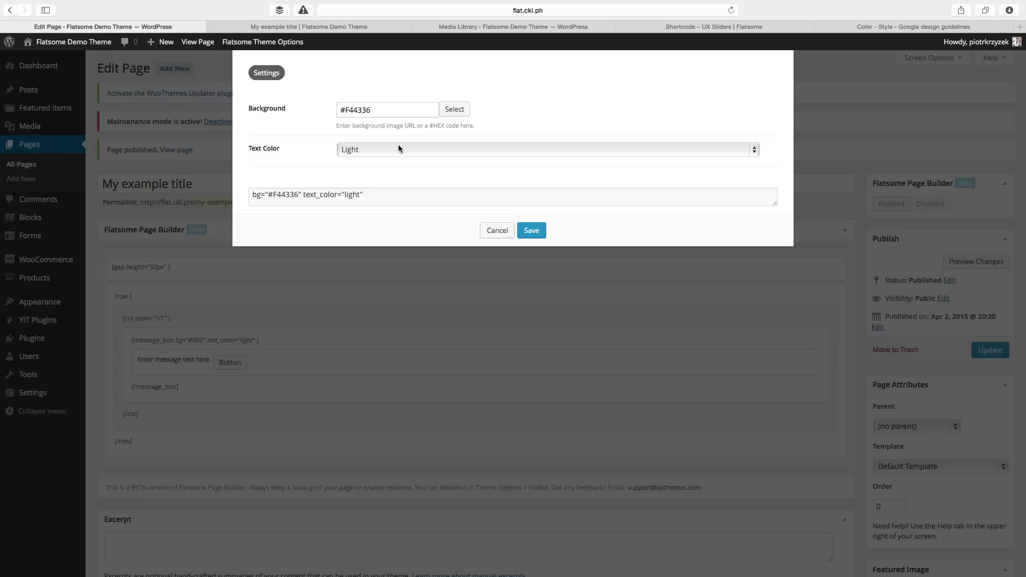
left_click(398, 149)
left_click(508, 214)
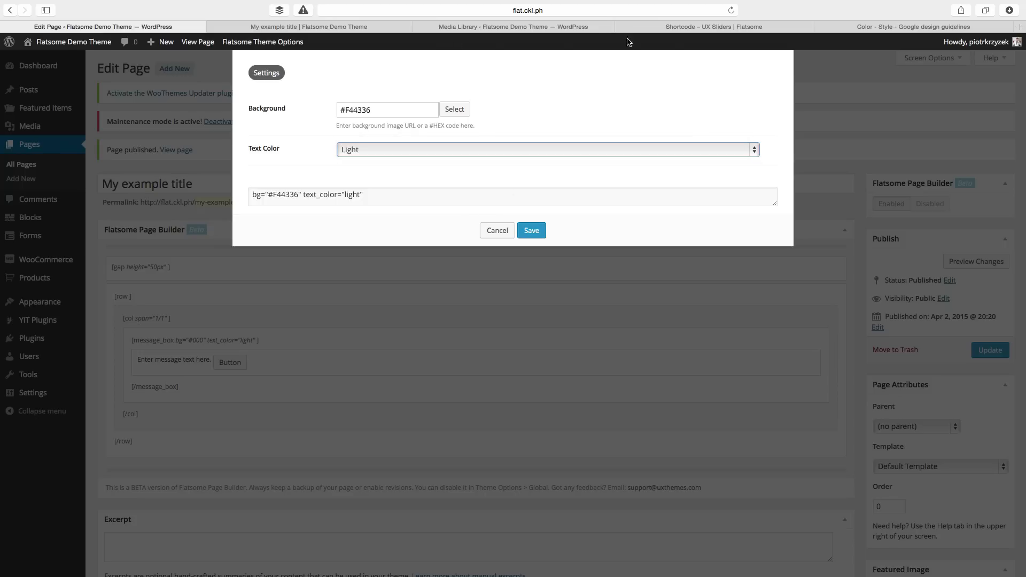
left_click(868, 27)
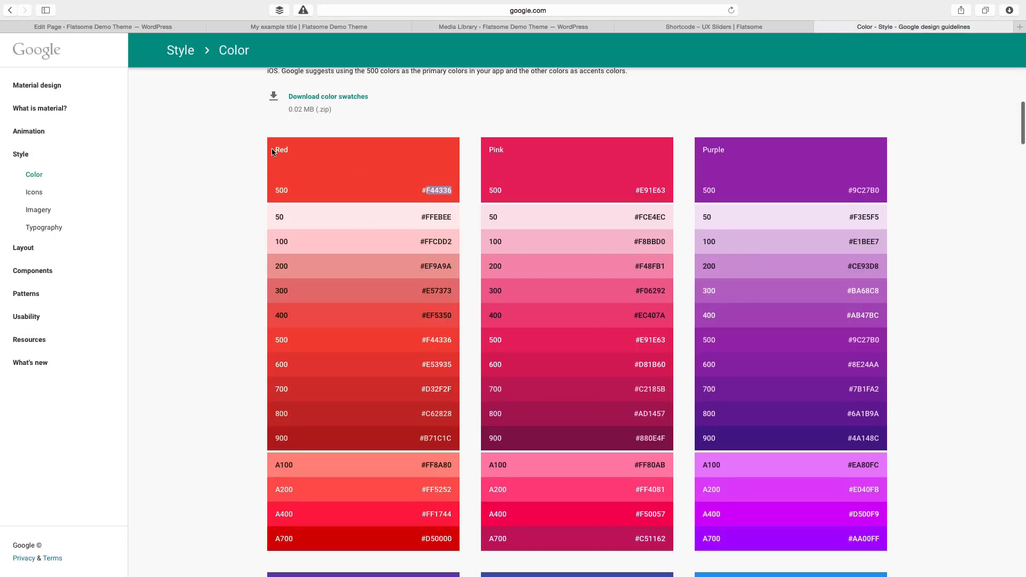
left_click(150, 27)
left_click(531, 230)
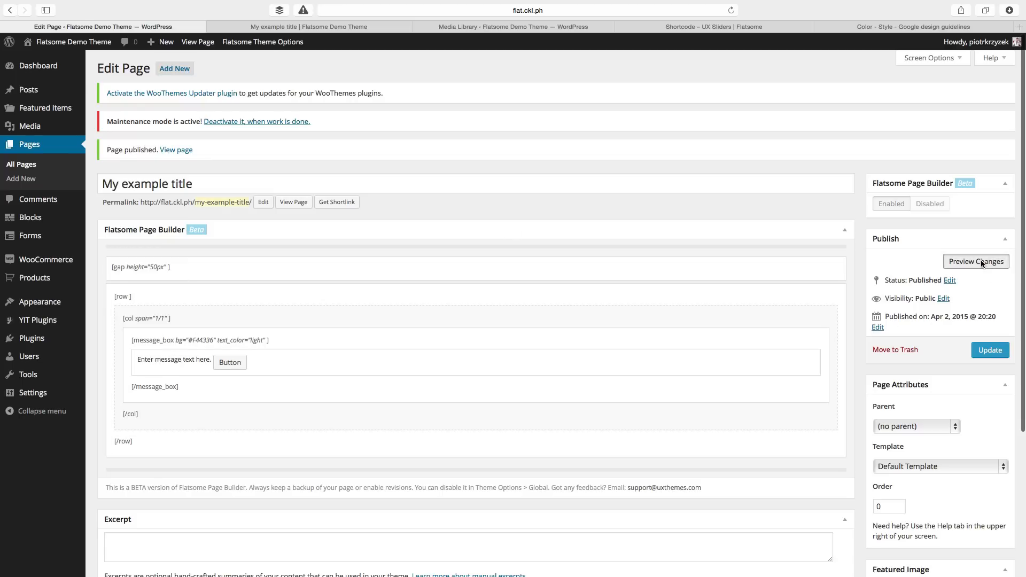
Check the recolored message box in the page preview and return to the page editor
left_click(338, 28)
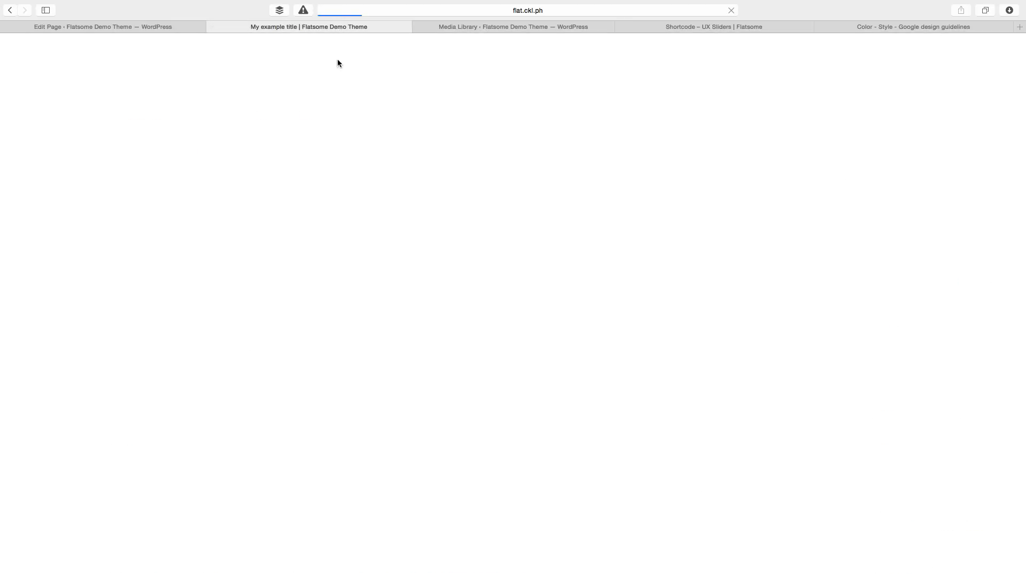
left_click_drag(355, 265, 474, 274)
left_click(368, 268)
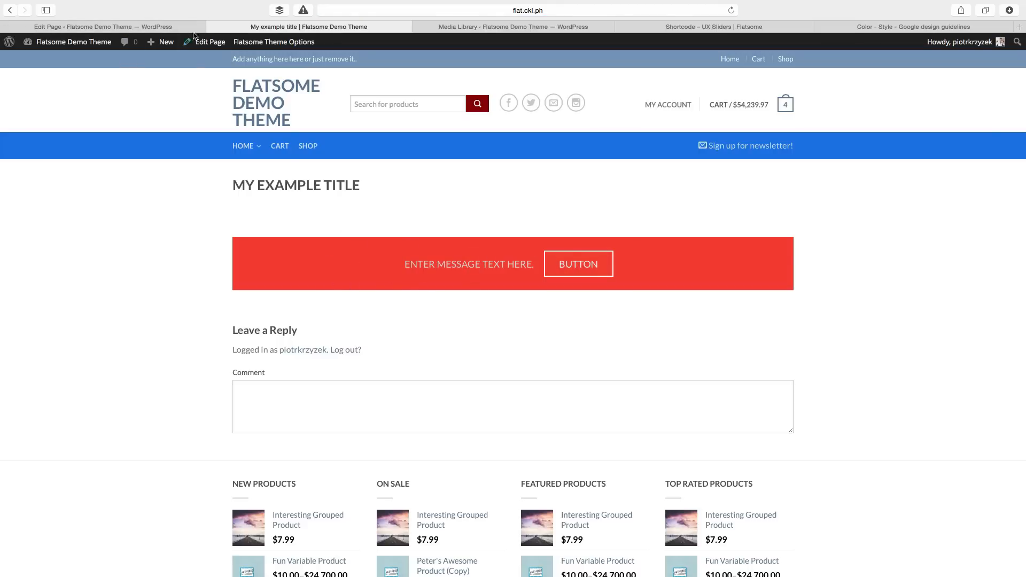
left_click(153, 27)
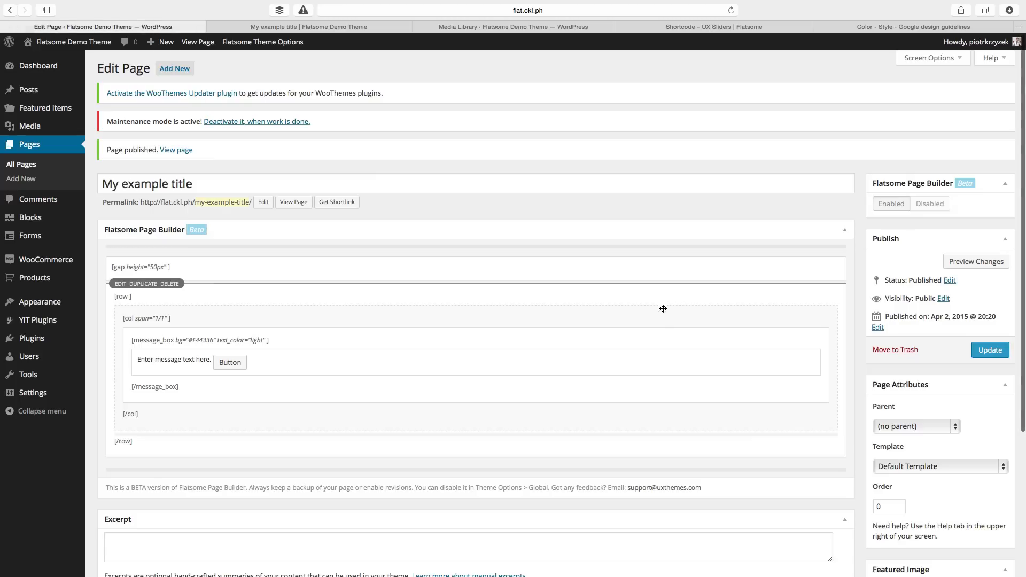
Insert a Featured Box element below the message box in the column
mouse_move(248, 415)
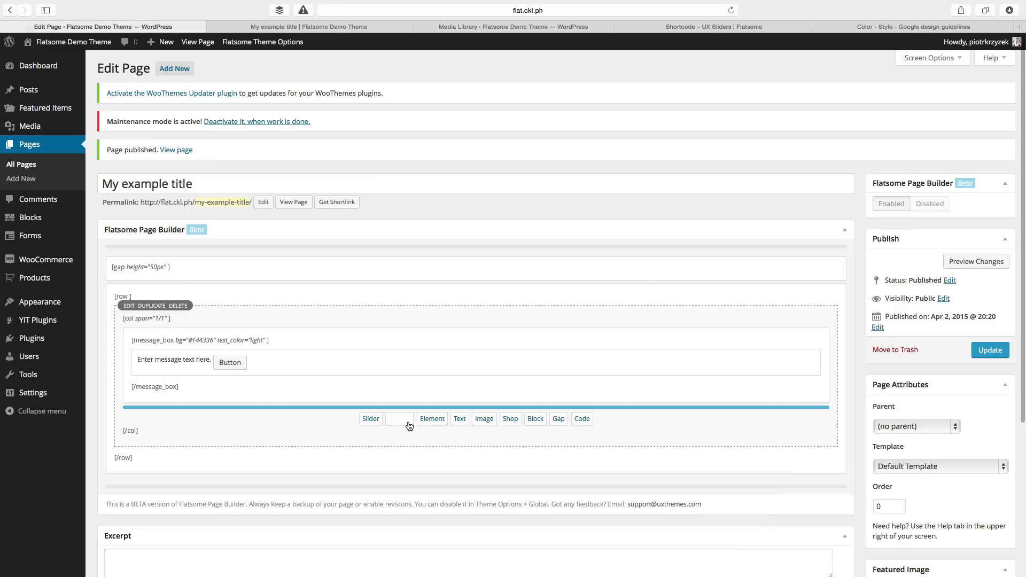
left_click(432, 419)
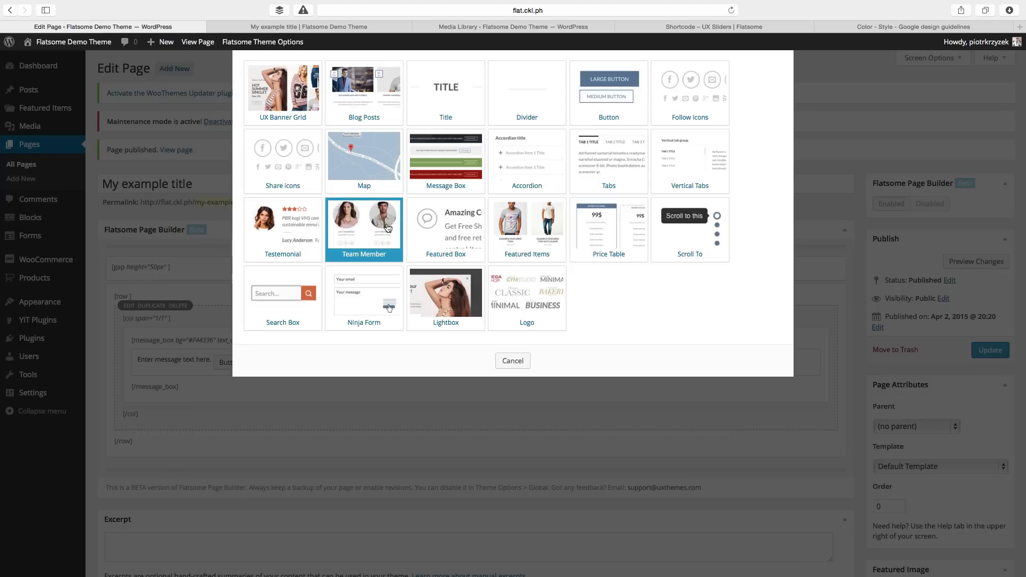
left_click(447, 226)
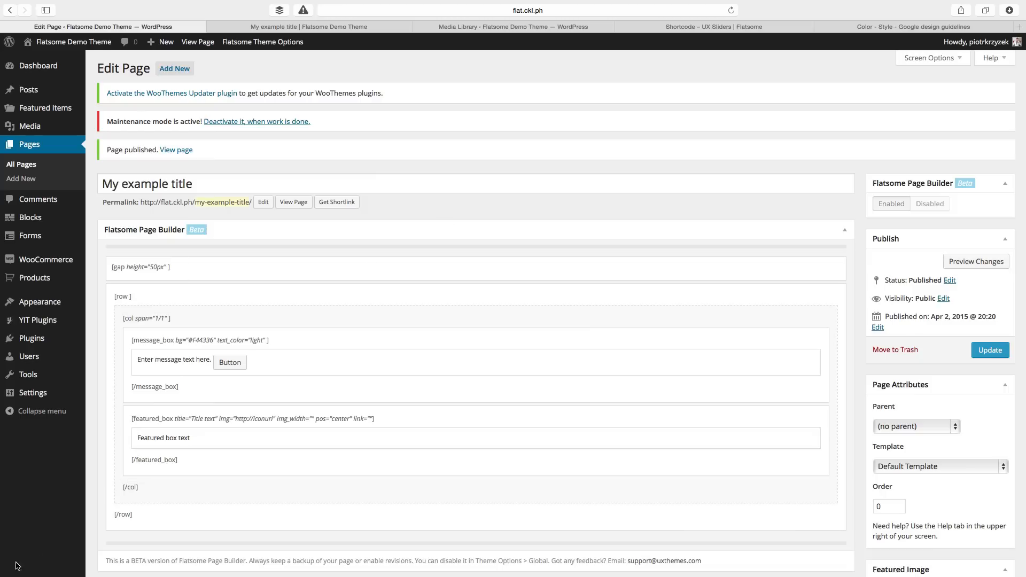
Preview the page to inspect the default featured box under the message box, and return to the page editor
left_click(965, 263)
left_click(294, 28)
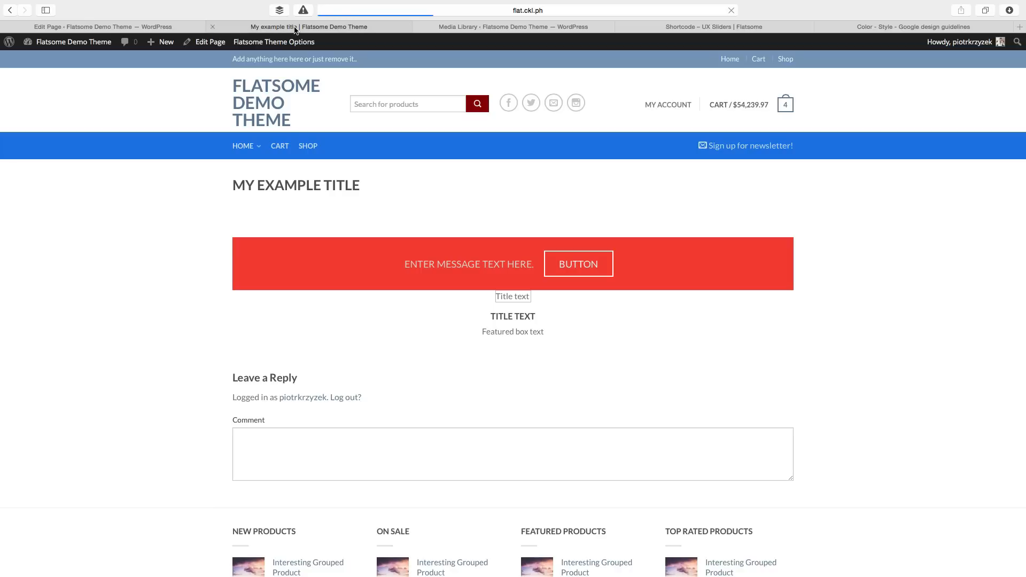
left_click_drag(665, 359, 428, 295)
left_click(607, 351)
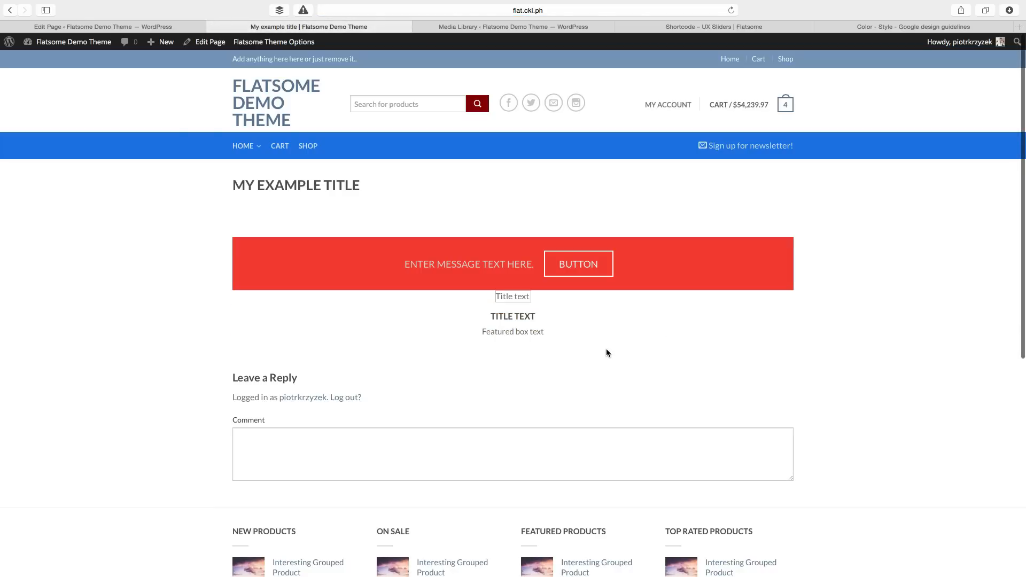
left_click_drag(547, 325, 482, 298)
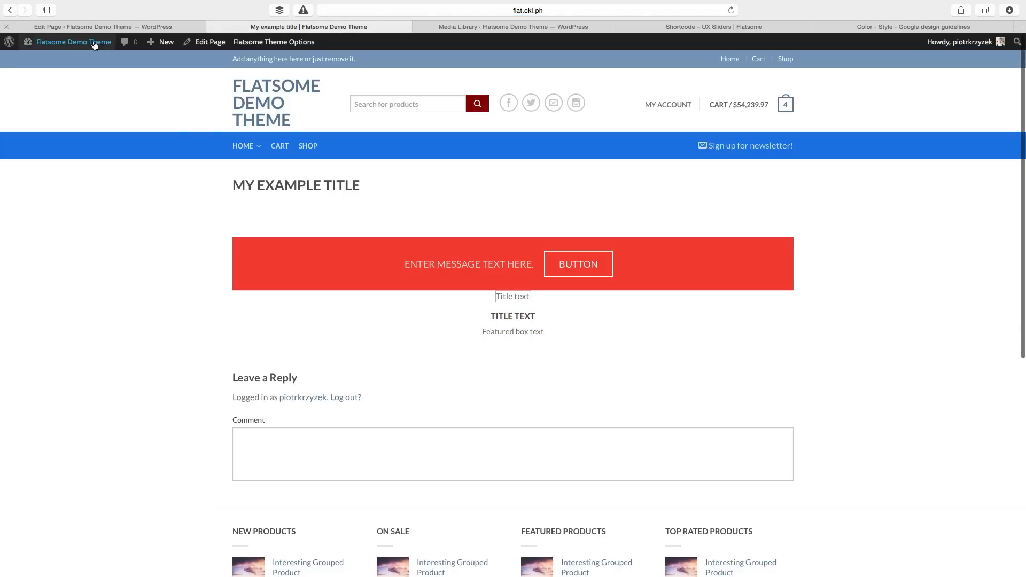
left_click(102, 26)
Open the featured box settings and set the title to "MY title", the subtitle to "The subtitle" and the text size to Biggest
mouse_move(362, 451)
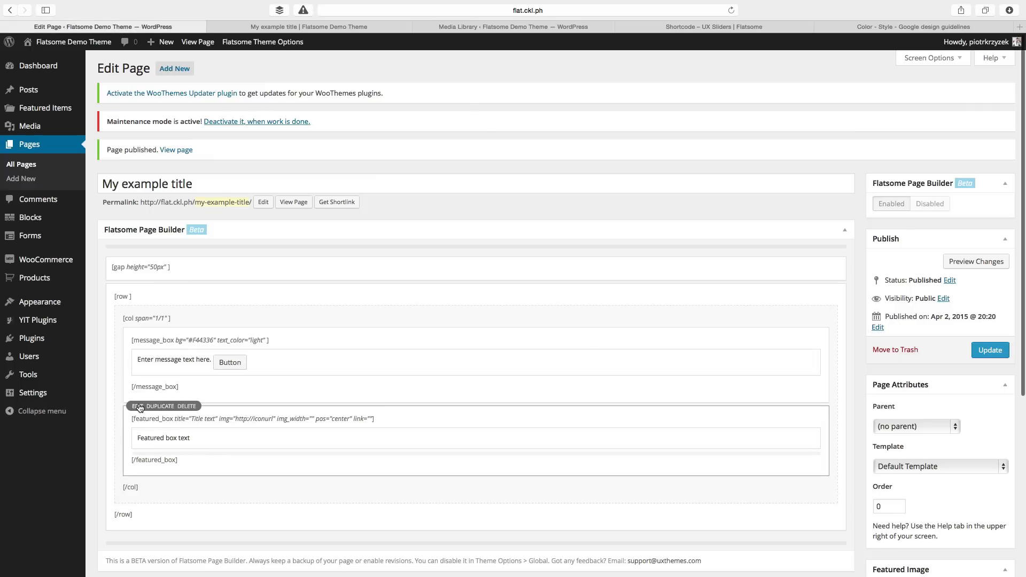
left_click(143, 409)
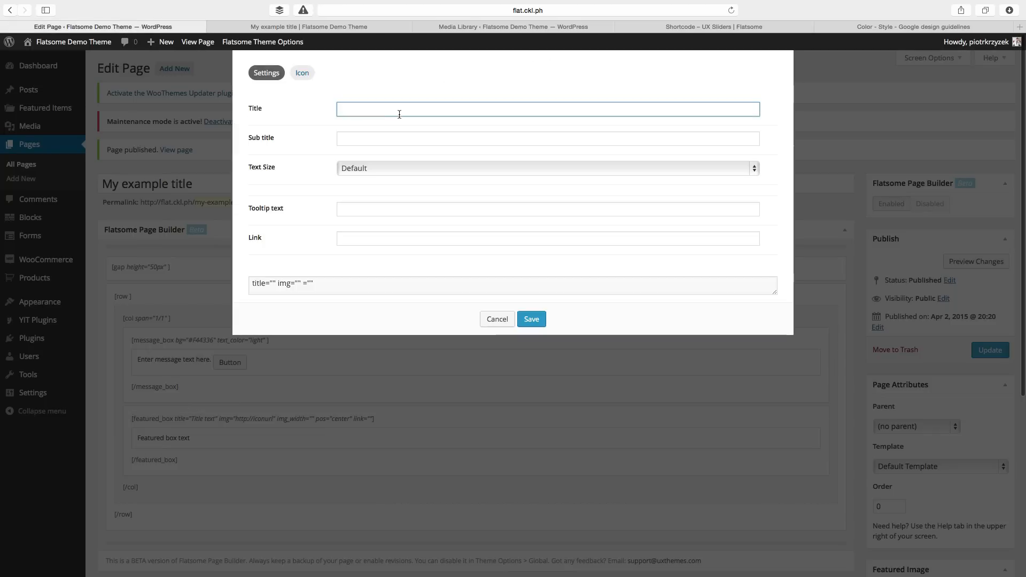
type("MY title")
key("Tab")
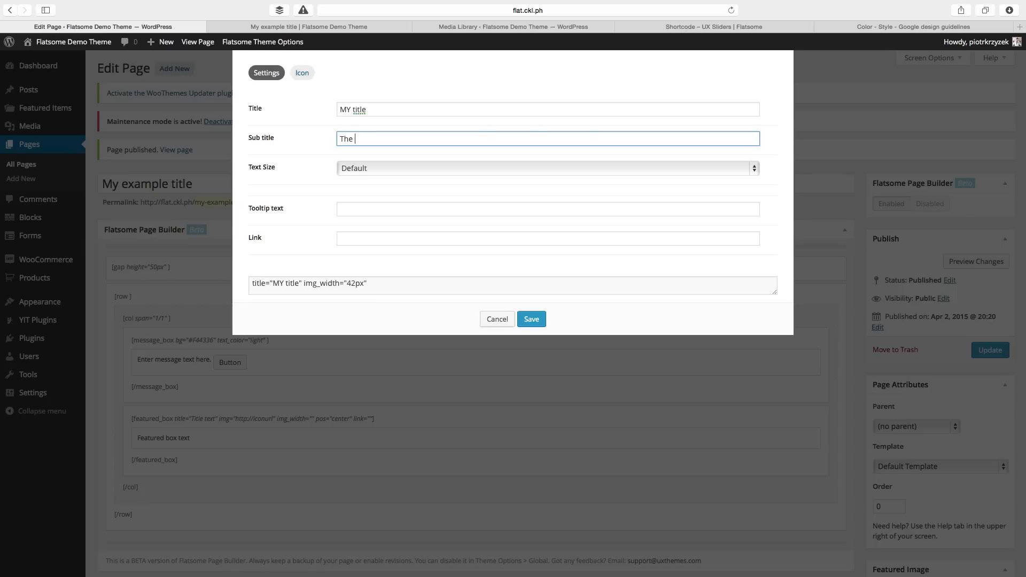
type("The subtitle")
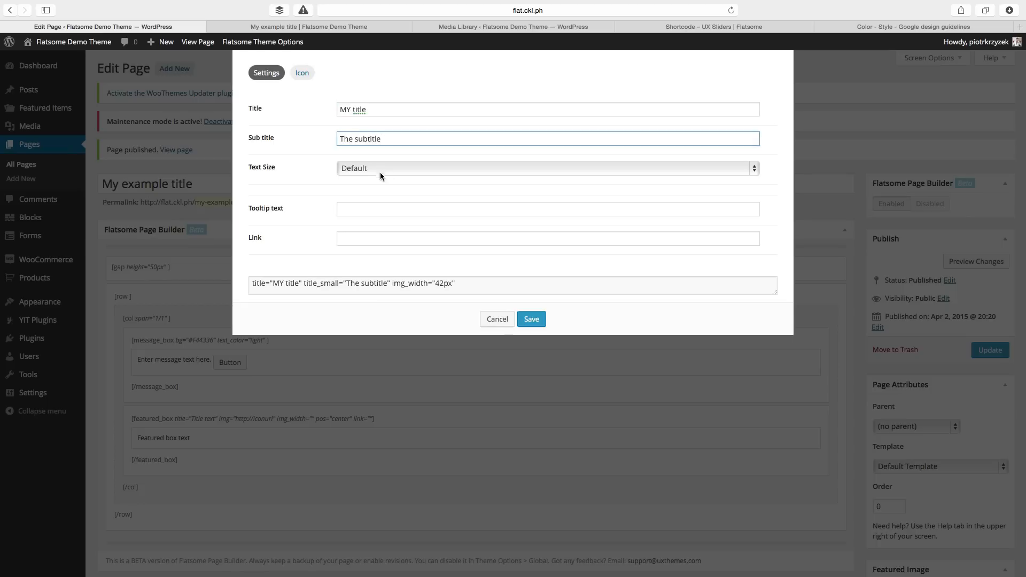
left_click(381, 168)
left_click(371, 217)
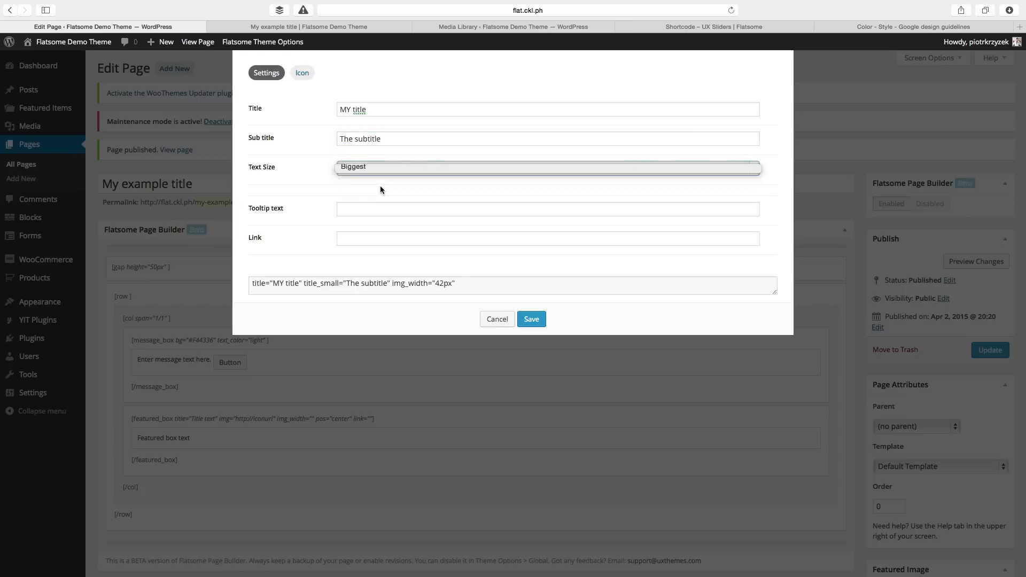
Set the featured box's tooltip text to "Great info here!" and its link to "#"
left_click(369, 208)
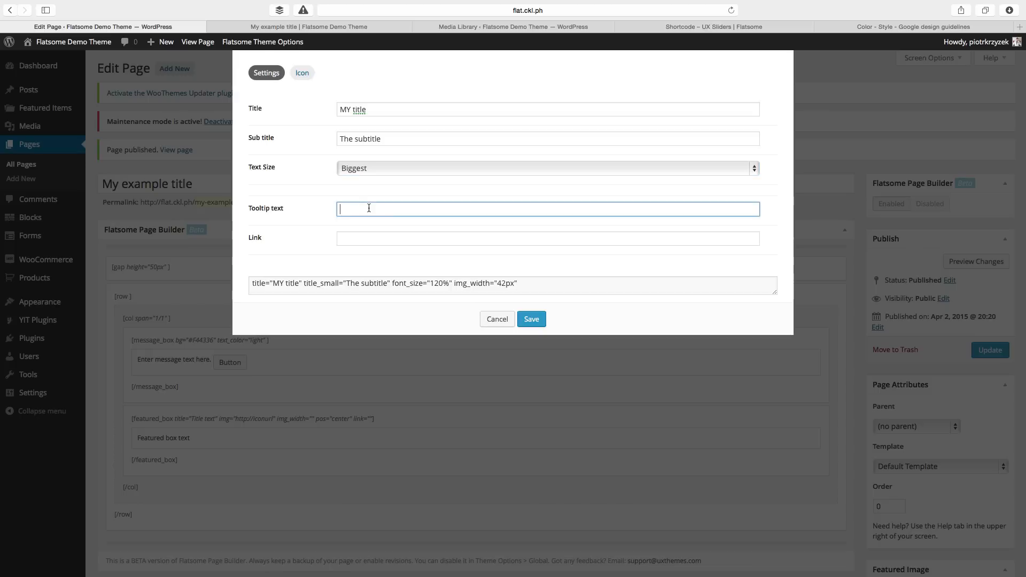
type("Great info here!")
key("Tab")
type("#")
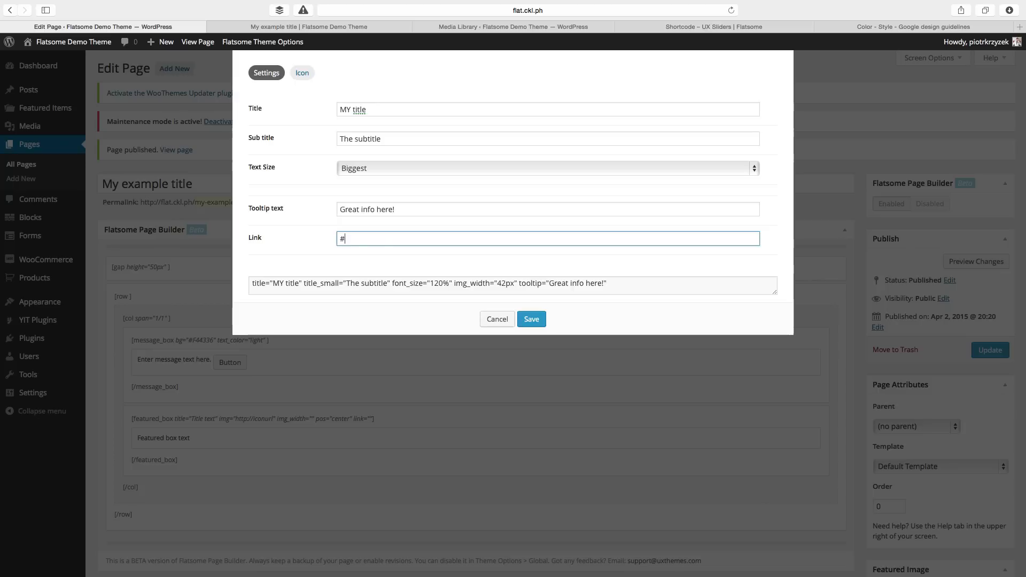
Set the featured box's icon position to Top center
left_click(303, 73)
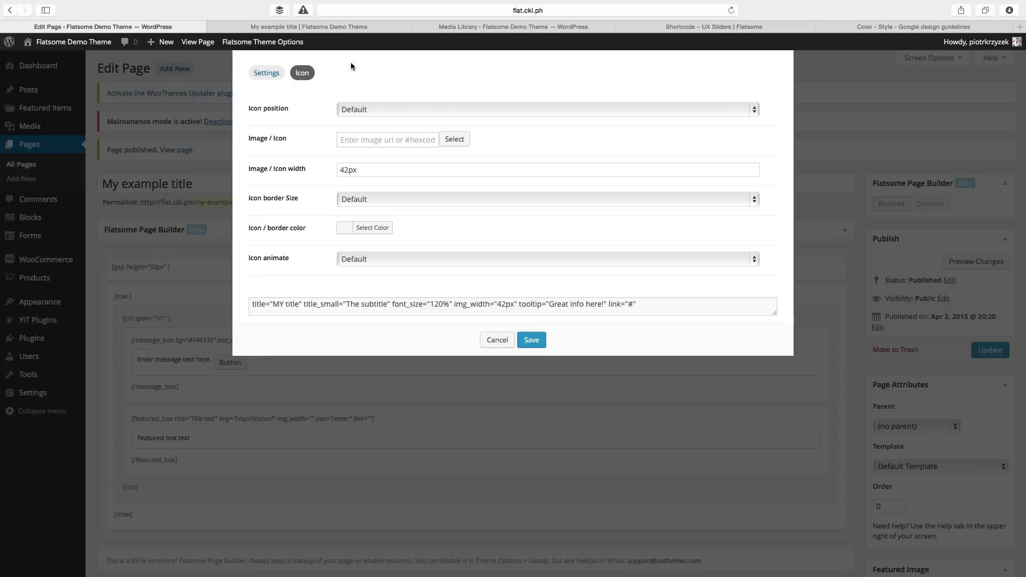
left_click(406, 109)
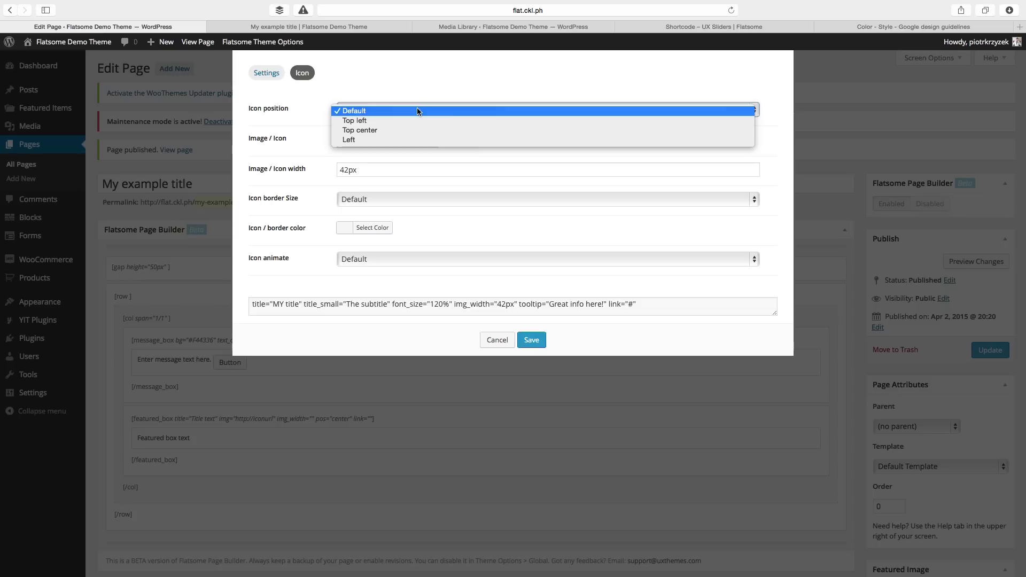
left_click(390, 129)
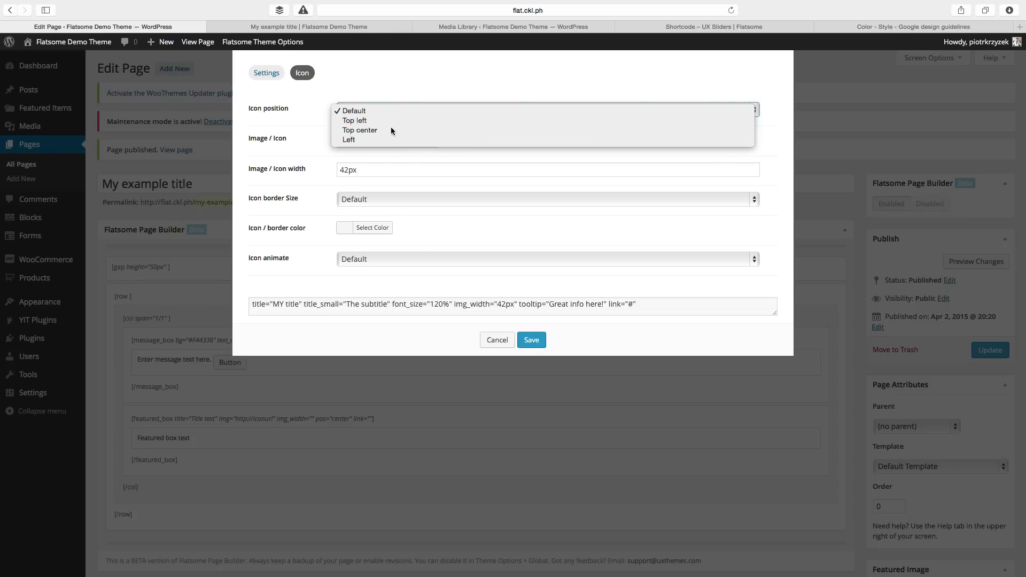
Copy the Indigo 500 hex code from the Google color palette page and enter #3F51B5 as the featured box's image/icon value
left_click(386, 139)
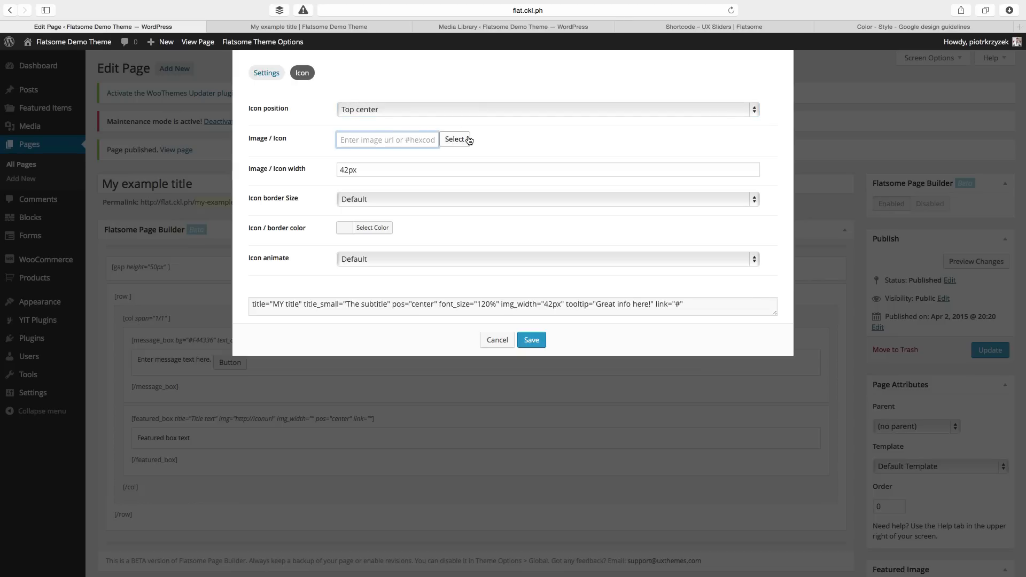
left_click(463, 141)
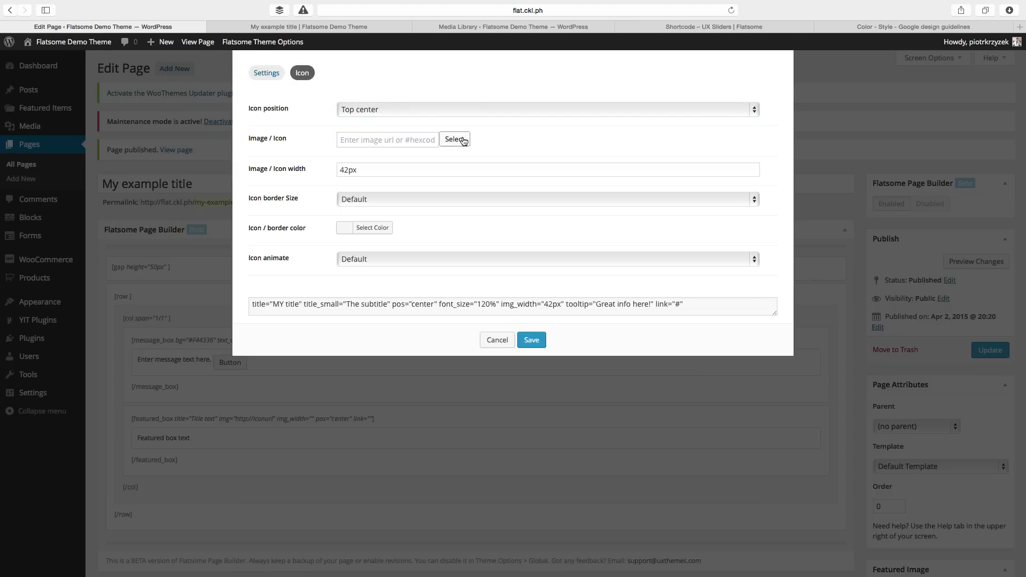
left_click(410, 143)
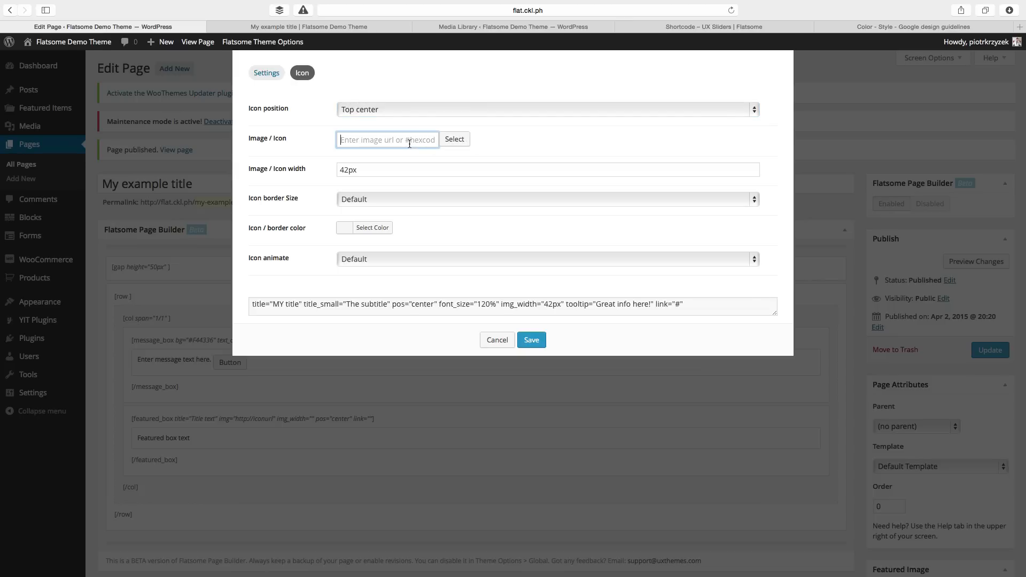
left_click(904, 28)
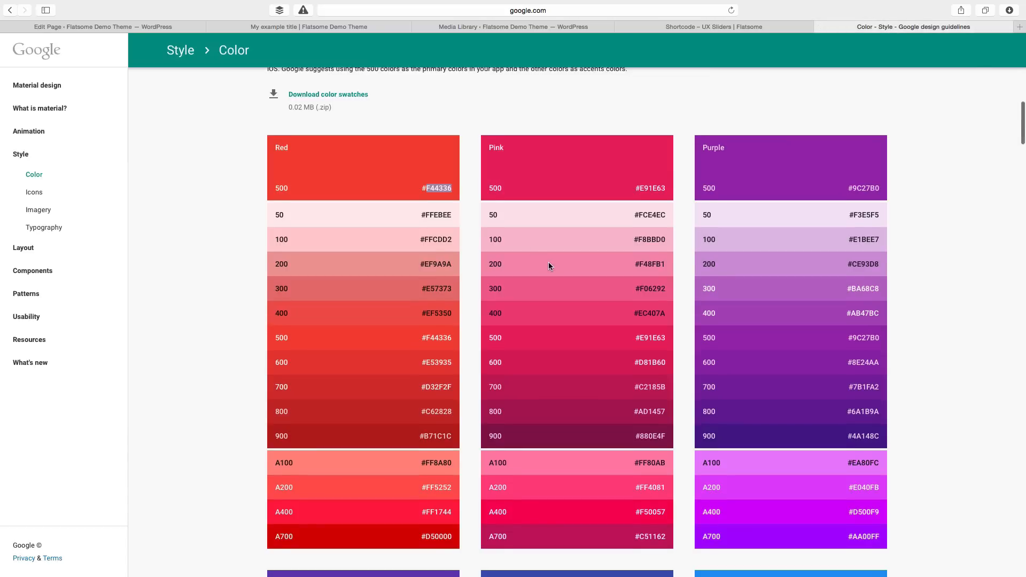
scroll(549, 265, "down", 6)
double_click(654, 299)
key("ctrl+c")
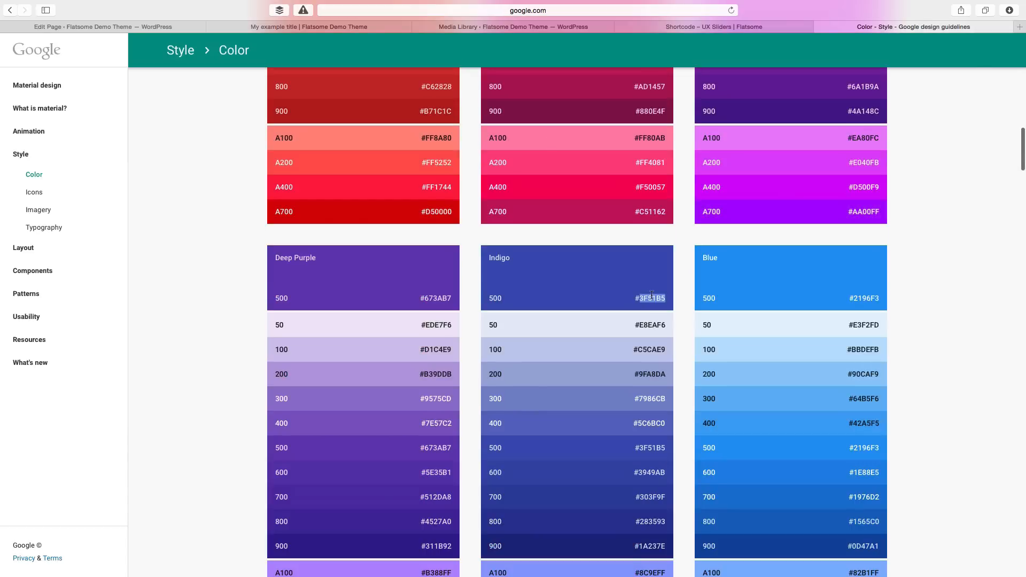
left_click(155, 28)
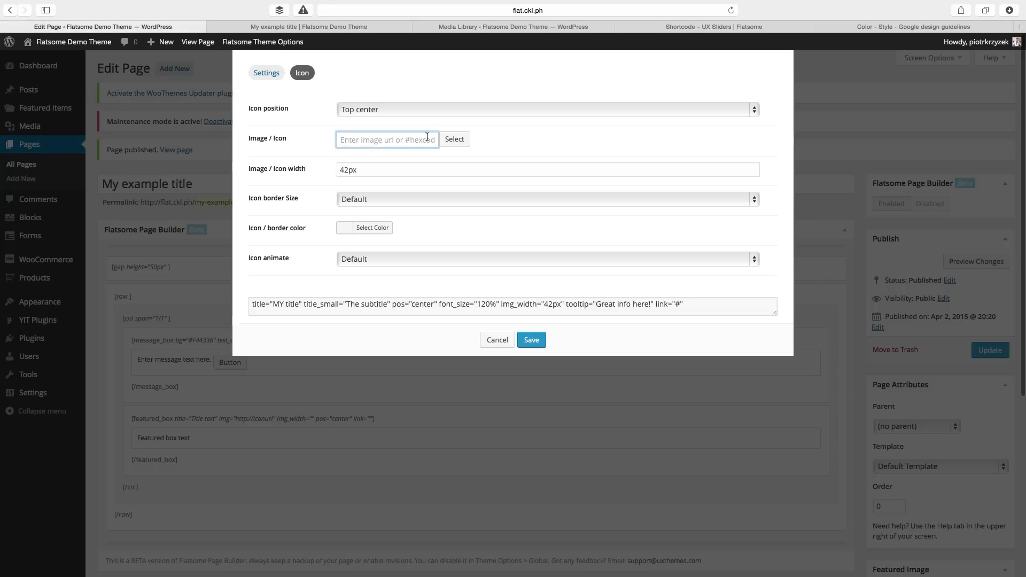
type("#")
key("ctrl+v")
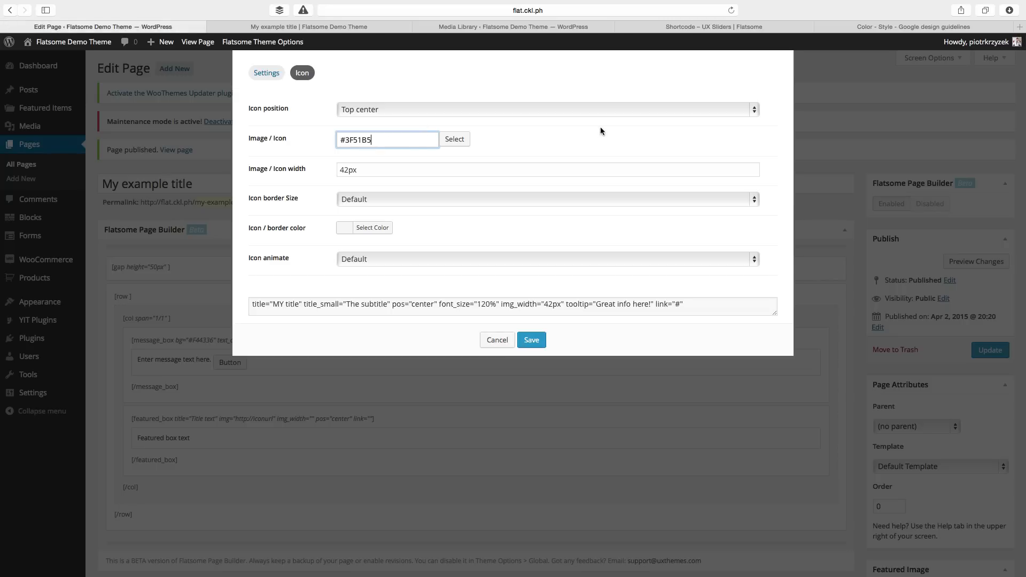
Set the icon border size to 2px and the icon animation to fadeInUp, and save the featured box settings
left_click(451, 141)
left_click_drag(359, 169, 304, 169)
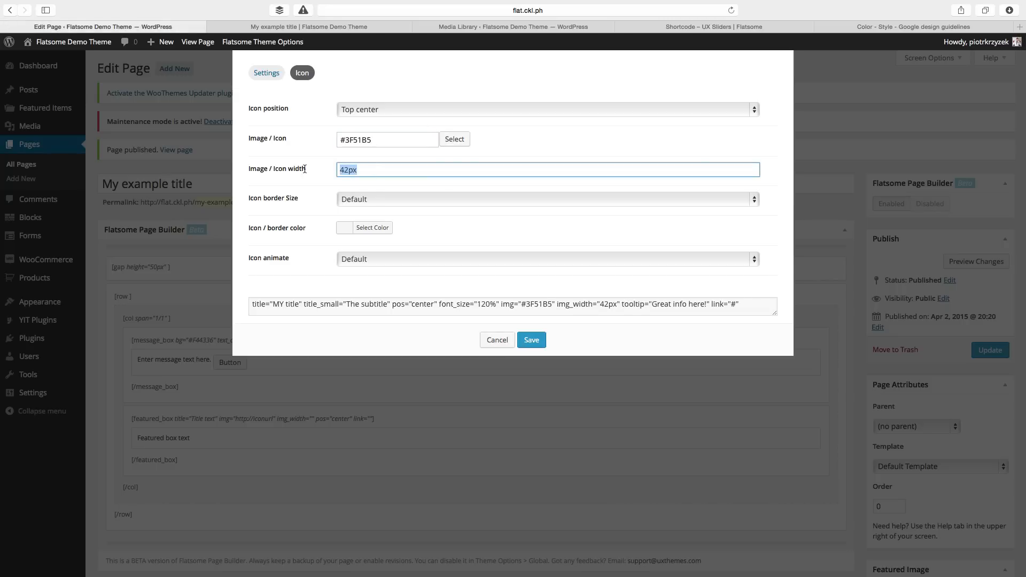
left_click(377, 199)
left_click(368, 227)
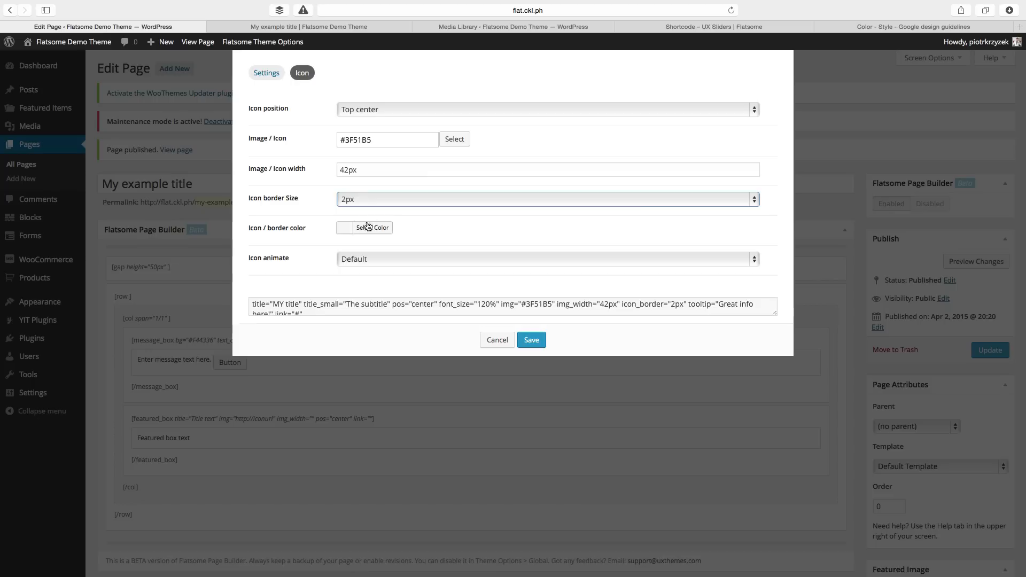
left_click(380, 261)
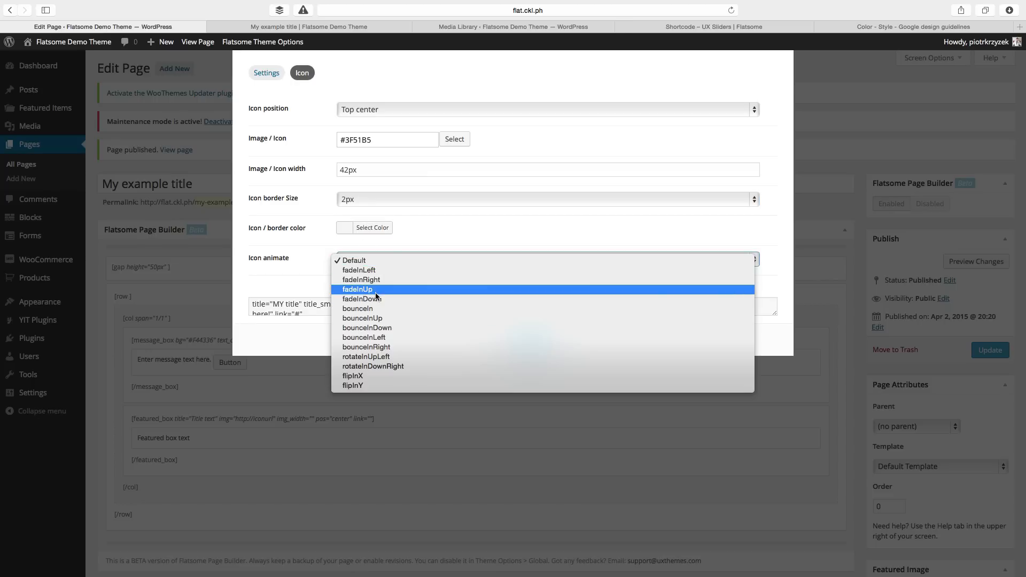
left_click(374, 290)
left_click(532, 342)
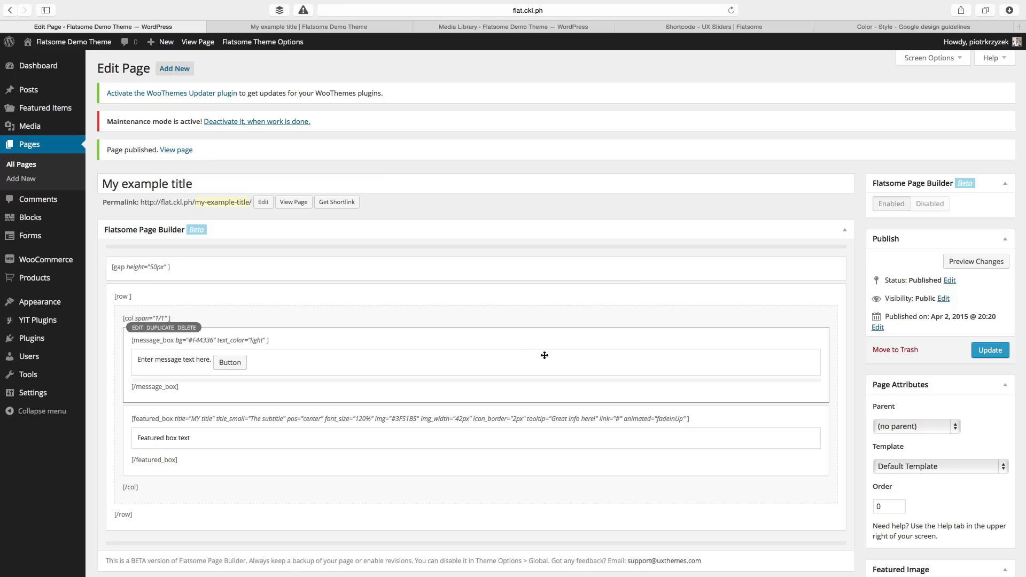
Preview the page to inspect the customized featured box and its tooltip, and return to the page editor
left_click(954, 264)
left_click(280, 26)
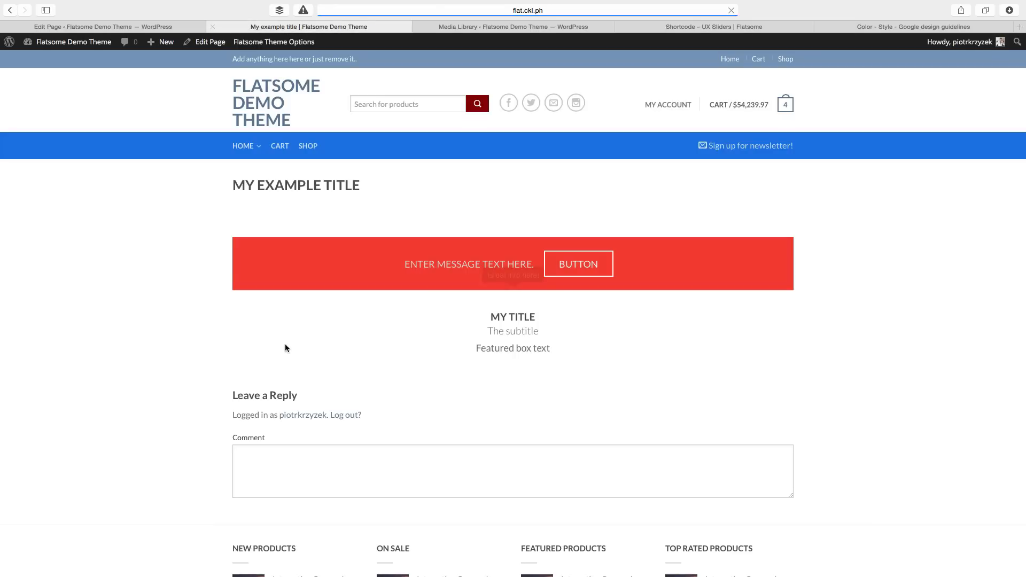
mouse_move(508, 296)
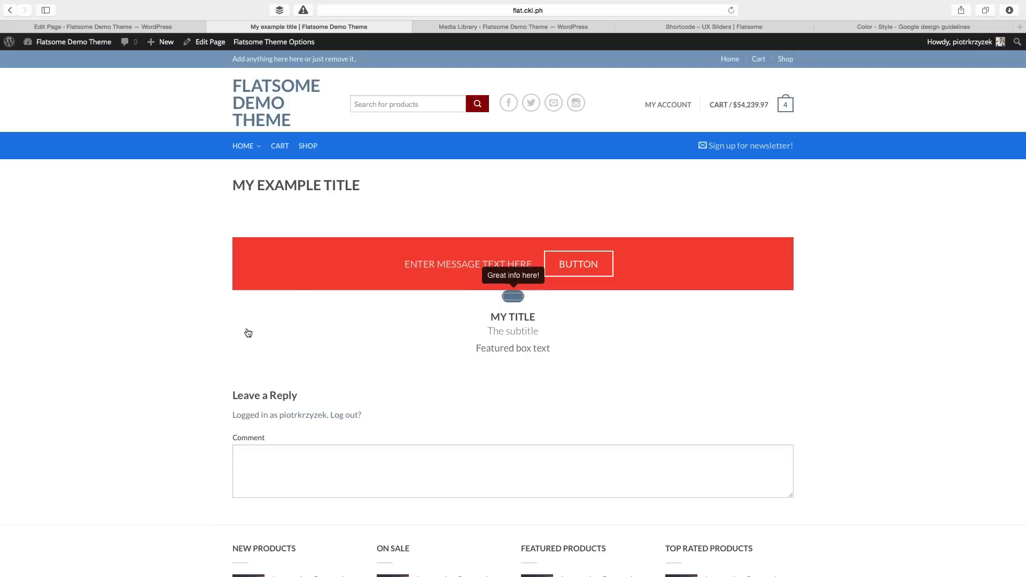
left_click(148, 28)
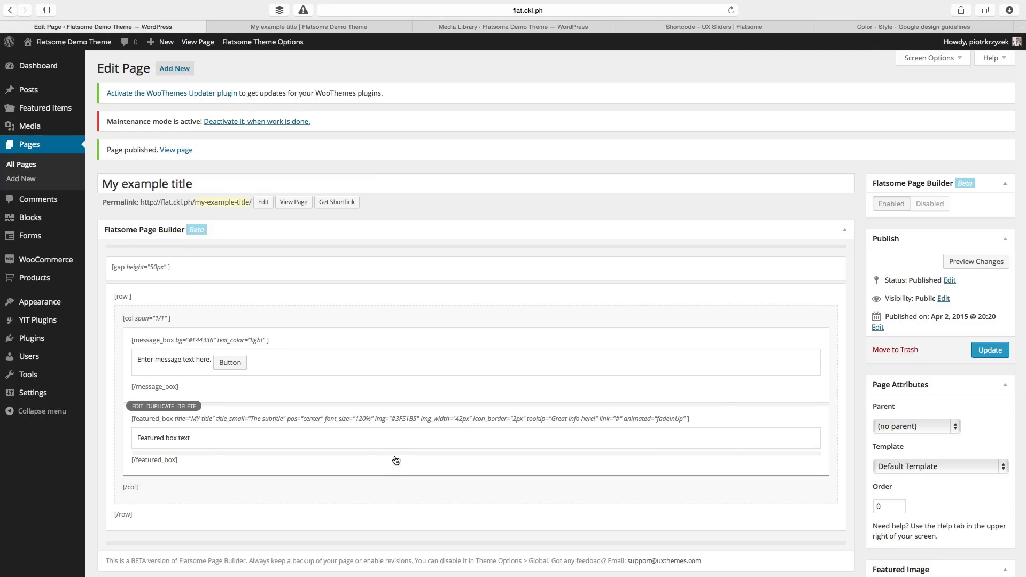
Open the element library from inside the featured box and locate the Price Table element
mouse_move(394, 457)
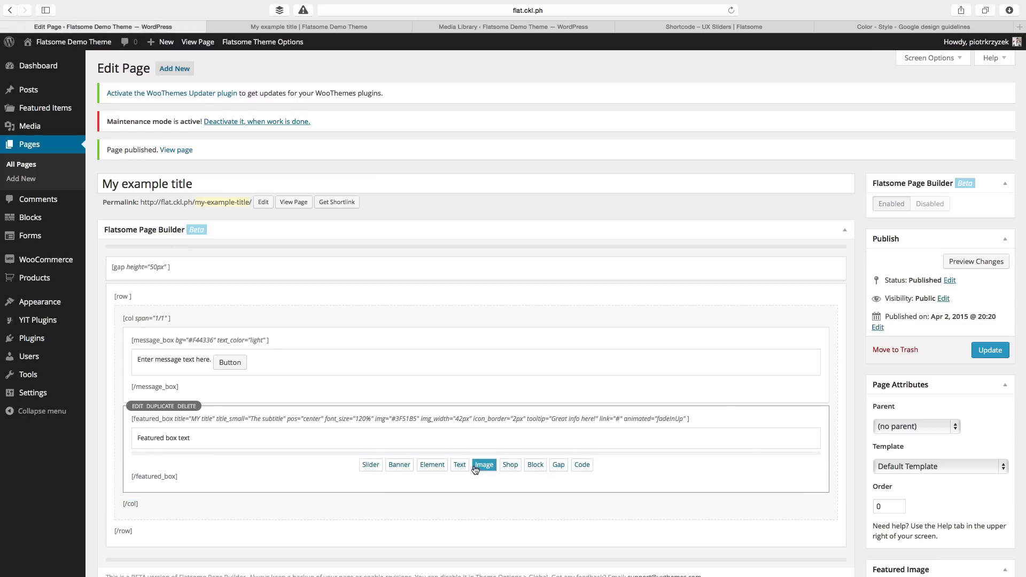
left_click(432, 465)
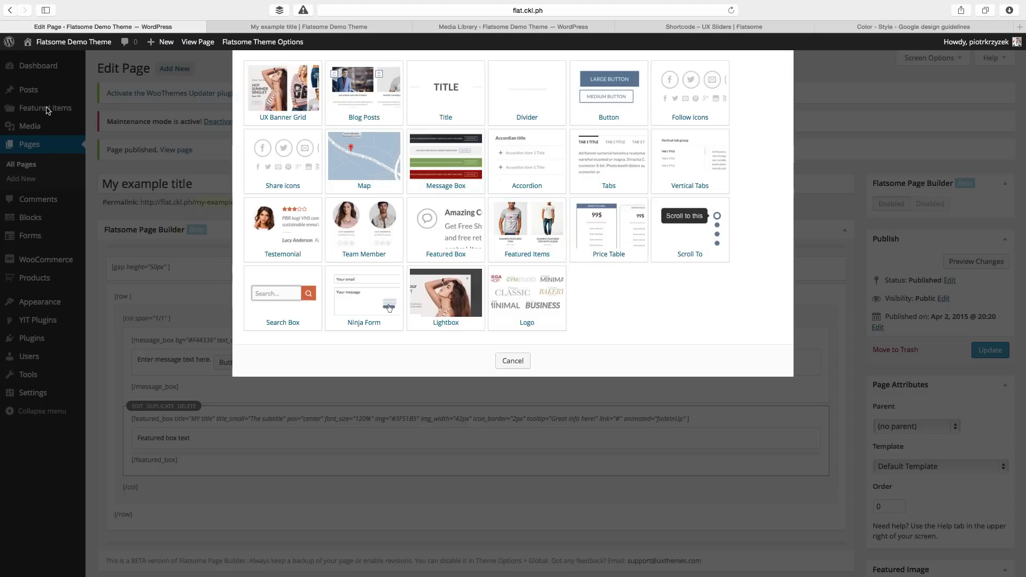
left_click(597, 213)
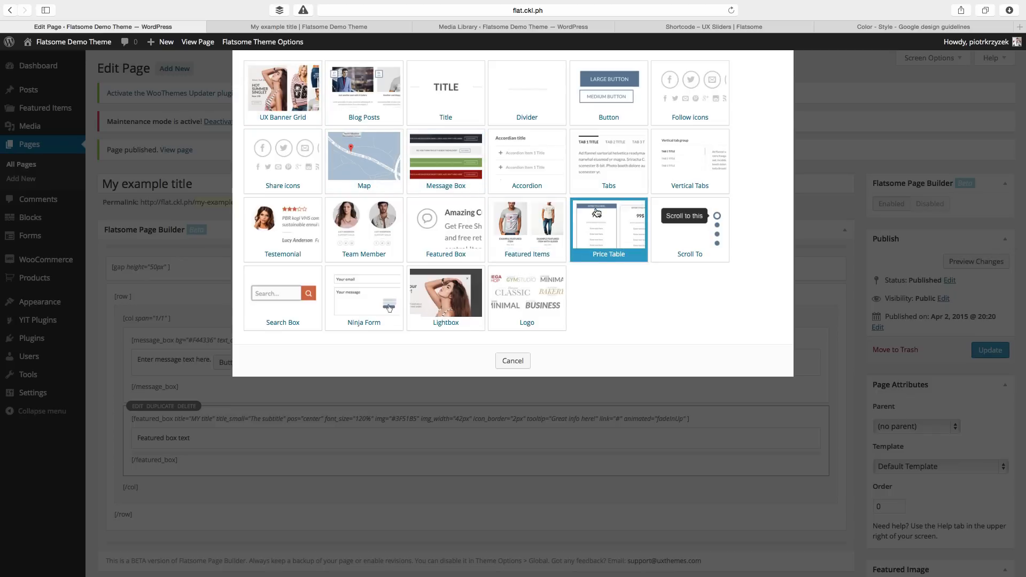
Switch to the Flatsome demo site, open its Price Tables shortcode page and examine the example price table layouts
left_click(773, 27)
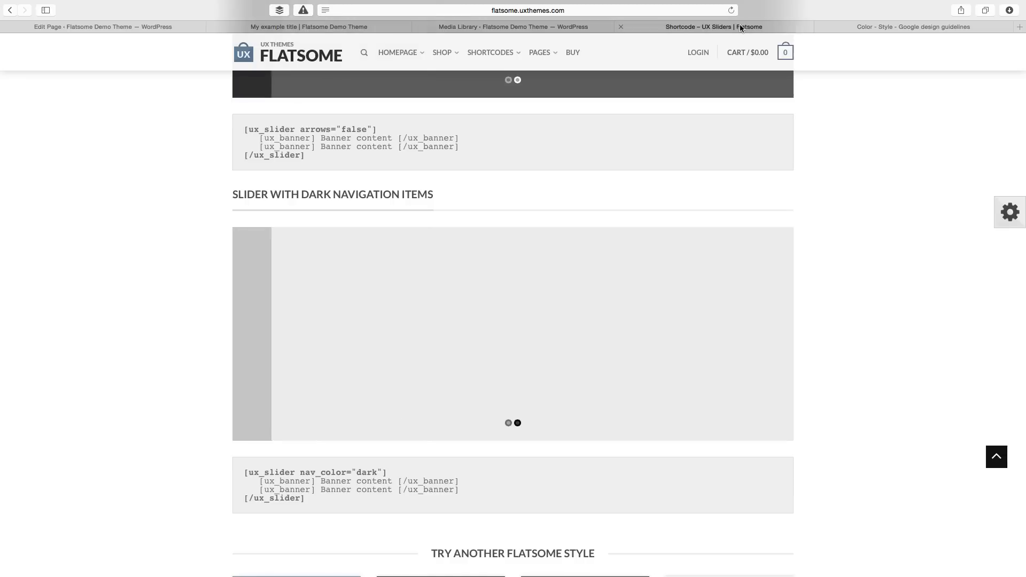
scroll(618, 187, "up", 15)
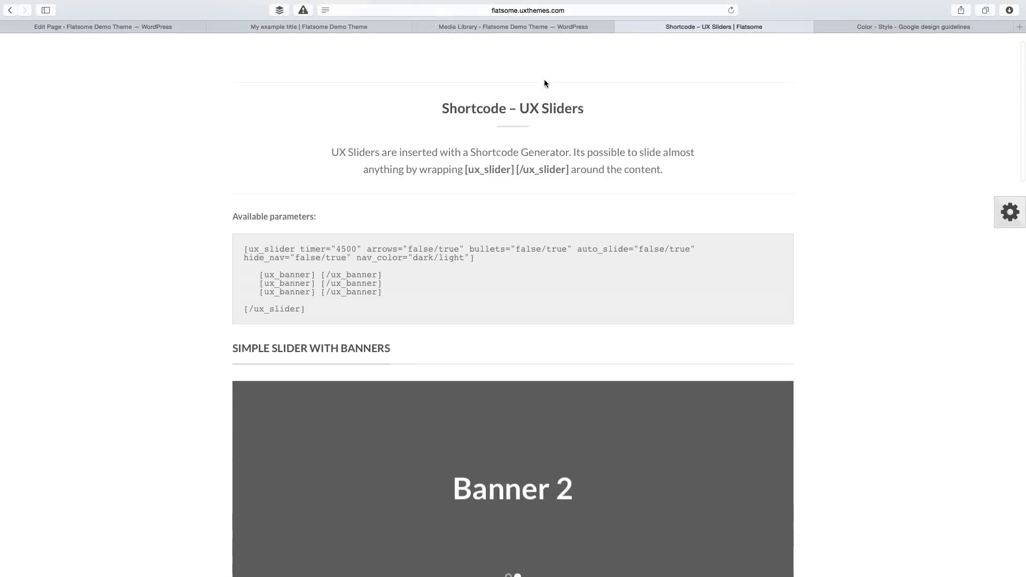
mouse_move(542, 83)
mouse_move(498, 87)
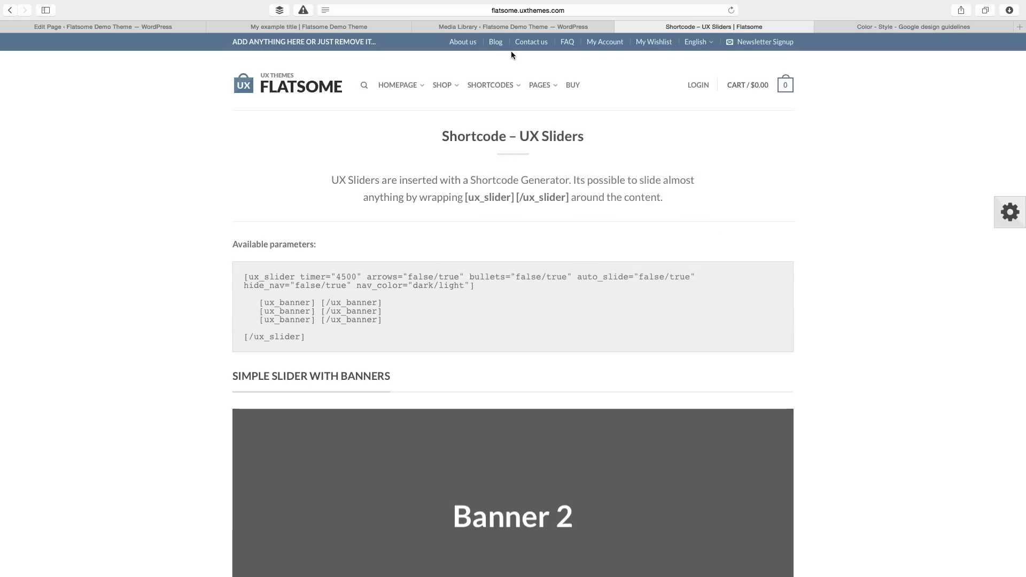
left_click(488, 292)
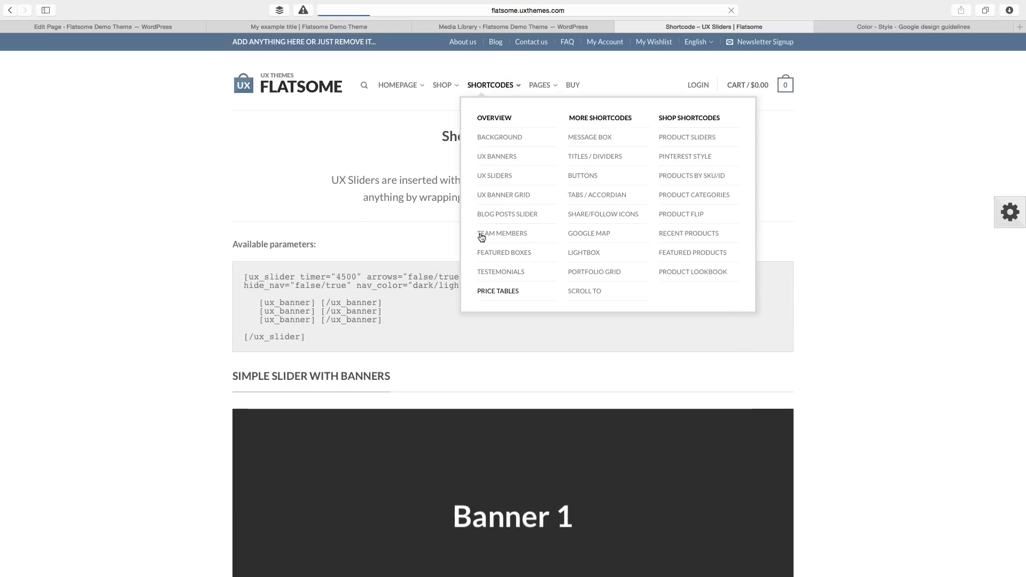
scroll(350, 283, "down", 3)
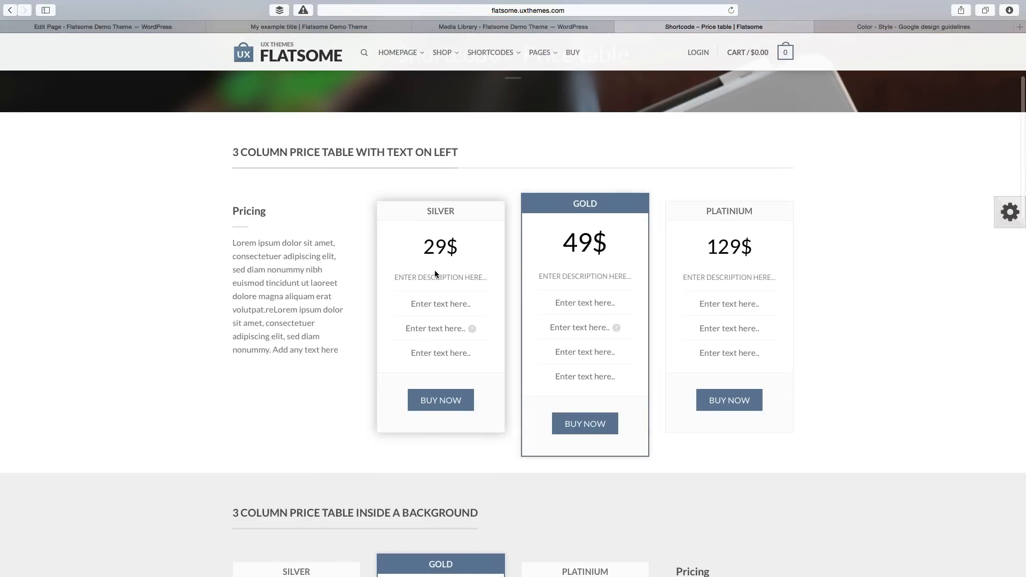
scroll(437, 290, "down", 3)
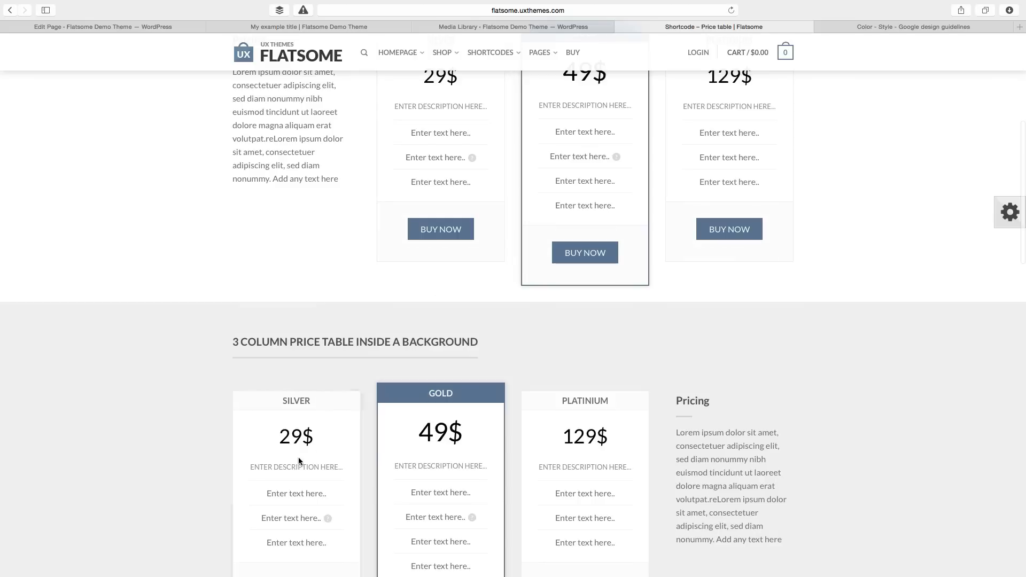
scroll(366, 368, "down", 2)
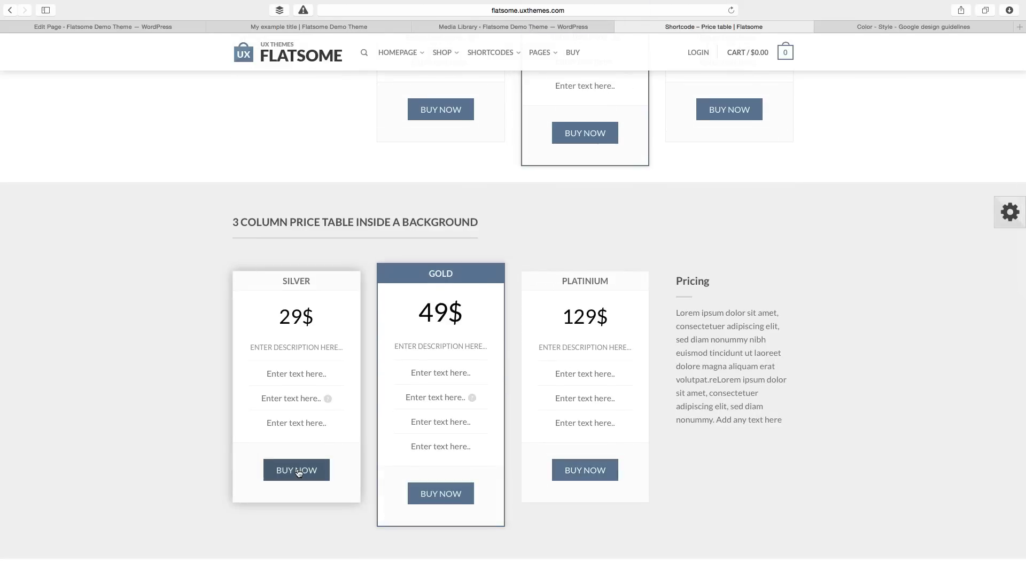
scroll(288, 459, "down", 6)
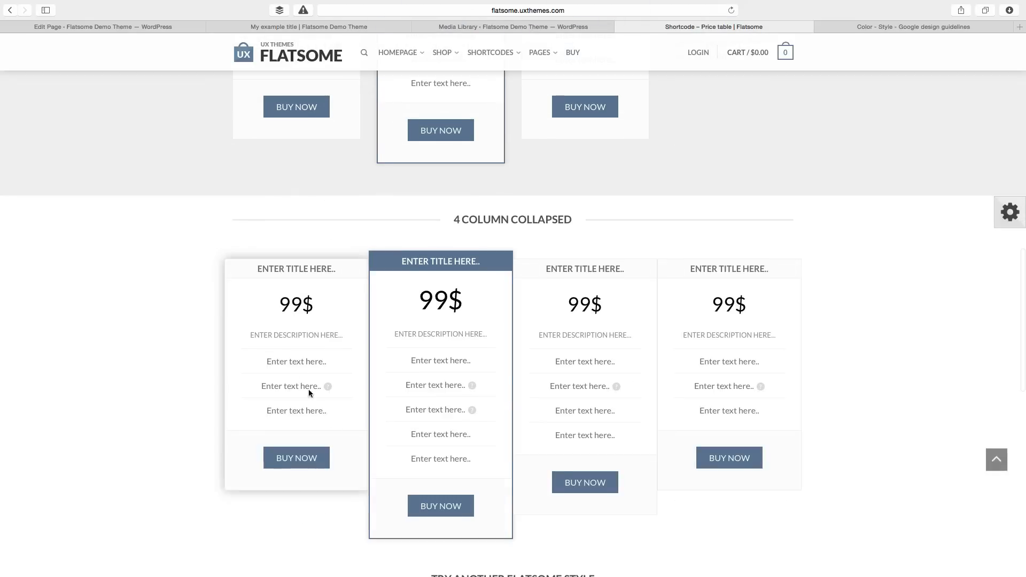
Examine the 4 column collapsed, inside-a-background and text-on-left price table examples on the demo page
scroll(687, 366, "down", 4)
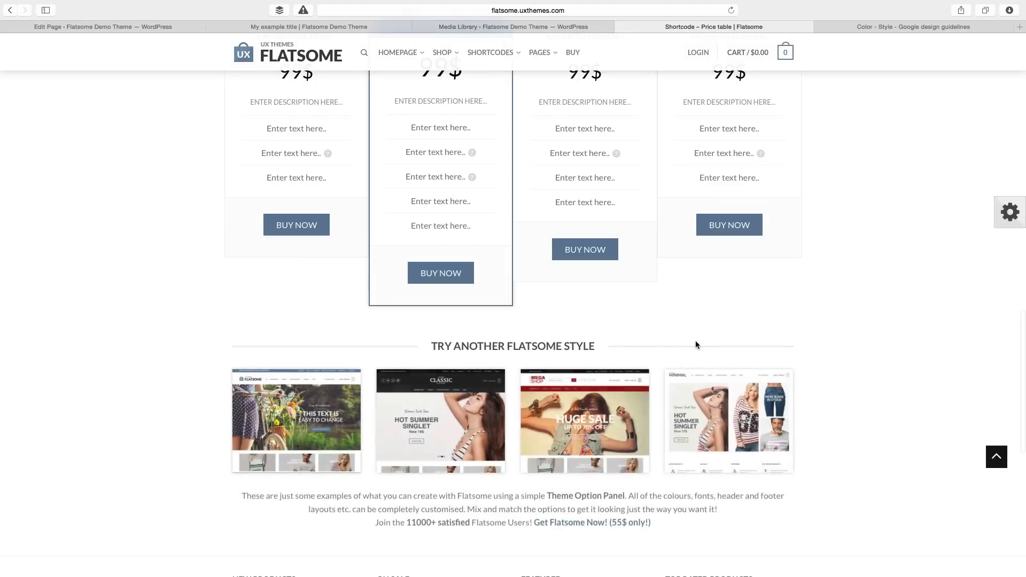
scroll(695, 343, "up", 1)
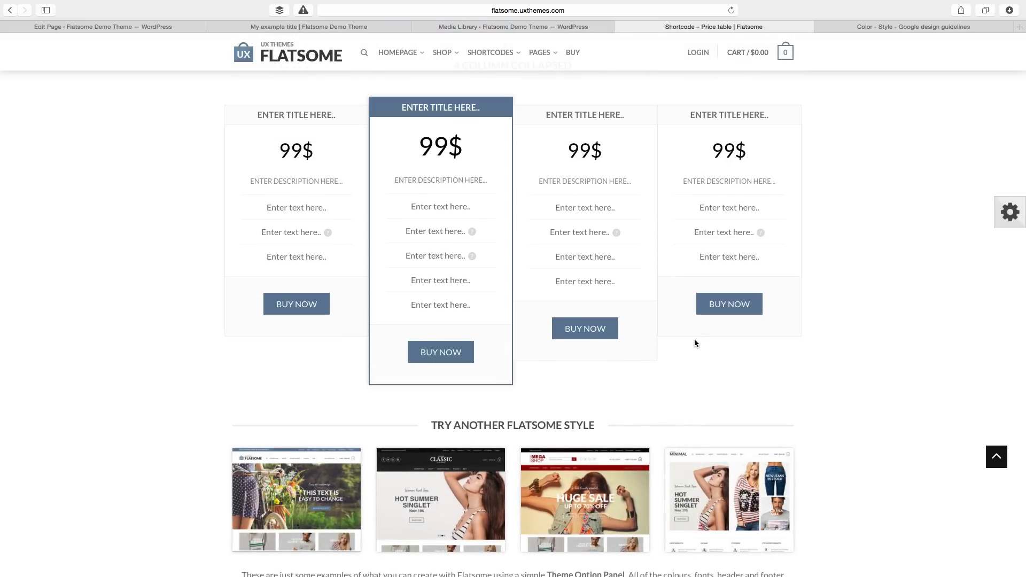
scroll(694, 345, "up", 1)
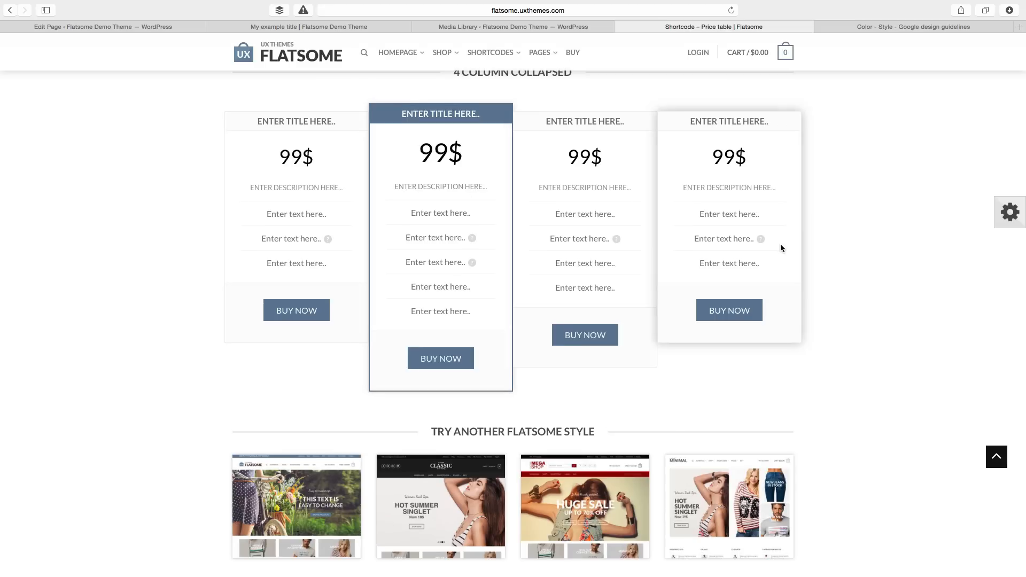
scroll(857, 247, "up", 2)
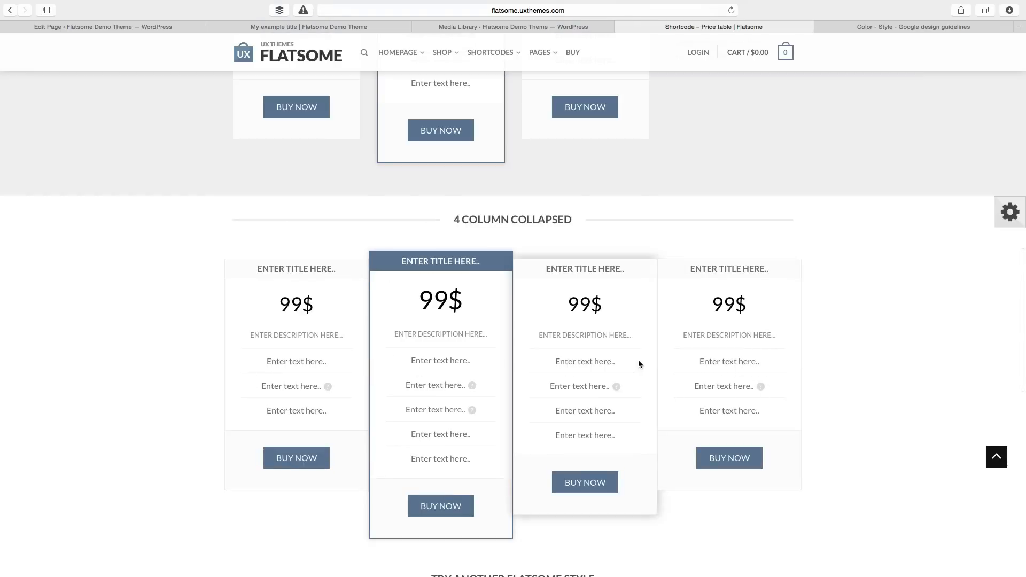
left_click_drag(519, 219, 603, 218)
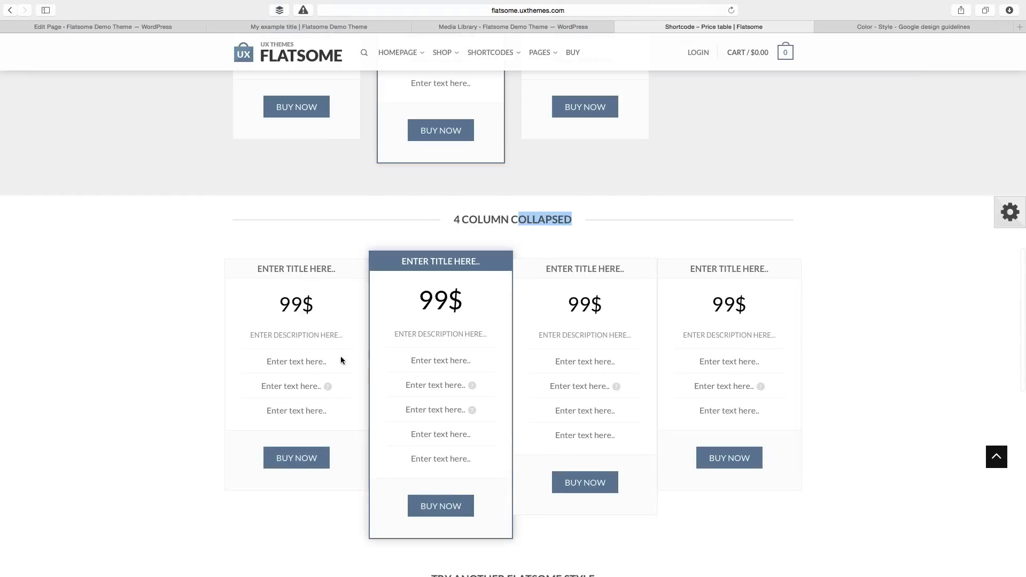
scroll(340, 356, "up", 2)
scroll(589, 174, "up", 1)
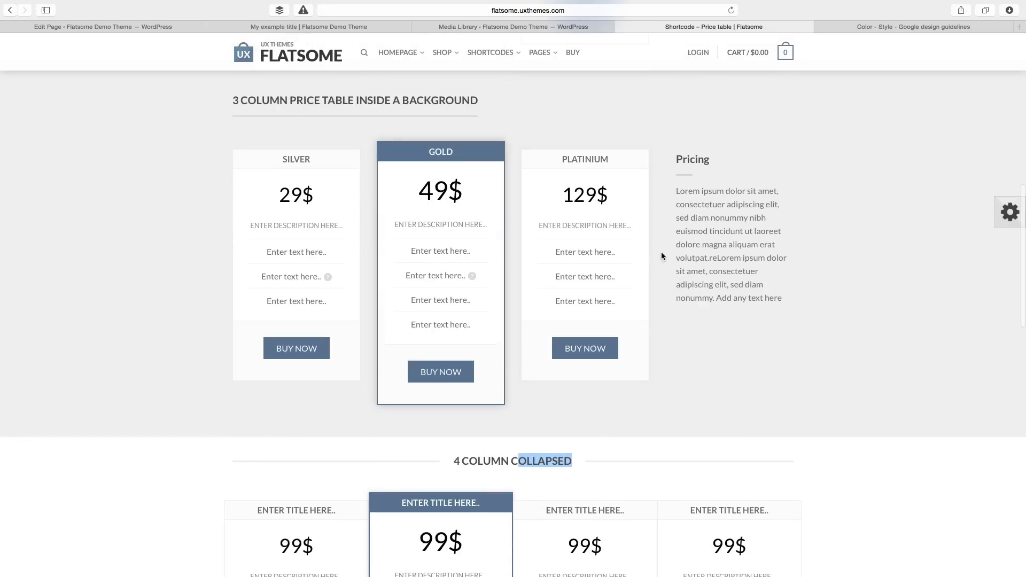
left_click(772, 204)
scroll(772, 208, "up", 3)
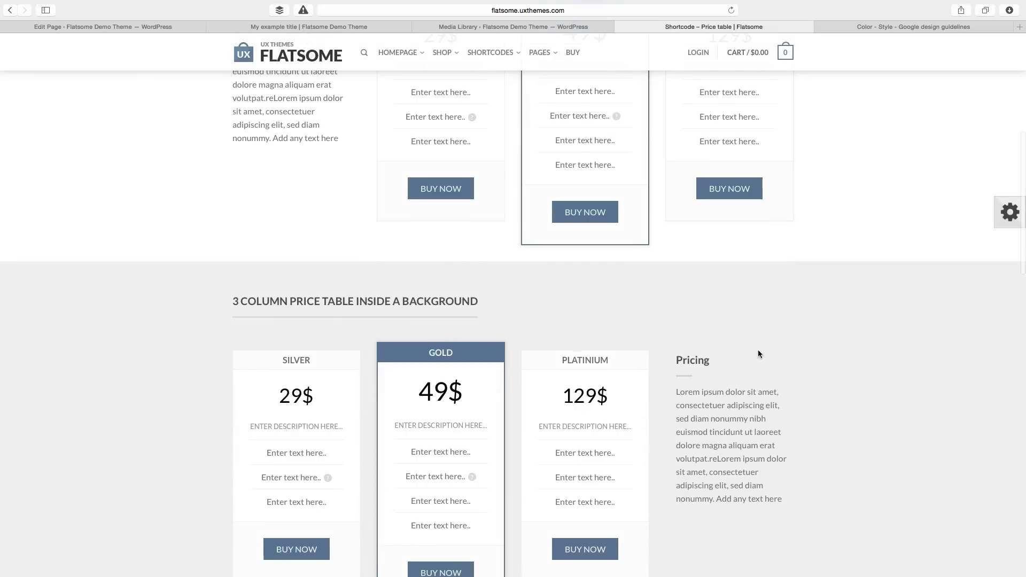
scroll(710, 323, "up", 3)
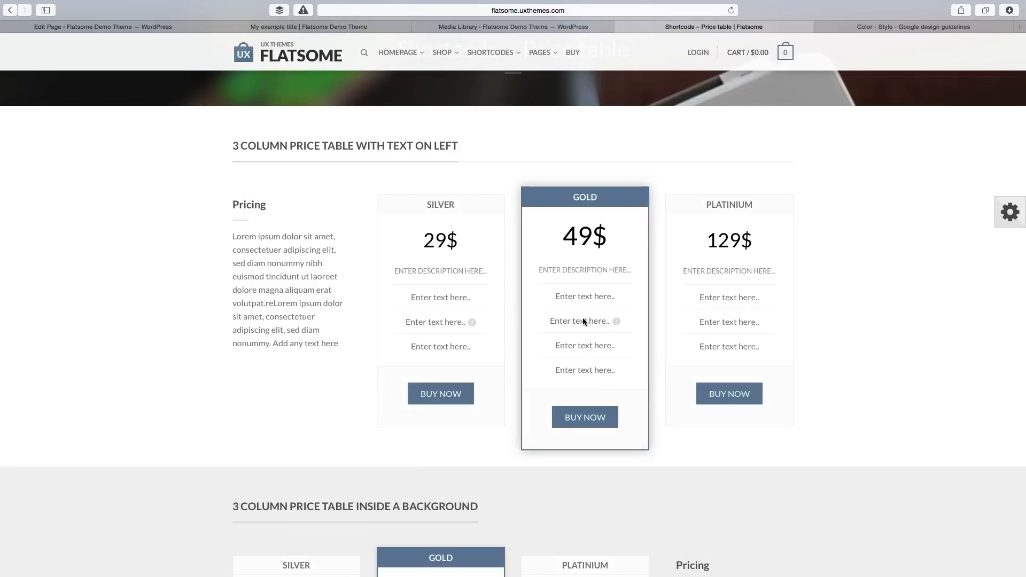
Switch between the page editor's element library and the demo price tables to compare them, ending back in the element library
left_click(119, 25)
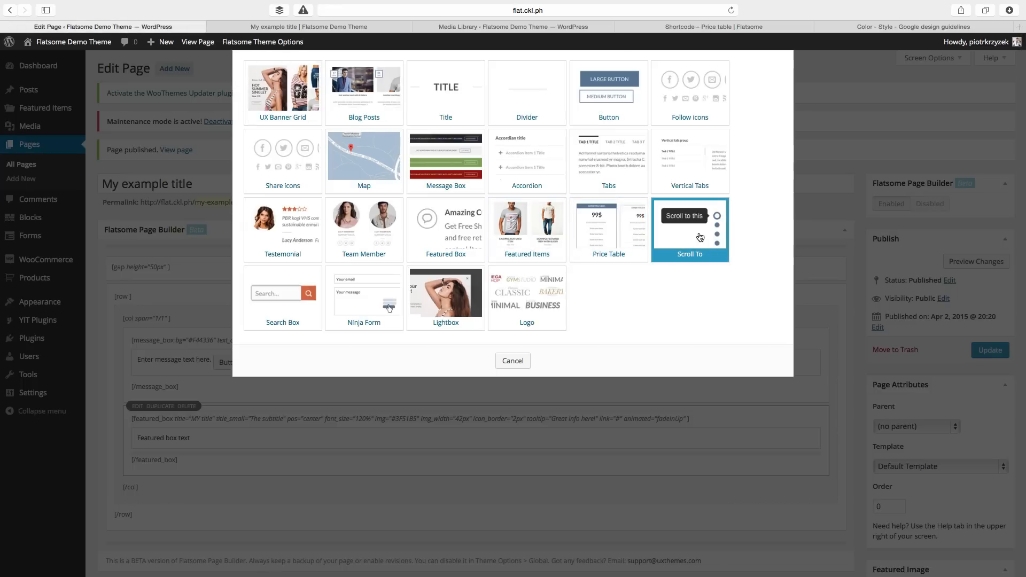
left_click(737, 27)
scroll(868, 318, "down", 7)
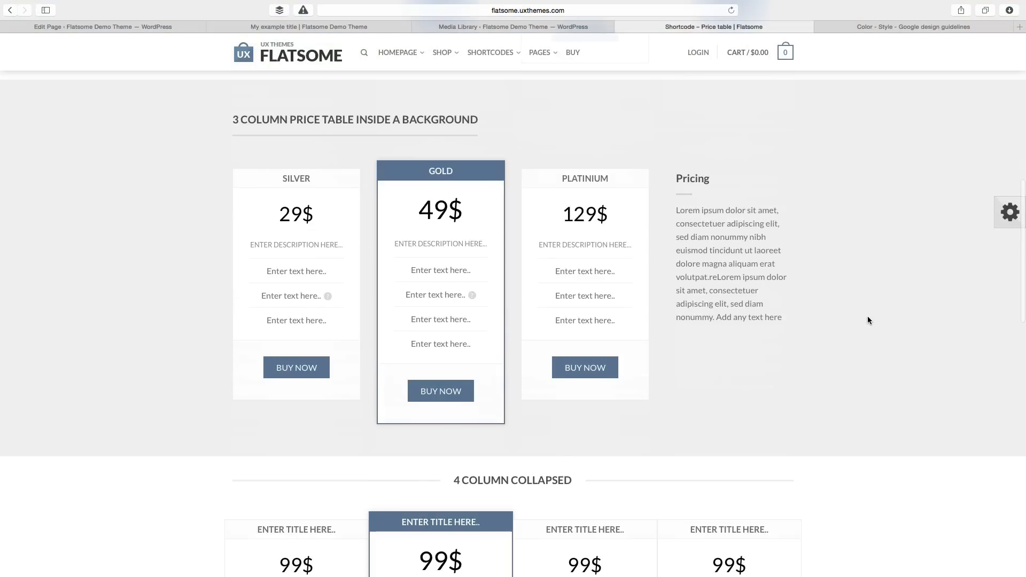
scroll(716, 230, "up", 10)
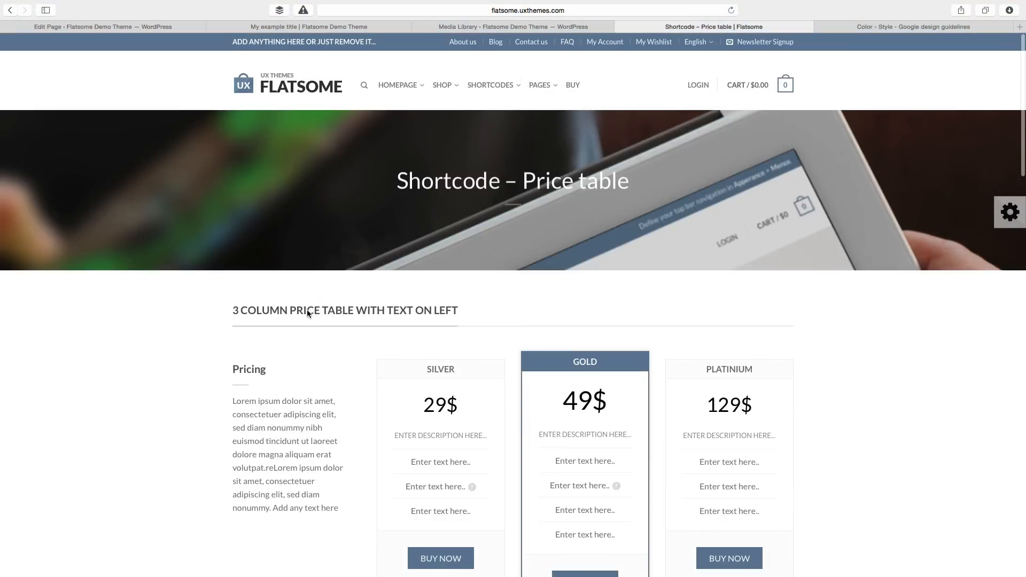
scroll(307, 312, "down", 15)
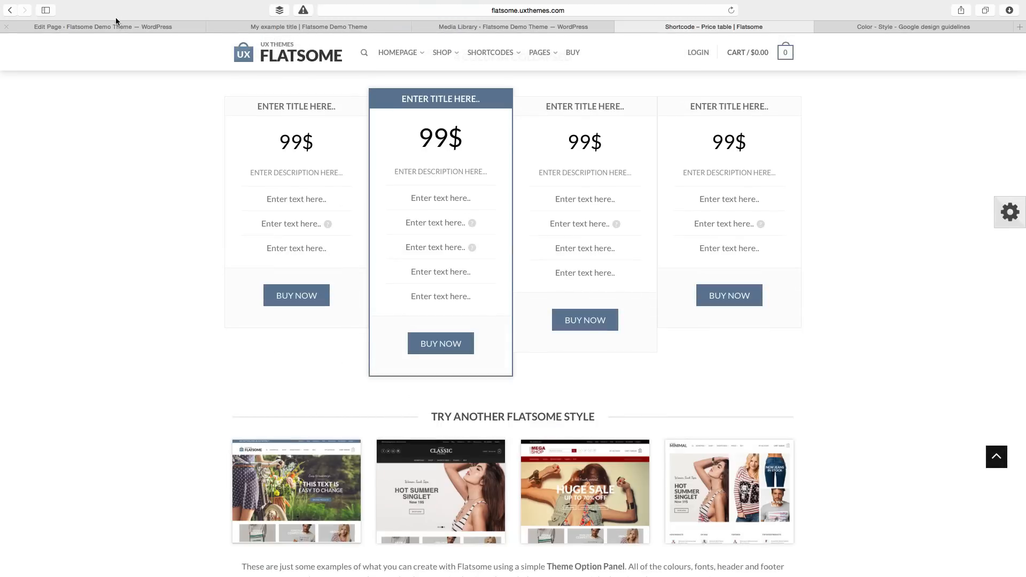
left_click(190, 28)
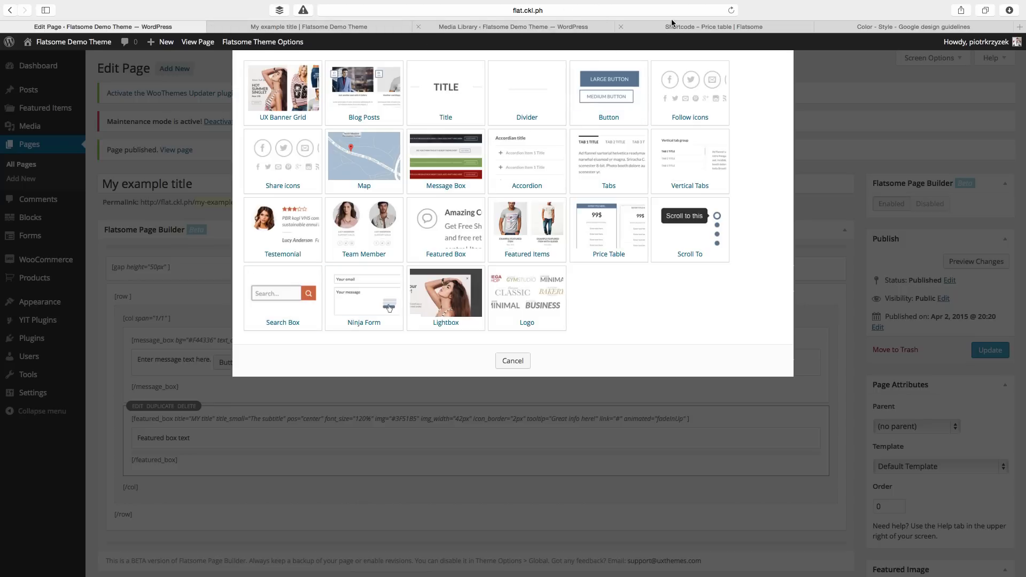
Switch to the published example page, inspect the product search field in its header, and return to the page editor
left_click(289, 27)
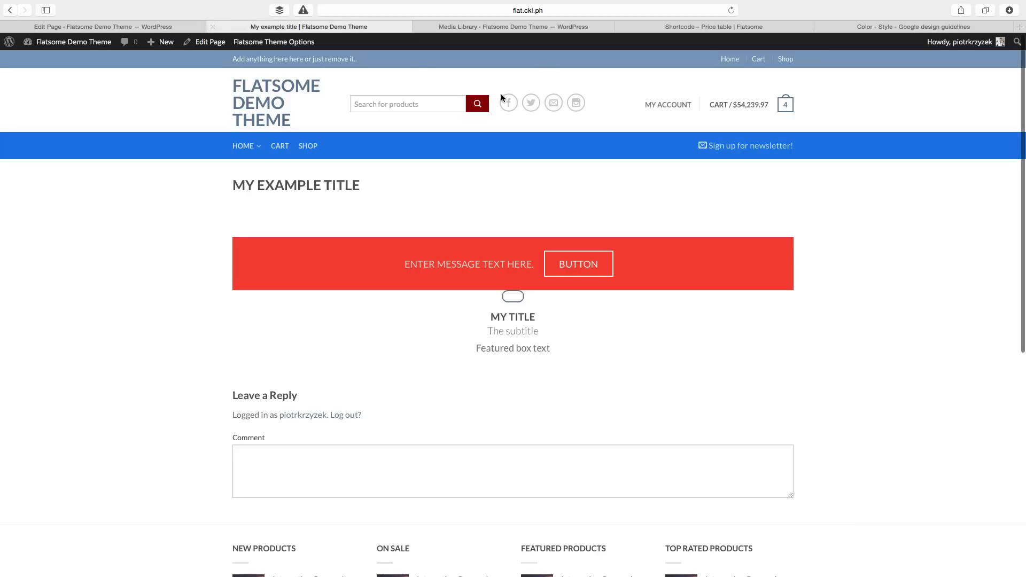
left_click(380, 103)
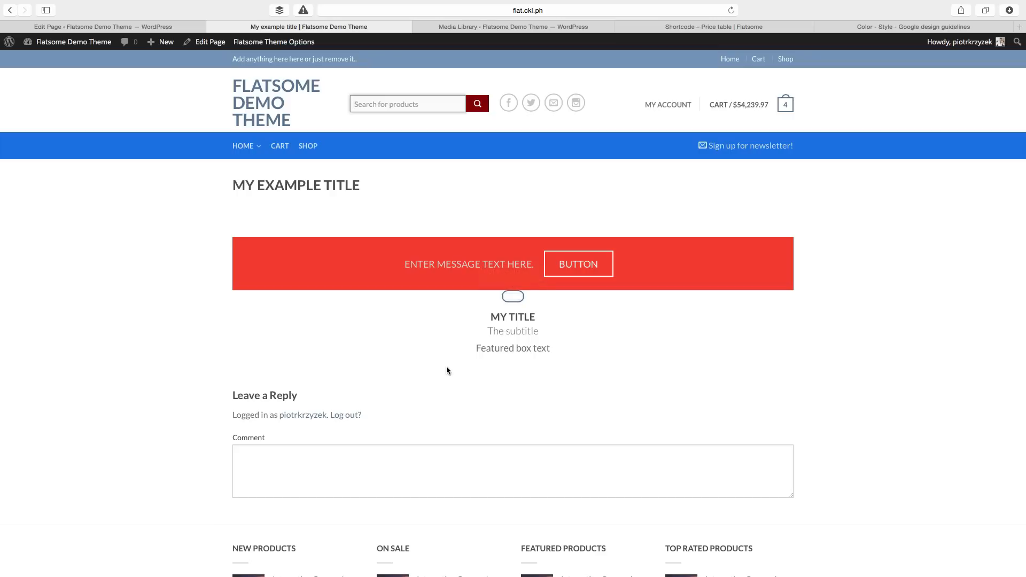
left_click(155, 27)
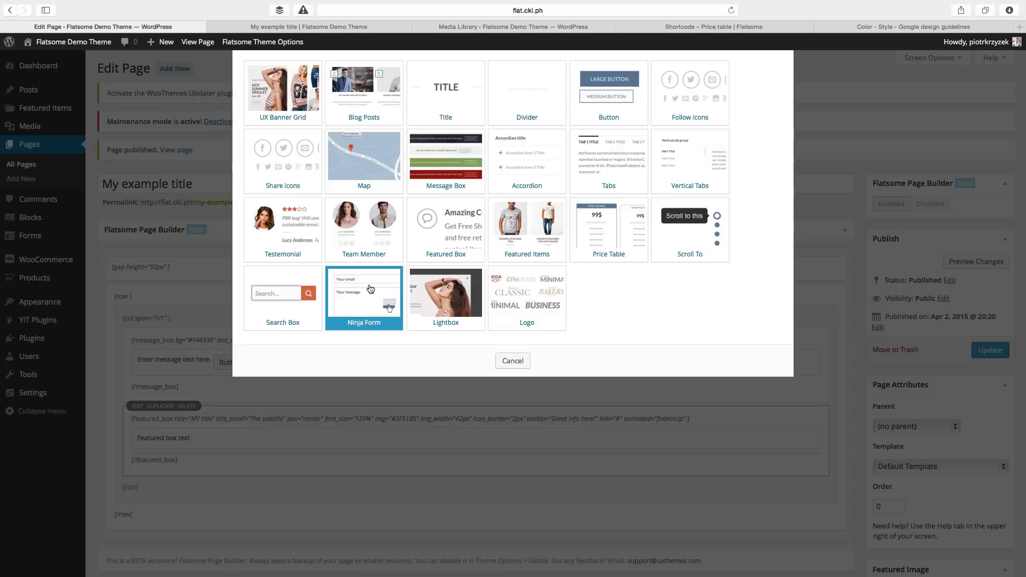
Try adding a Lightbox element inside the featured box and delete the box's "Featured box text" block
left_click(463, 293)
scroll(264, 504, "down", 2)
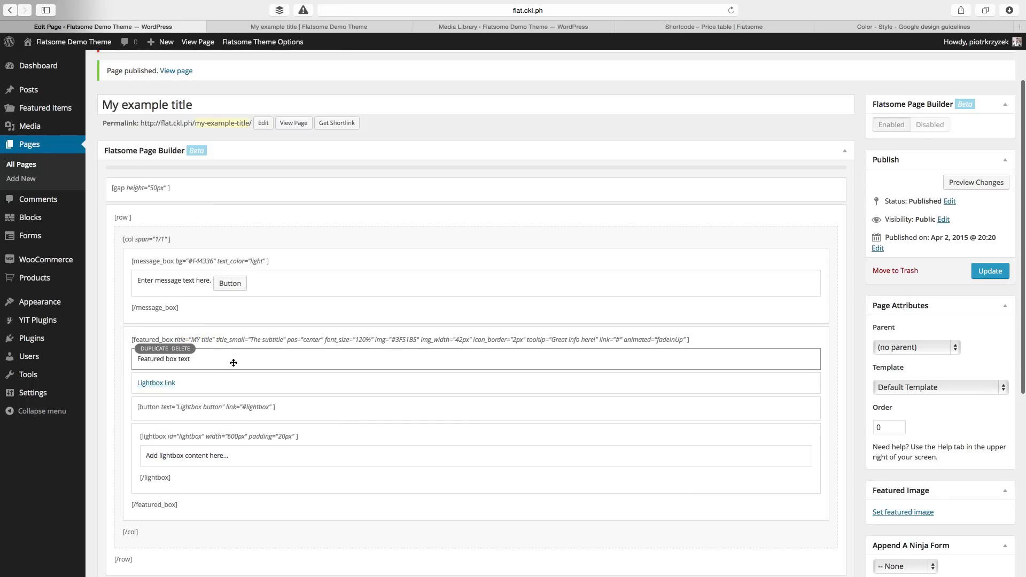
left_click(180, 348)
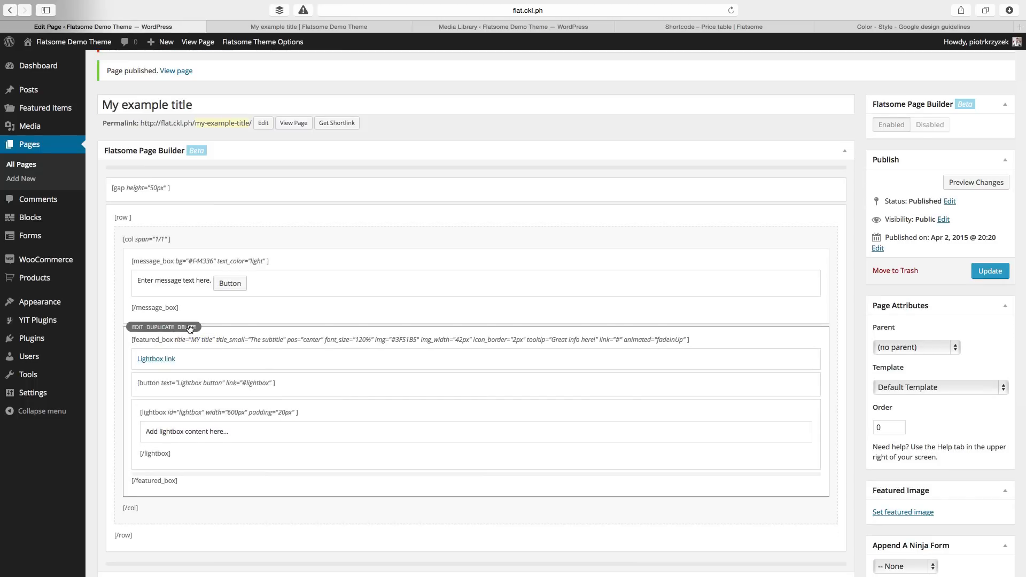
Delete the featured box and insert a Lightbox element in the column below the message box
left_click(190, 328)
left_click(430, 336)
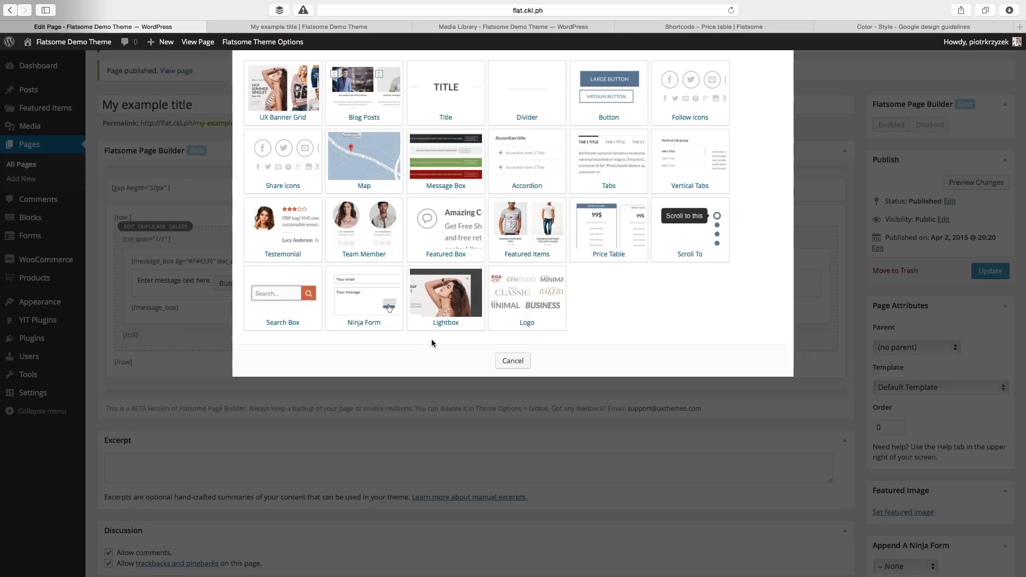
left_click(438, 294)
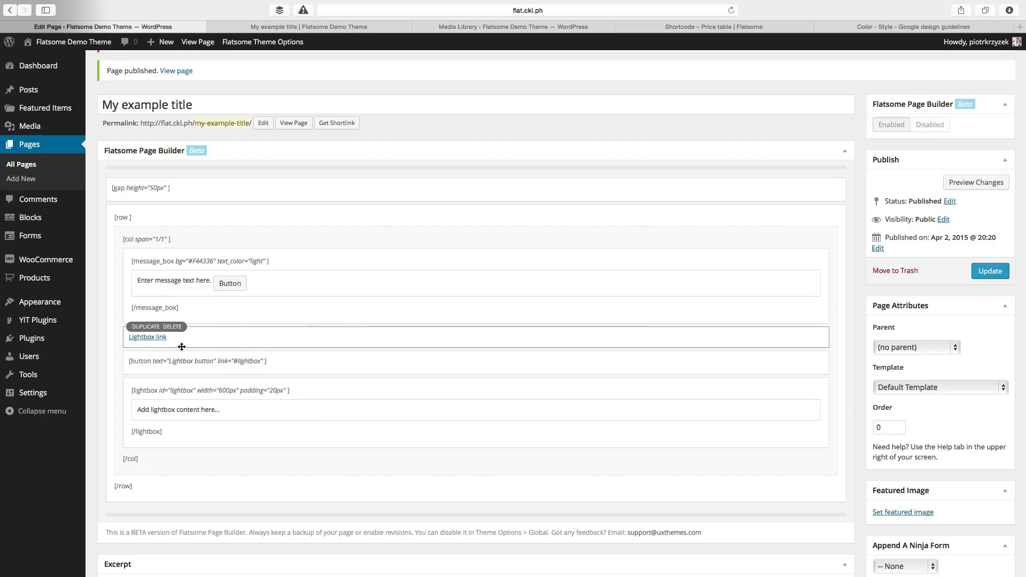
Open the settings of the lightbox button and examine its button text and link
left_click(138, 352)
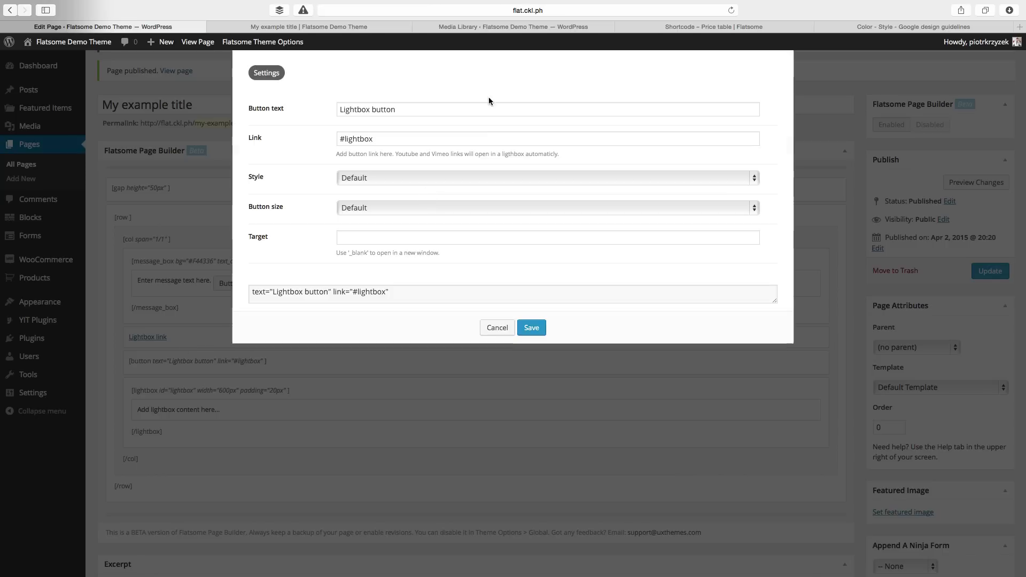
left_click(483, 109)
left_click(413, 137)
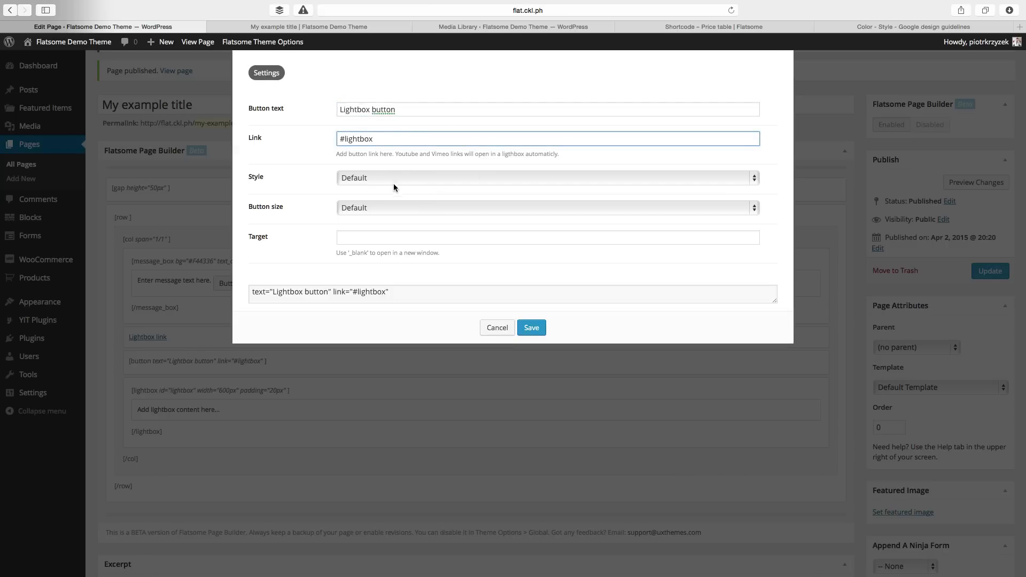
left_click(378, 173)
left_click(250, 157)
left_click_drag(422, 138, 322, 137)
left_click(358, 134)
left_click_drag(385, 140, 337, 140)
left_click_drag(383, 136, 304, 132)
Set the lightbox button's style to Primary and its size to Normal, and save the button settings
left_click(392, 178)
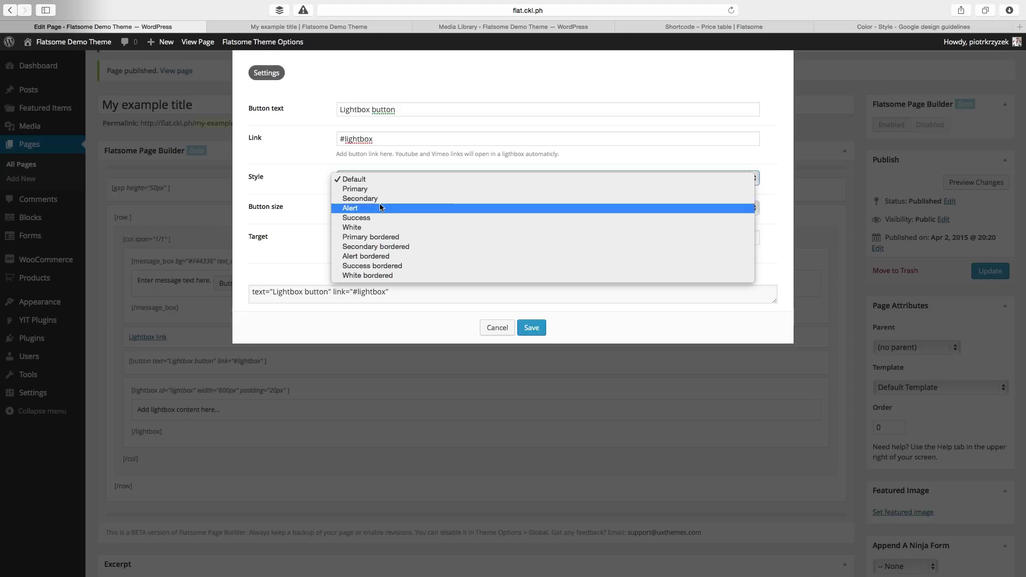
left_click(377, 188)
left_click(362, 215)
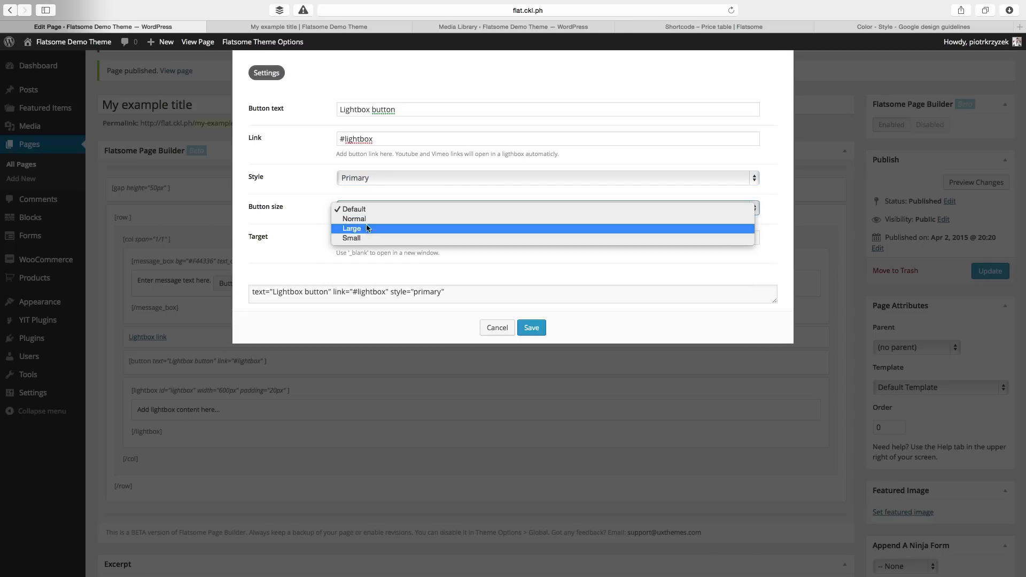
left_click(366, 220)
left_click(365, 240)
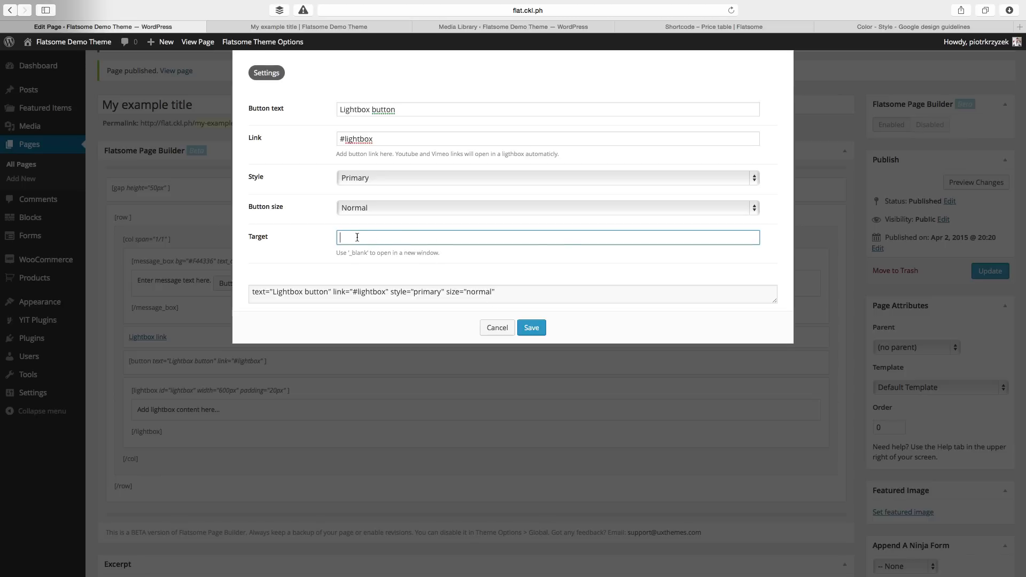
left_click(531, 327)
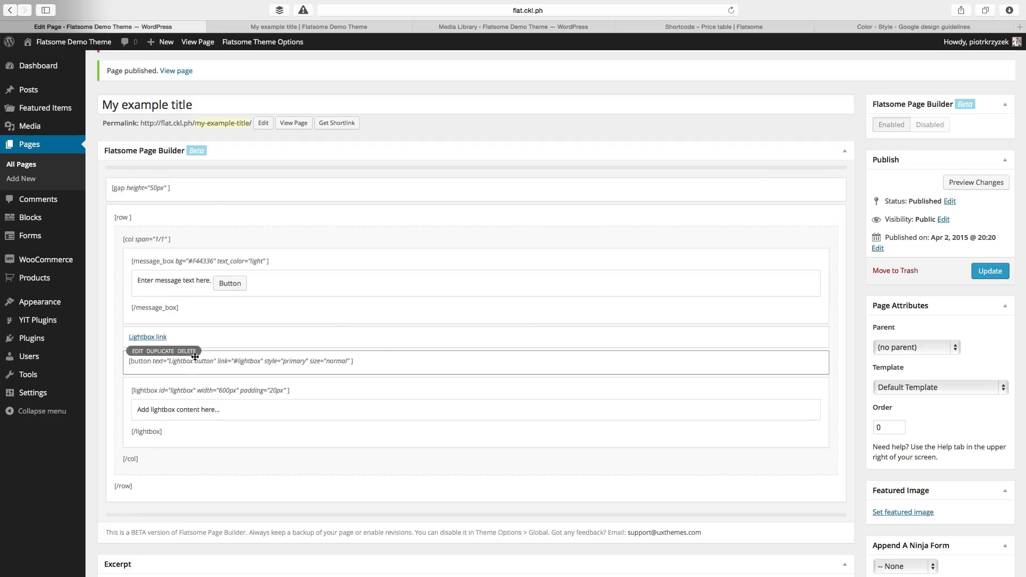
Open the lightbox element's settings to check its ID, and close them without saving
mouse_move(136, 380)
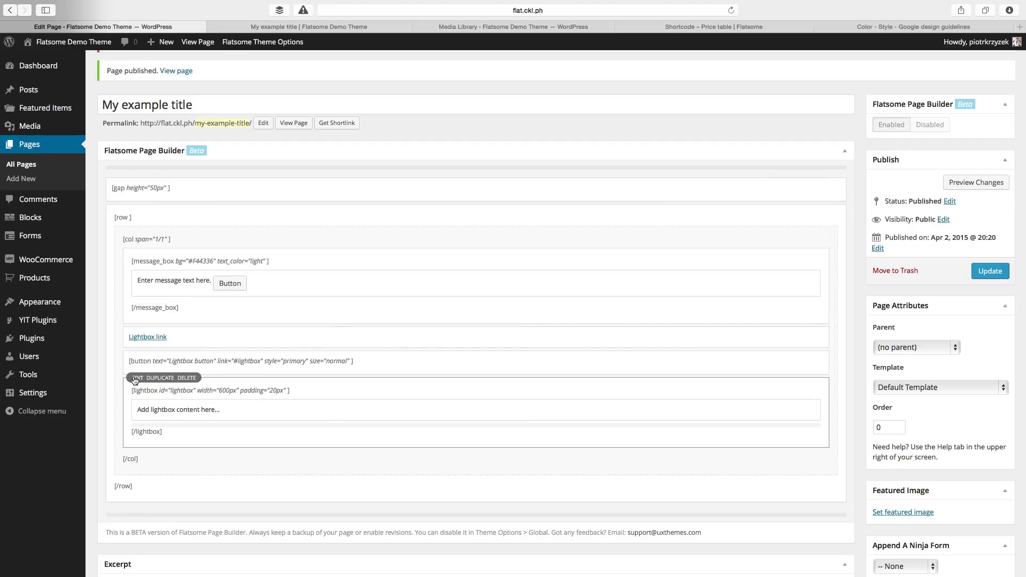
left_click(136, 378)
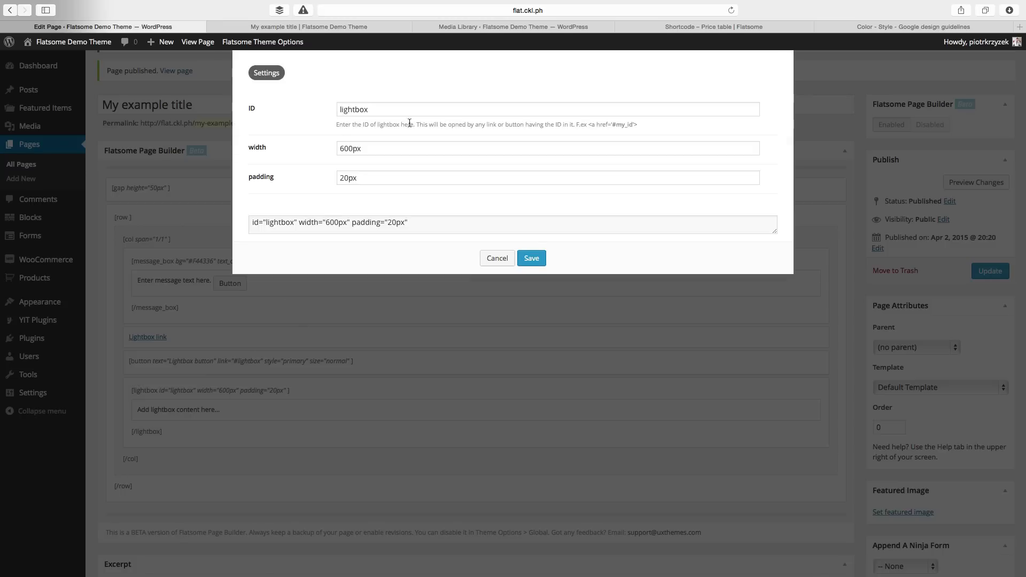
left_click_drag(383, 109, 307, 107)
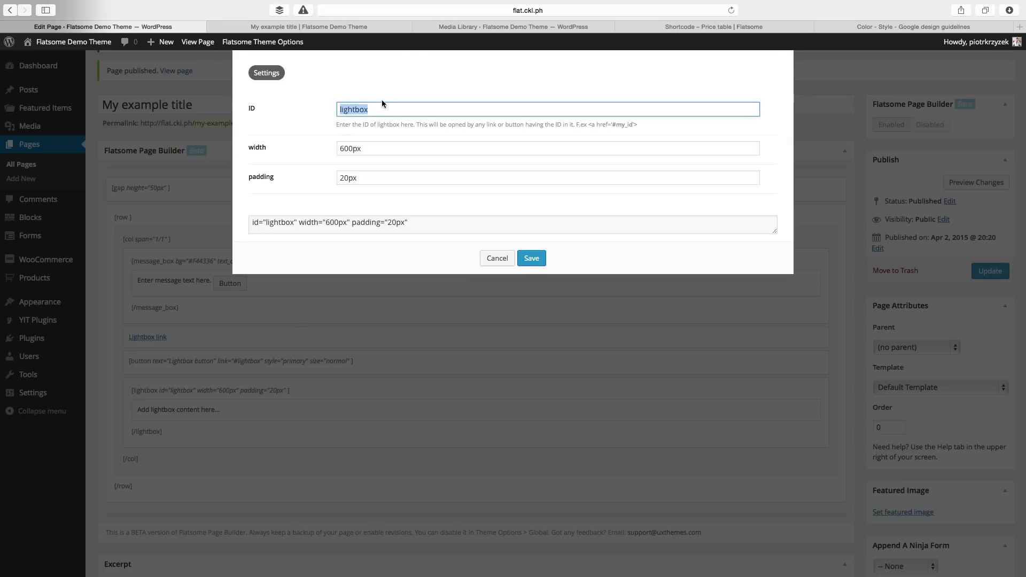
left_click(491, 259)
Reopen the lightbox button's settings to compare its link with the lightbox ID, and close them without saving
mouse_move(137, 334)
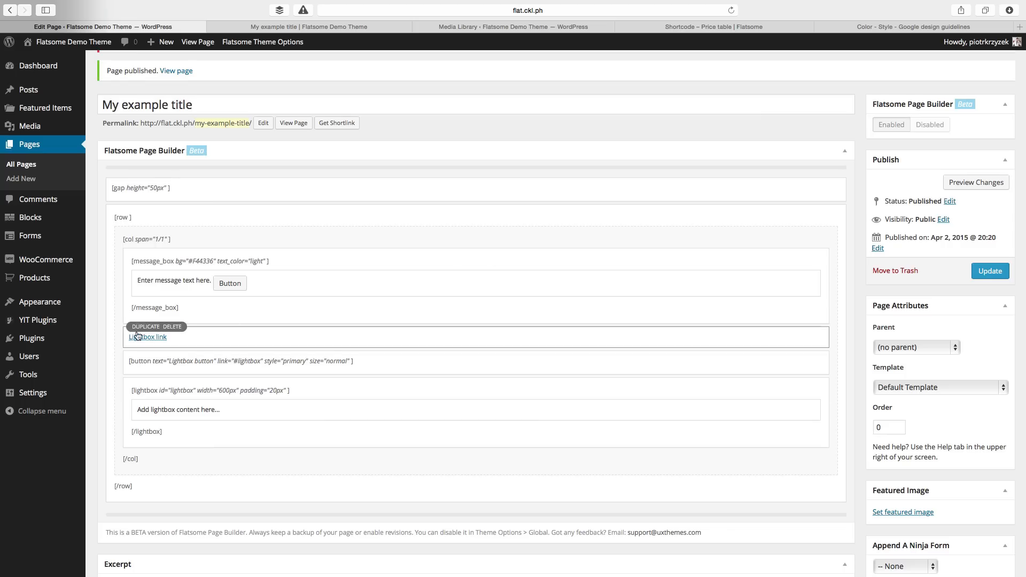
left_click(138, 353)
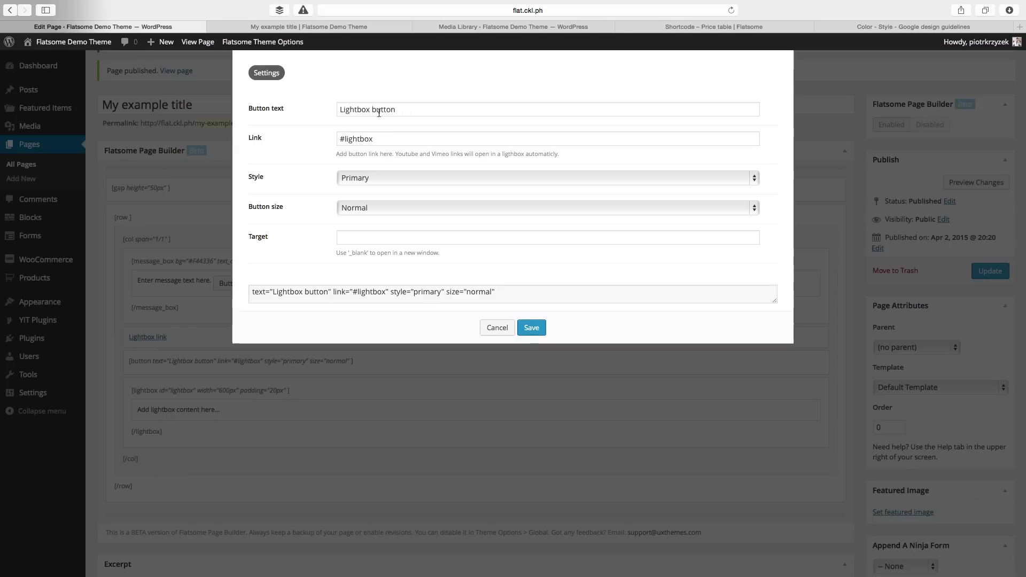
left_click_drag(385, 140, 347, 138)
left_click(375, 138)
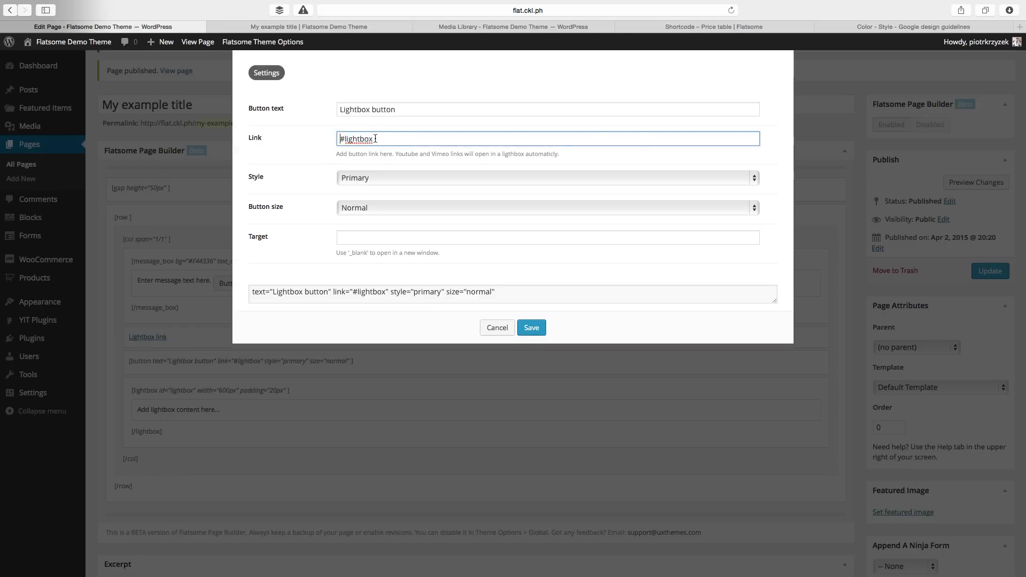
double_click(351, 137)
left_click(497, 328)
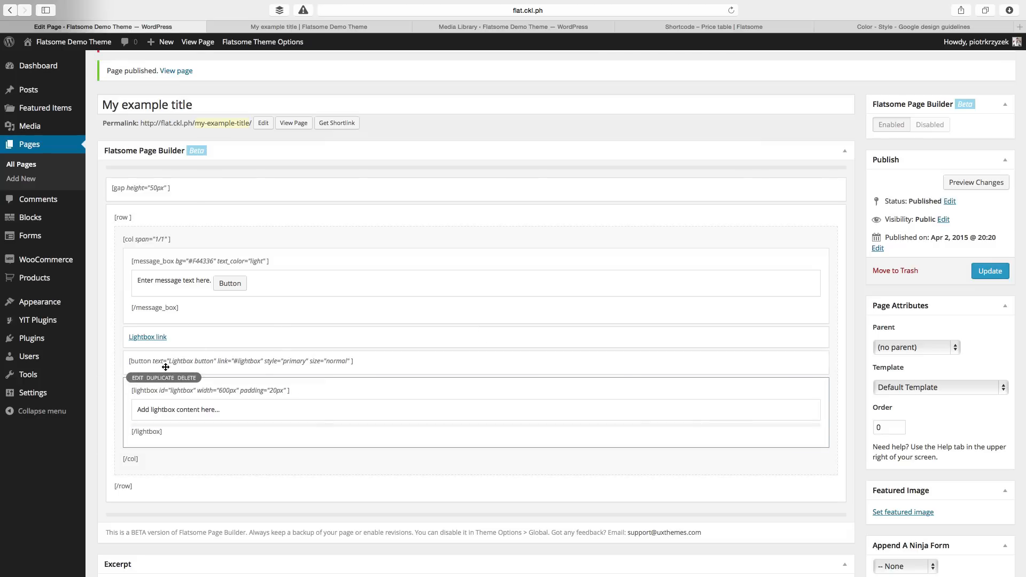
Review the width and padding in the lightbox element's settings and save the settings
left_click(137, 377)
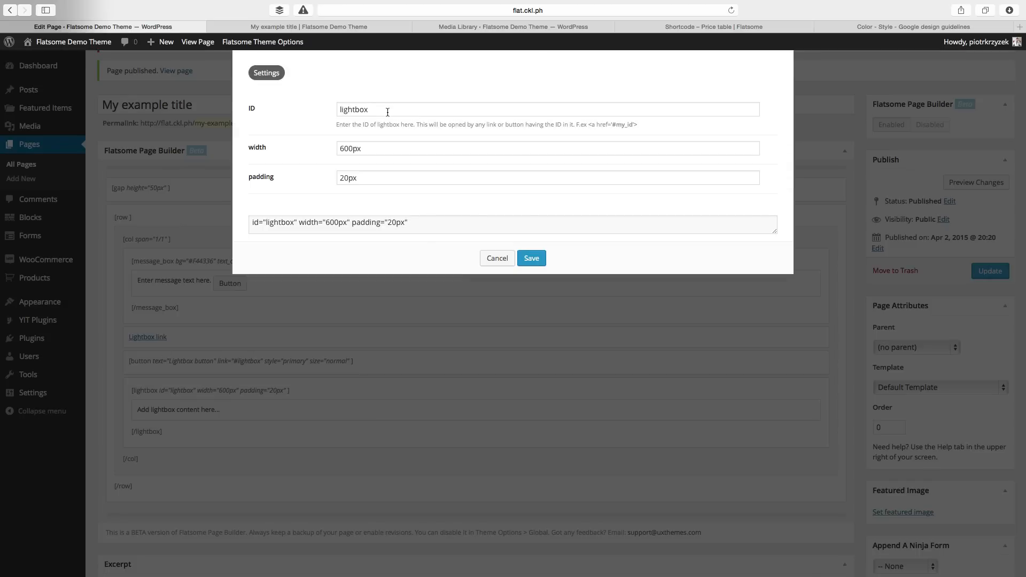
left_click(387, 148)
left_click(389, 177)
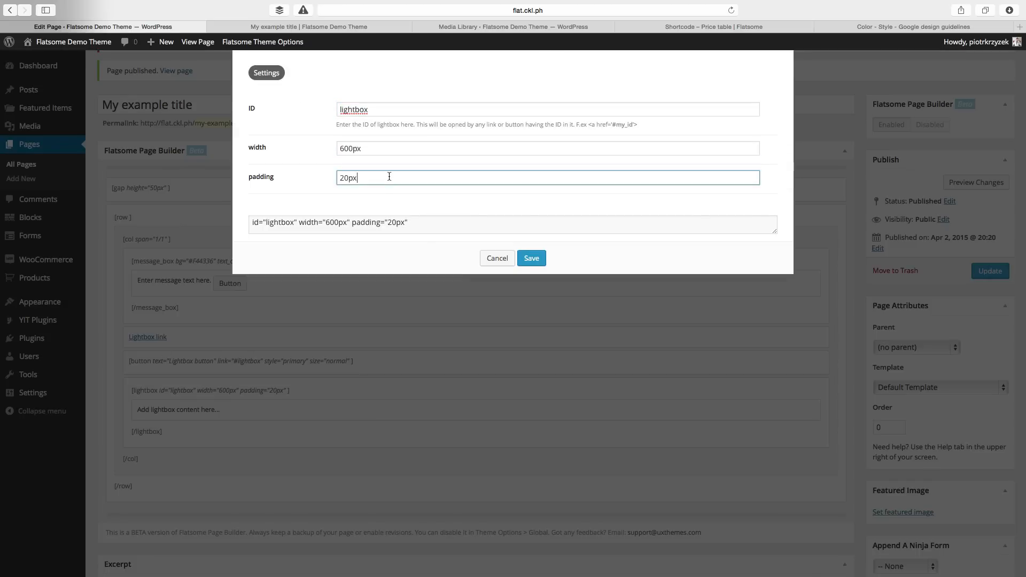
left_click(531, 258)
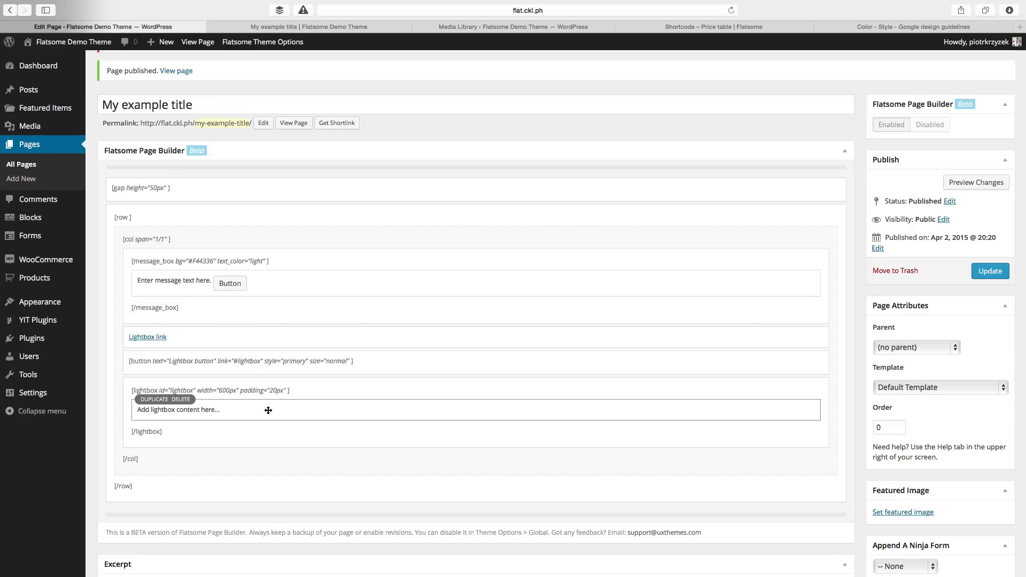
Open the lightbox's placeholder content for editing, select its text, and close the editor without saving
left_click(174, 410)
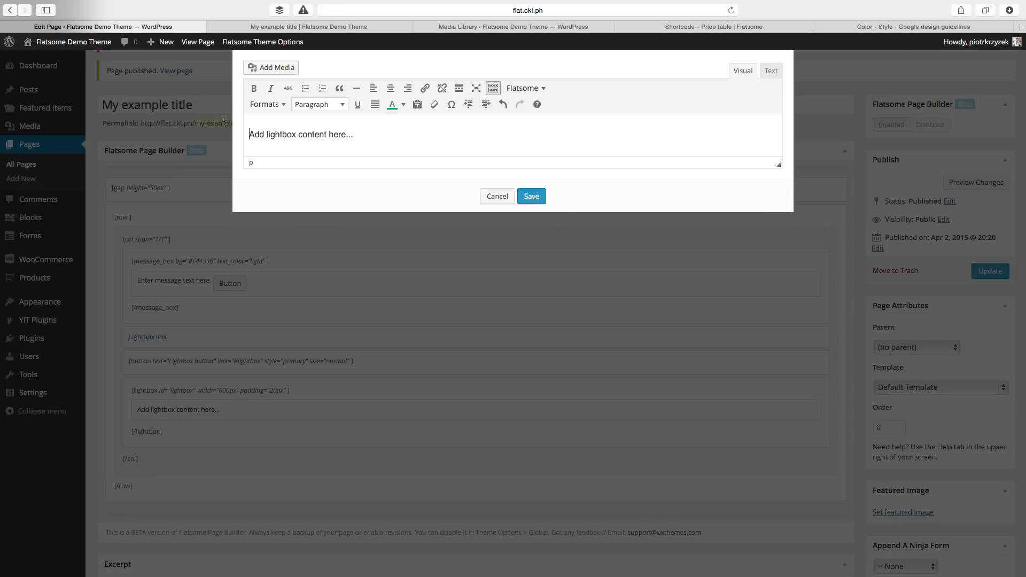
left_click_drag(378, 140, 224, 127)
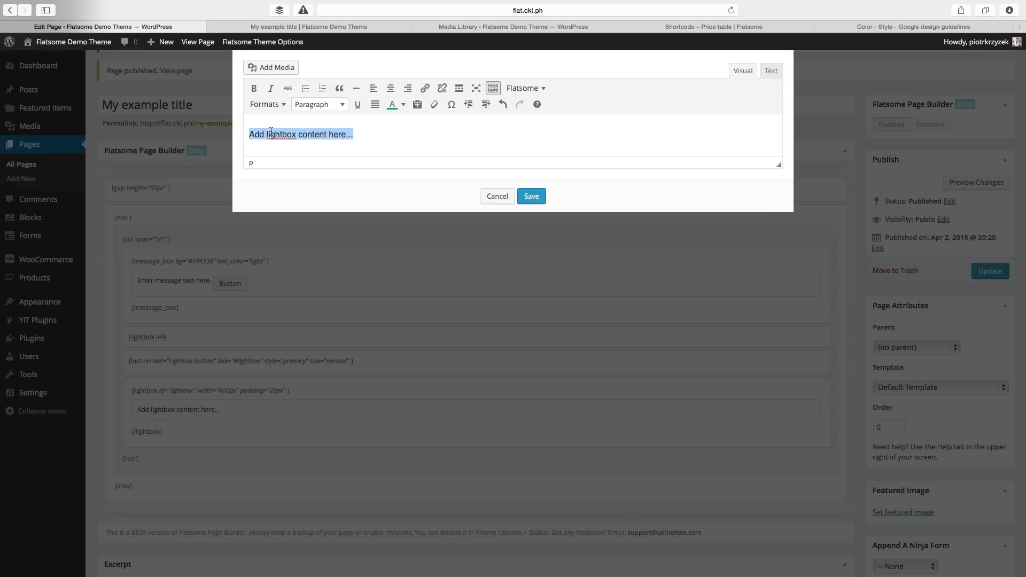
left_click(497, 196)
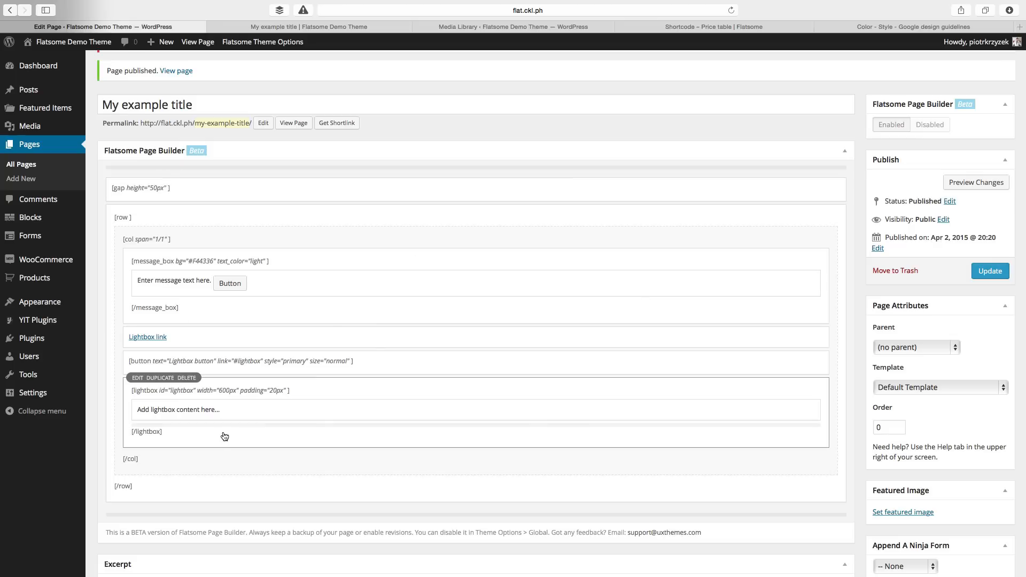
Preview the page changes and test the lightbox link and the lightbox button, closing the lightbox each time
left_click(963, 179)
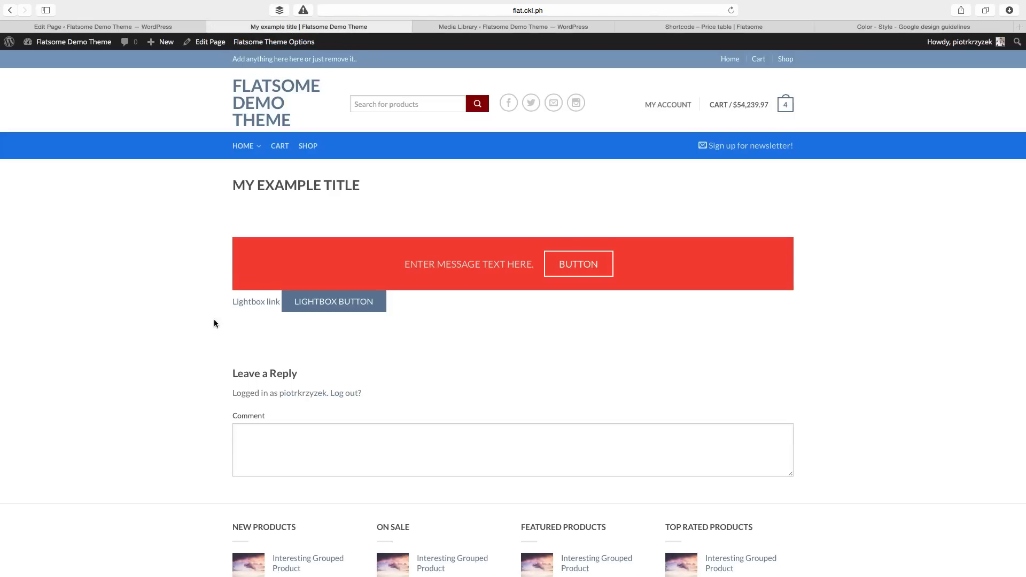
left_click(261, 306)
left_click_drag(542, 312, 380, 300)
left_click(371, 298)
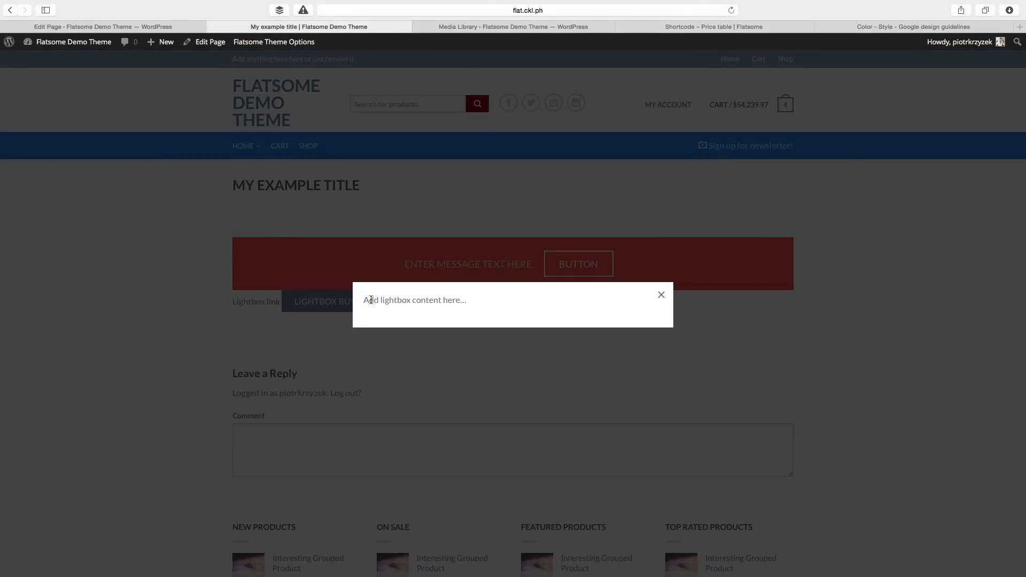
left_click(661, 295)
left_click(293, 304)
left_click(660, 295)
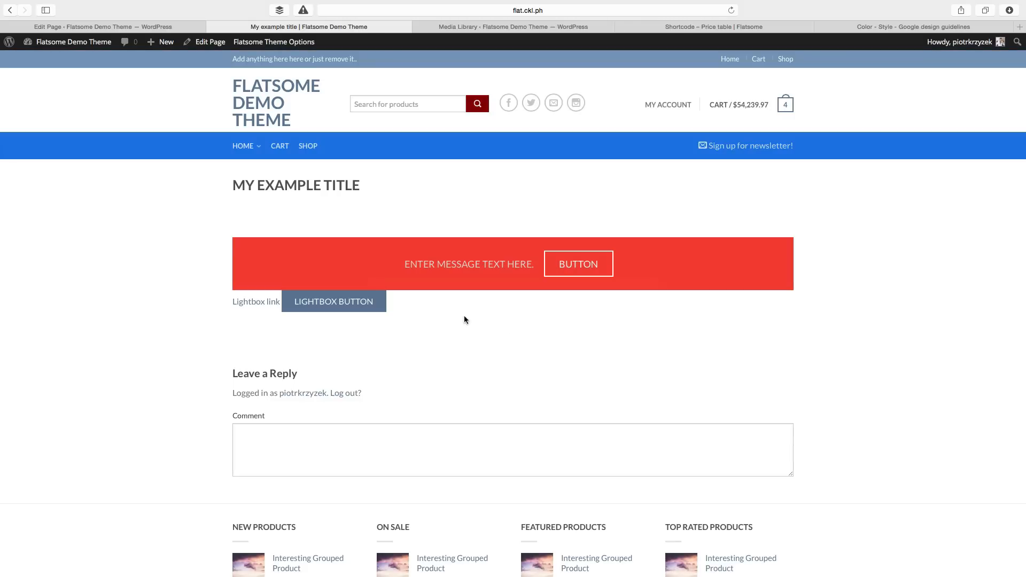
left_click(306, 303)
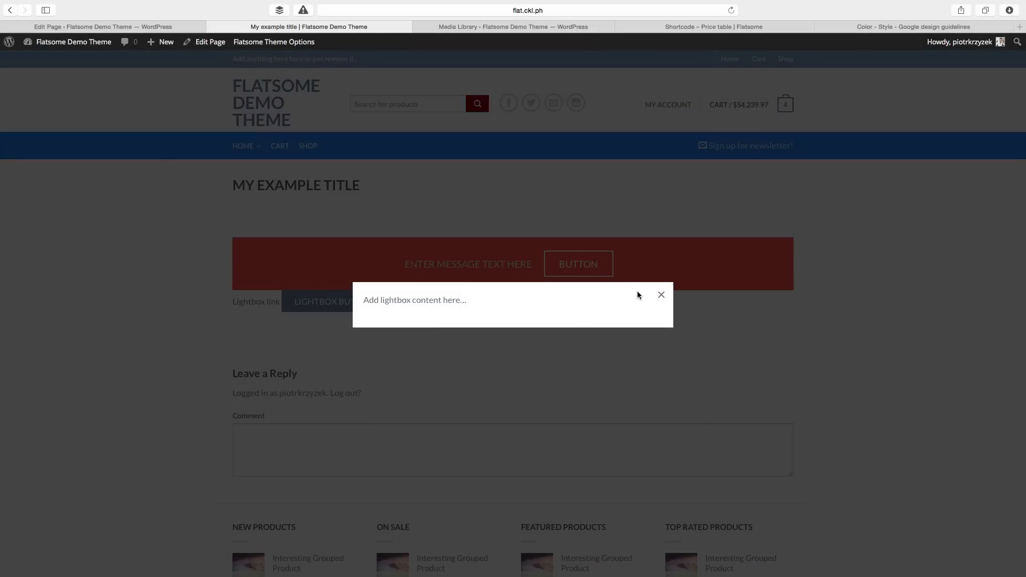
left_click(660, 296)
Return to the page editor, check which Flatsome elements can be inserted into the lightbox content, and cancel the edit
left_click(128, 27)
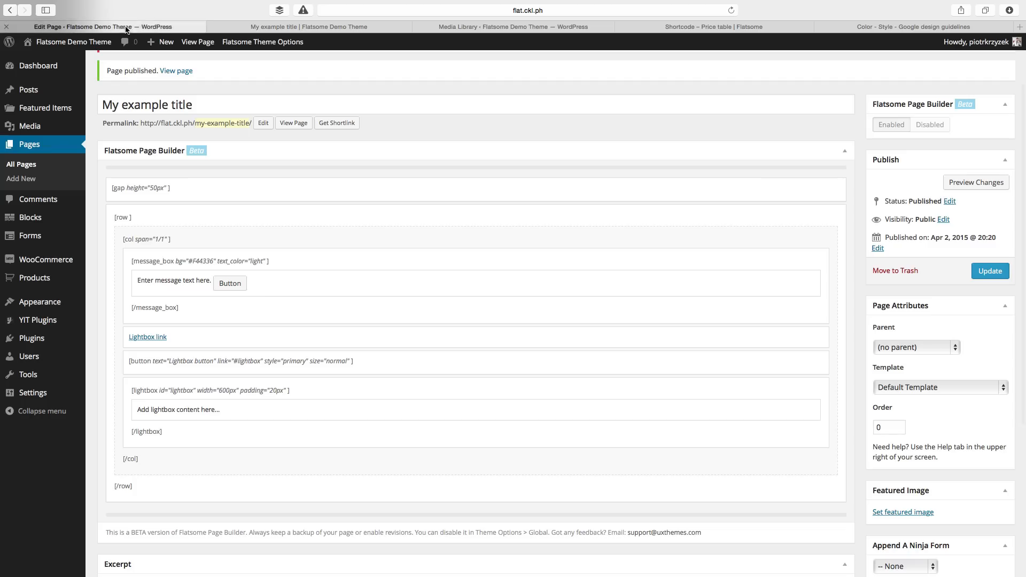
left_click(195, 407)
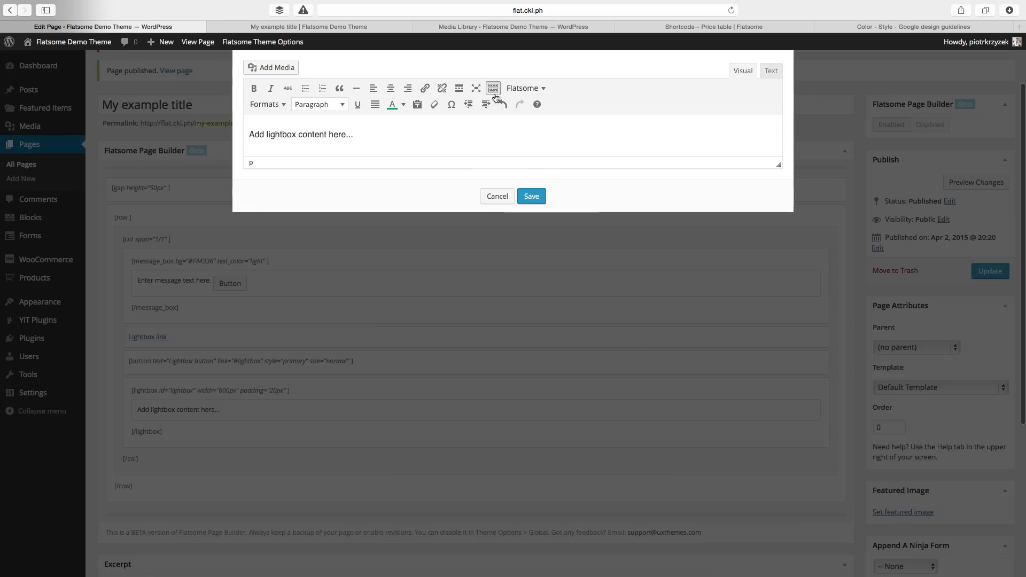
triple_click(488, 134)
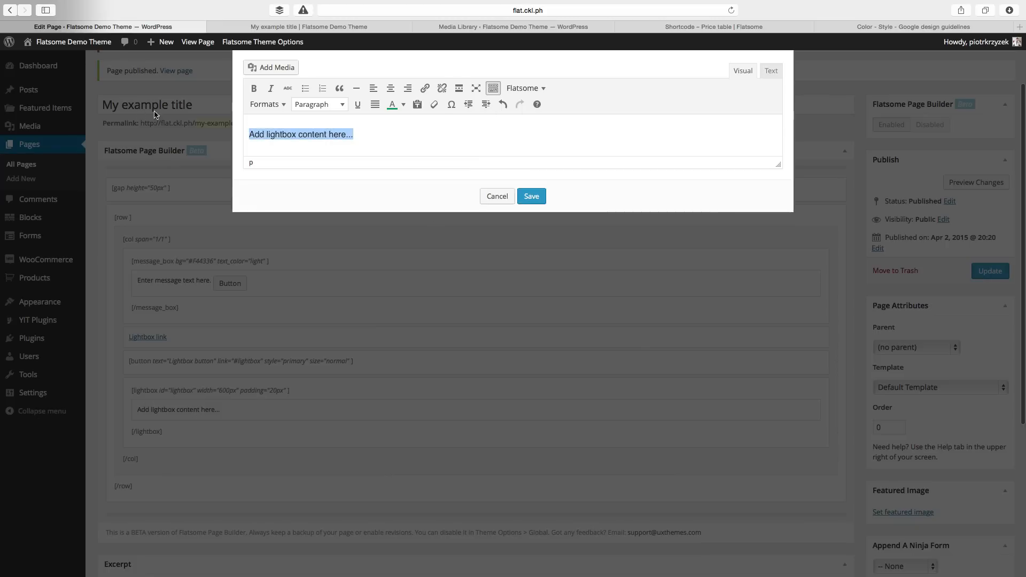
left_click(520, 89)
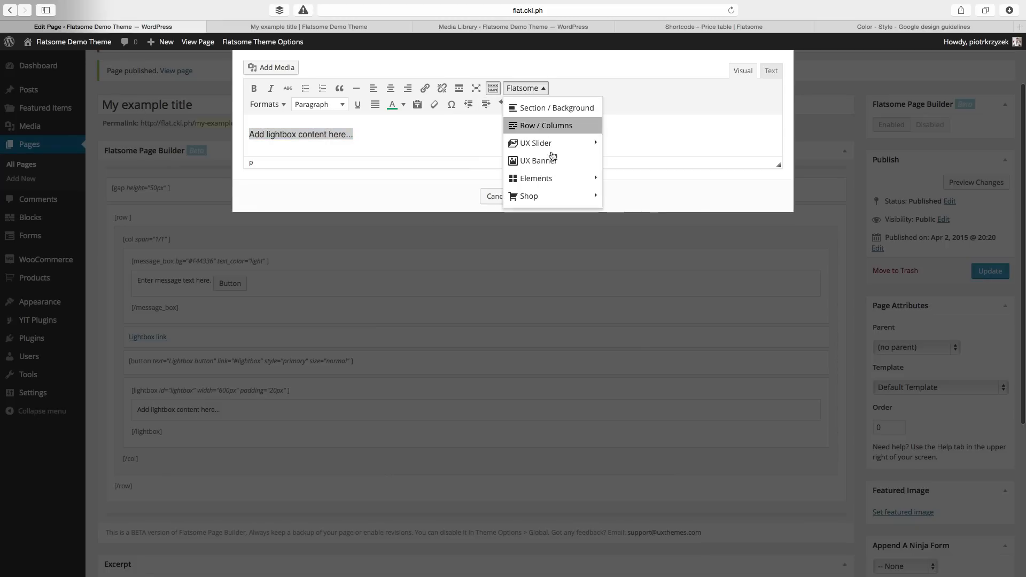
left_click(432, 149)
left_click(490, 196)
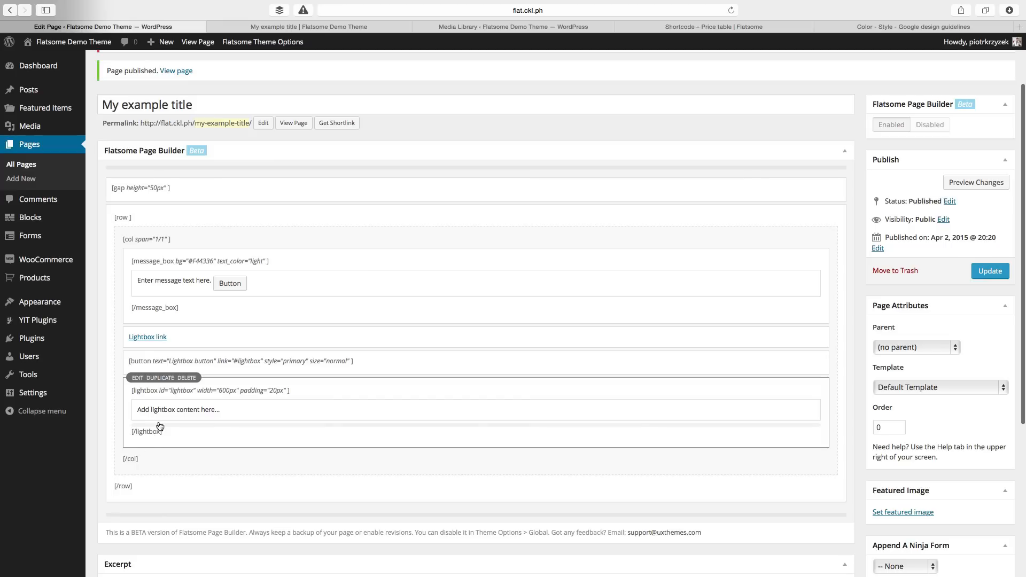
Open the "Lightbox link" text block, examine the link target in its HTML, and close it without saving
left_click(173, 338)
left_click(266, 134)
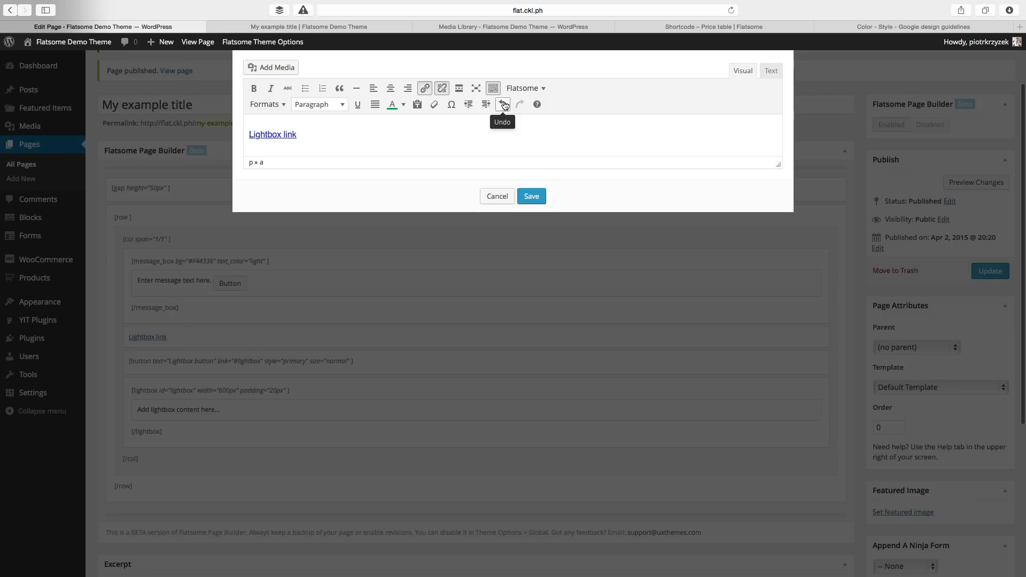
left_click(770, 72)
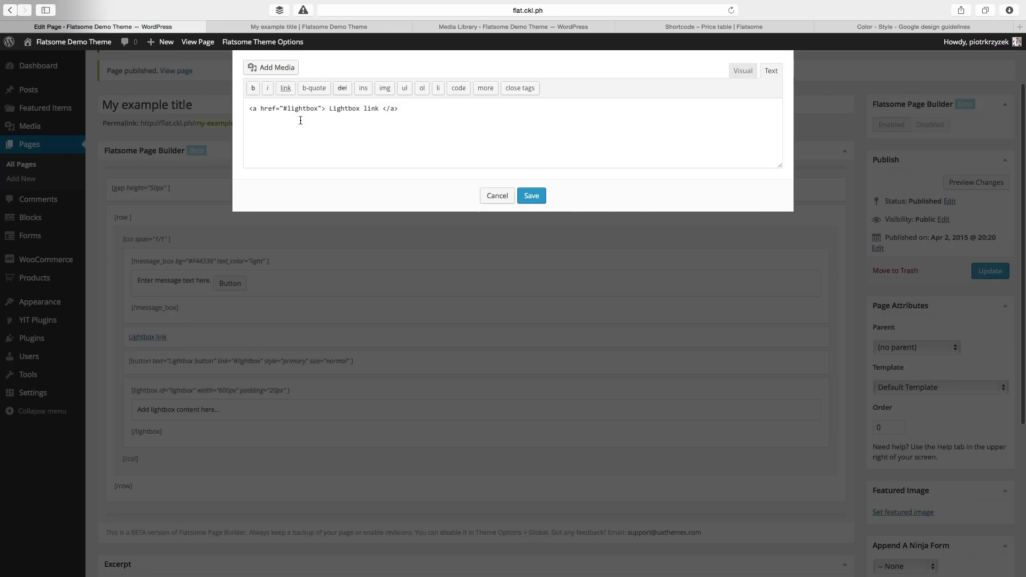
double_click(303, 109)
left_click(485, 200)
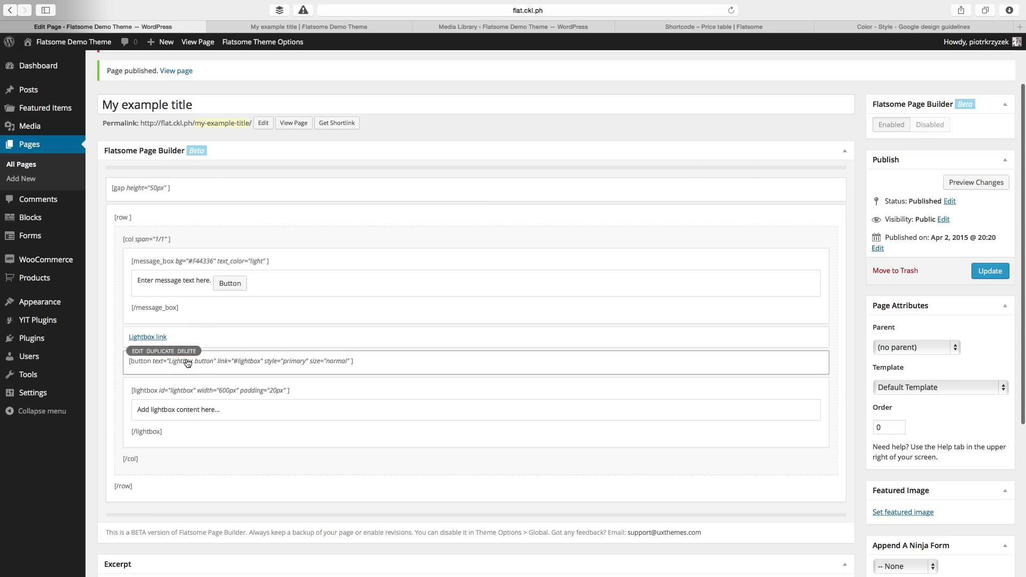
Delete the lightbox link, the lightbox button, the lightbox and the message box from the column
left_click(179, 327)
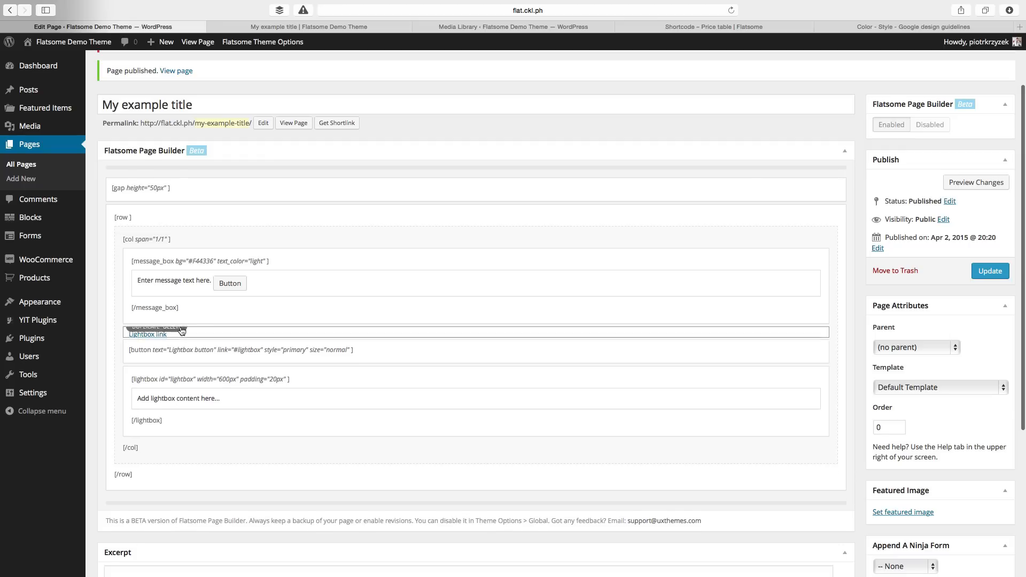
left_click(184, 327)
left_click(185, 327)
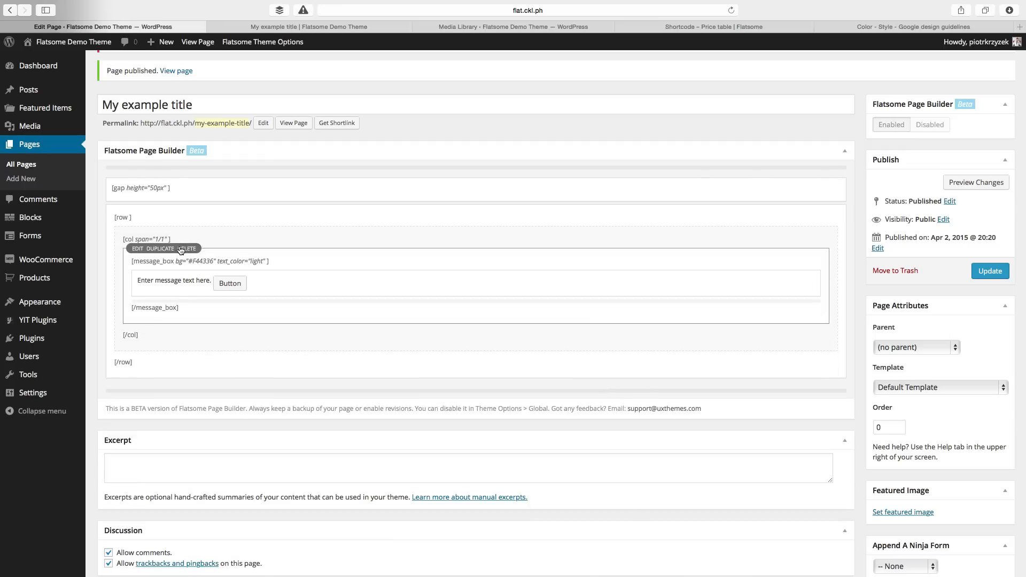
left_click(186, 249)
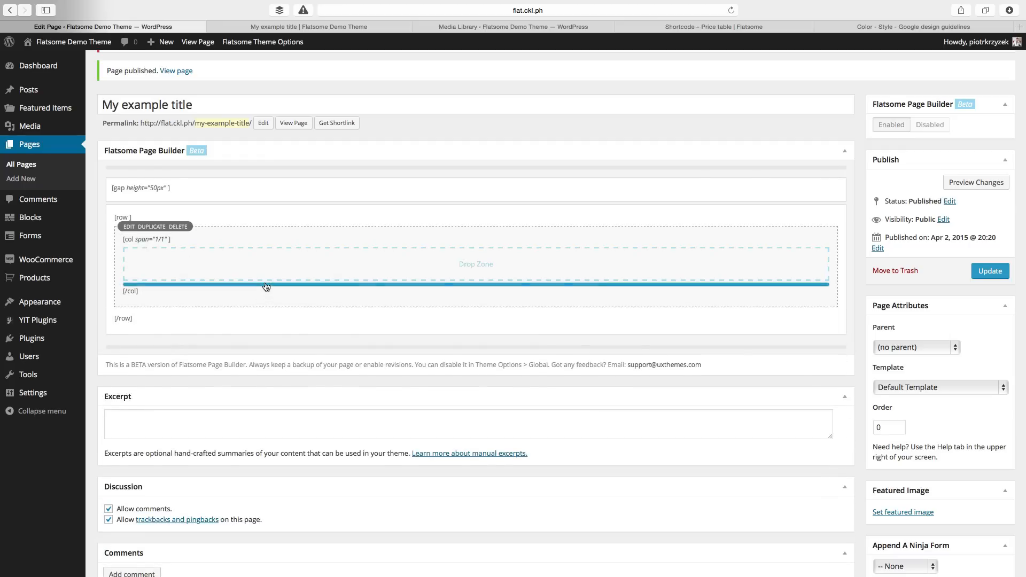
Add a Logo element to the empty column and set its image to the media library URL of picjumbo.com_HNCK41611.jpg
left_click(433, 295)
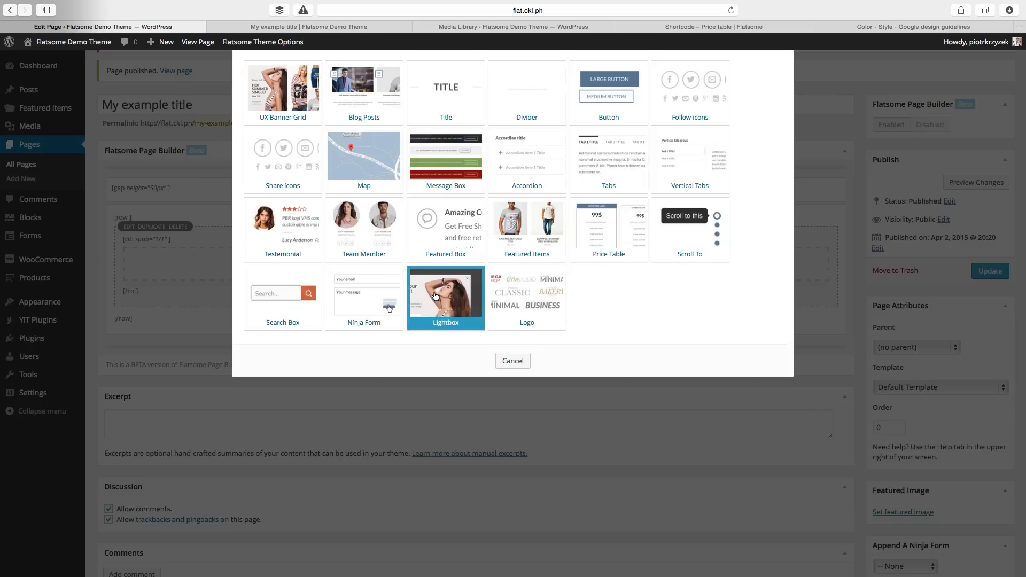
left_click(536, 303)
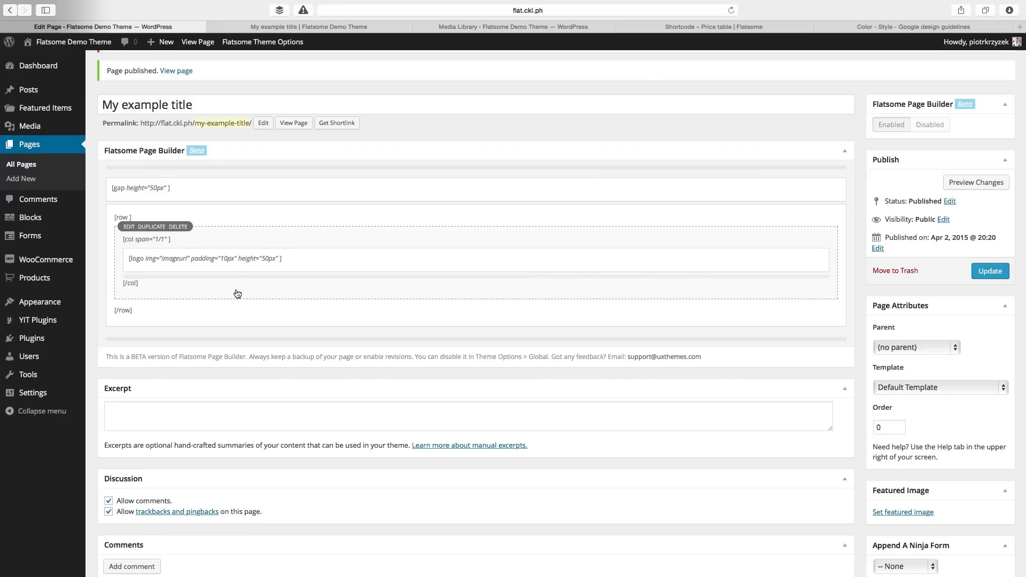
mouse_move(222, 264)
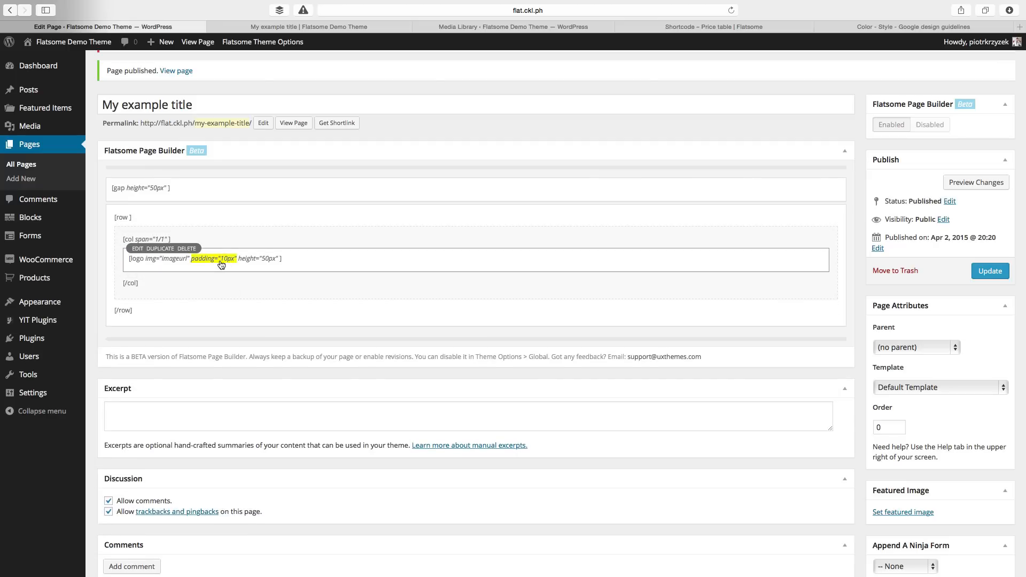
left_click(137, 250)
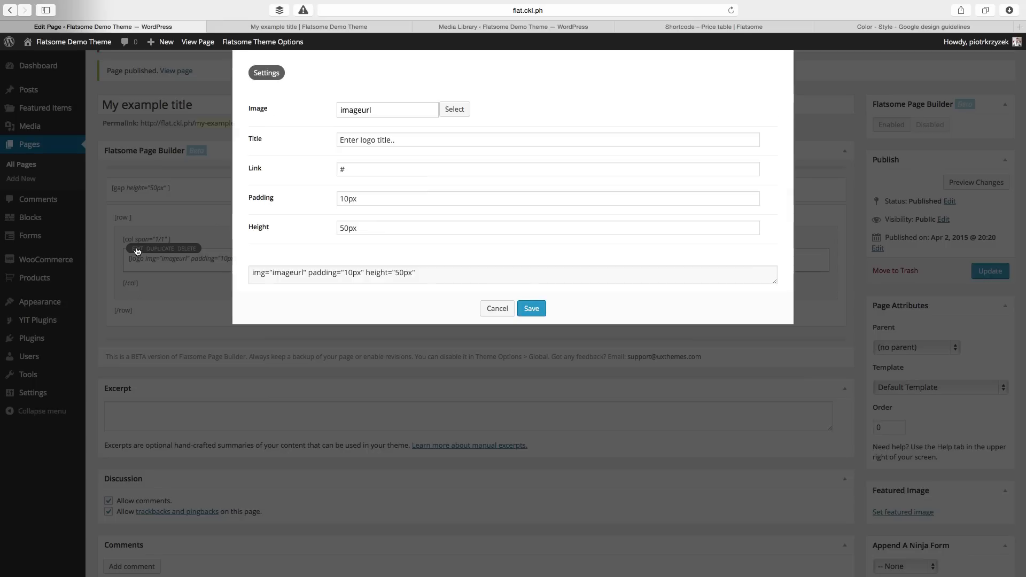
key("Tab")
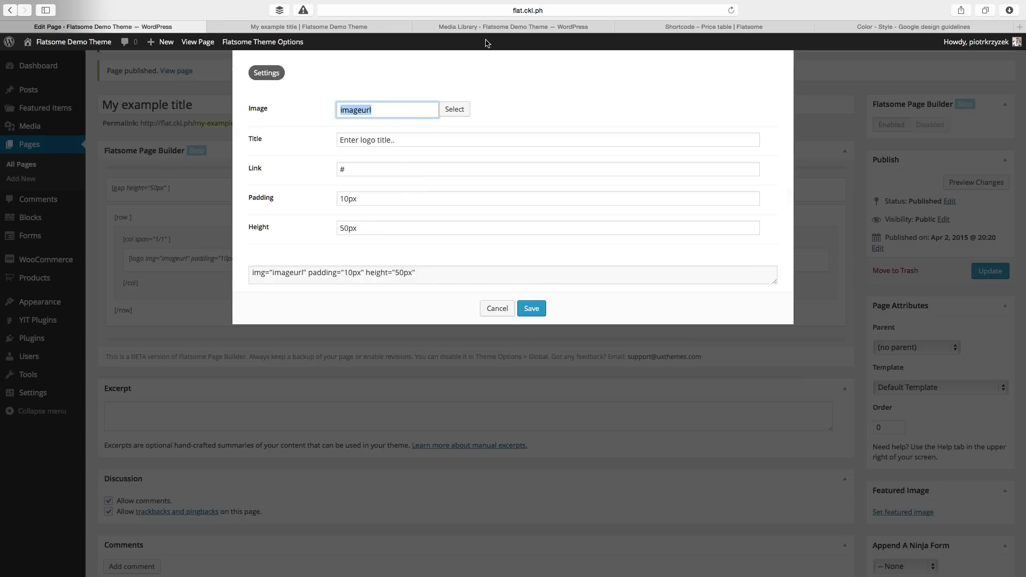
left_click(558, 28)
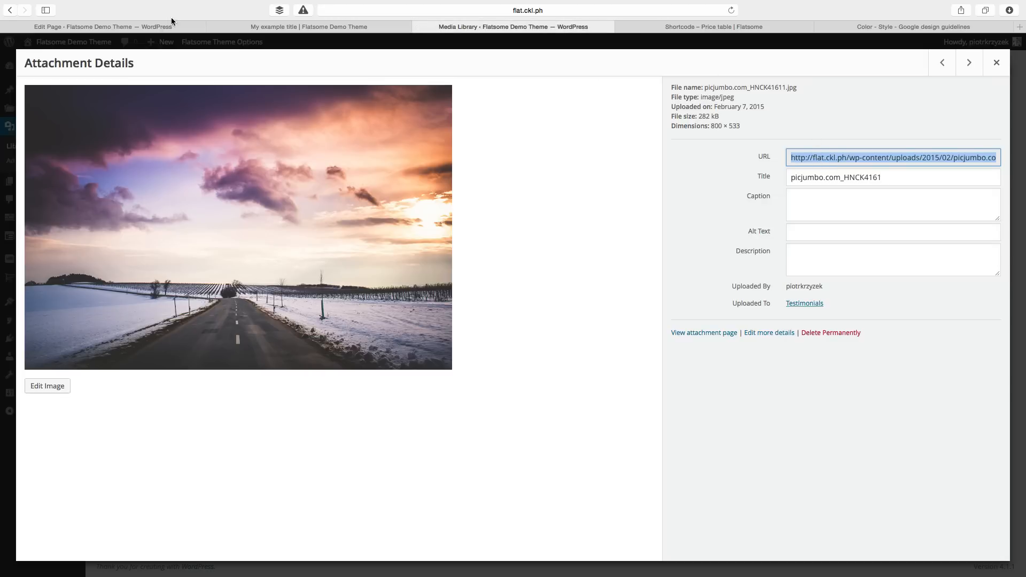
left_click(145, 28)
key("super+v")
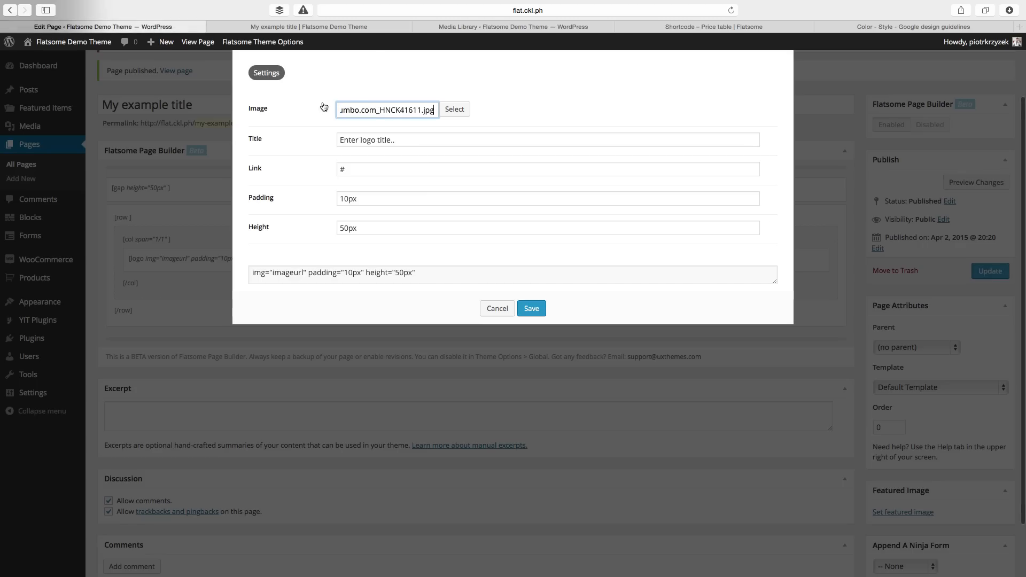
Go through the logo's title, link, padding and height fields and save the logo settings
left_click(426, 140)
left_click(389, 169)
left_click(390, 198)
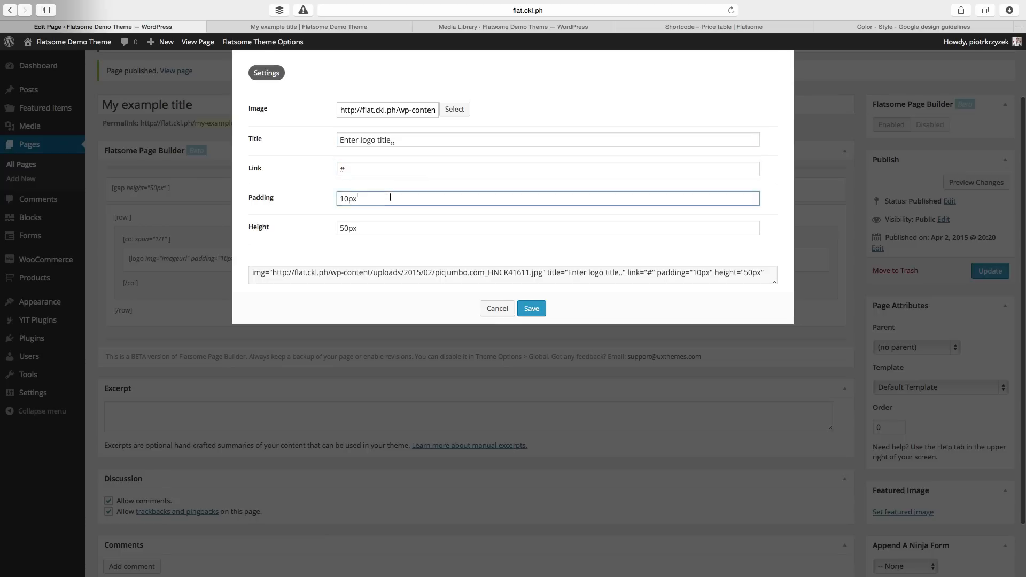
left_click(409, 233)
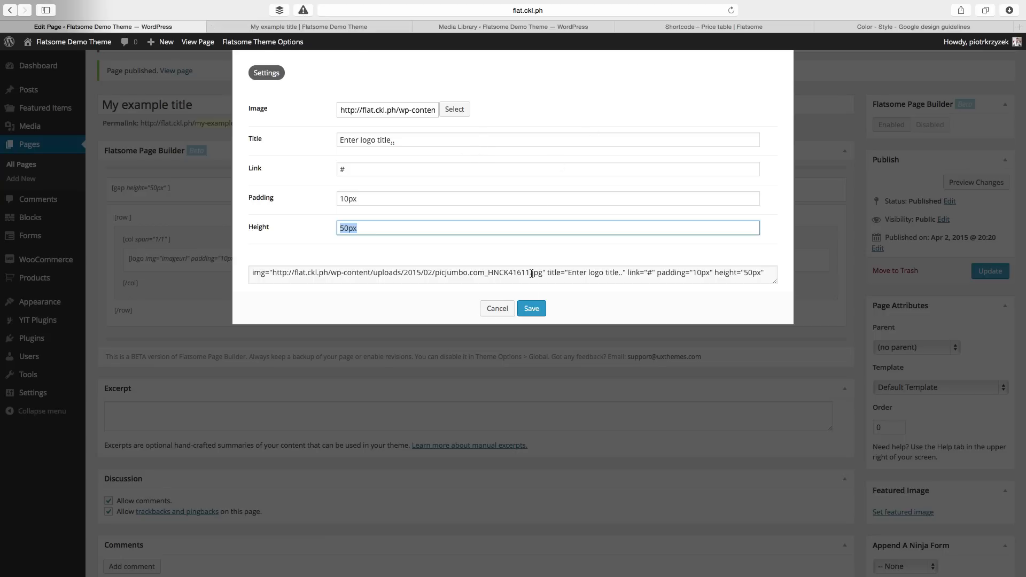
left_click(531, 310)
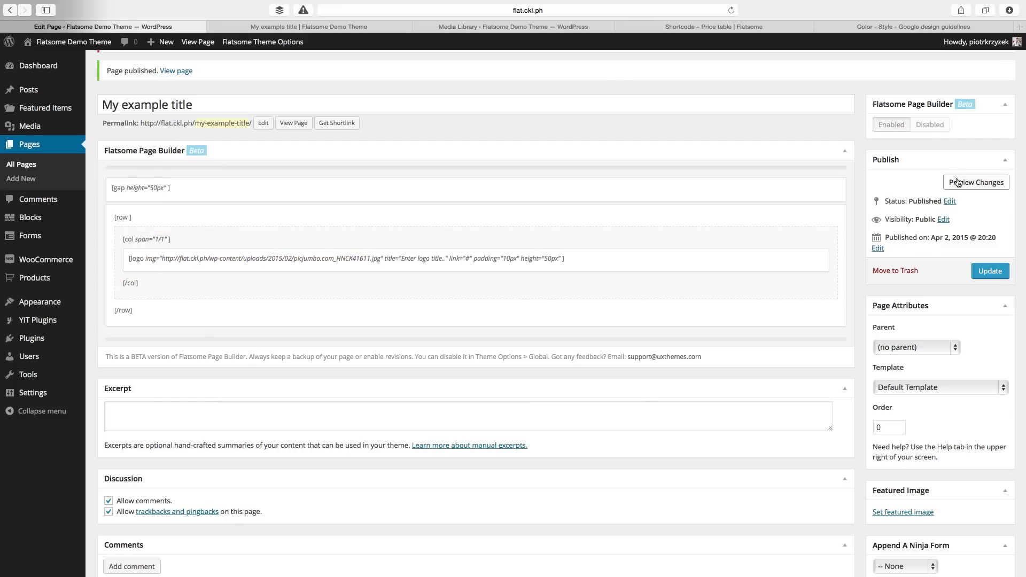
Preview the page to compare the displayed logo with its height setting, and return to the page editor
left_click(316, 26)
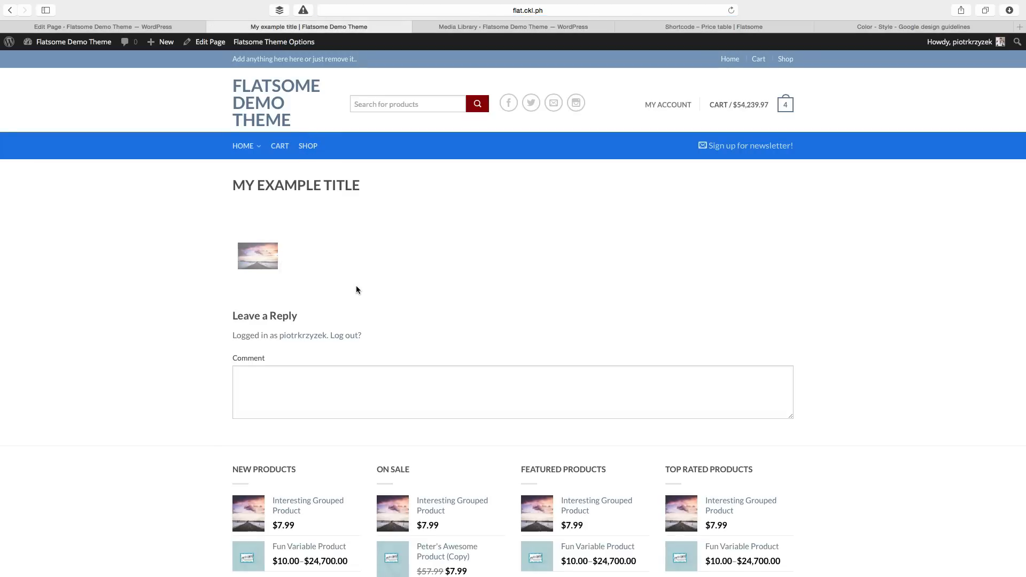
left_click(158, 25)
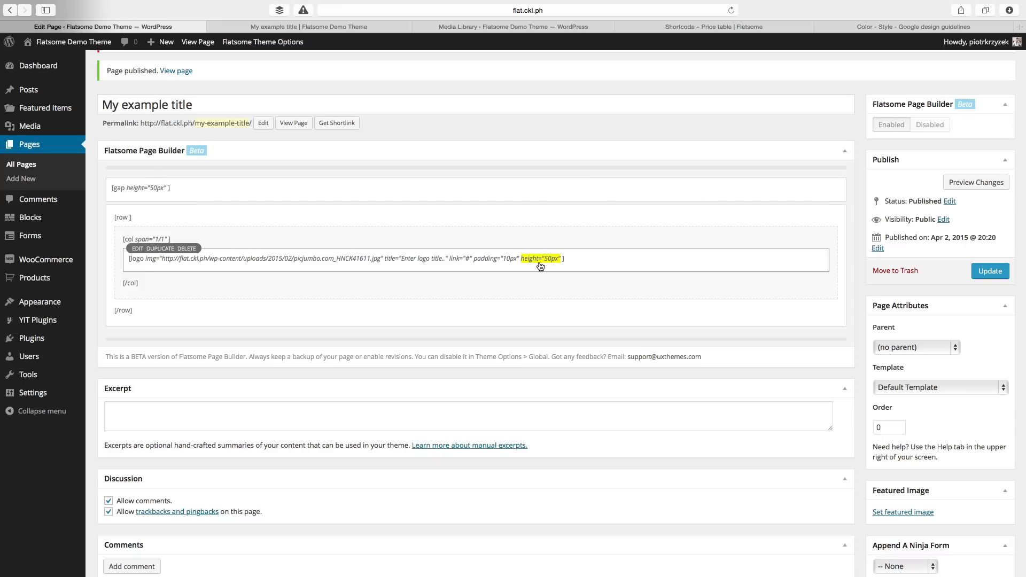
left_click(340, 27)
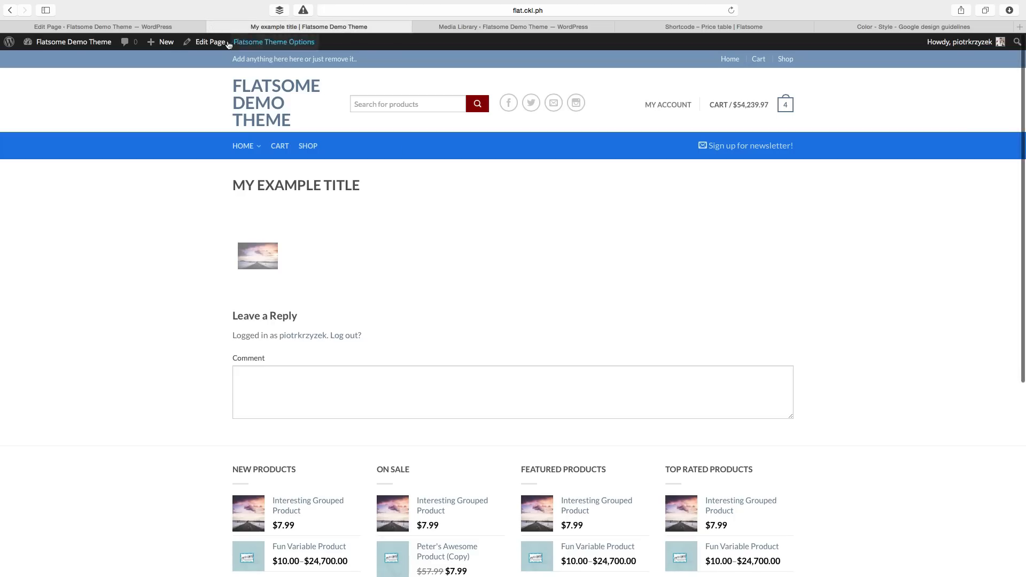
left_click(127, 25)
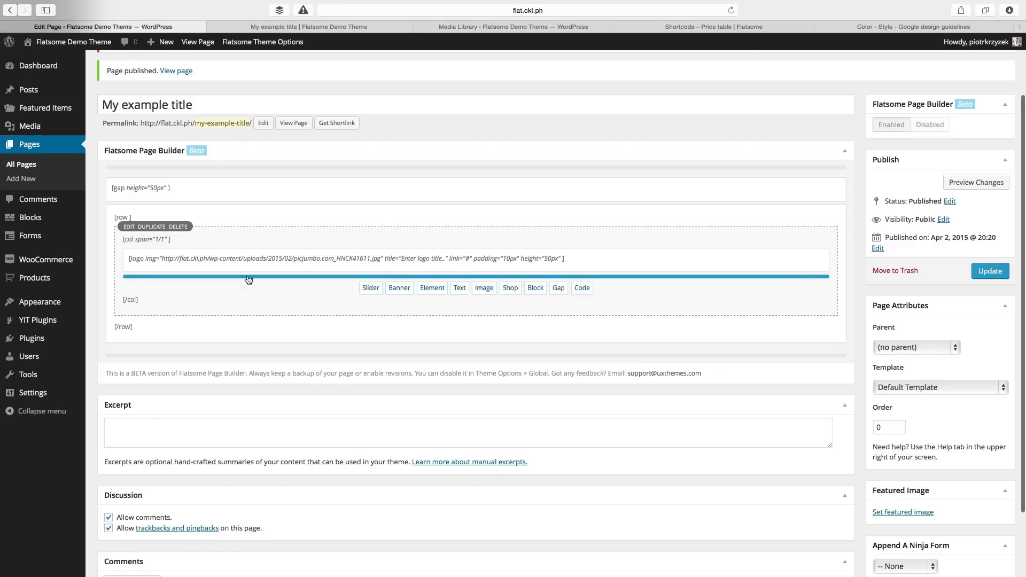
Add a second Logo element below the first and set its image to the media library URL of picjumbo.com_HNCK41611.jpg
left_click(432, 288)
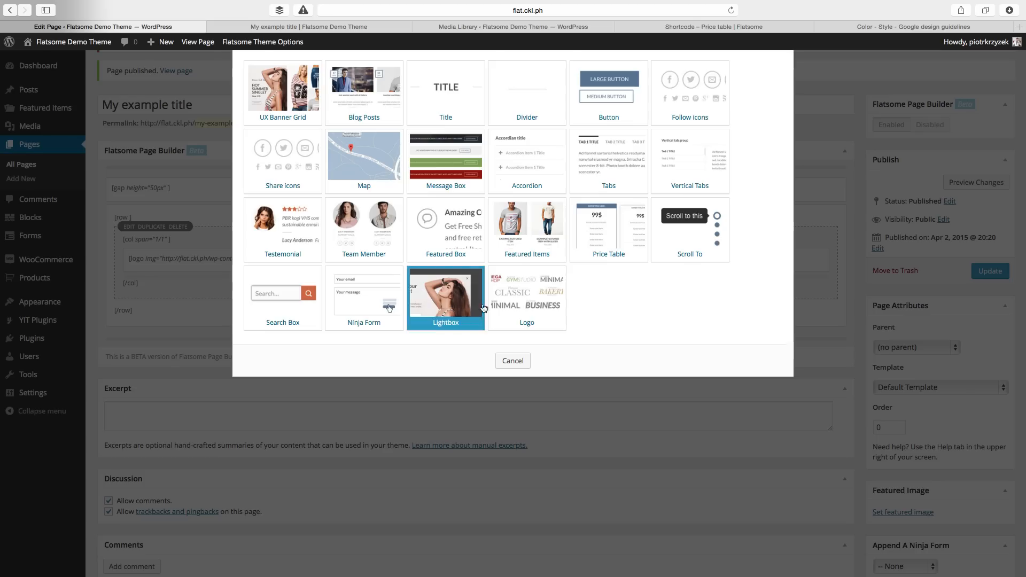
left_click(523, 302)
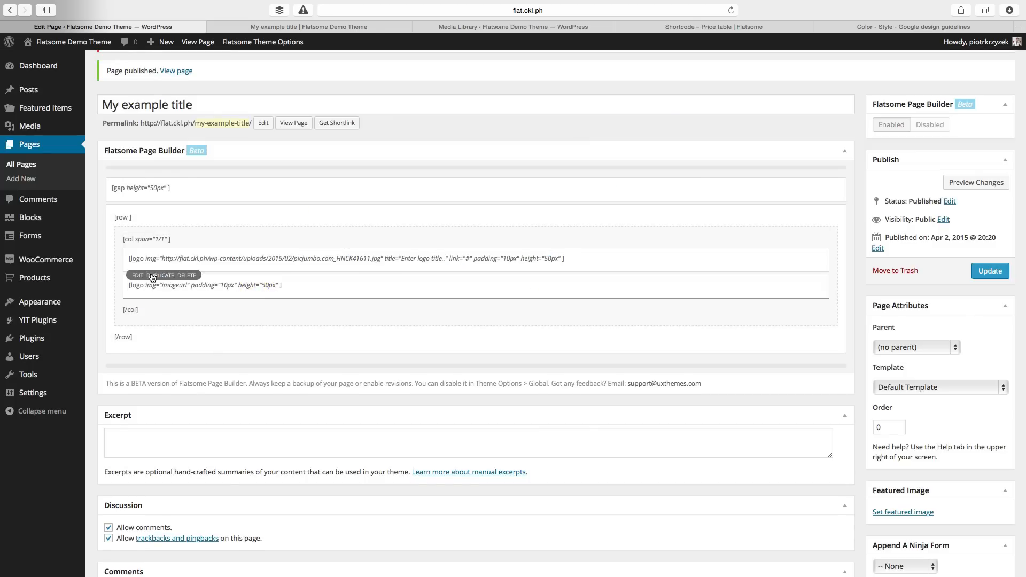
left_click(137, 275)
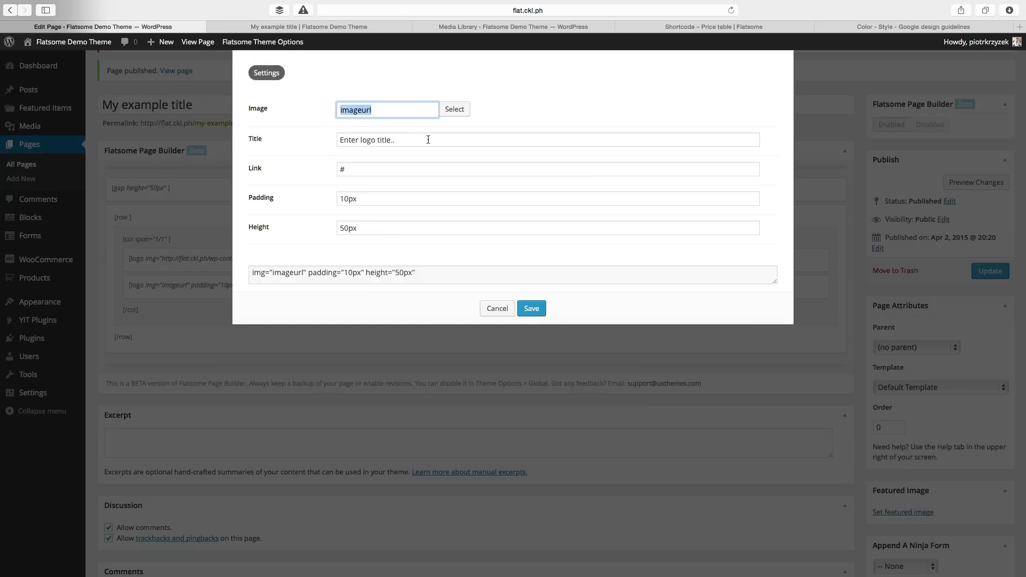
type("http://flat.ckl.ph/wp-content/uploads/2015/02/picjumbo.com_HNCK41611.jpg")
left_click(532, 308)
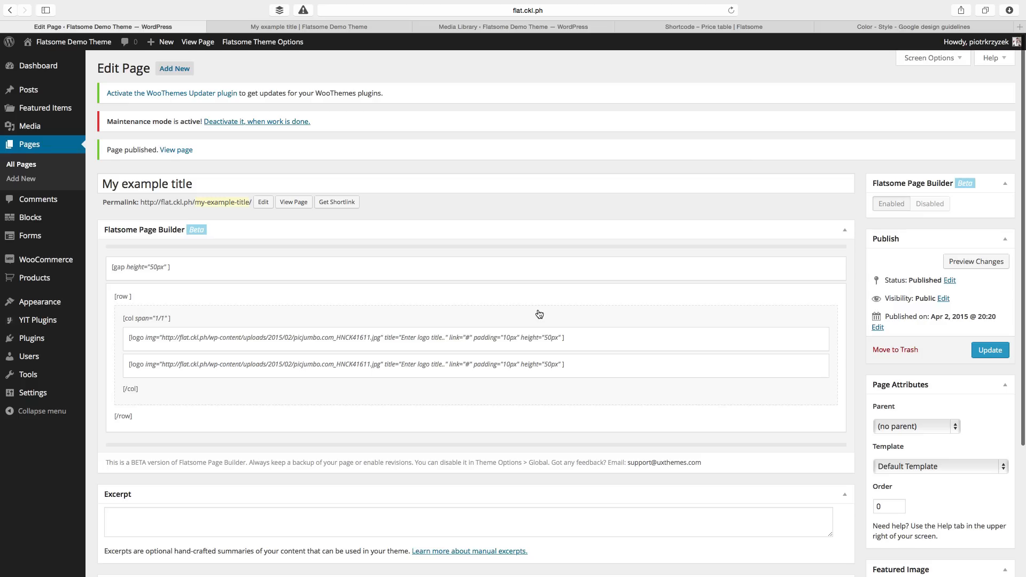
Preview the page to check how the two logos are laid out, and return to the page editor
left_click(972, 261)
left_click(282, 26)
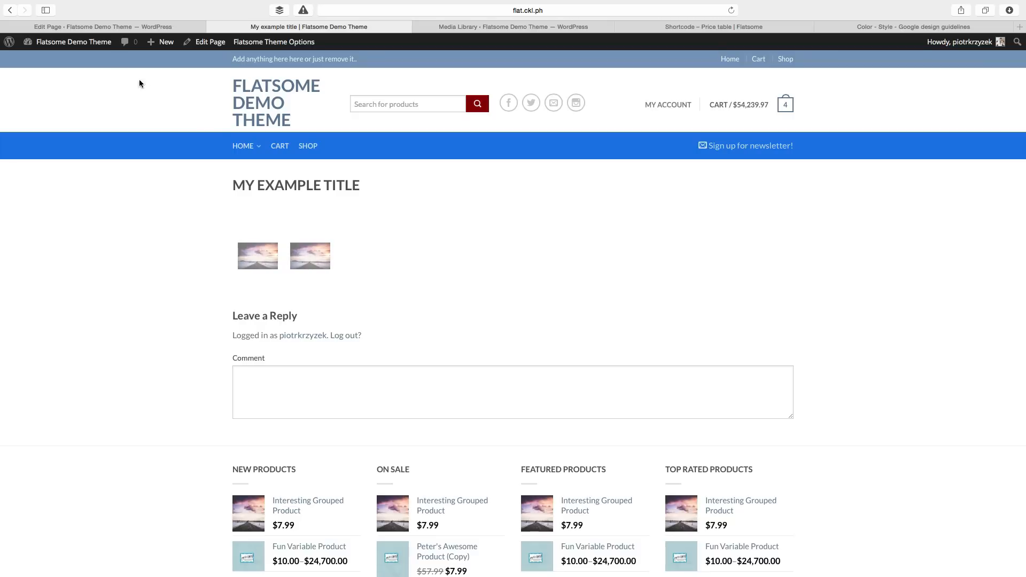
left_click(111, 24)
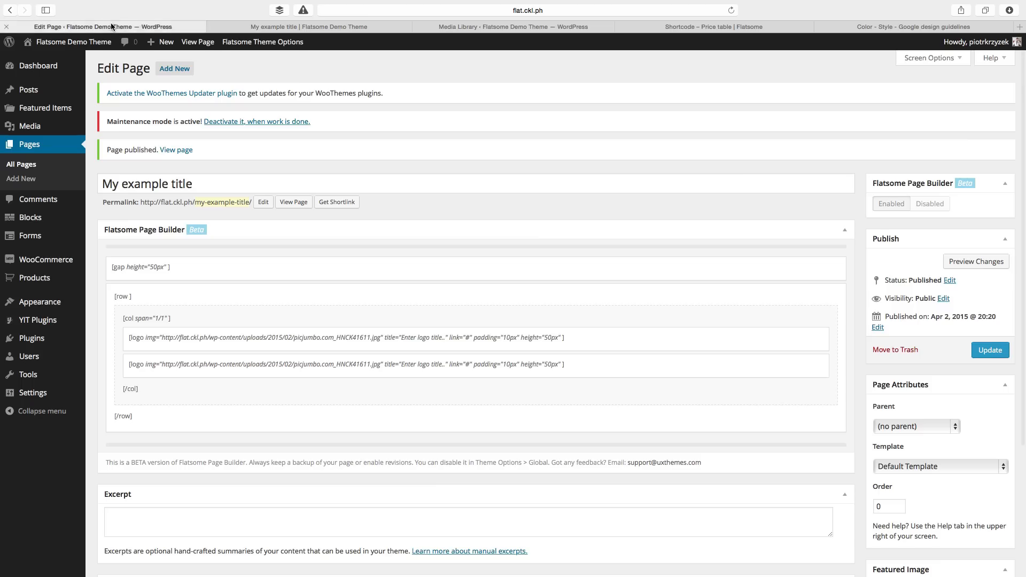
left_click(296, 27)
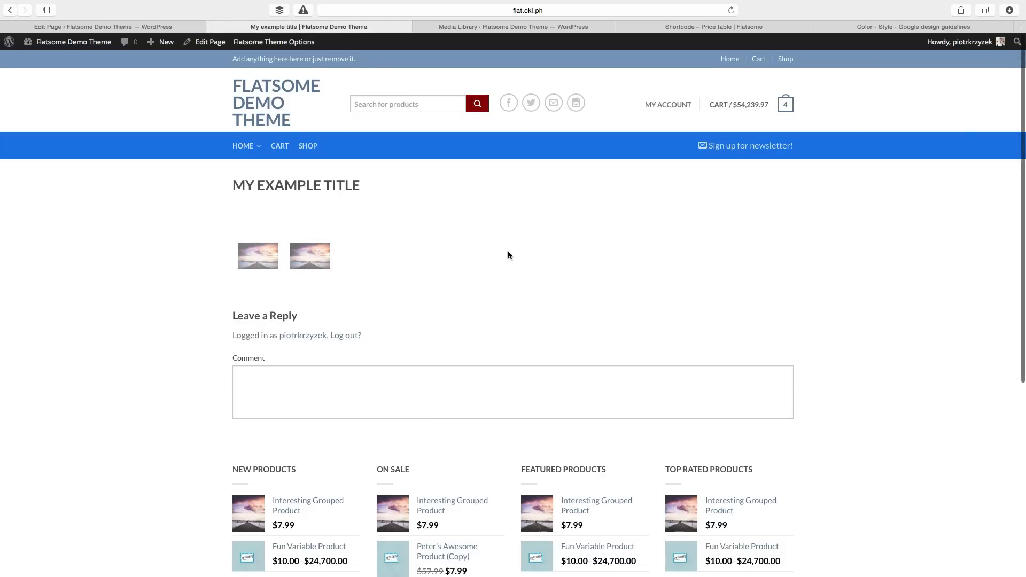
left_click(105, 27)
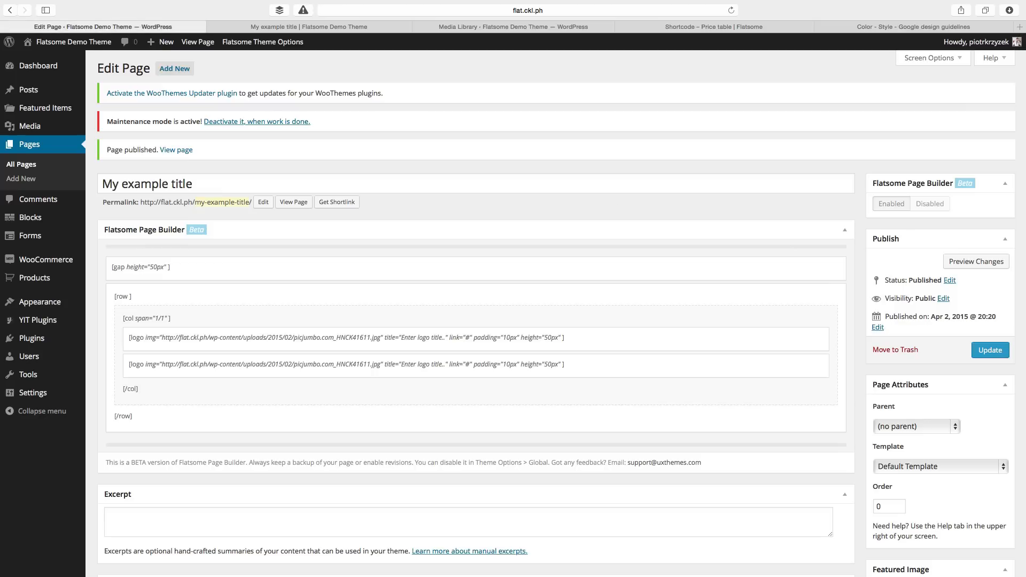
Add a Category Slider shop element below the two logos and open its settings
left_click(429, 383)
left_click(510, 395)
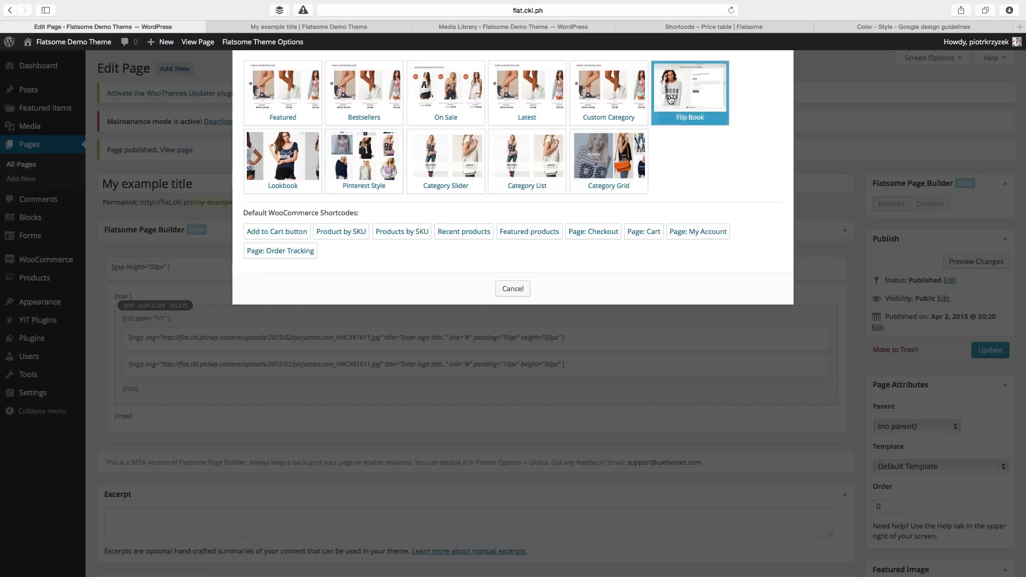
left_click(646, 162)
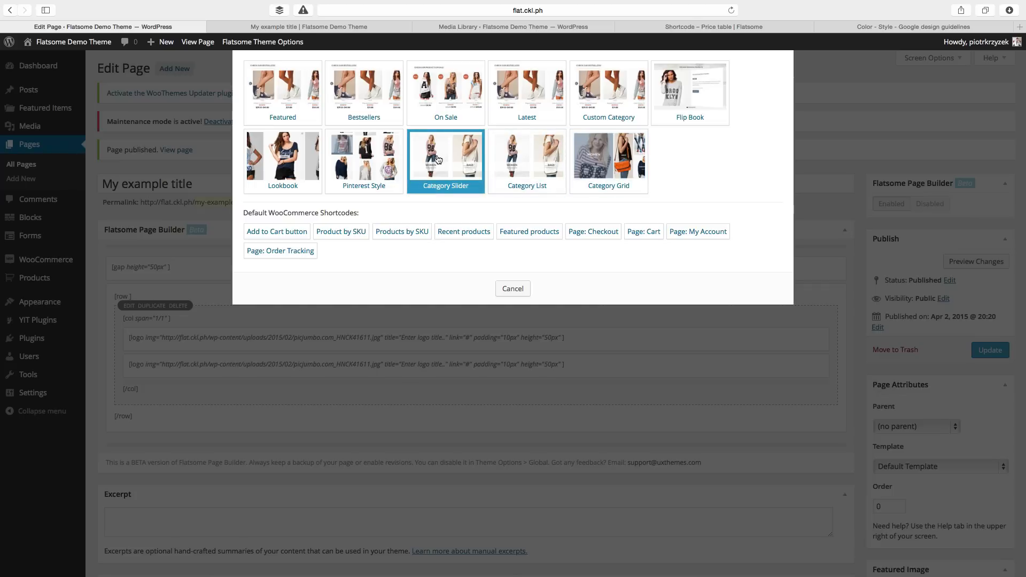
left_click(437, 158)
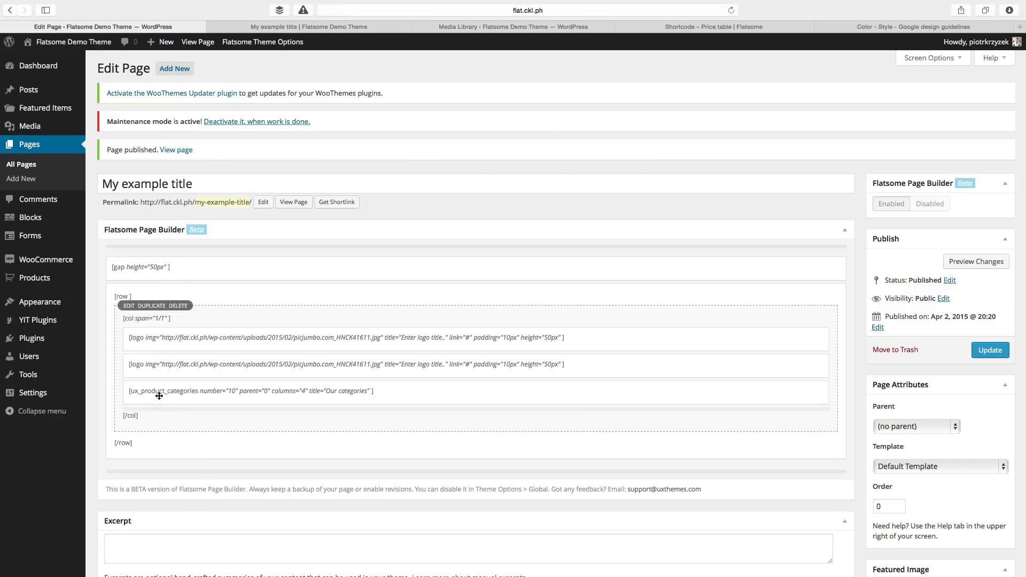
left_click(140, 380)
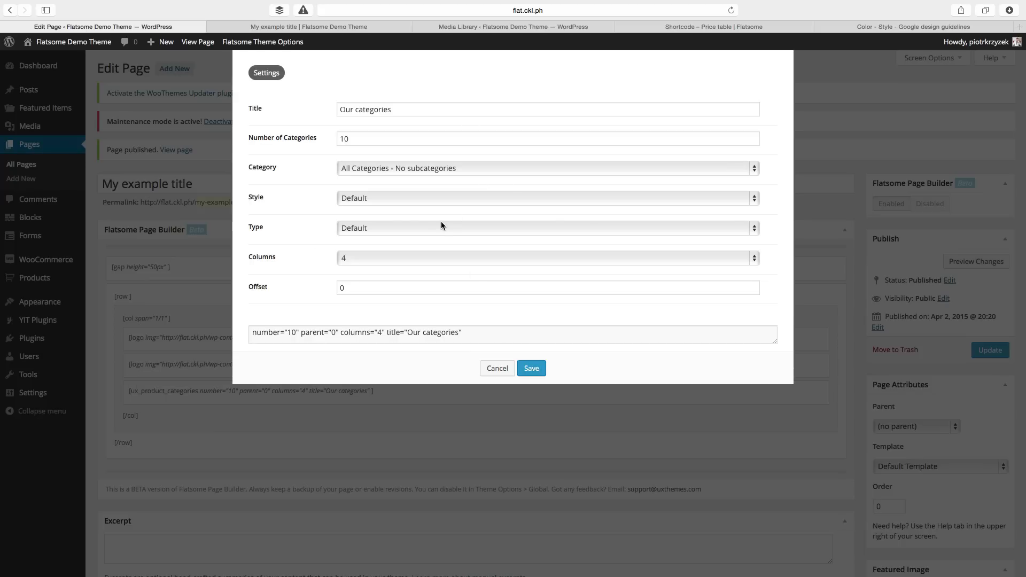
Try All Categories as the slider's category, review the other choices and set the category to Cats
left_click(383, 135)
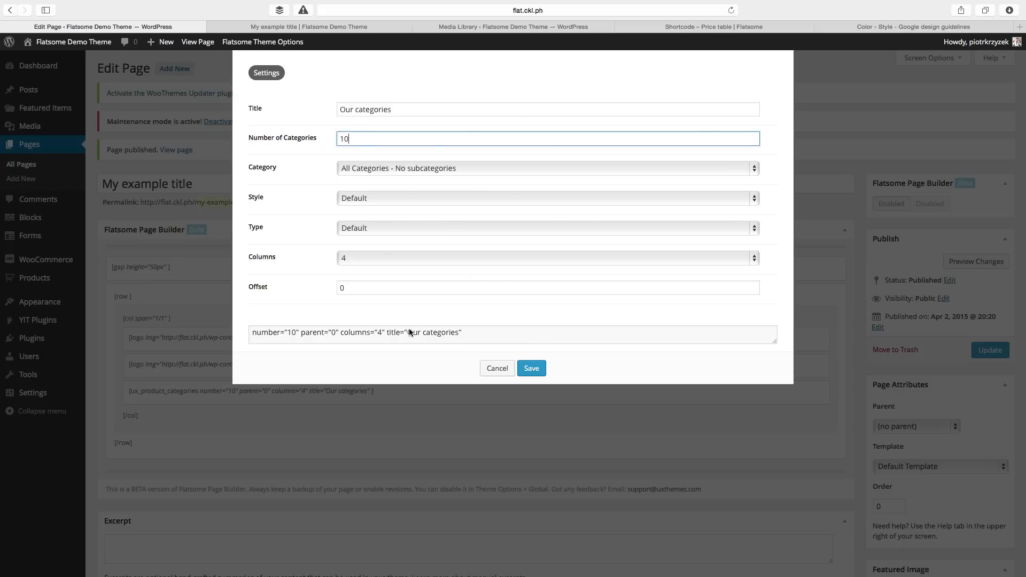
left_click(419, 109)
left_click(396, 168)
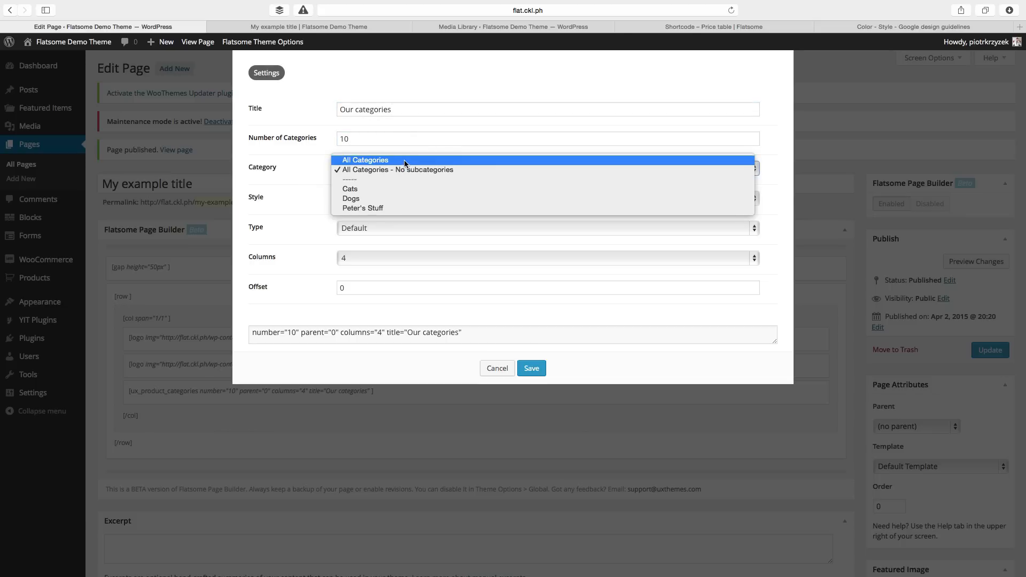
left_click(404, 160)
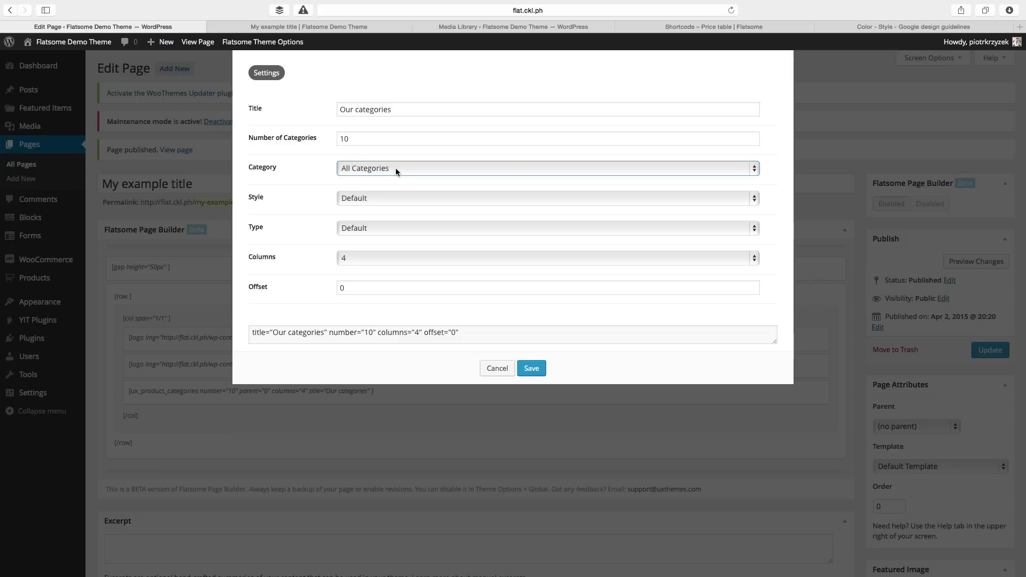
left_click(395, 168)
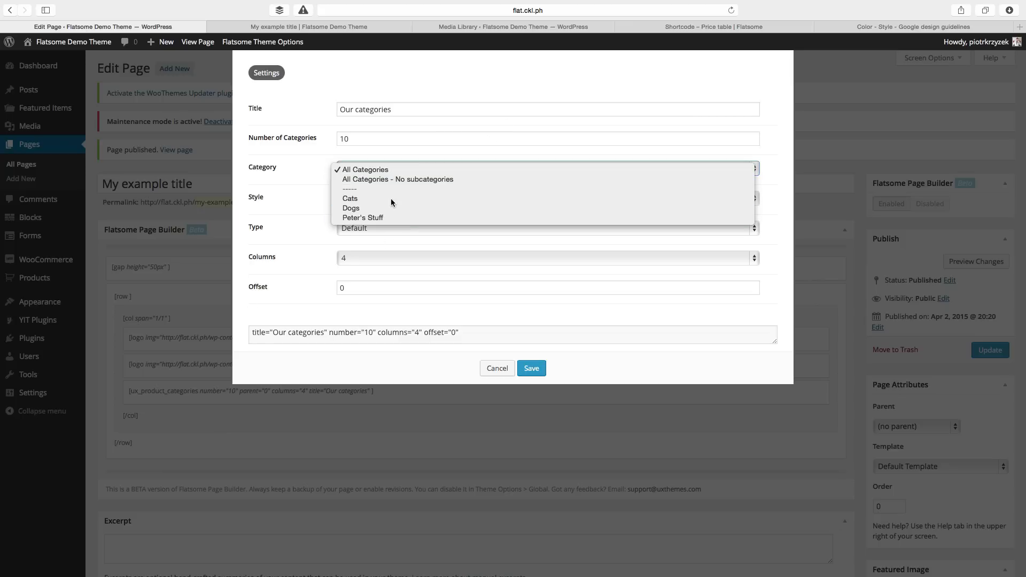
left_click(371, 170)
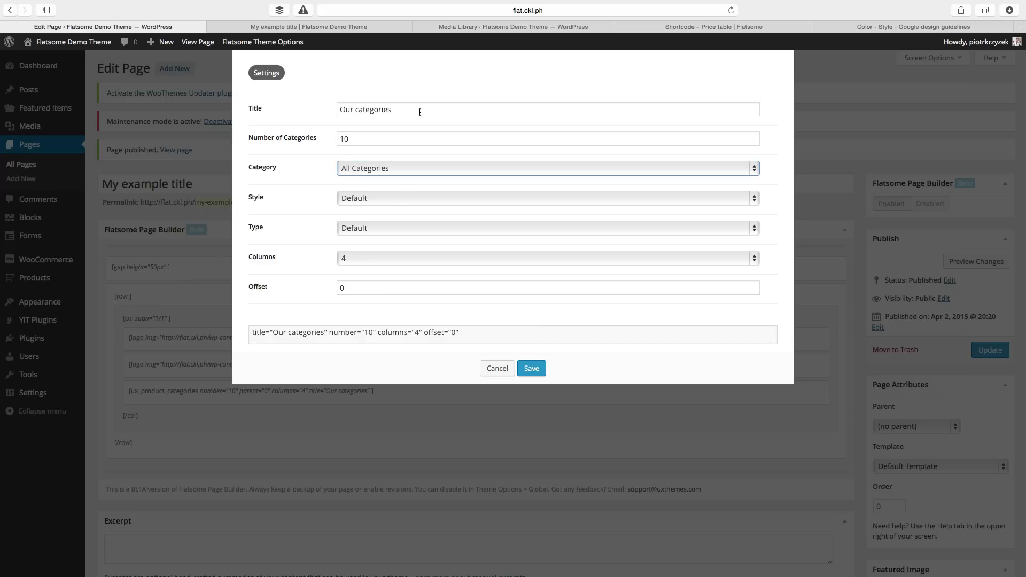
left_click(396, 163)
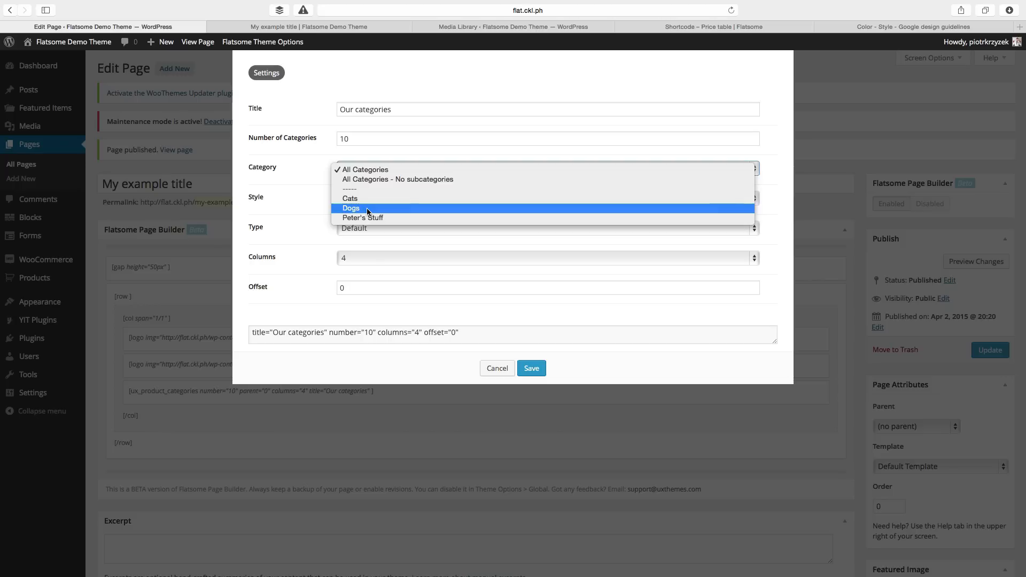
left_click(367, 198)
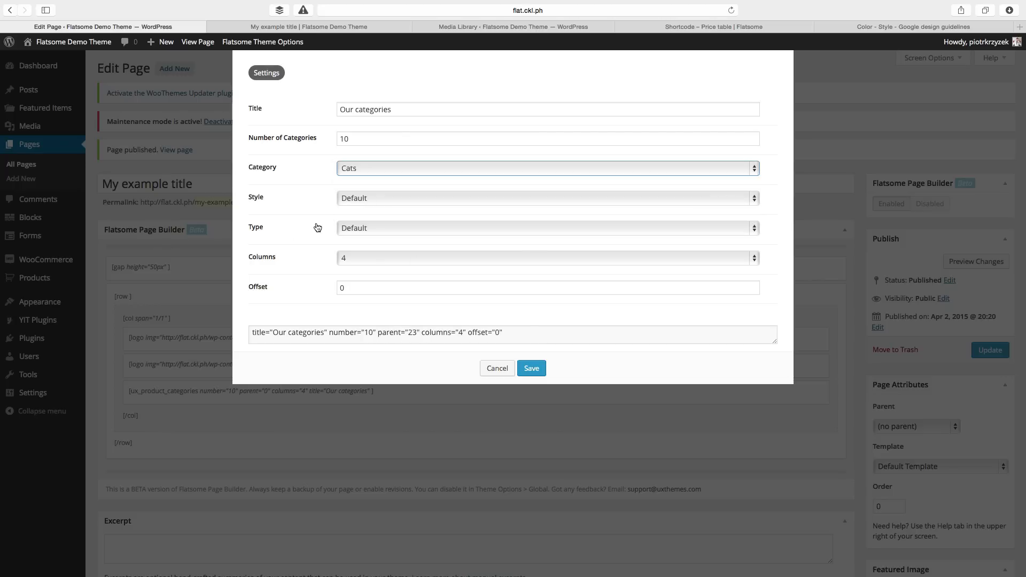
Set the number of categories to 4, try the Badge (normal) style and set the style back to Default
double_click(347, 138)
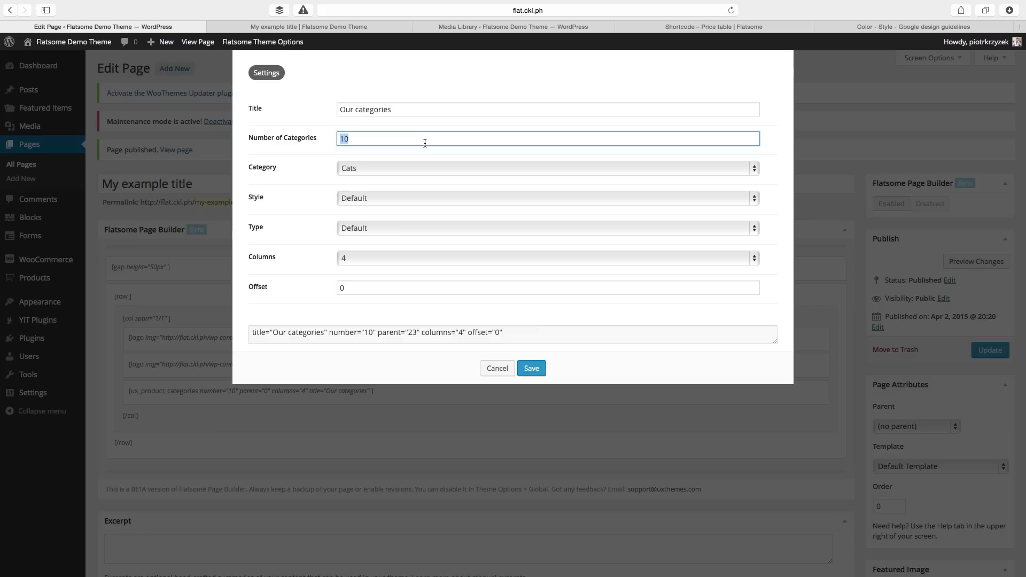
type("4")
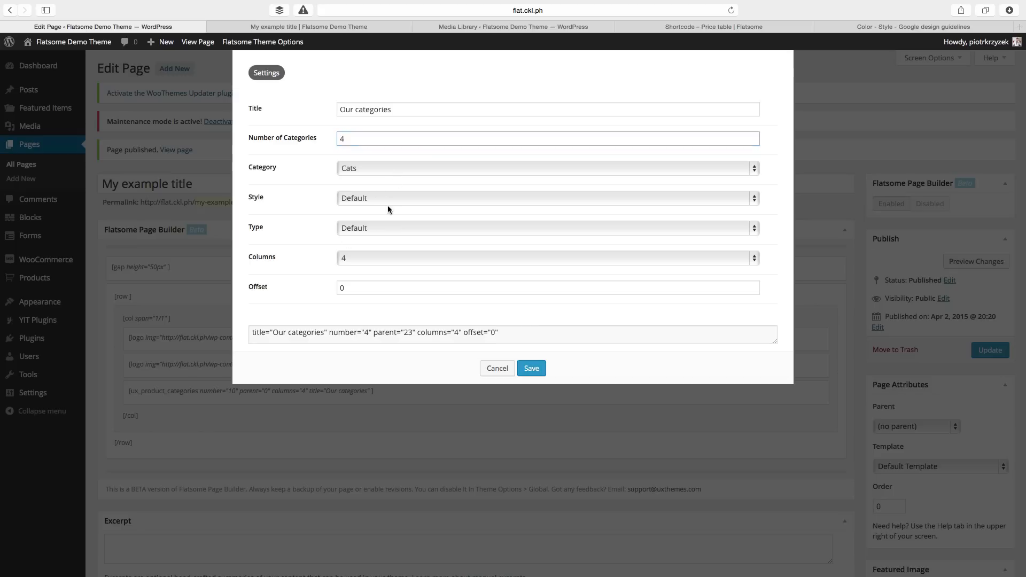
left_click(403, 200)
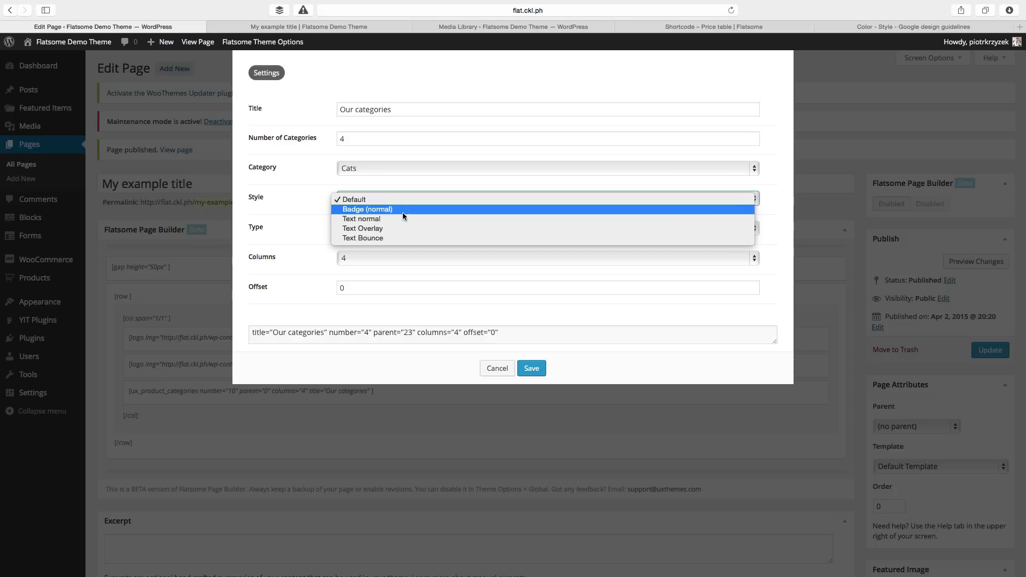
left_click(403, 208)
left_click(402, 202)
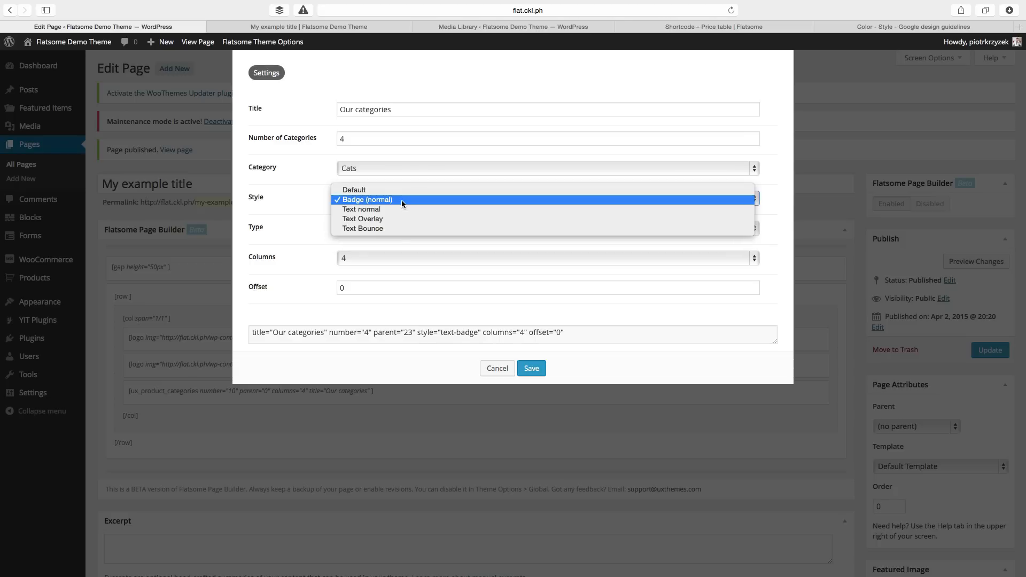
left_click(393, 188)
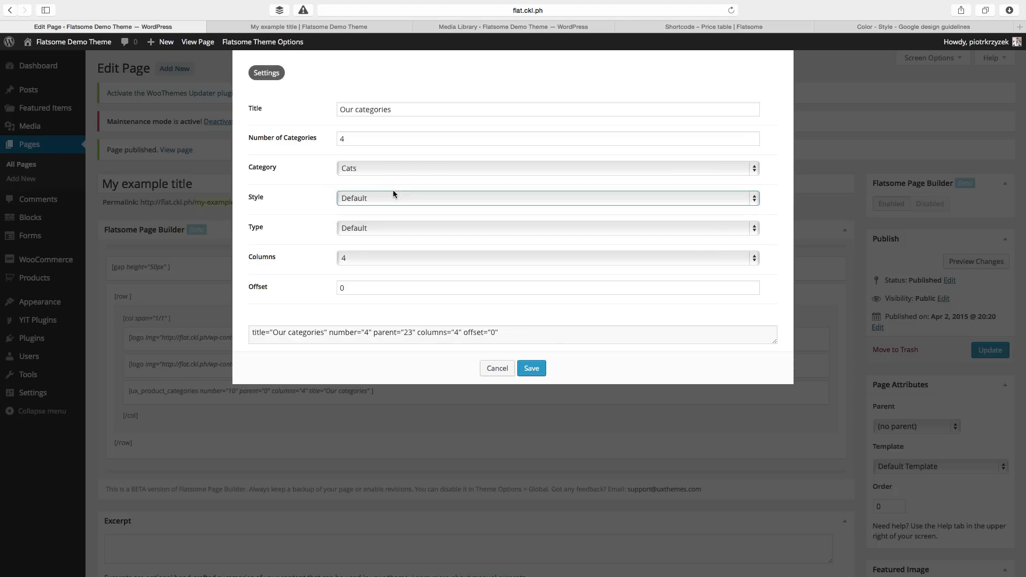
Review the category slider's type and column options and its offset field
left_click(395, 224)
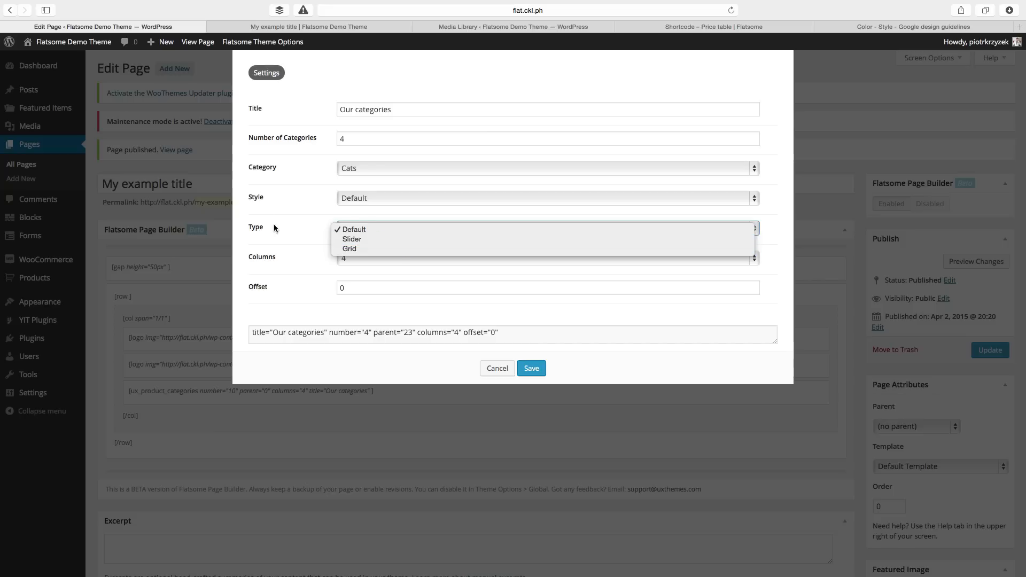
left_click(316, 226)
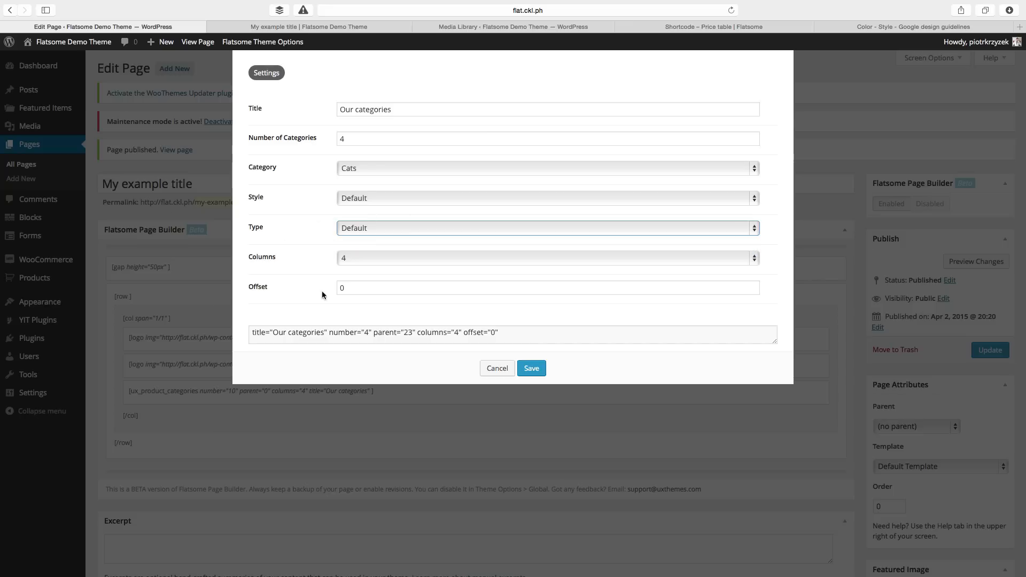
left_click(393, 258)
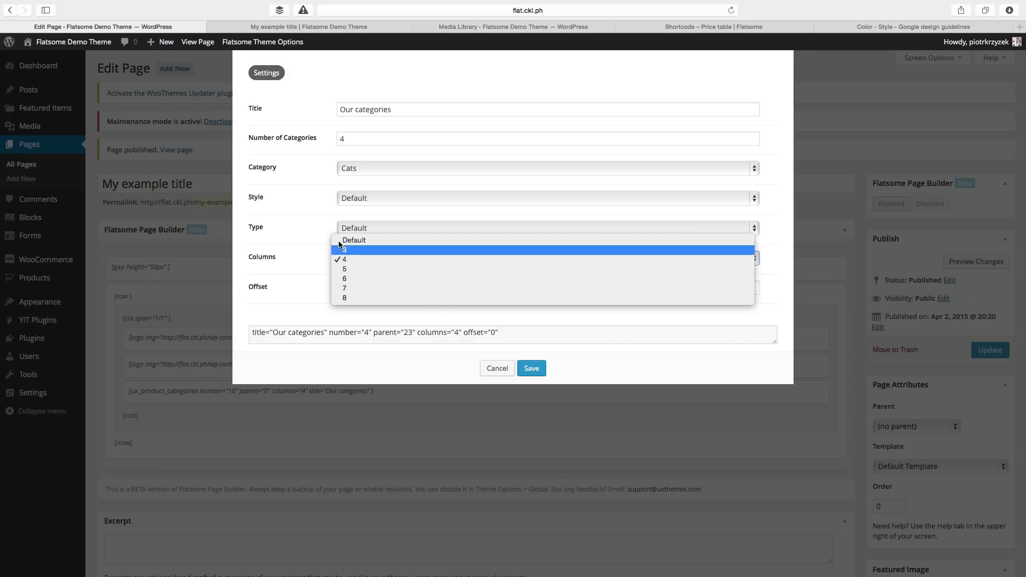
left_click(276, 218)
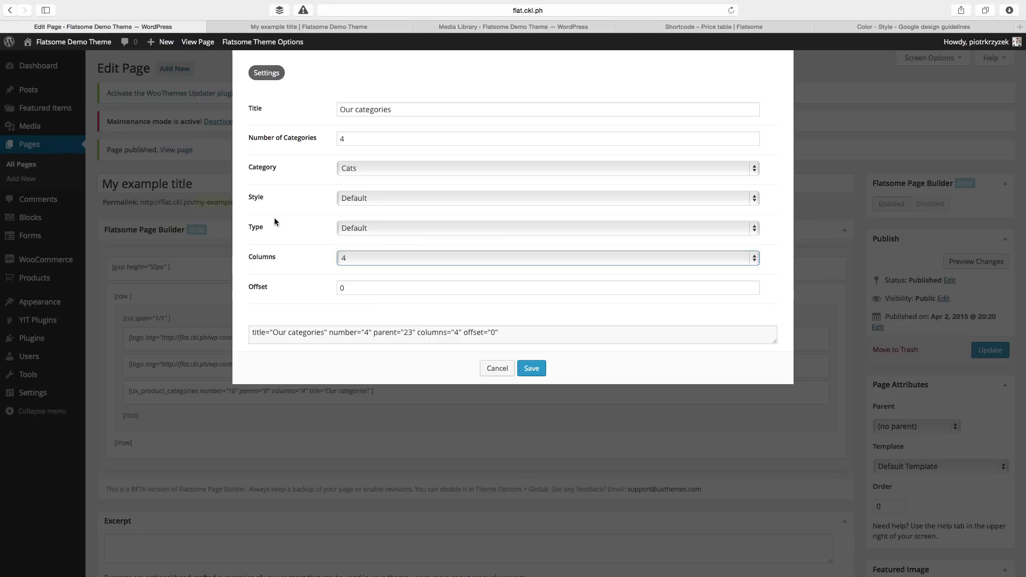
double_click(368, 138)
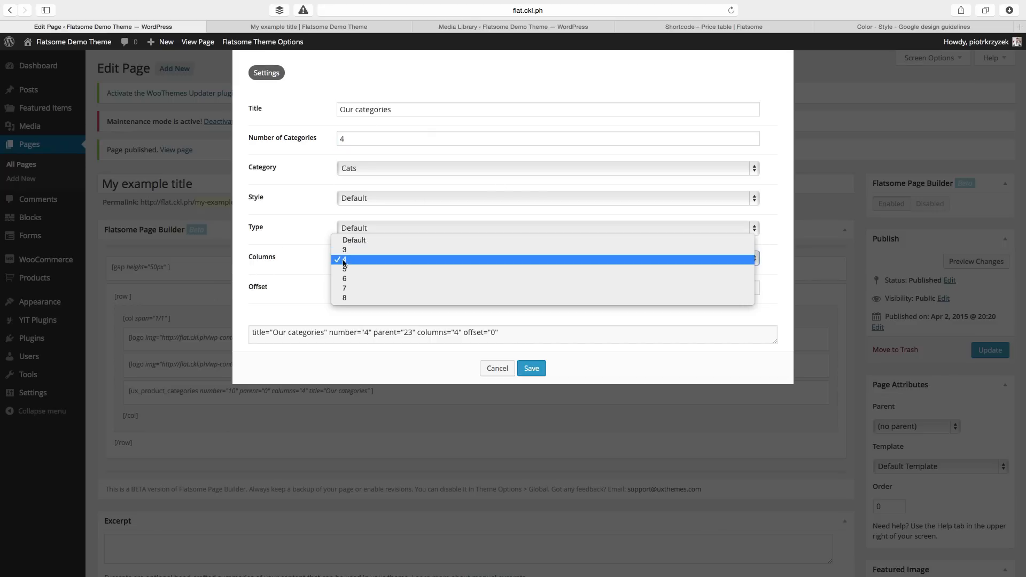
left_click(408, 260)
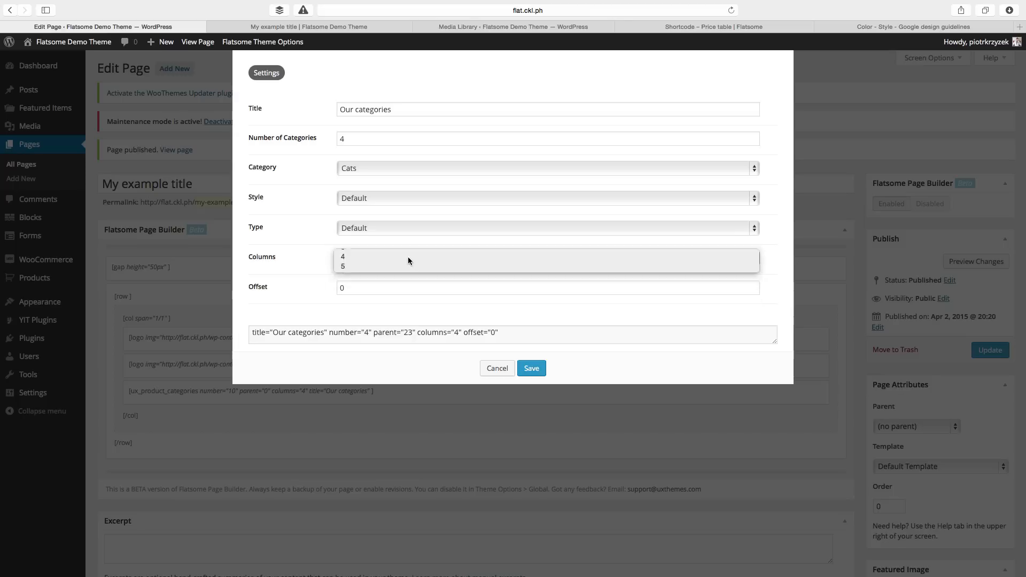
left_click(387, 288)
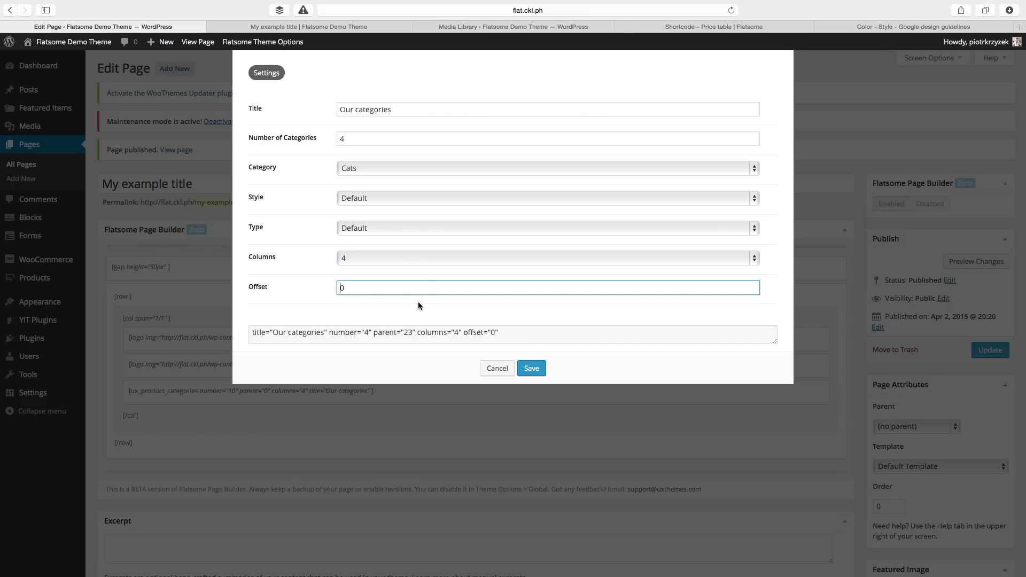
Discard the category slider's settings changes and delete the element from the column
left_click(495, 368)
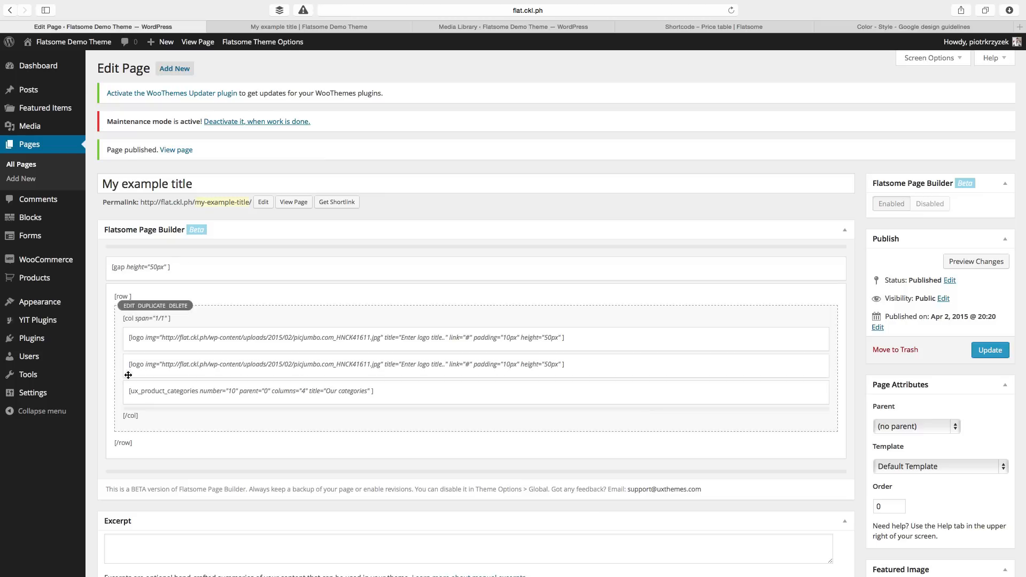
left_click_drag(128, 375, 372, 386)
Open the shop element list in the page builder and load store.chykalophia.com in a new browser tab
left_click(509, 397)
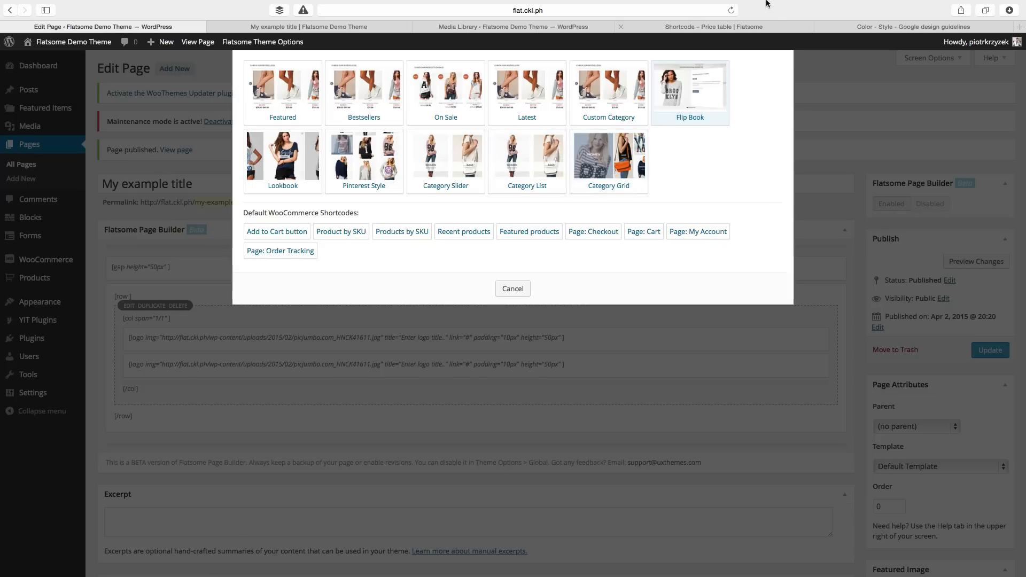
key("super+t")
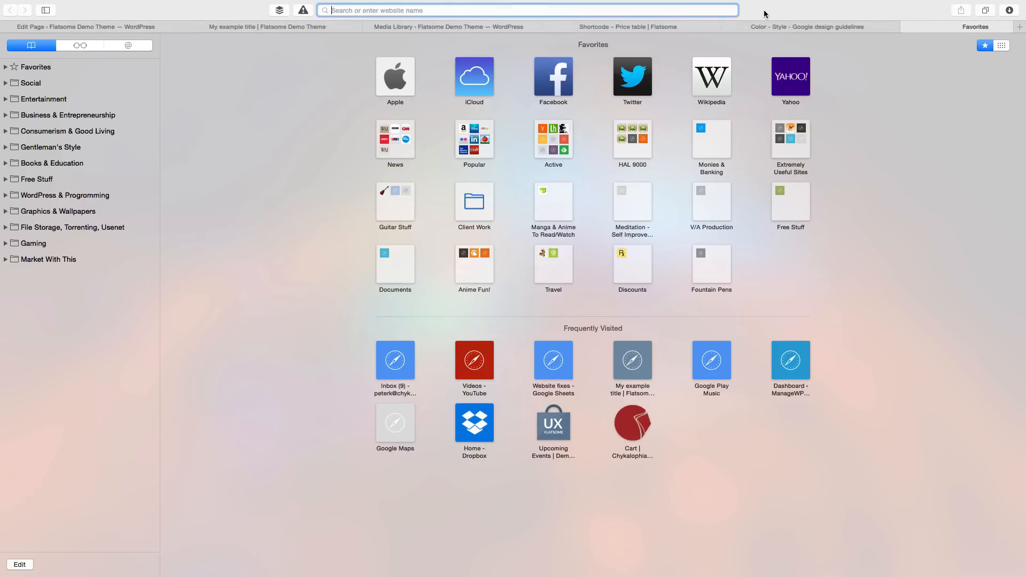
type("store")
key("Return")
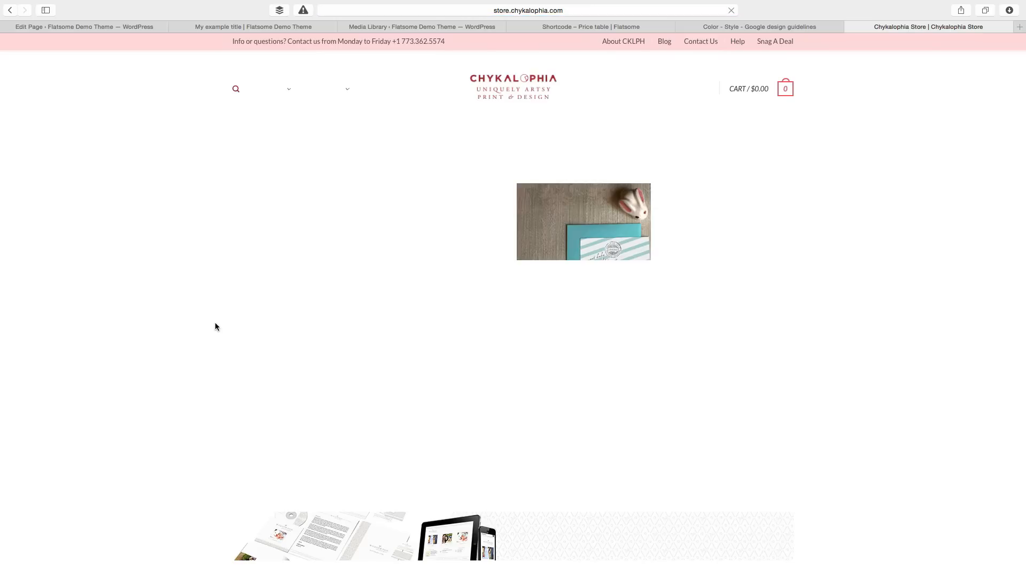
View the Chykalophia store homepage's banner layout, return to the page editor and dismiss the shop element list
scroll(147, 303, "down", 1)
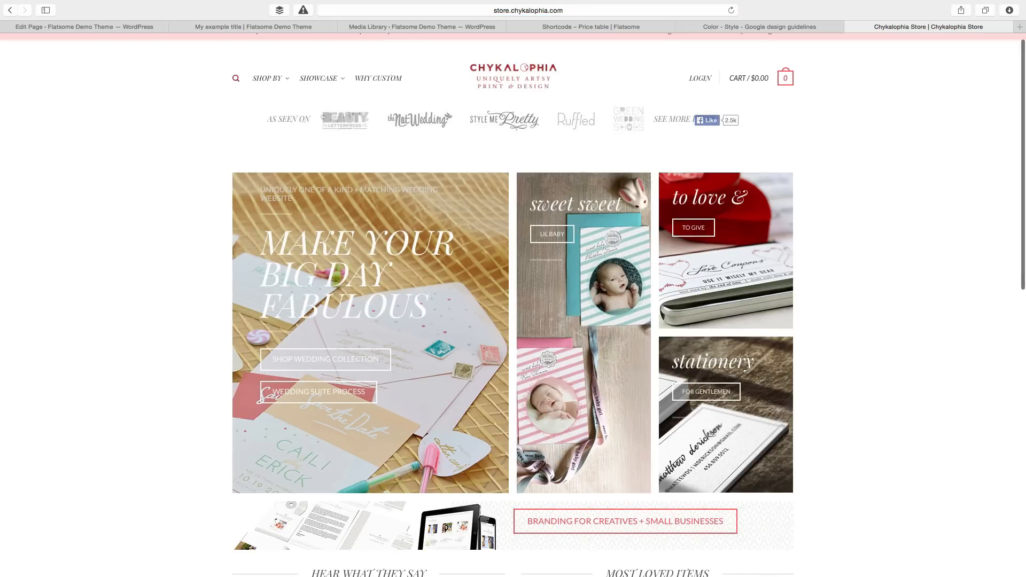
left_click(101, 29)
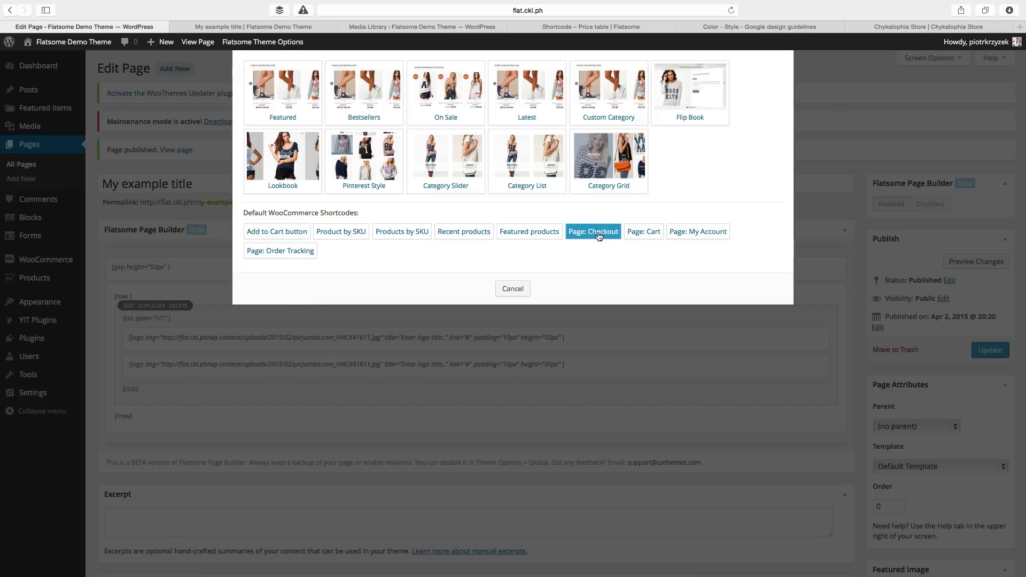
left_click(599, 237)
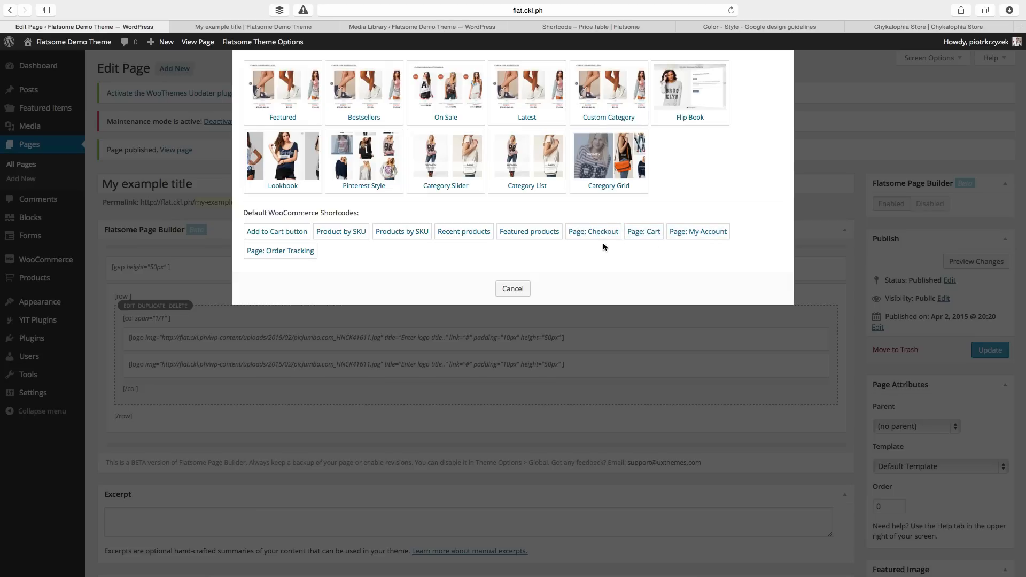
left_click(499, 294)
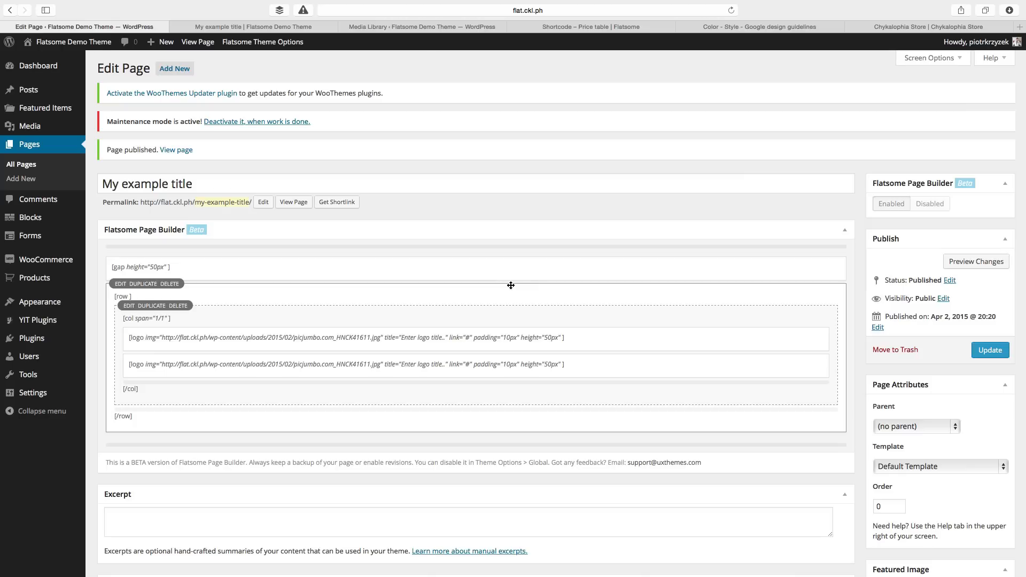
Review the elements that can be added beneath the logos in the column, without adding any
left_click(469, 383)
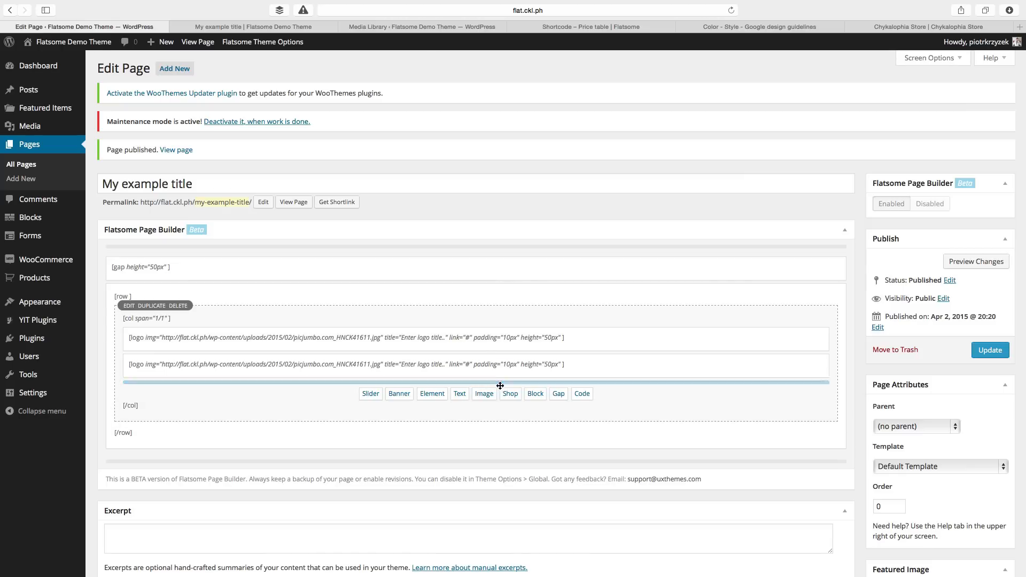
left_click(432, 393)
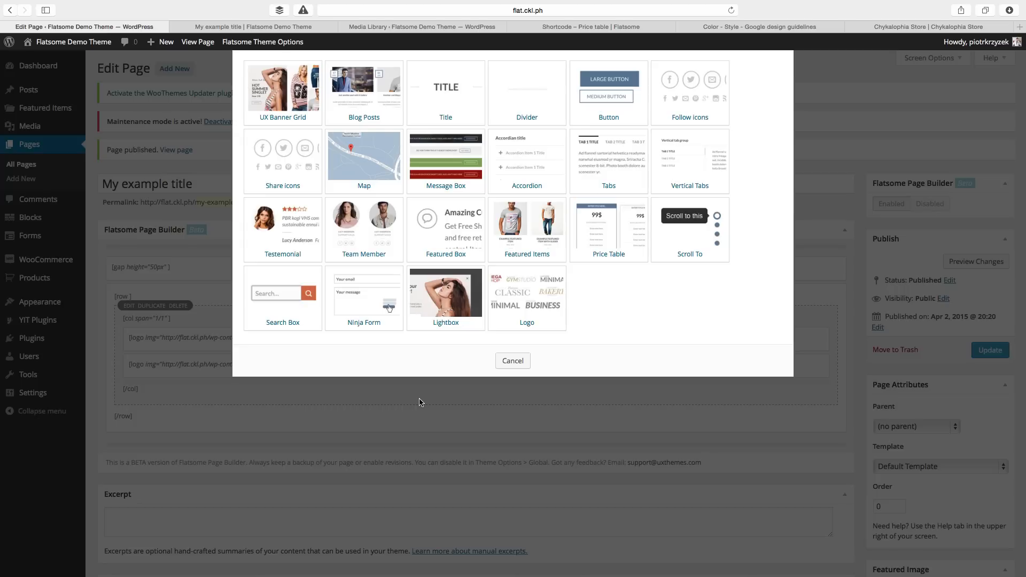
left_click(512, 361)
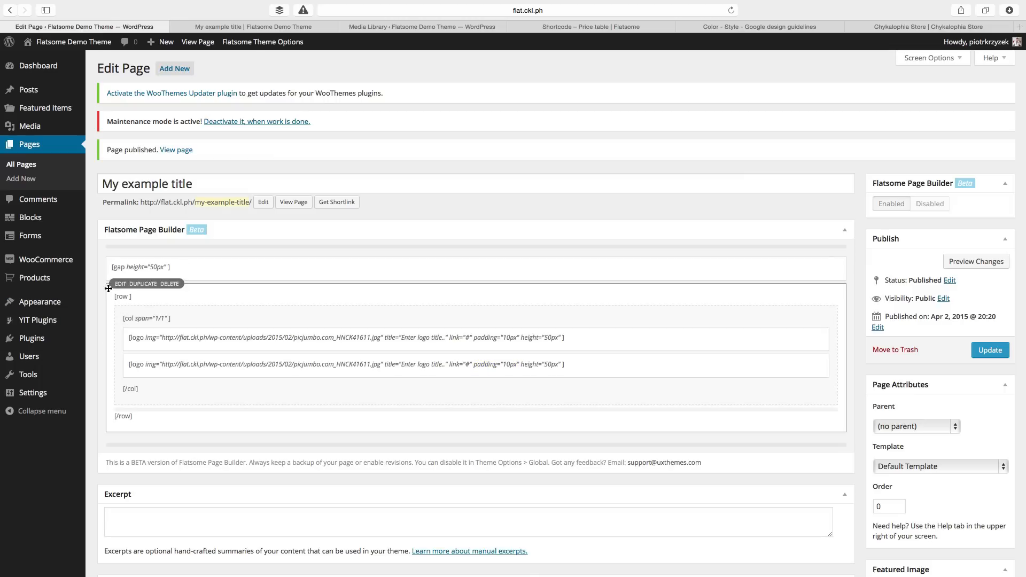
Review the settings of the 1/1 column and of its first logo element, leaving both without saving
left_click(129, 306)
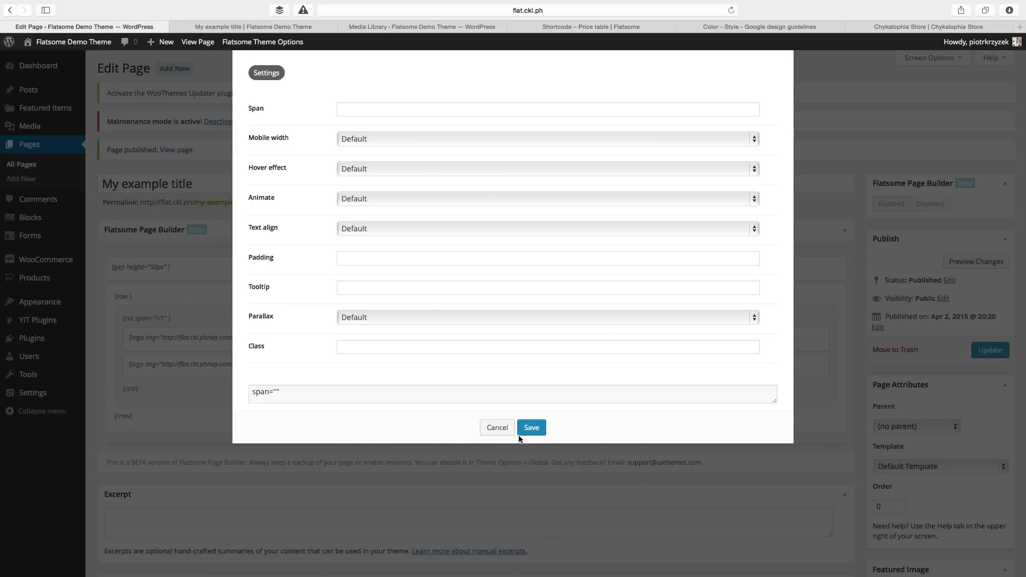
left_click(500, 429)
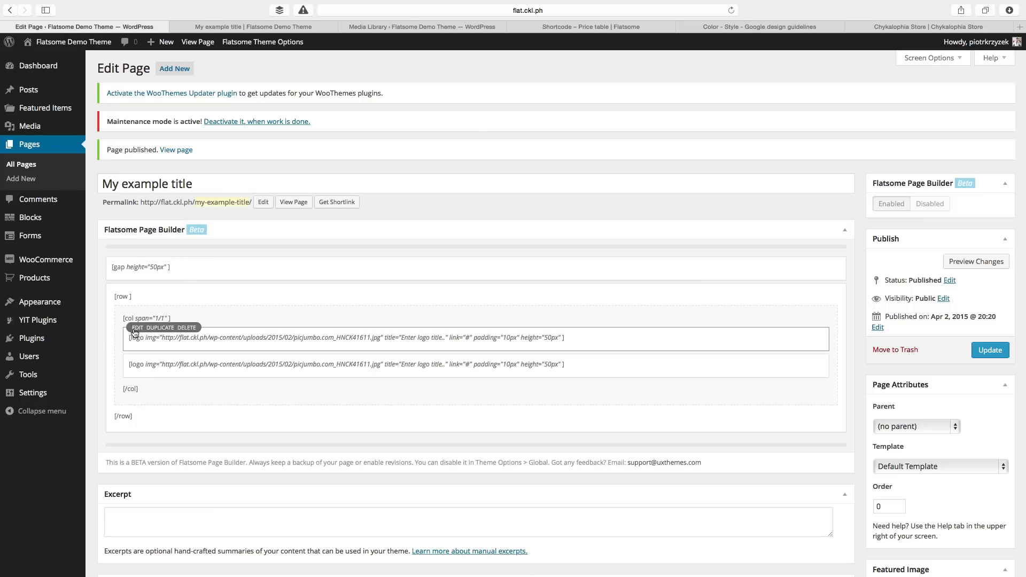
left_click(136, 329)
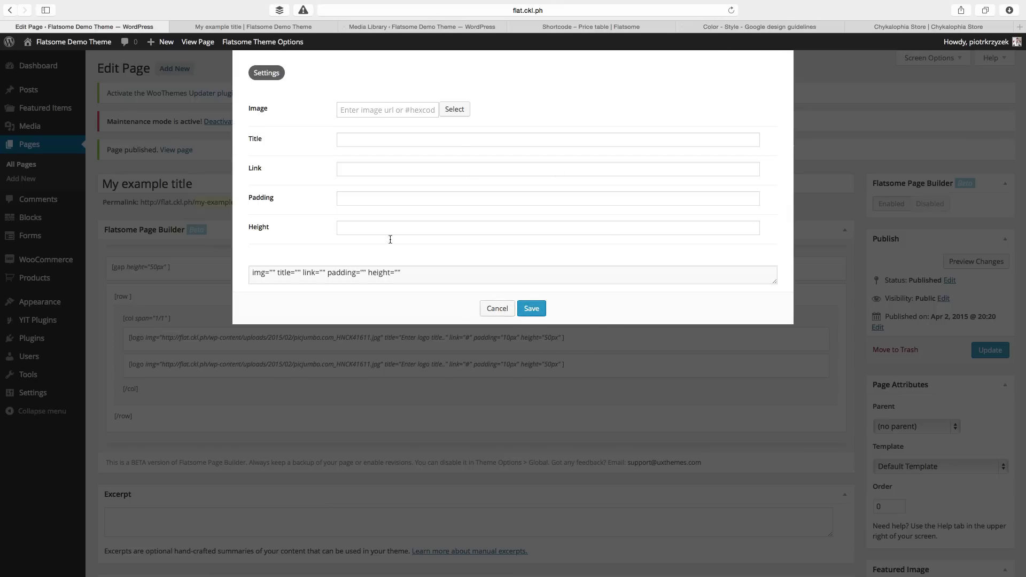
left_click(497, 308)
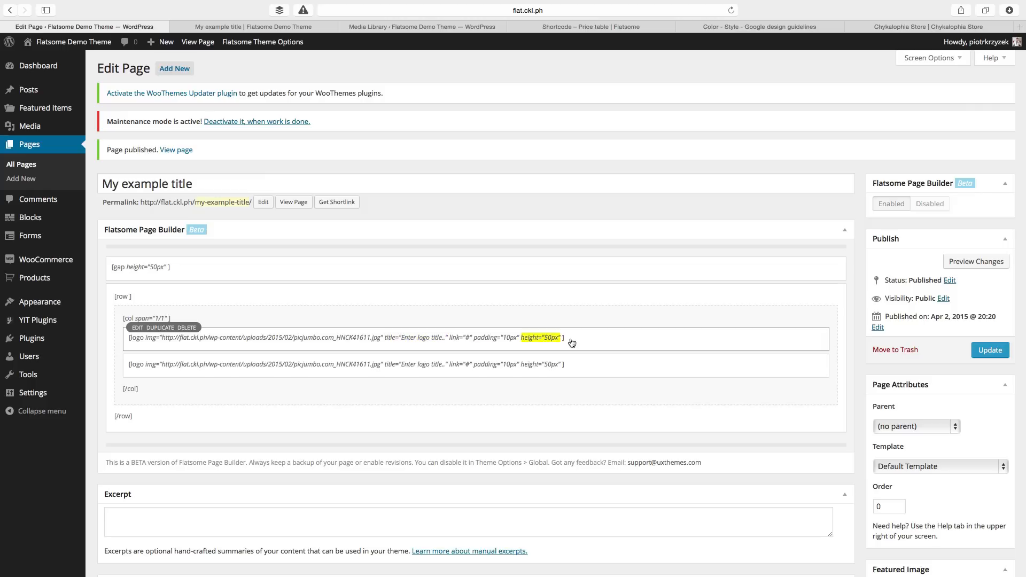
Duplicate the first logo element in the column
left_click(160, 328)
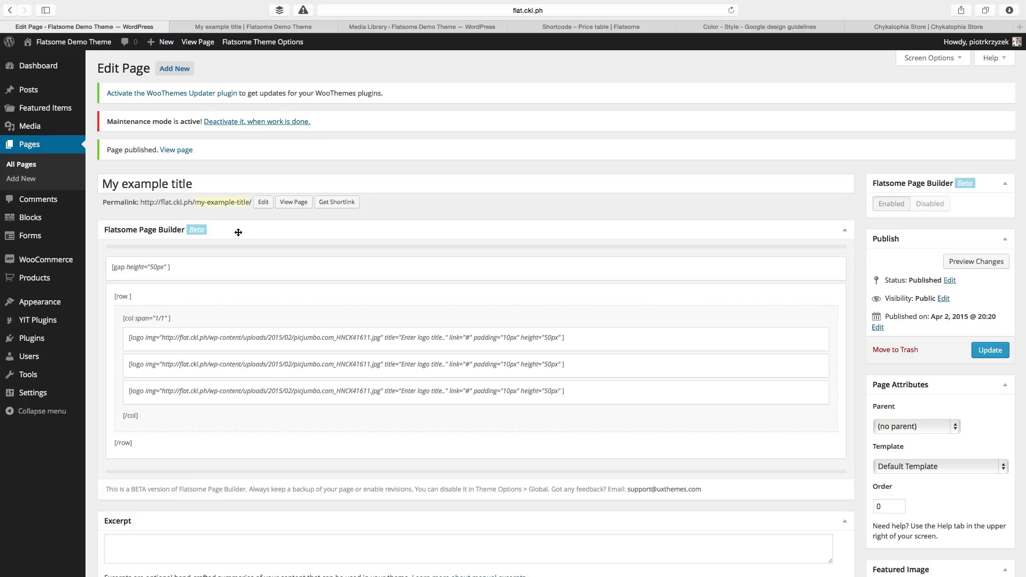
left_click(942, 182)
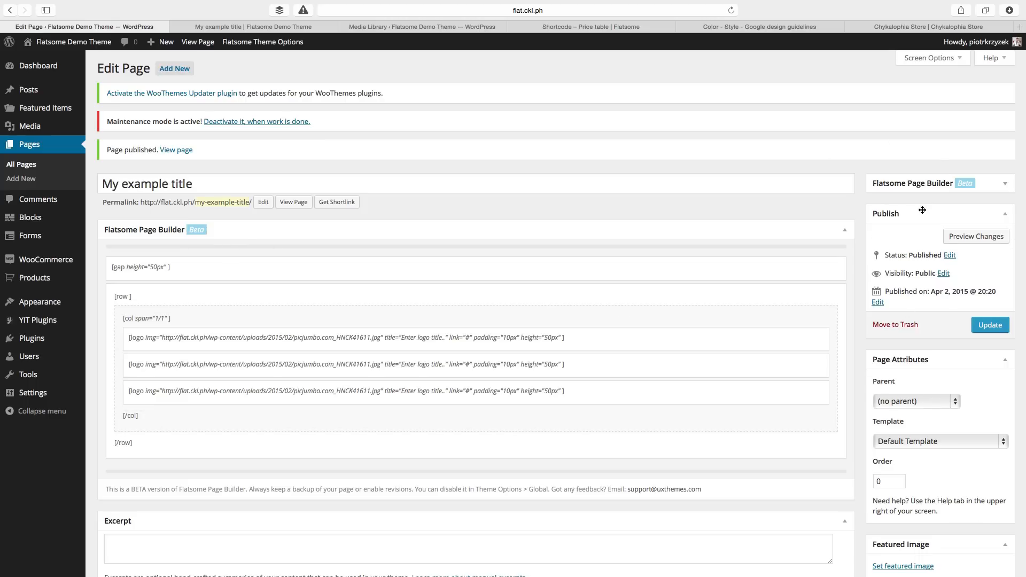
left_click(919, 185)
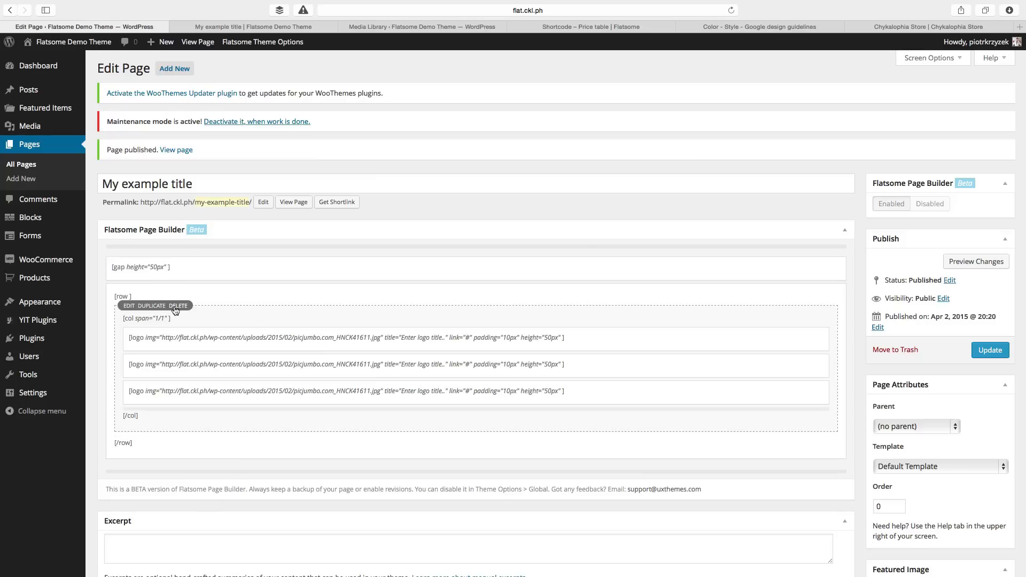
Add a text element above the gap and open its content in the visual editor
left_click(182, 248)
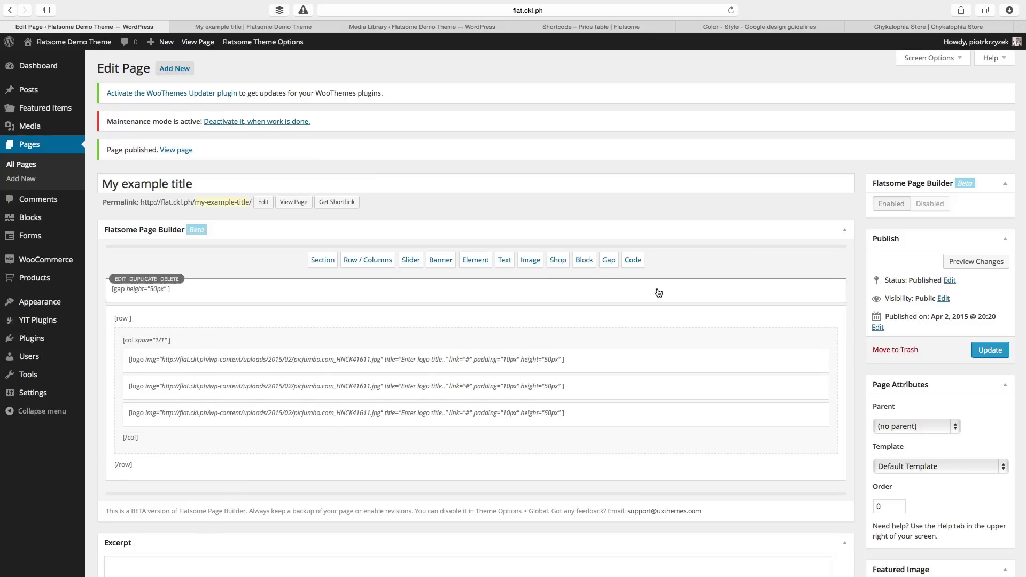
left_click(503, 259)
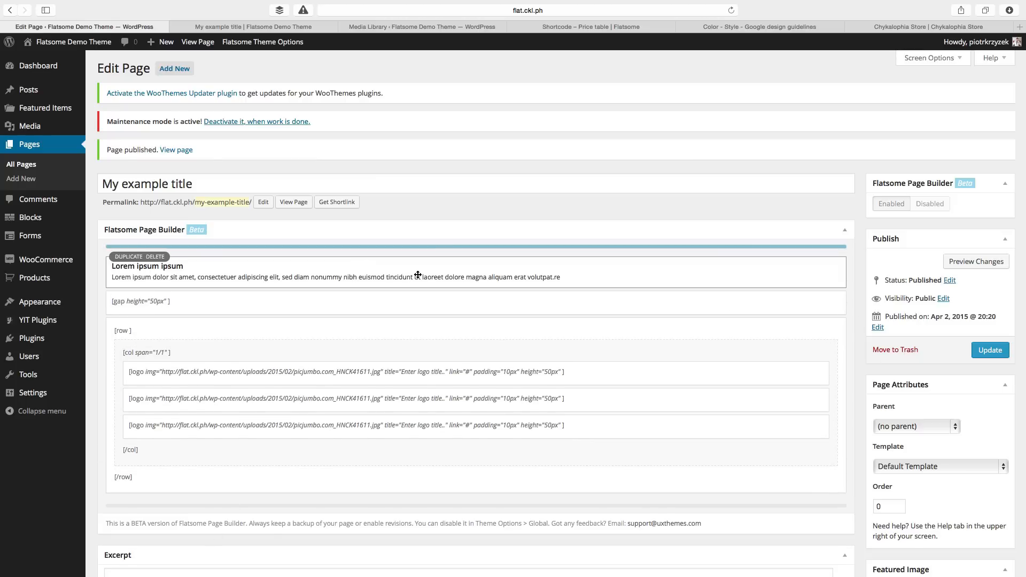
left_click(360, 266)
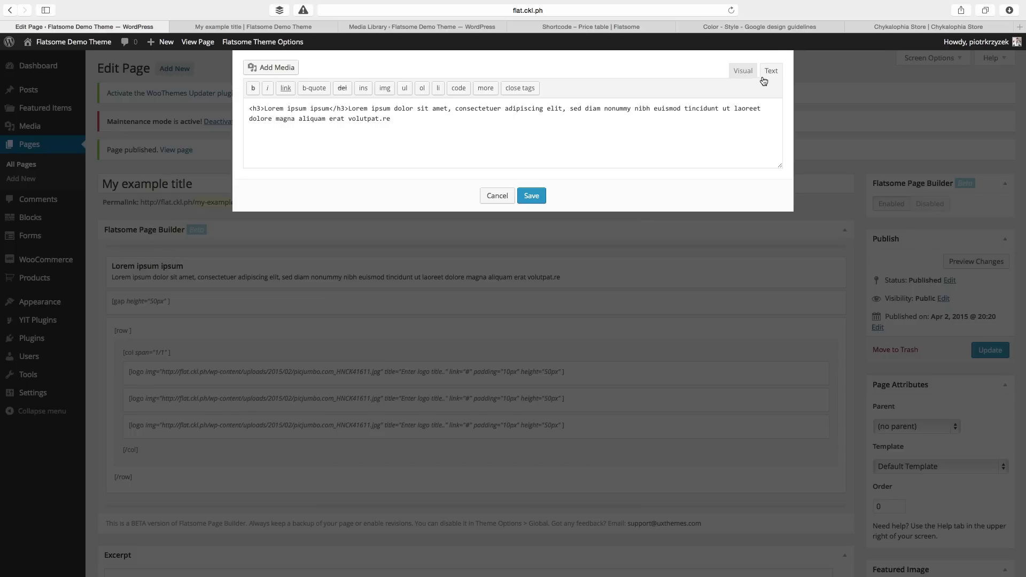
left_click(742, 72)
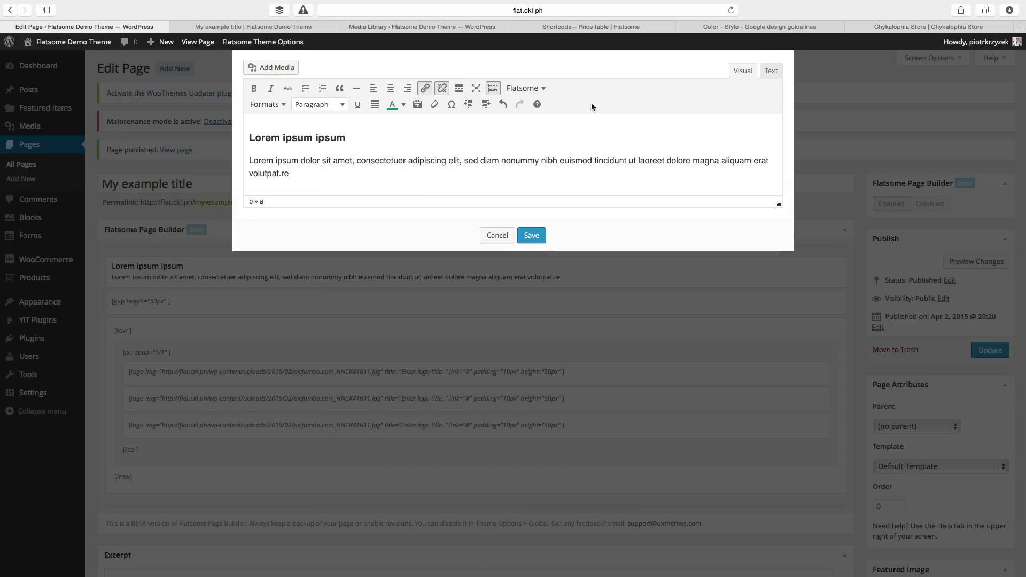
Try inserting a Flatsome simple slider shortcode before the heading in the text element
left_click(536, 89)
mouse_move(529, 143)
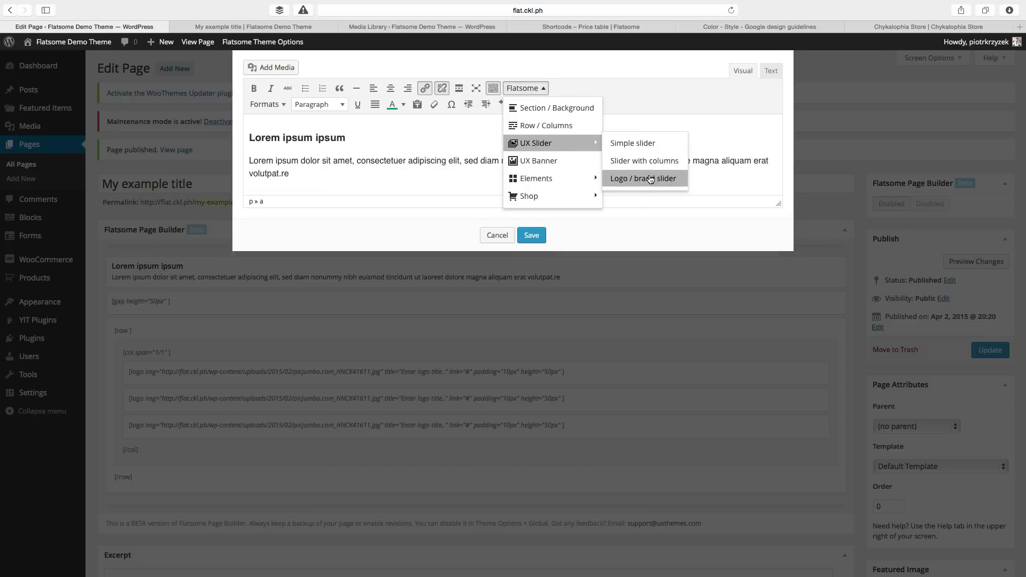
mouse_move(558, 179)
mouse_move(633, 179)
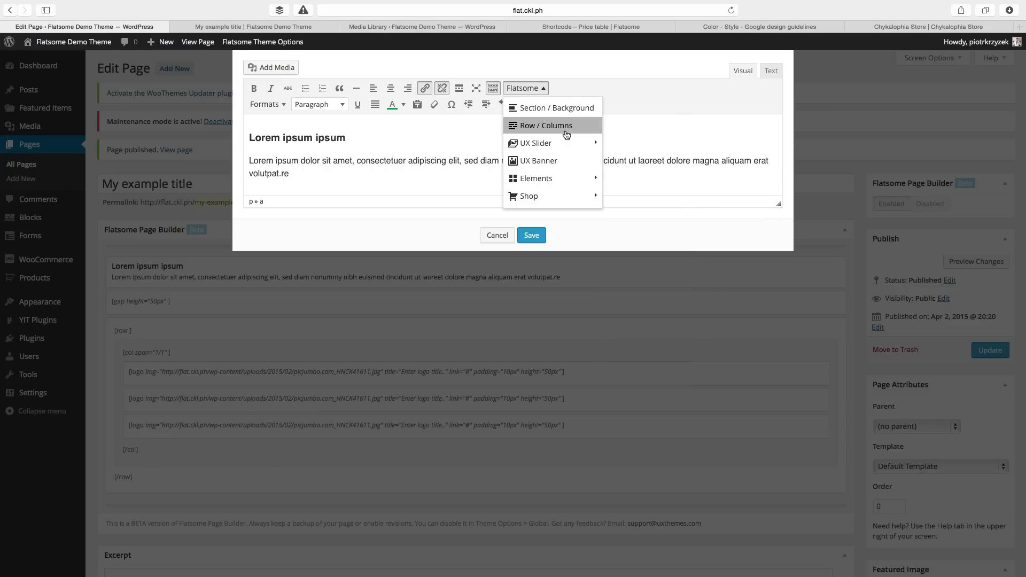
mouse_move(567, 144)
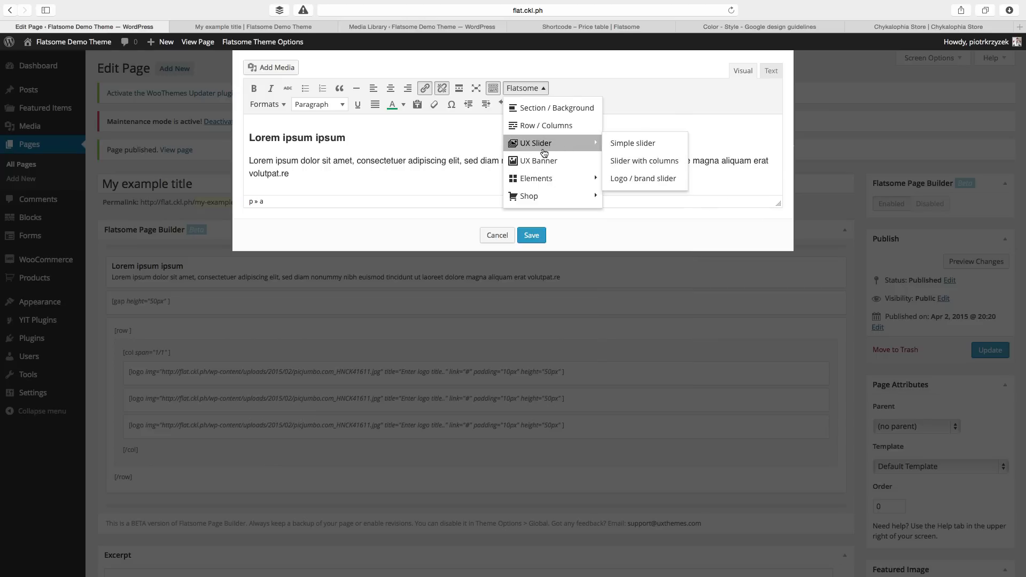
left_click(647, 143)
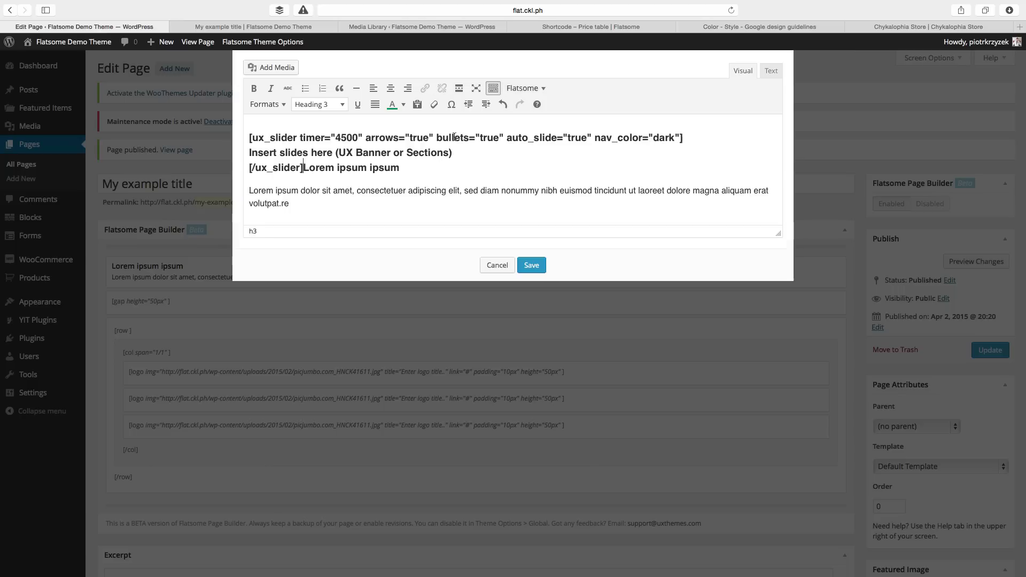
Examine the slider shortcode's timer, bullets and navigation attributes, discard the text element's changes and recheck its original content
double_click(346, 138)
left_click(564, 138)
triple_click(581, 138)
left_click(443, 137)
left_click(405, 171)
left_click(497, 265)
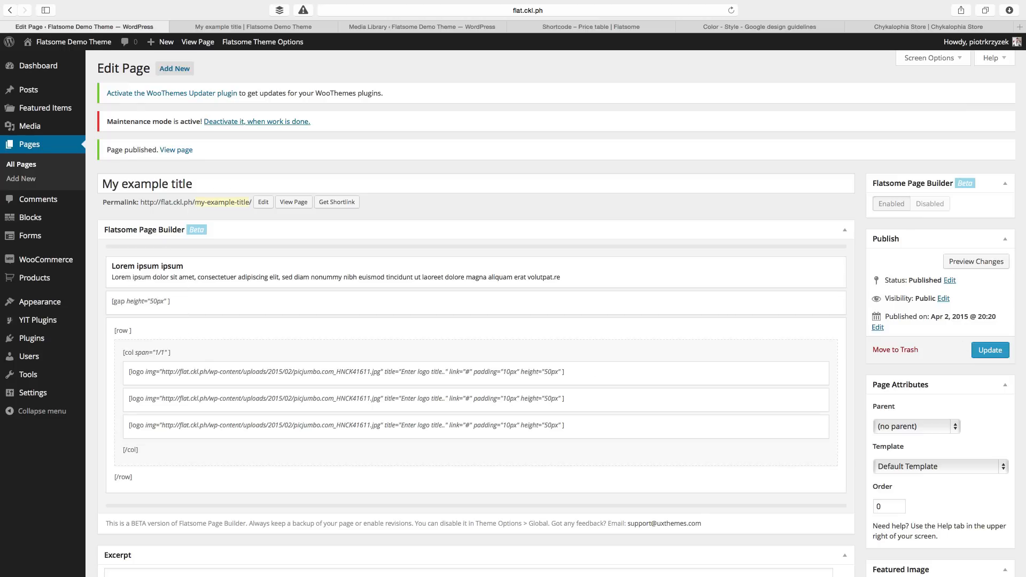
left_click(240, 282)
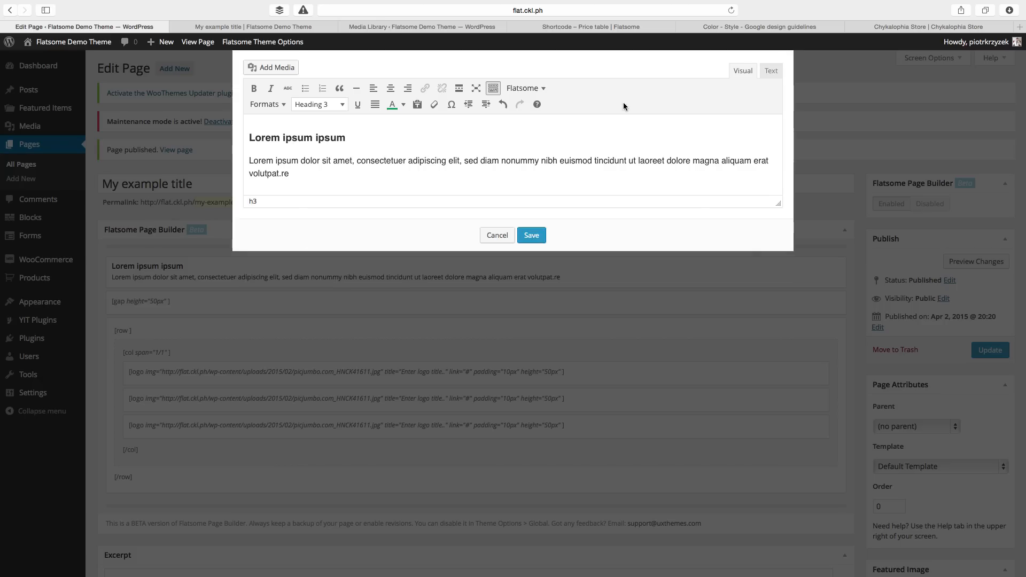
left_click(490, 236)
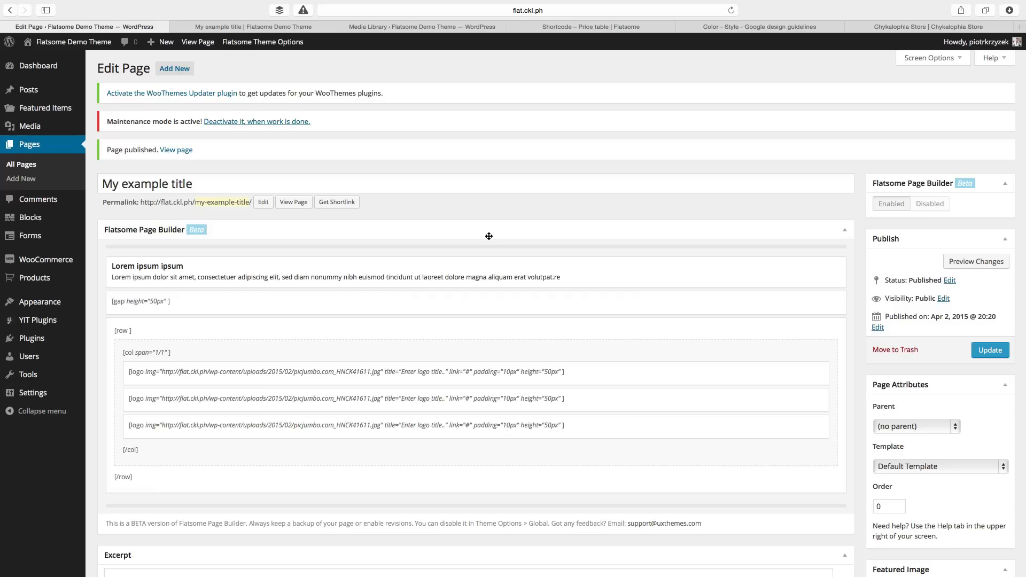